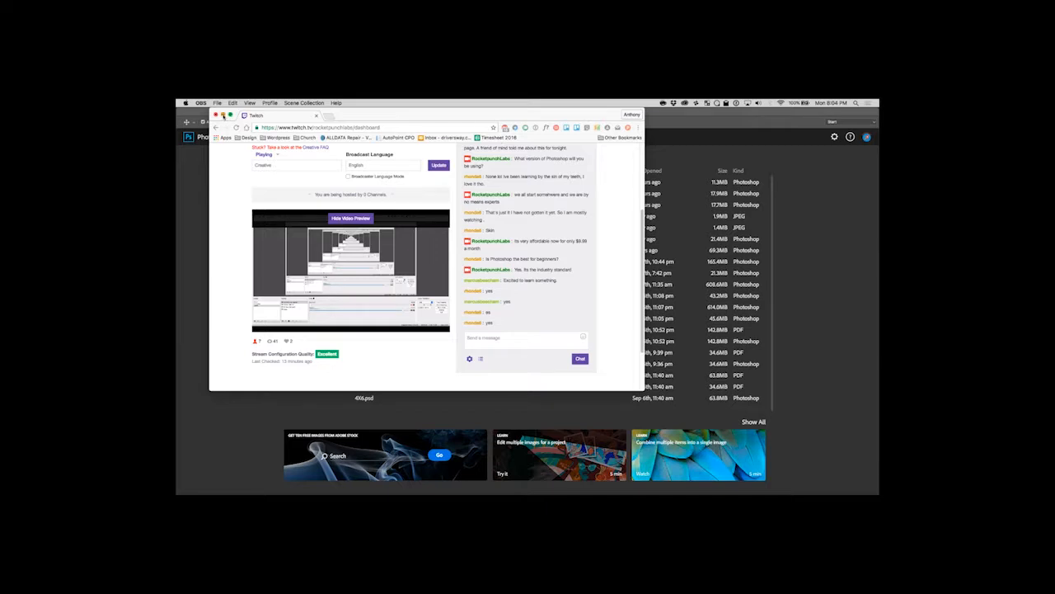
# Check the Twitch stream dashboard in Chrome and switch to Photoshop.
pyautogui.click(223, 116)
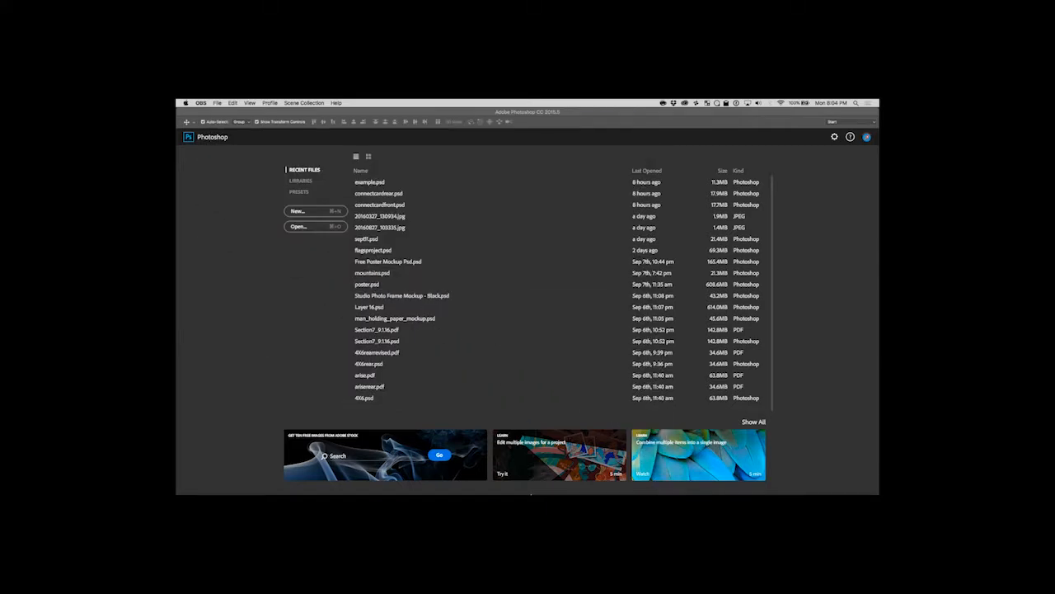
pyautogui.moveTo(649, 490)
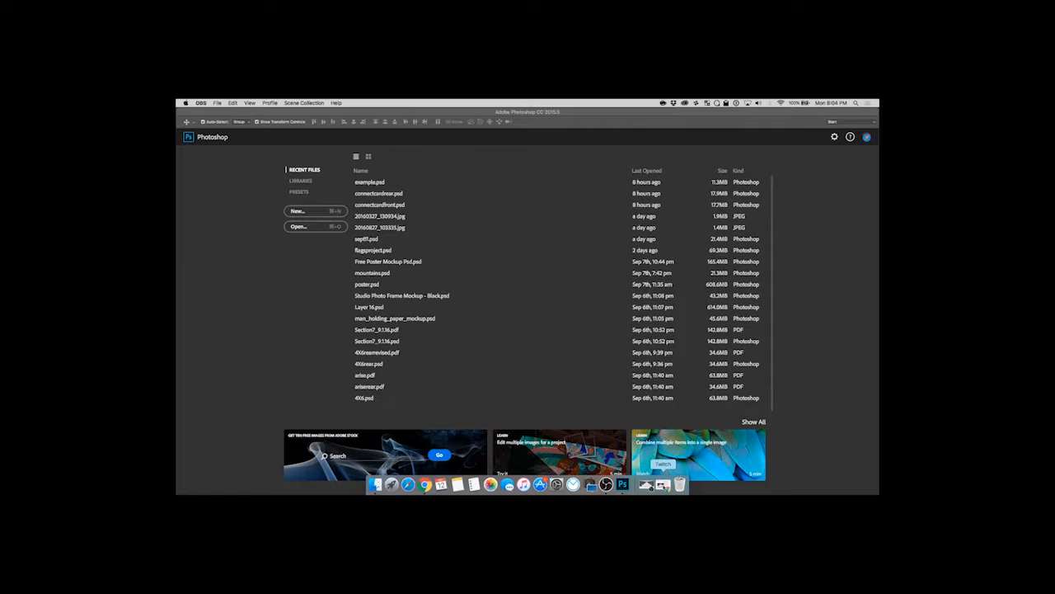
pyautogui.click(665, 485)
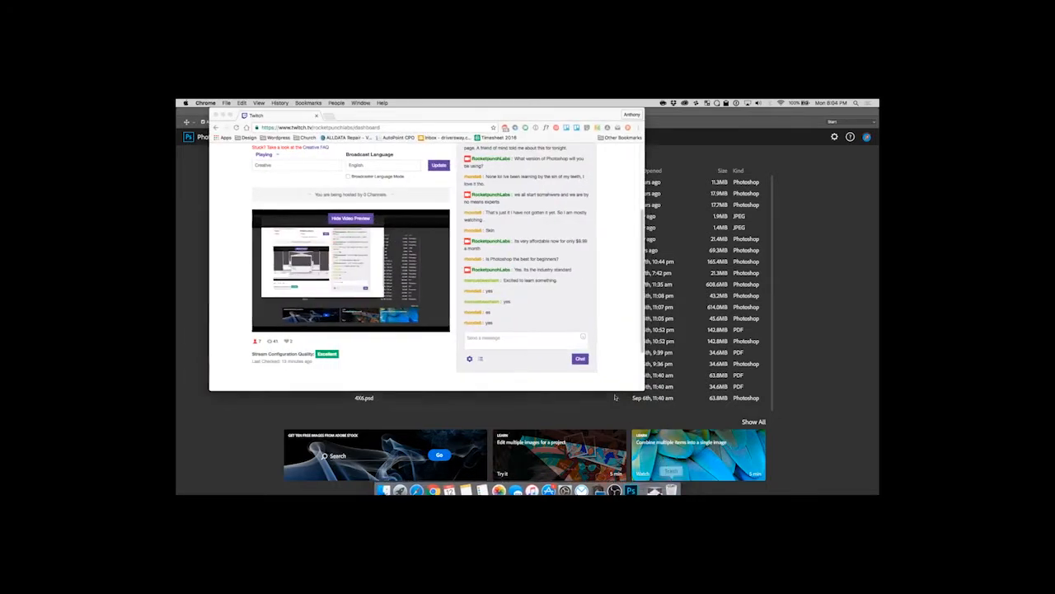
pyautogui.click(203, 203)
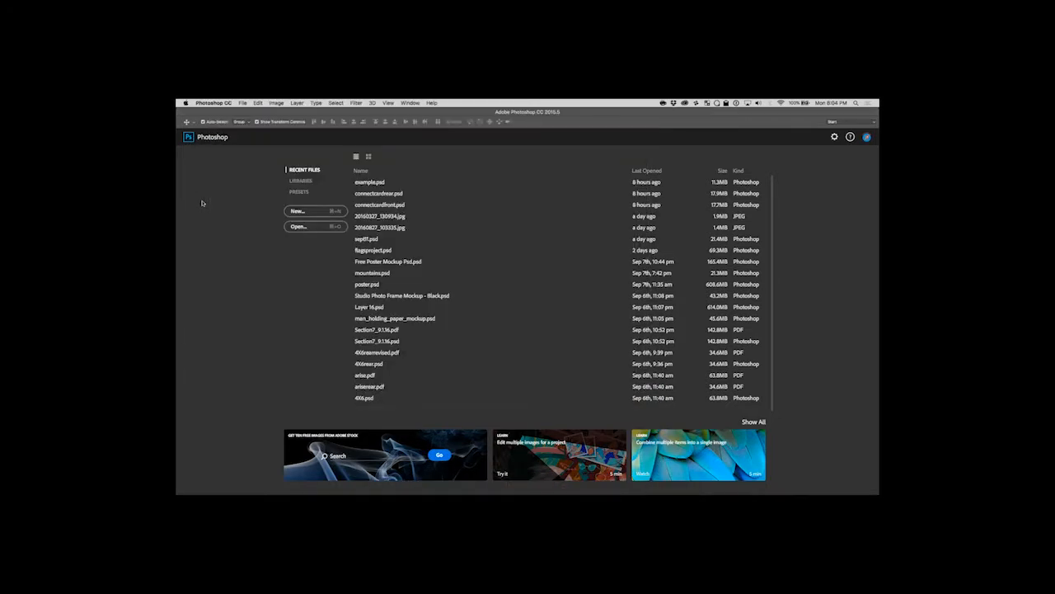
# Set up a new U.S. Paper Letter document in RGB Color mode with a resolution of 72 pixels/inch.
pyautogui.click(296, 212)
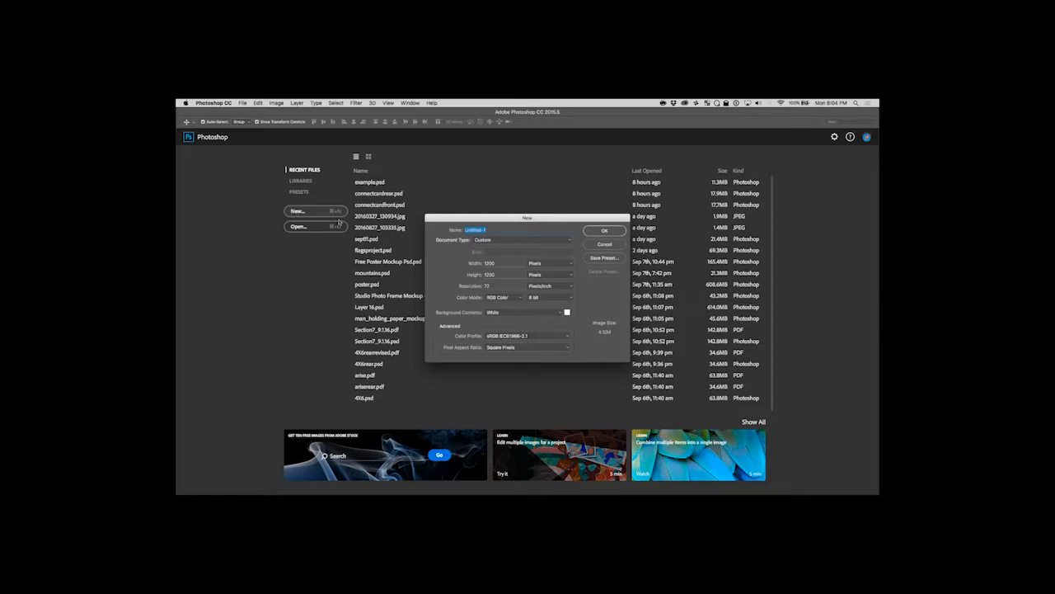
pyautogui.click(505, 240)
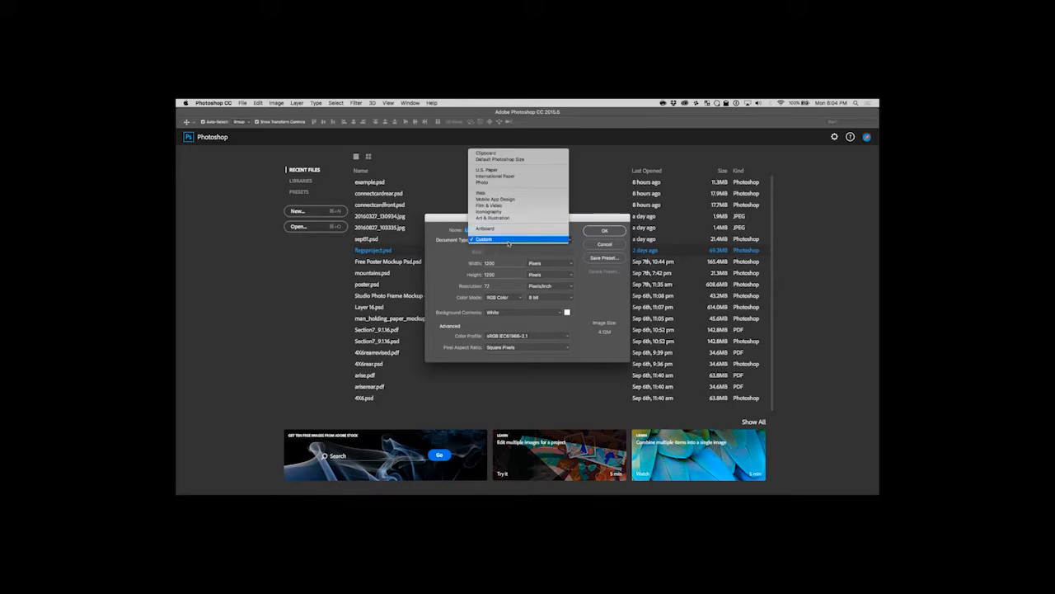
pyautogui.click(494, 170)
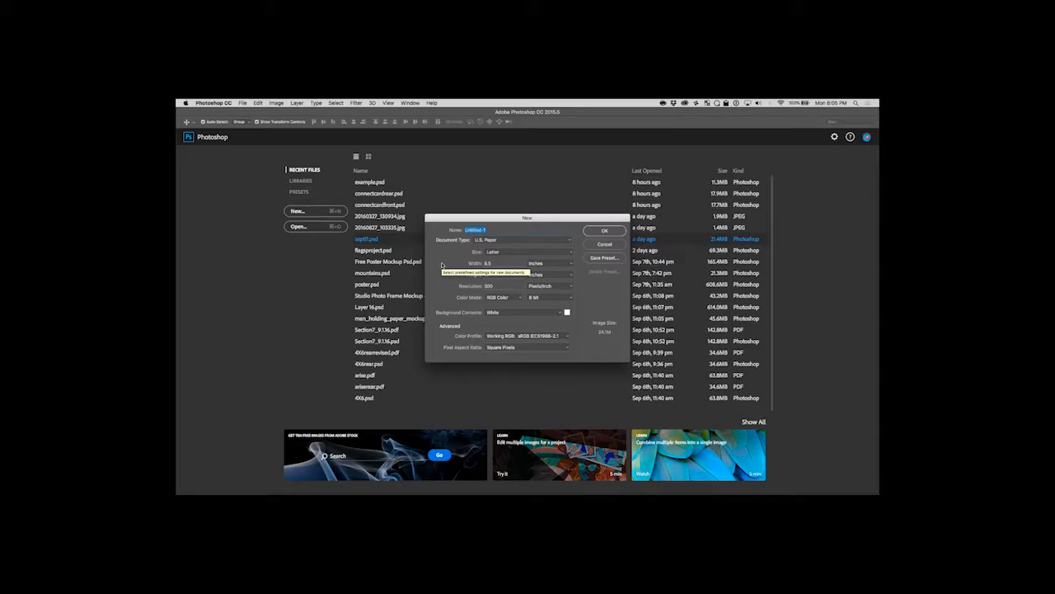
pyautogui.click(514, 299)
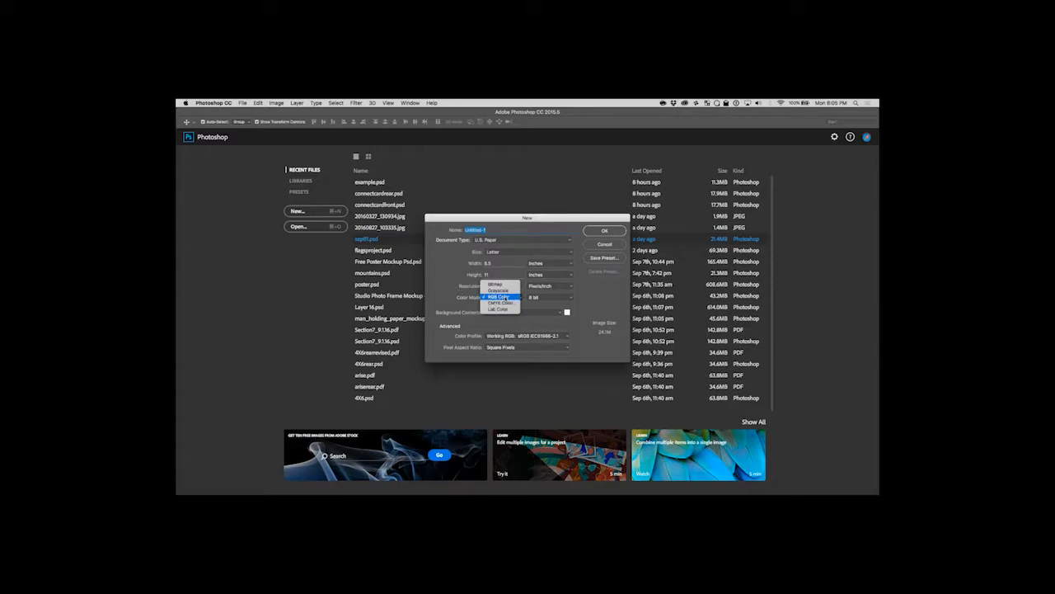
pyautogui.click(501, 296)
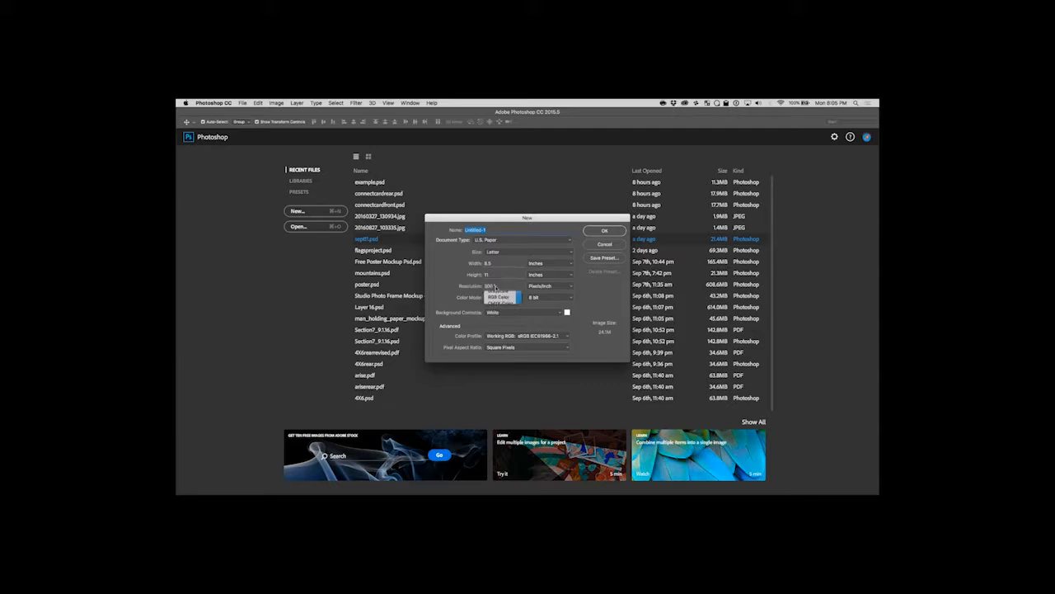
pyautogui.click(494, 286)
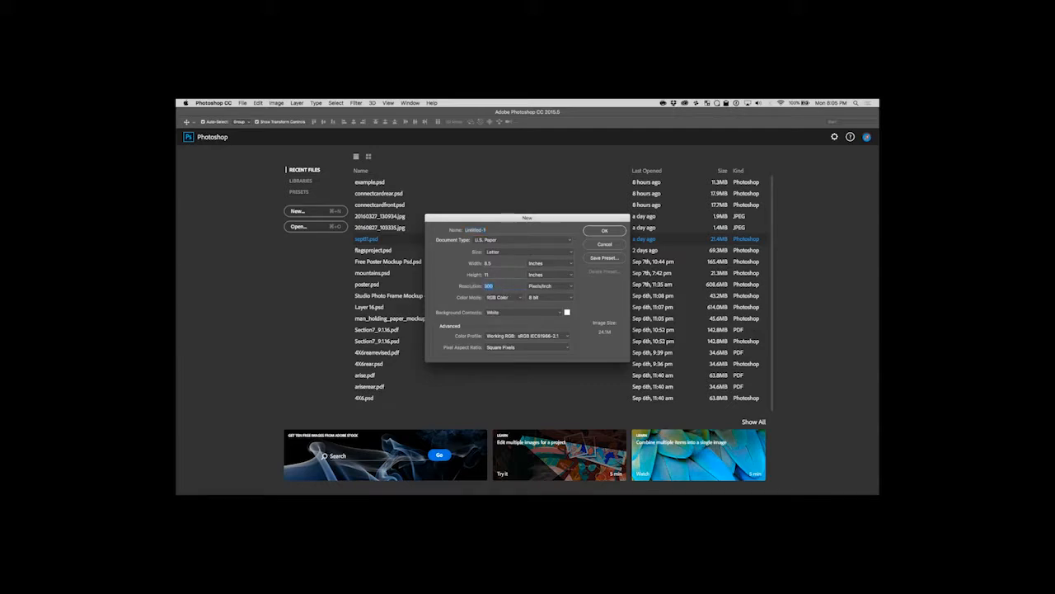
pyautogui.write('72')
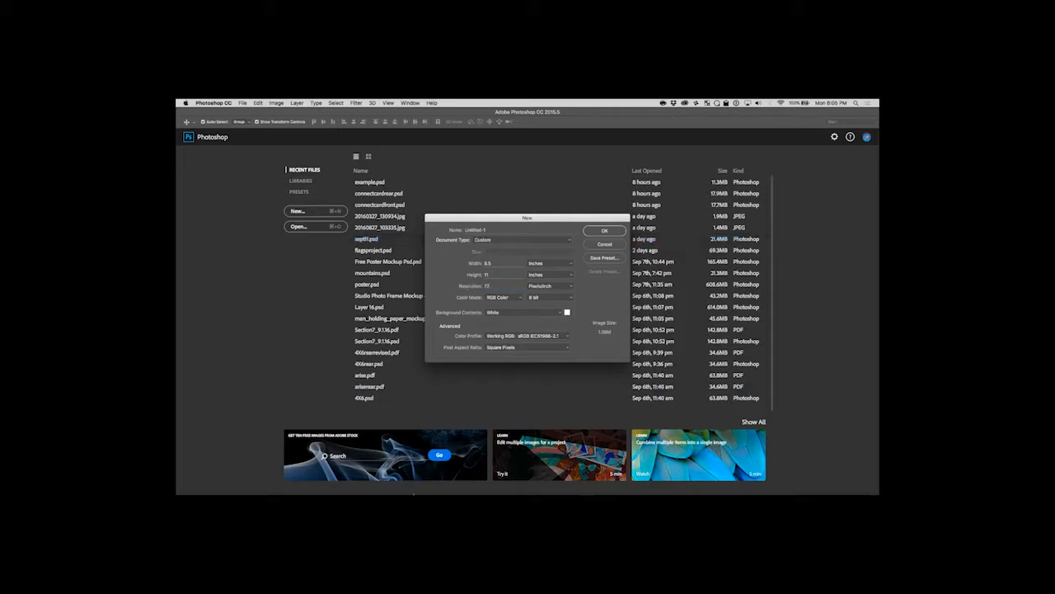
# Switch to Chrome to check the Twitch stream preview and chat, and return to Photoshop.
pyautogui.moveTo(467, 491)
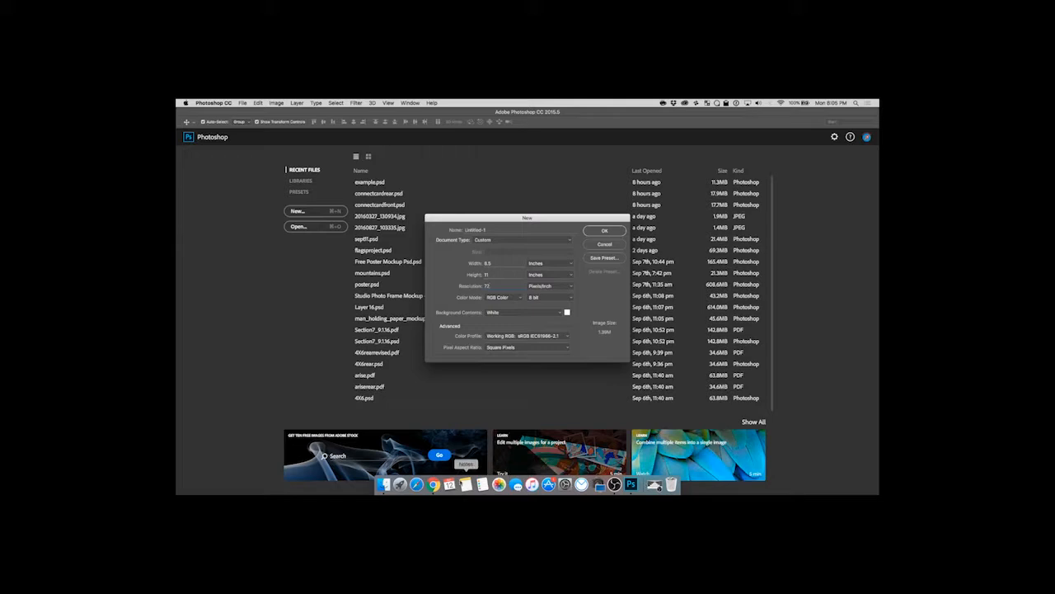
pyautogui.click(434, 485)
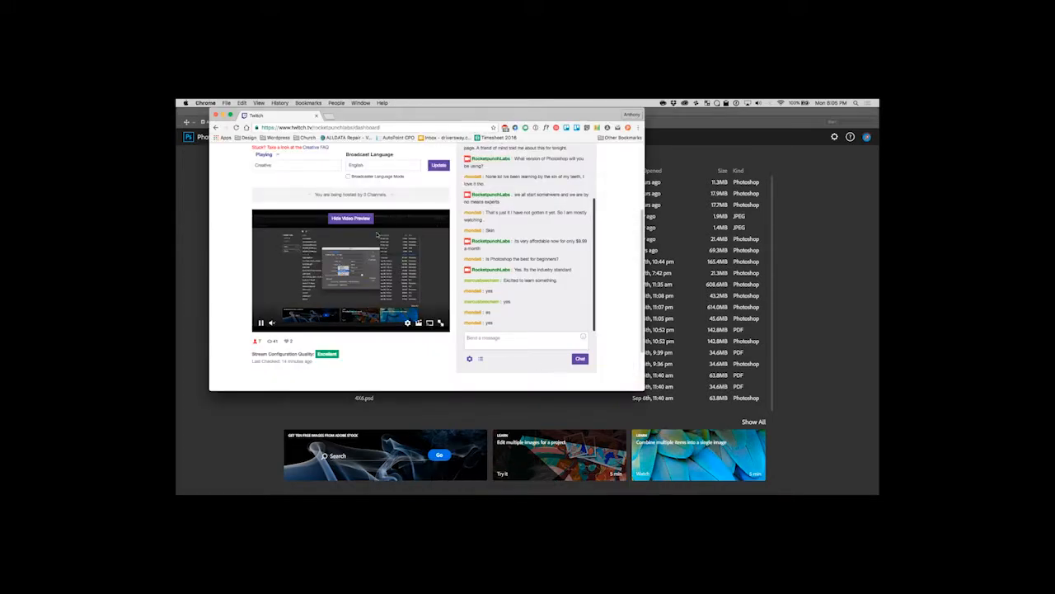
pyautogui.press('super+Tab')
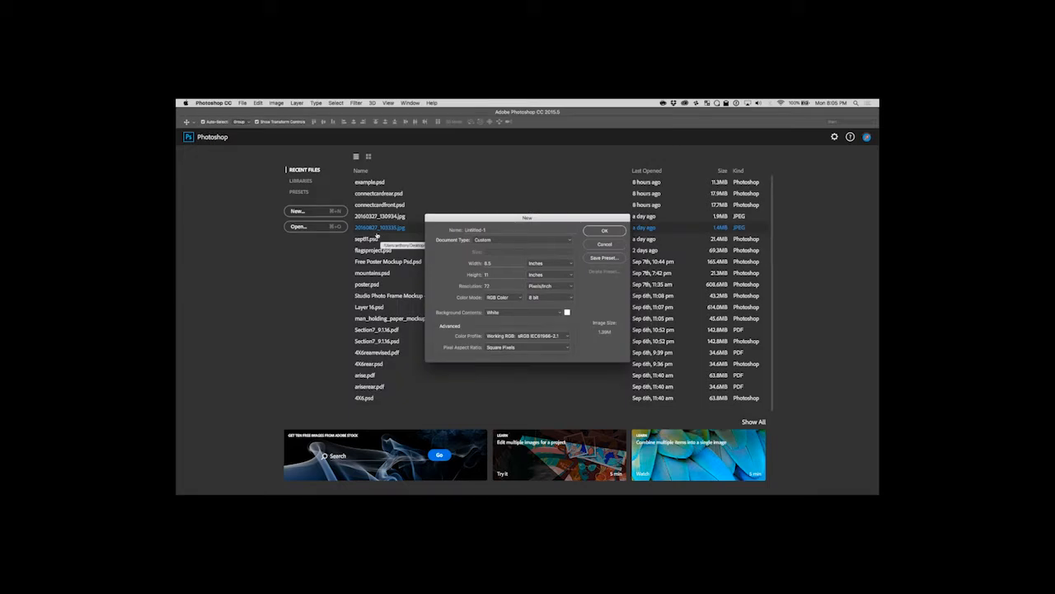
# Create the configured document and close the floating panel over the canvas.
pyautogui.click(597, 234)
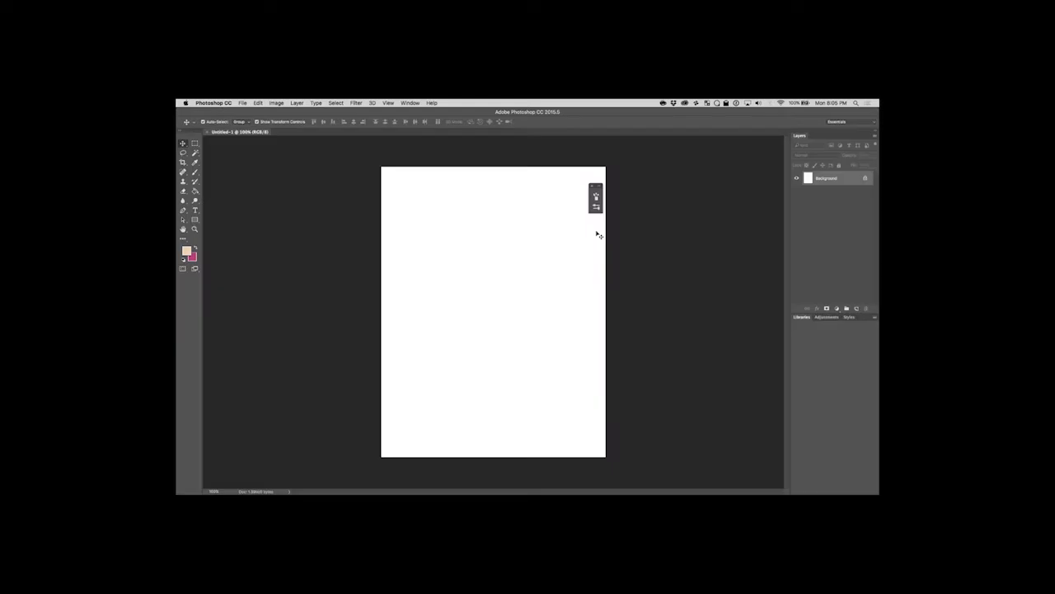
pyautogui.click(592, 187)
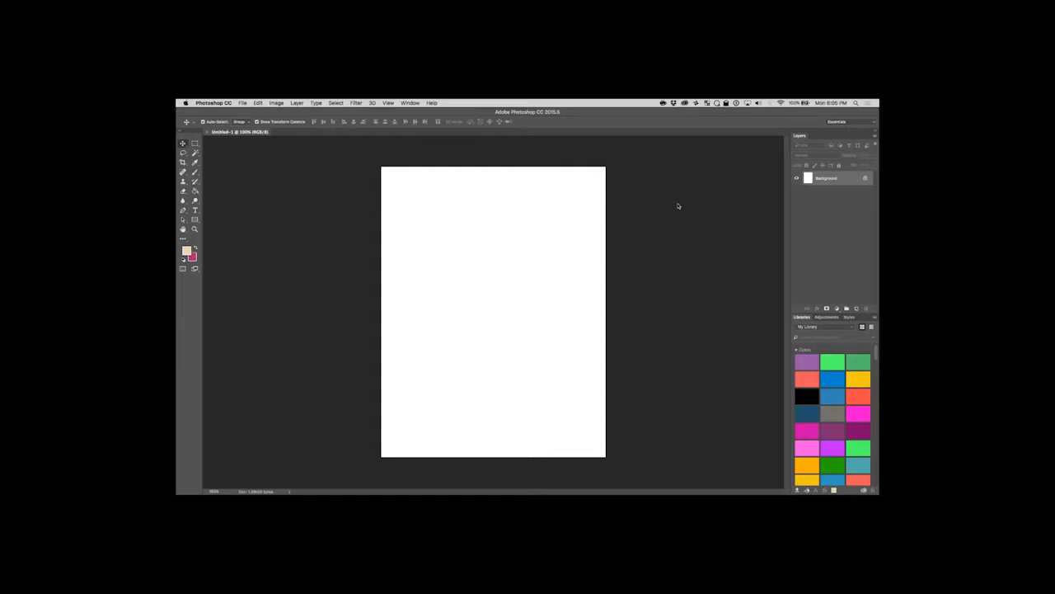
# Add a vertical and a horizontal guide at 50%, crossing at the centre of the page.
pyautogui.click(388, 103)
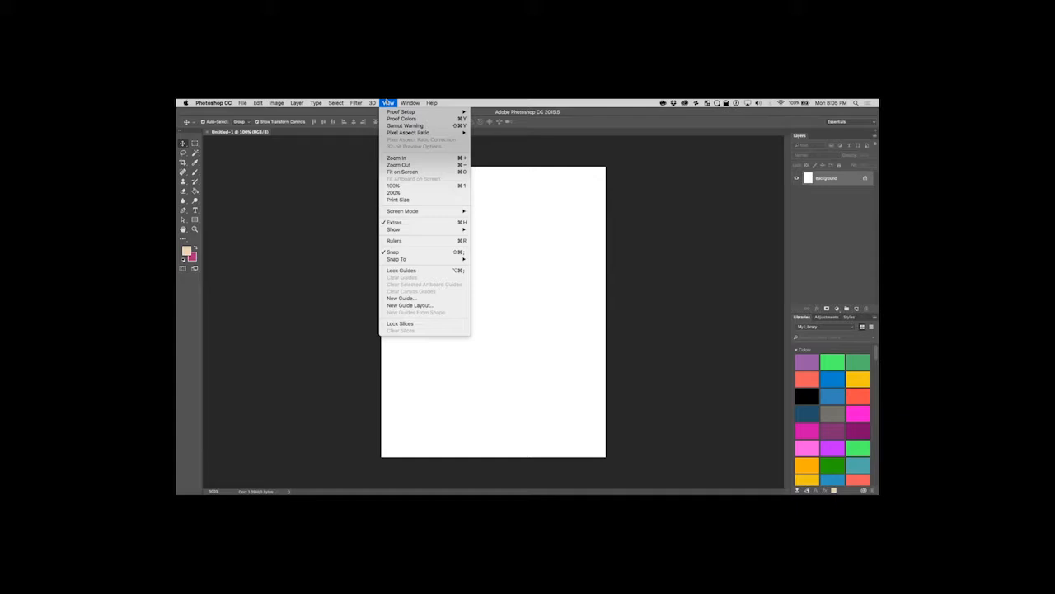
pyautogui.click(401, 298)
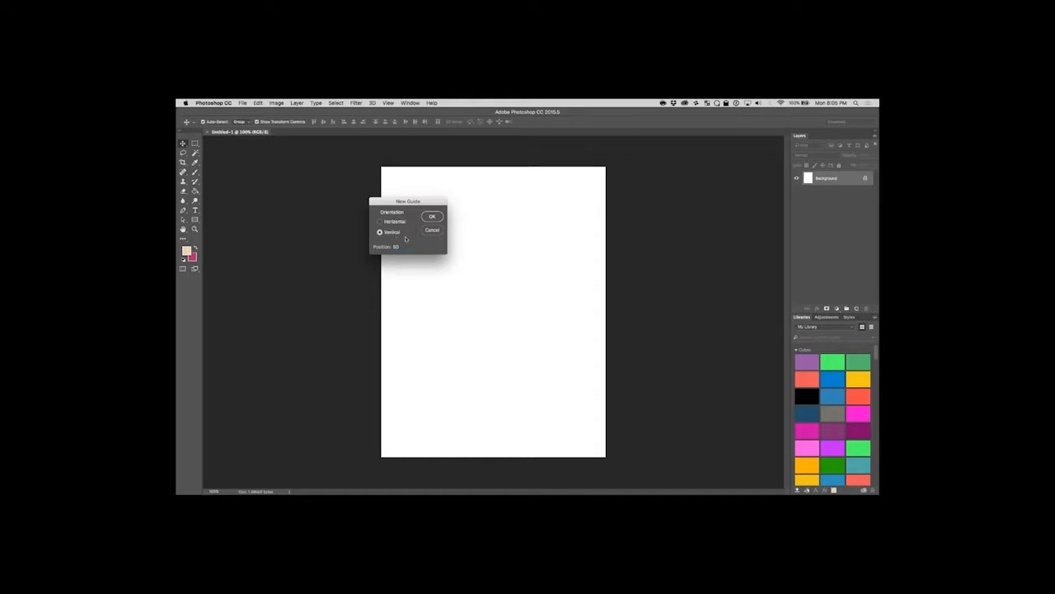
pyautogui.click(432, 216)
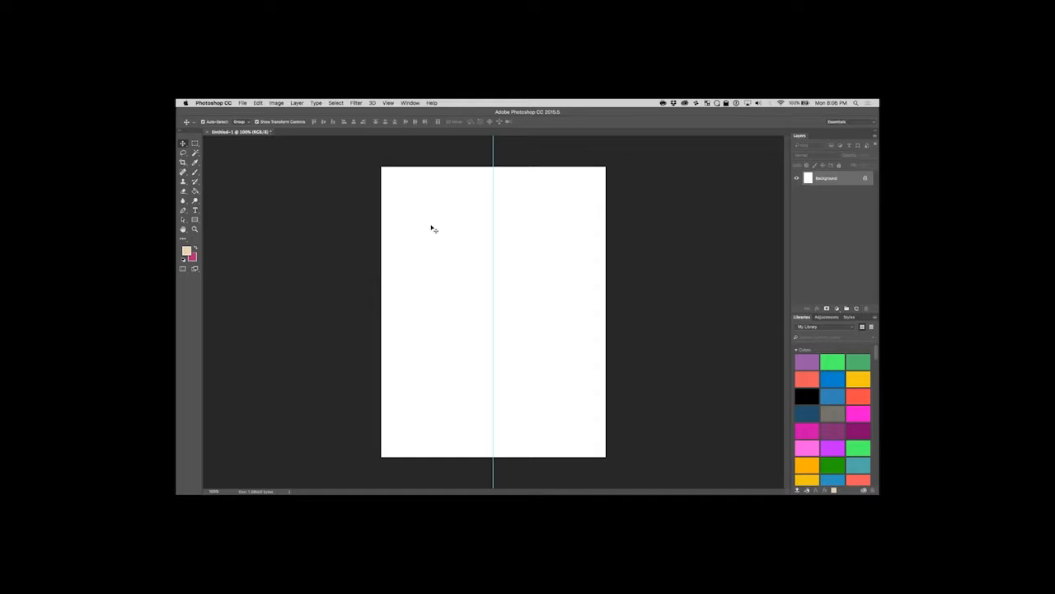
pyautogui.click(387, 103)
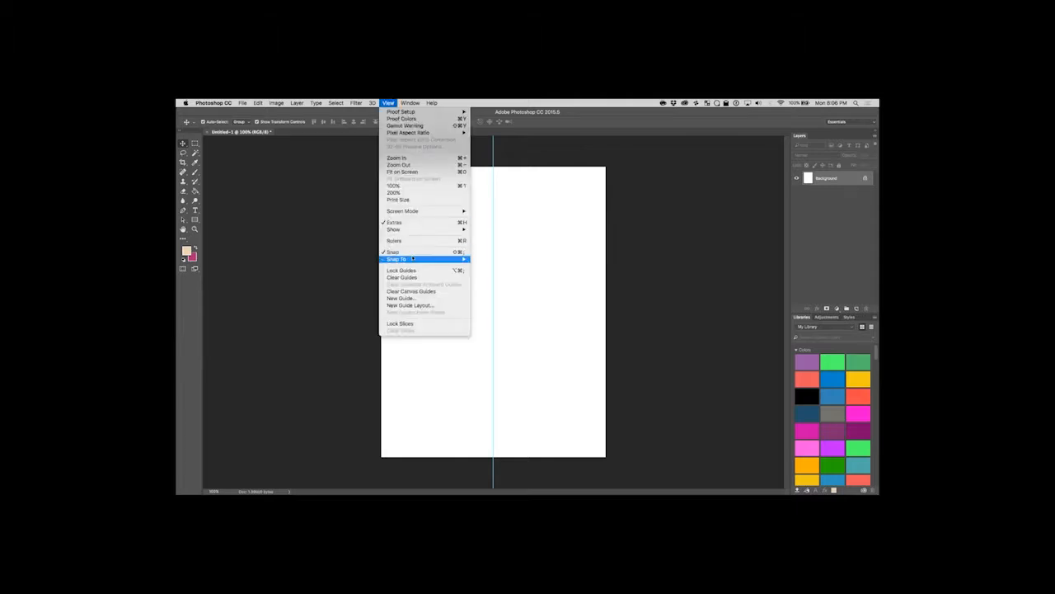
pyautogui.click(409, 298)
pyautogui.click(380, 221)
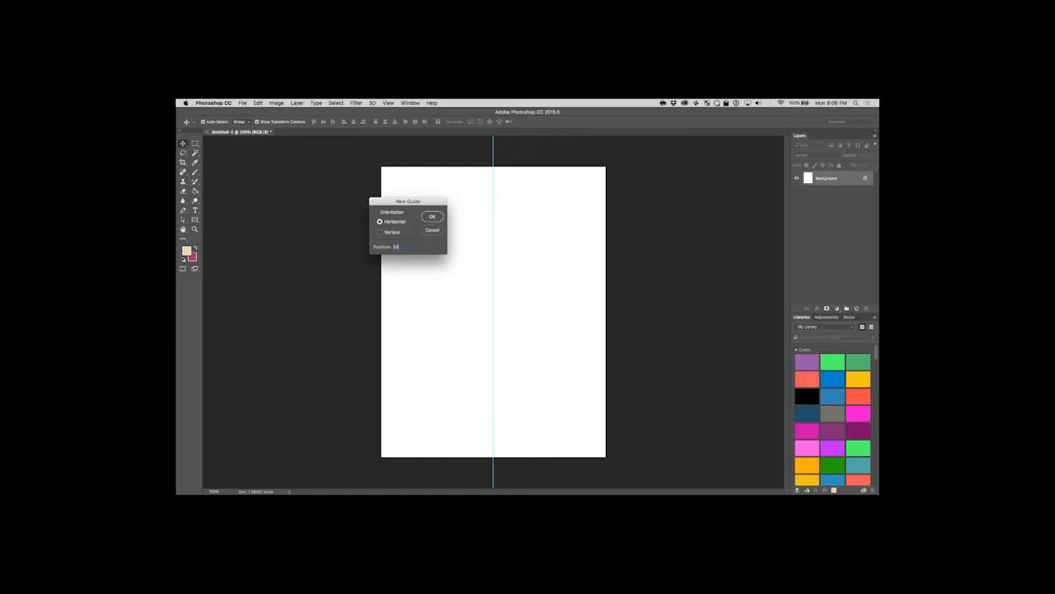
pyautogui.press('Return')
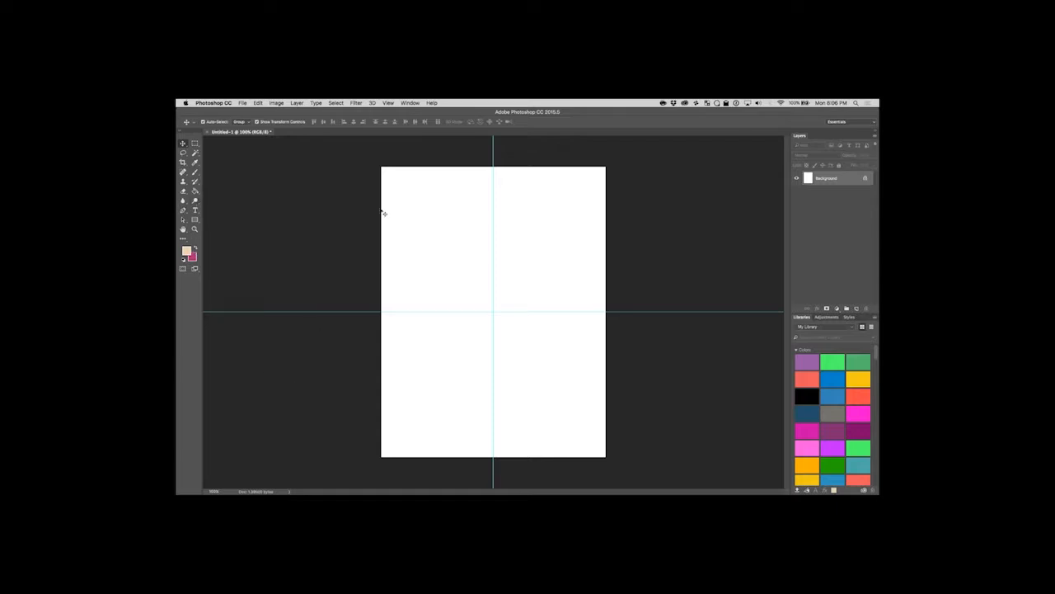
# Look at the Twitch dashboard in Chrome for new chat messages and return to Photoshop.
pyautogui.moveTo(450, 491)
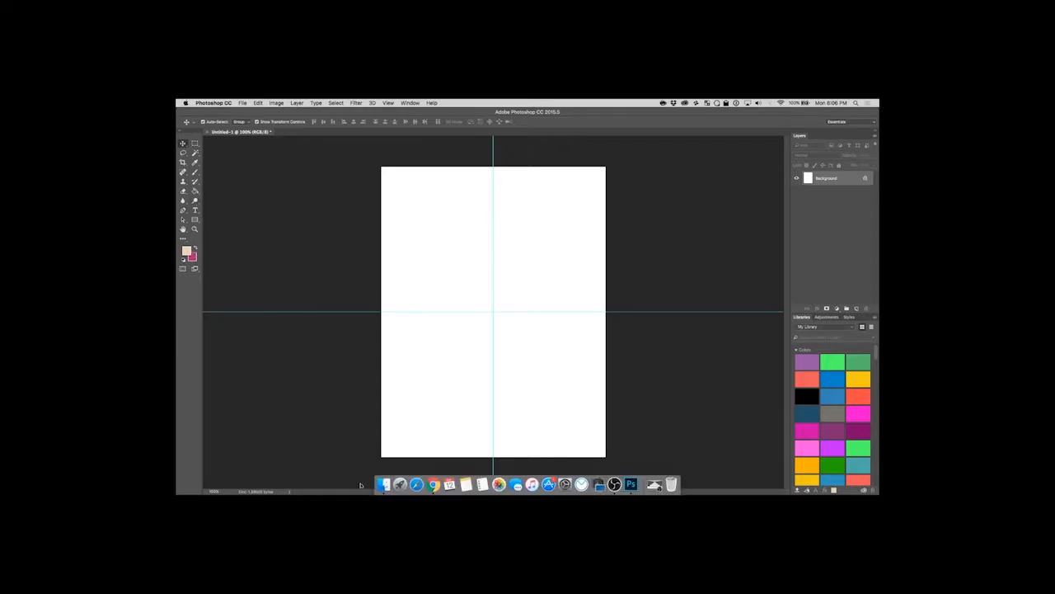
pyautogui.click(433, 485)
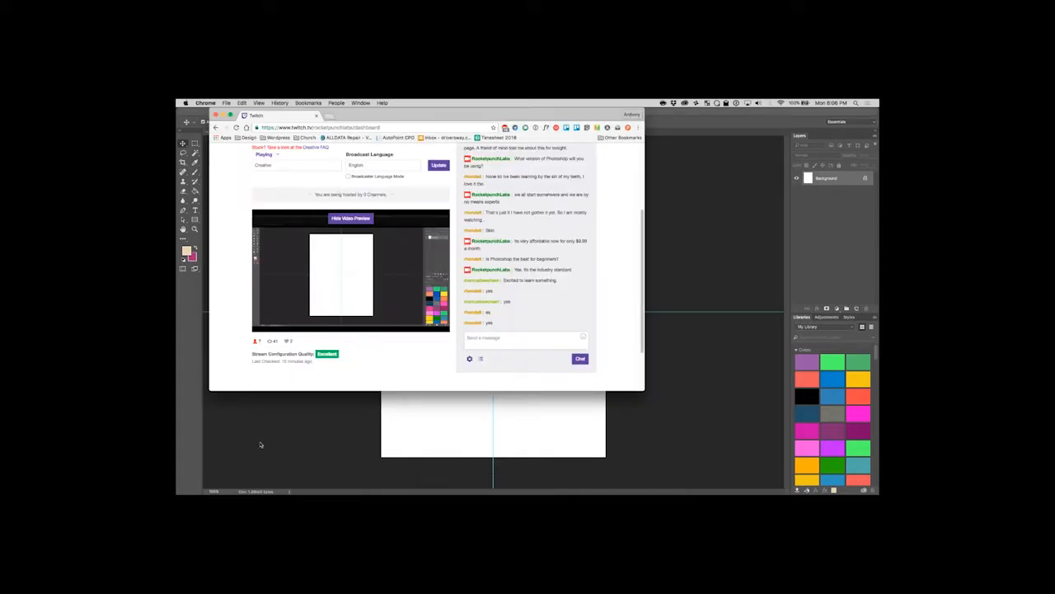
pyautogui.click(261, 446)
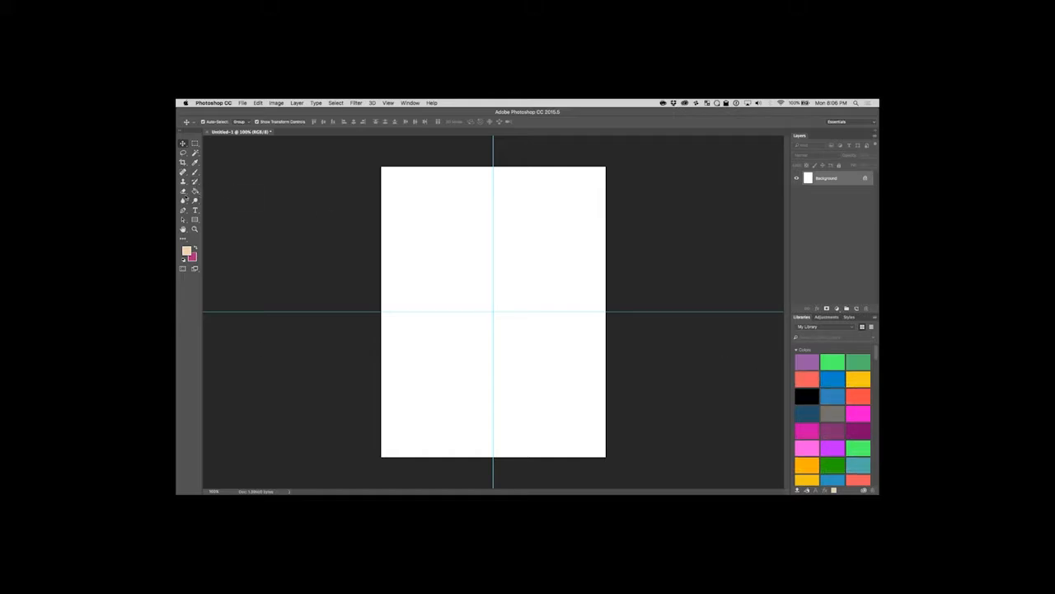
# Set the text colour to black and add the text "EVENT" in the upper part of the page.
pyautogui.click(194, 210)
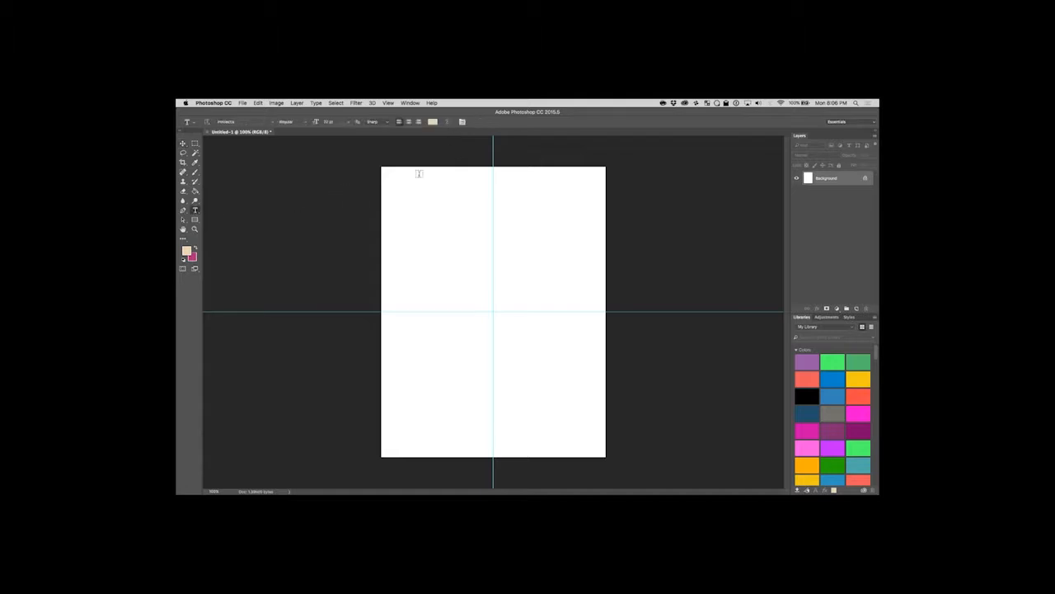
pyautogui.click(433, 123)
pyautogui.moveTo(437, 216); pyautogui.dragTo(406, 288)
pyautogui.click(582, 180)
pyautogui.click(442, 221)
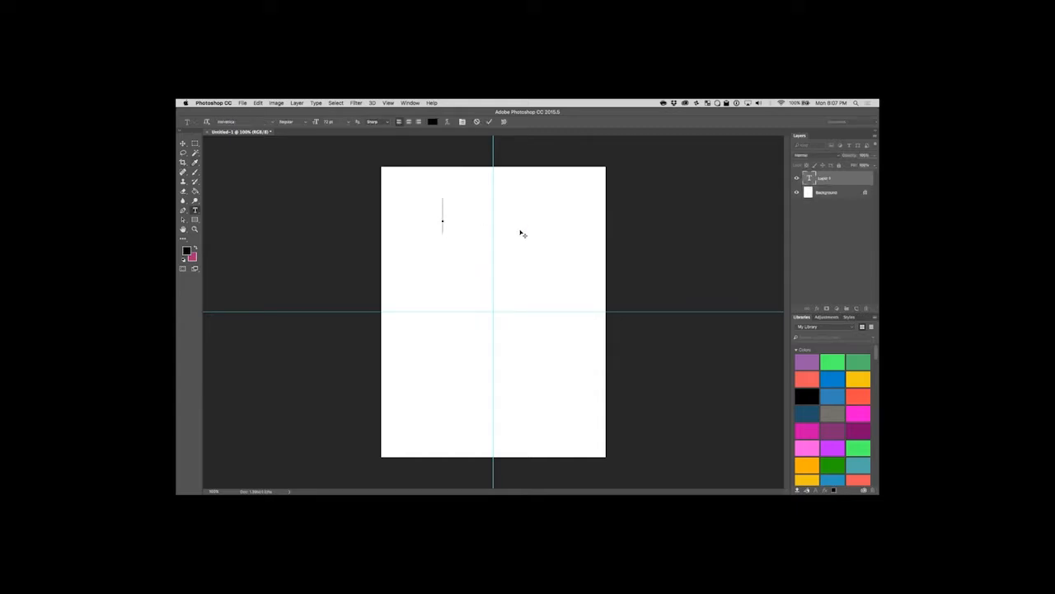
pyautogui.write('EVENT')
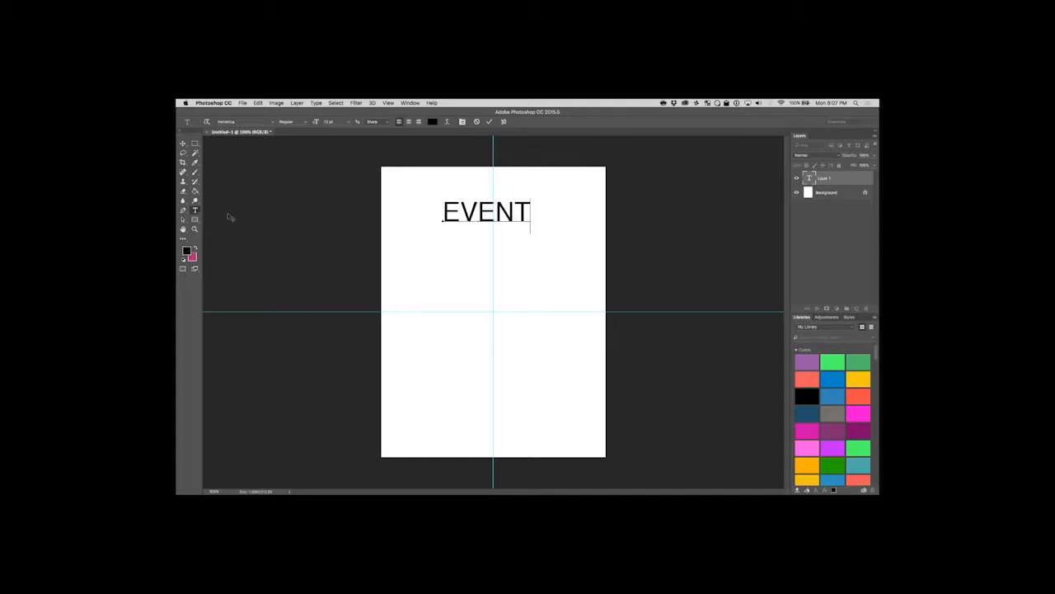
# Add the text "NAME" on its own text layer directly below "EVENT".
pyautogui.click(193, 216)
pyautogui.click(195, 210)
pyautogui.click(448, 243)
pyautogui.write('NAME')
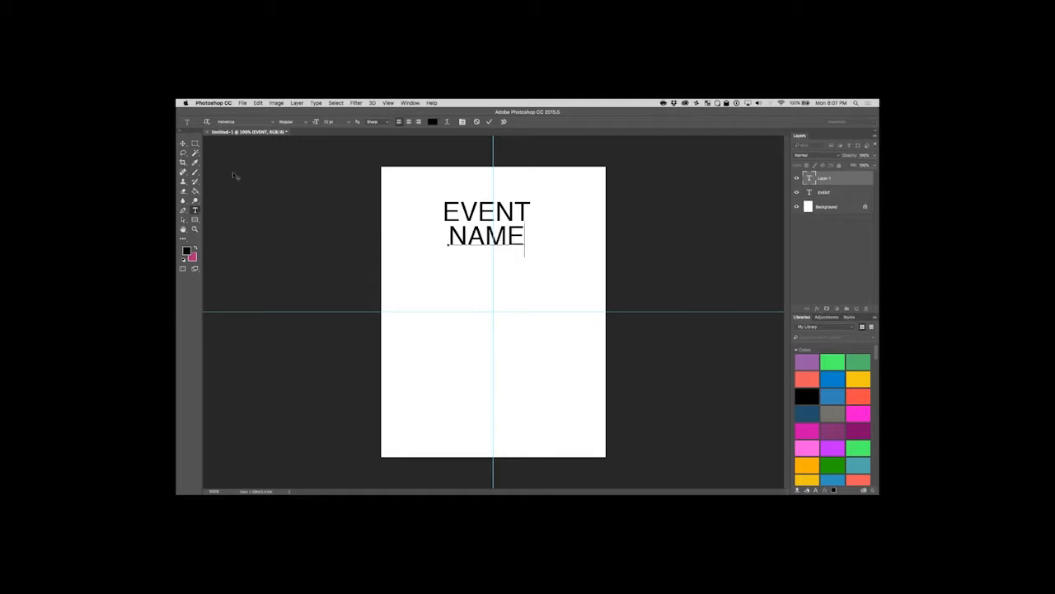
pyautogui.click(183, 144)
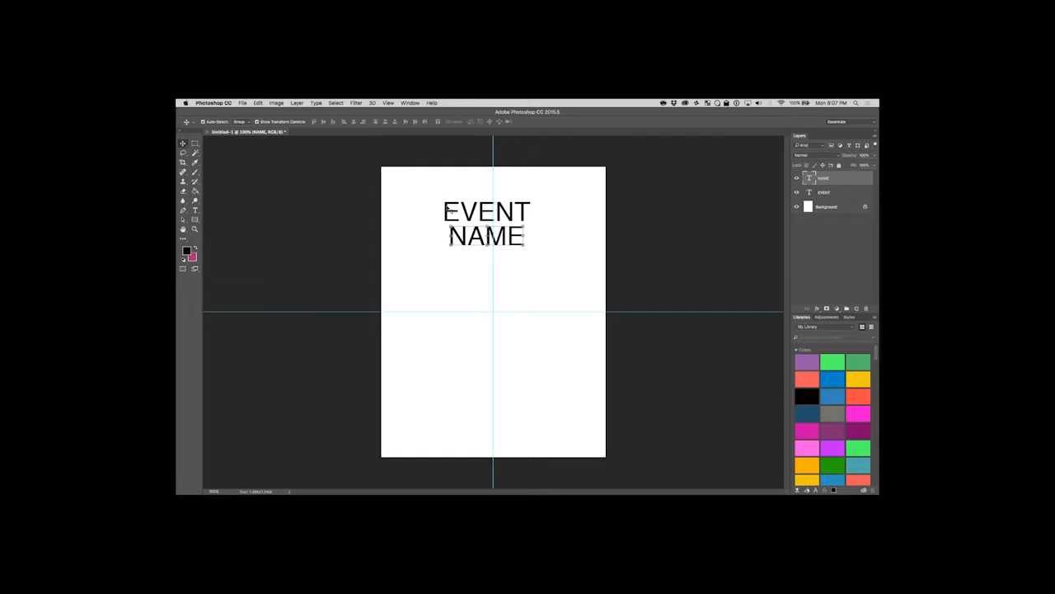
# Set the font style of both the EVENT and NAME texts to Bold.
pyautogui.doubleClick(459, 211)
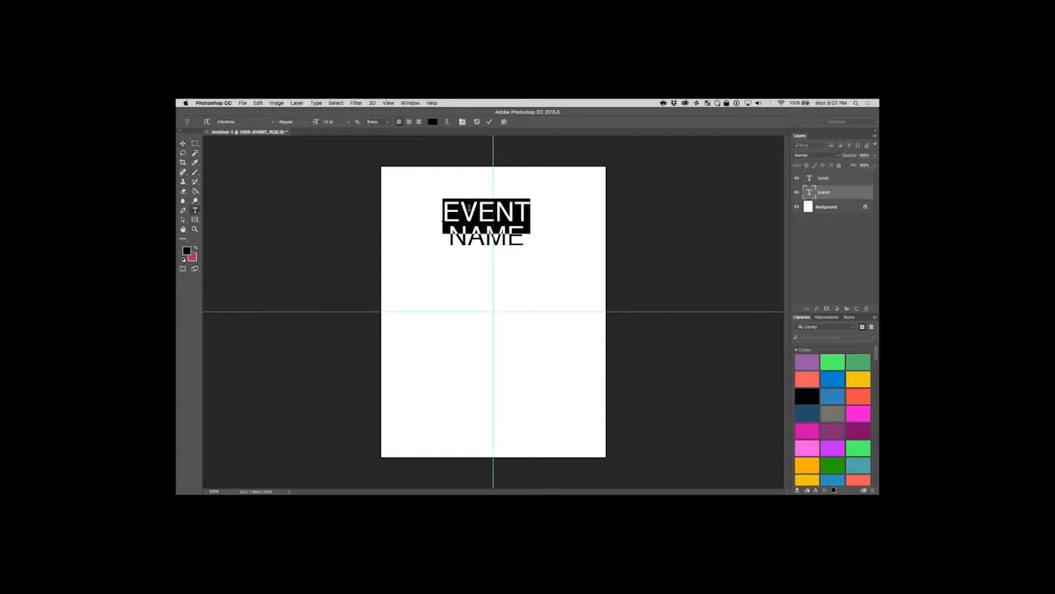
pyautogui.click(306, 122)
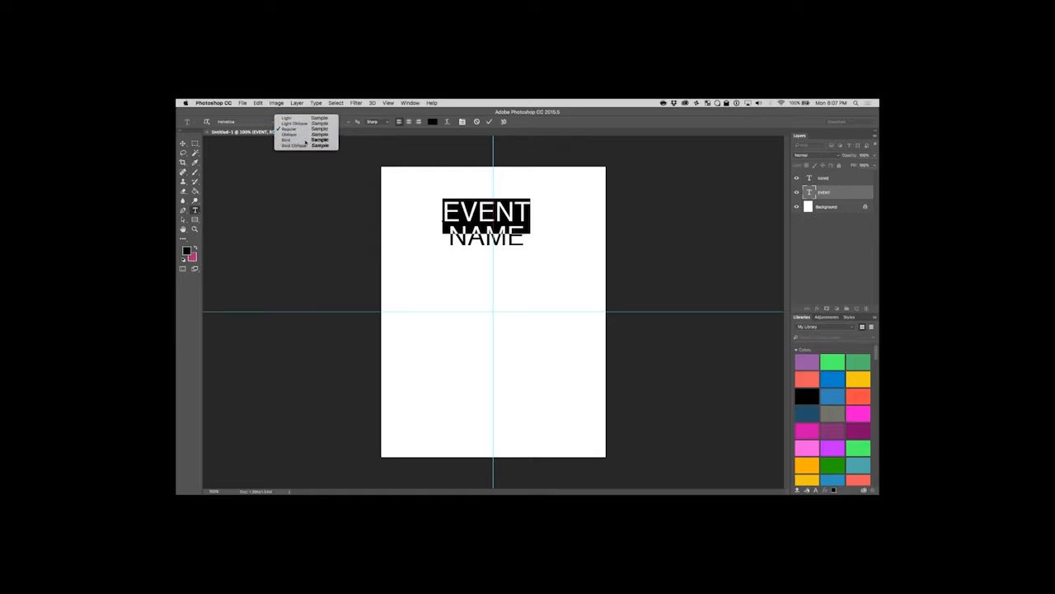
pyautogui.click(295, 140)
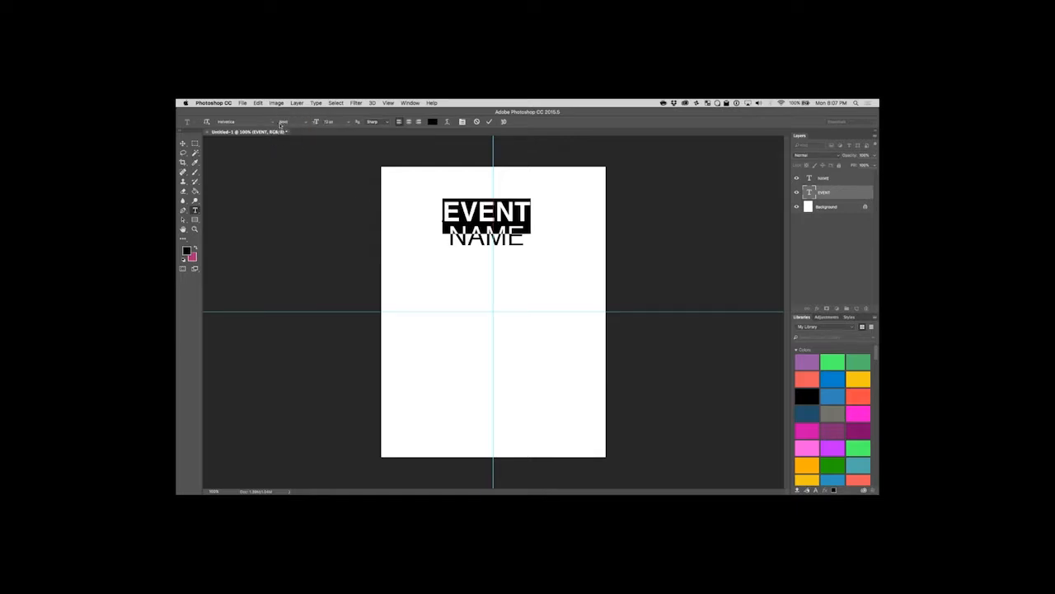
pyautogui.click(195, 210)
pyautogui.moveTo(525, 238); pyautogui.dragTo(448, 241)
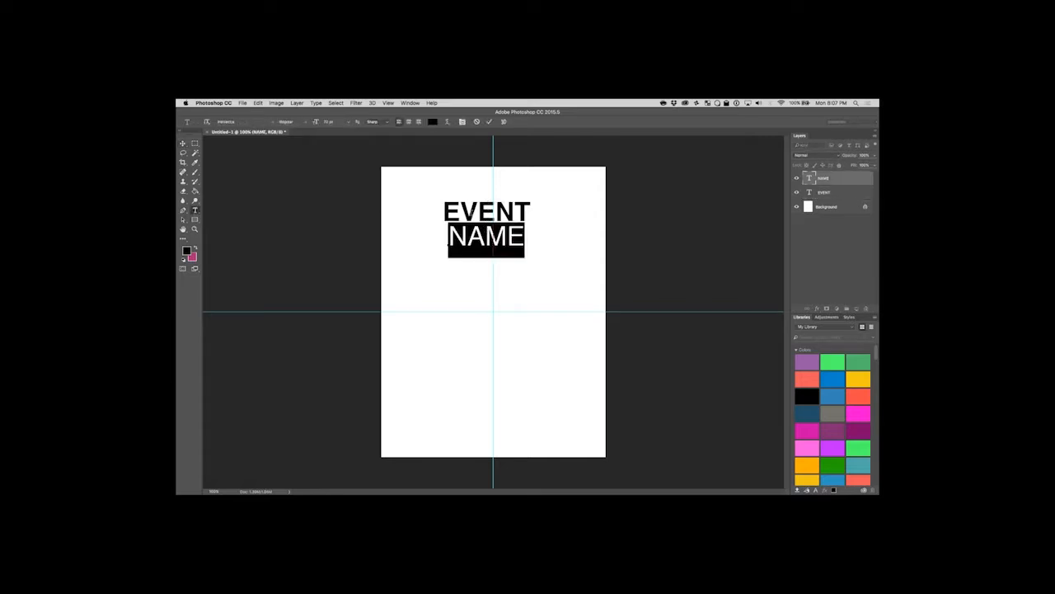
pyautogui.click(305, 124)
pyautogui.click(288, 149)
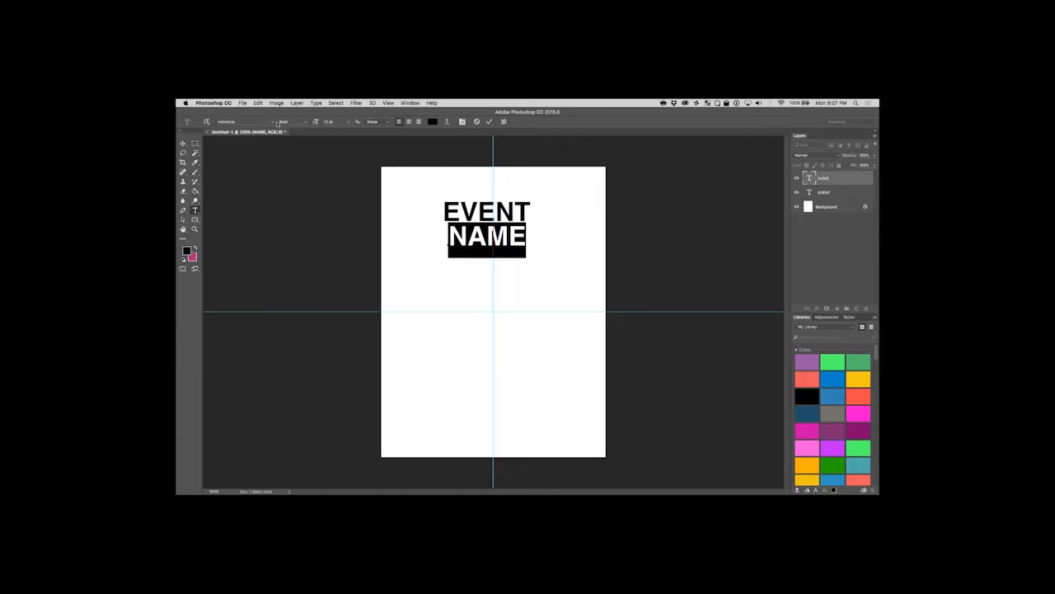
# Try the Avenir Next font in the Heavy style on the NAME text.
pyautogui.click(274, 123)
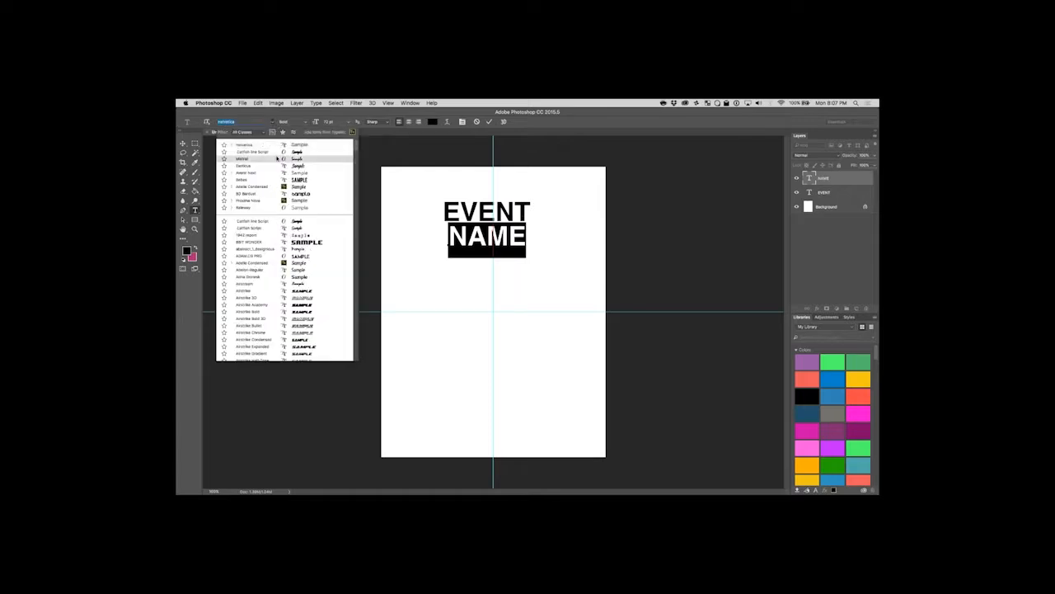
pyautogui.click(583, 236)
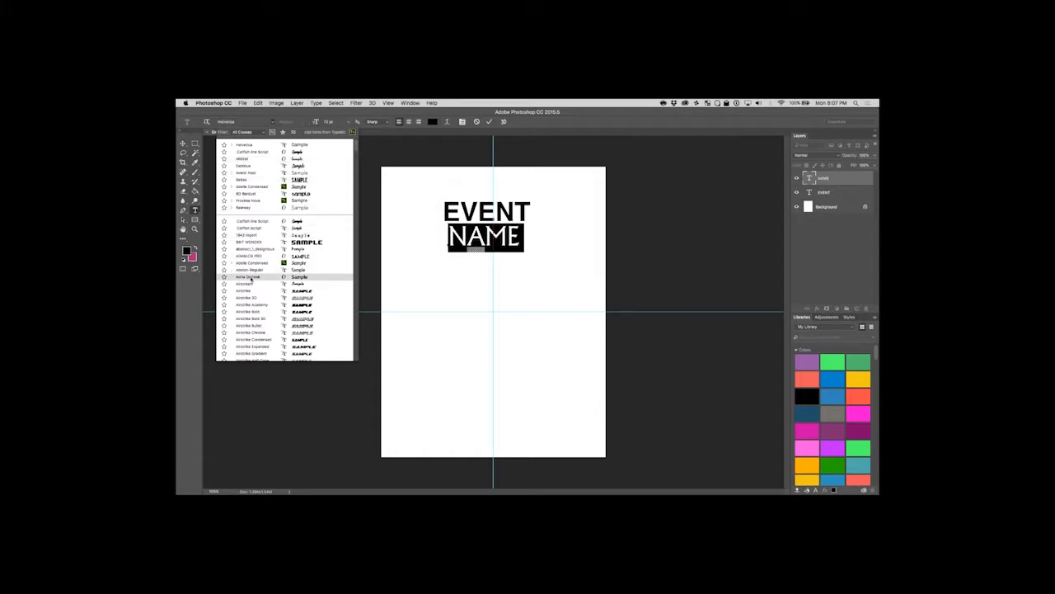
pyautogui.scroll(-3, 256, 283)
pyautogui.scroll(-8, 256, 283)
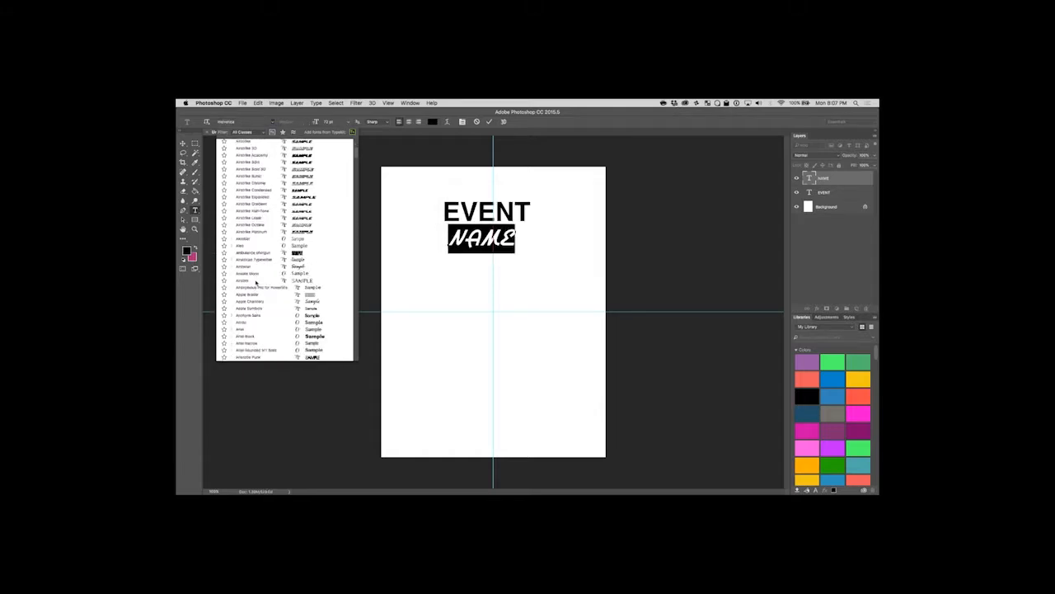
pyautogui.scroll(-1, 256, 283)
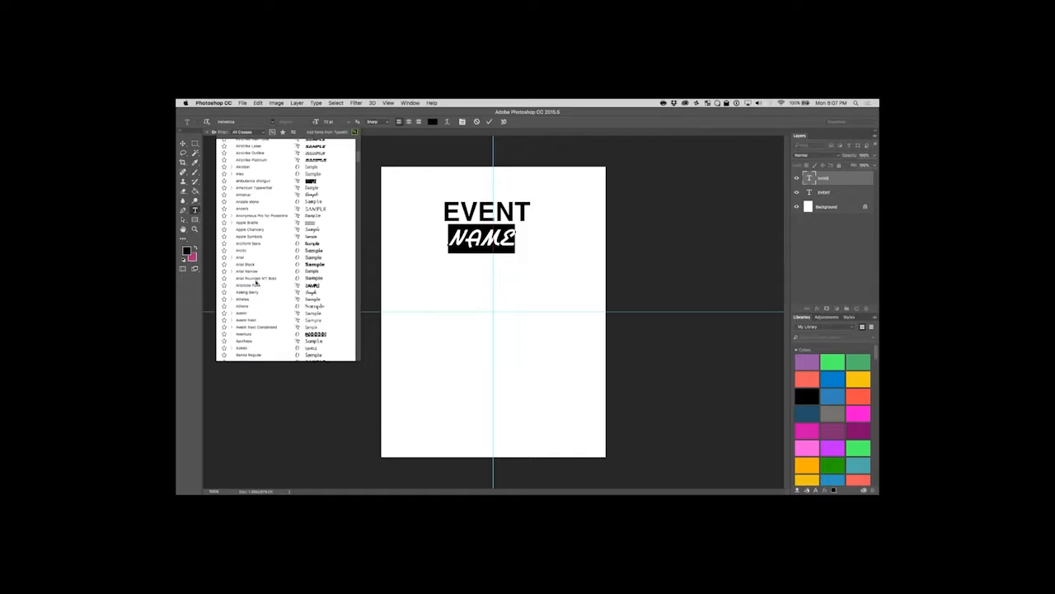
pyautogui.click(311, 321)
pyautogui.click(302, 125)
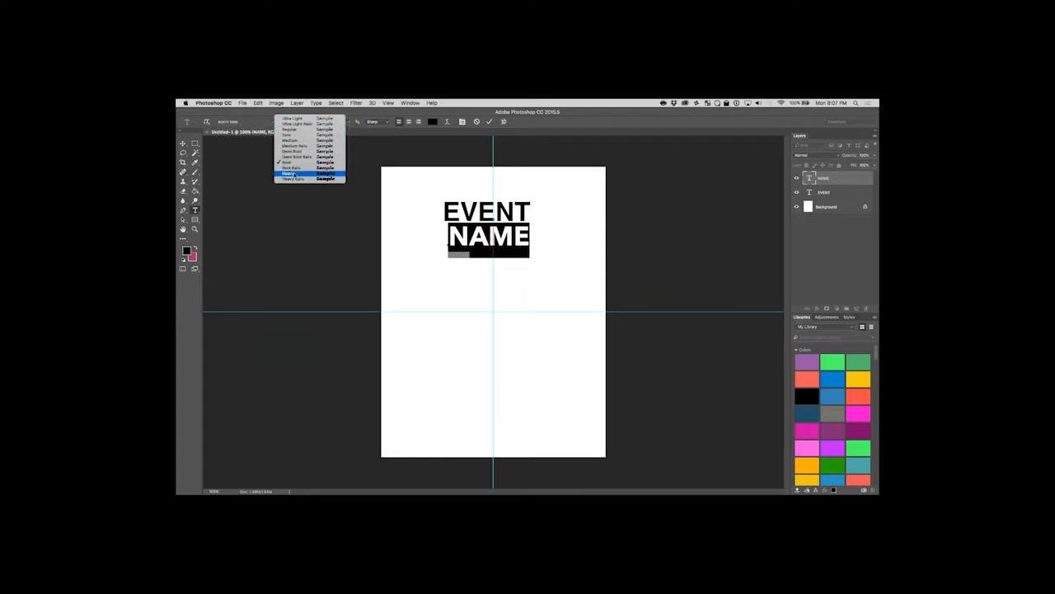
pyautogui.click(295, 173)
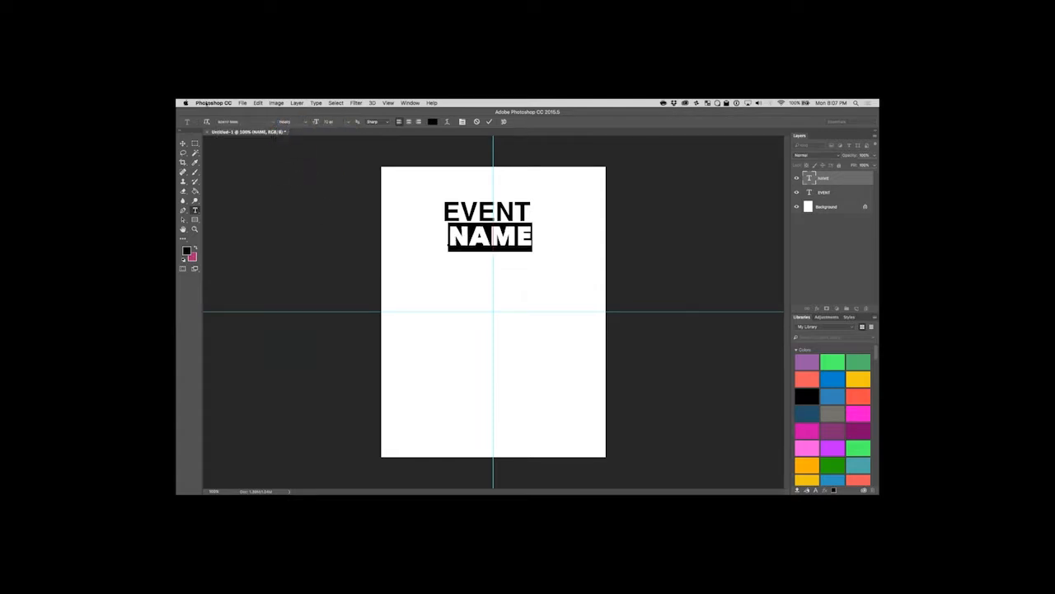
# Set the NAME text's font back to Helvetica Bold.
pyautogui.click(230, 122)
pyautogui.write('He')
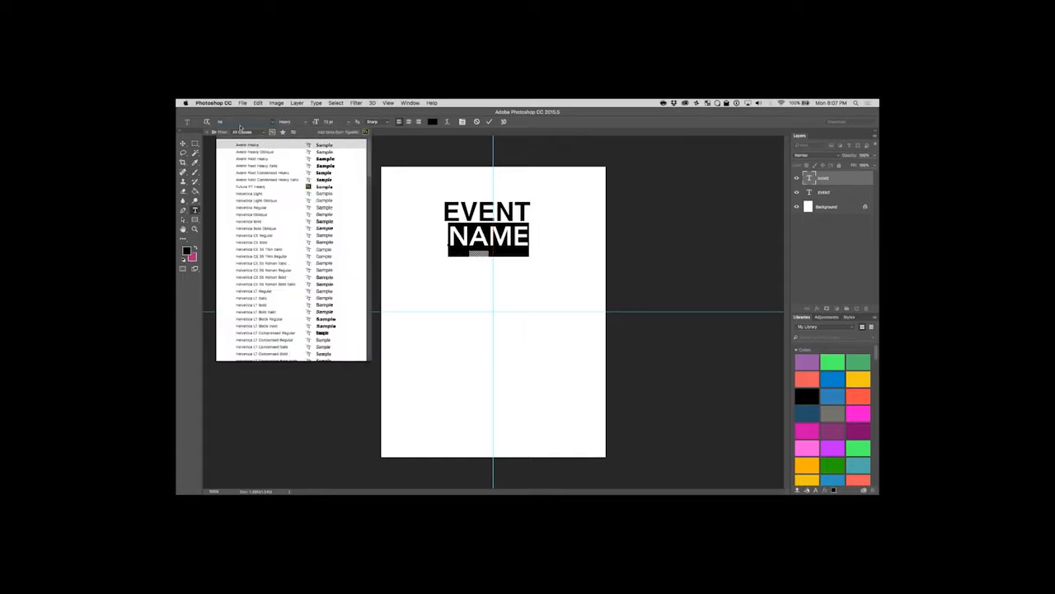
pyautogui.write('l')
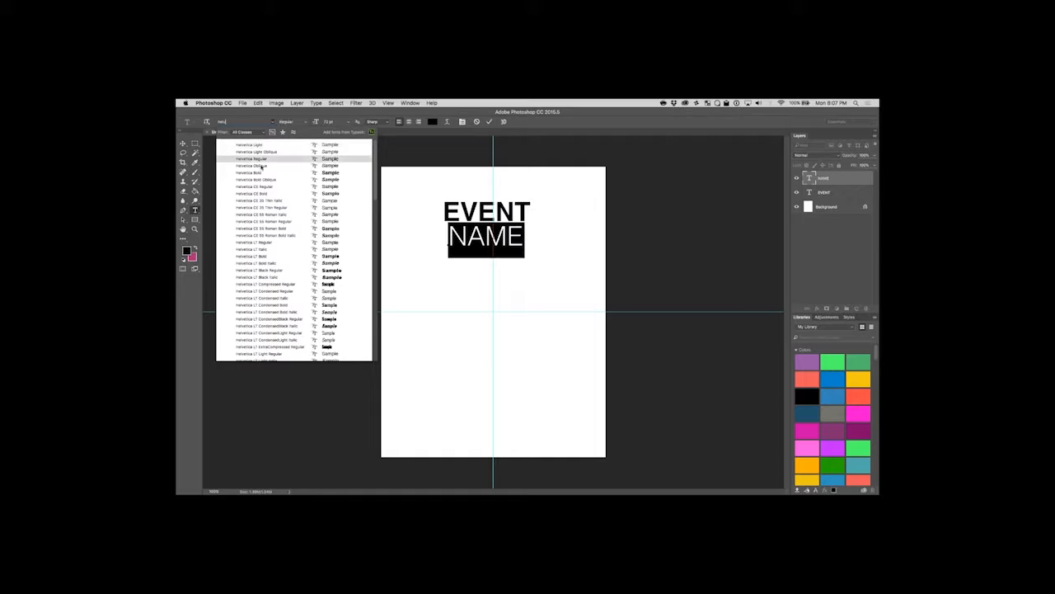
pyautogui.click(258, 173)
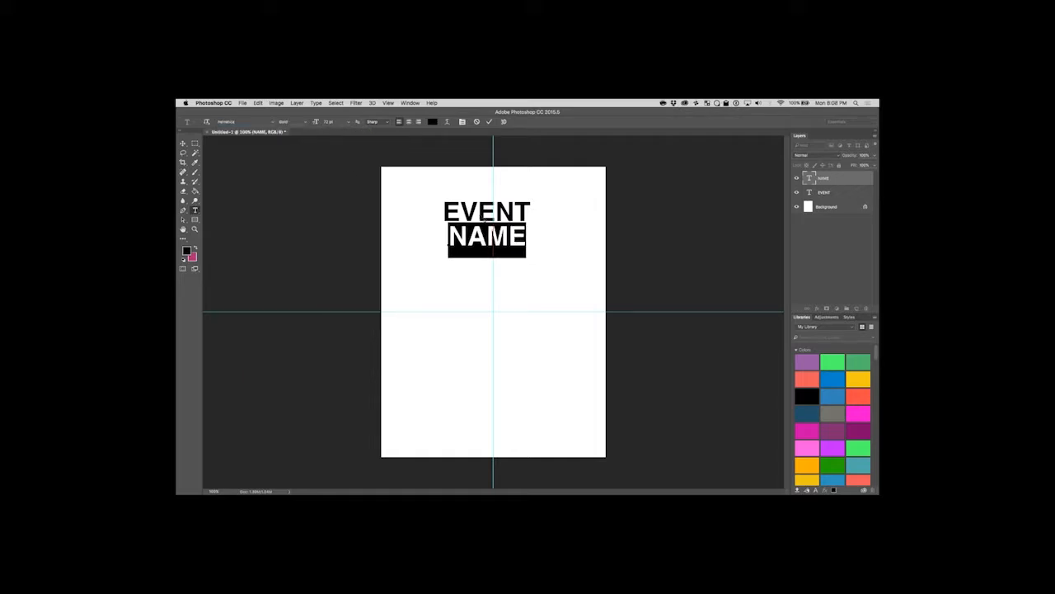
# Move the EVENT and NAME texts together so the heading is centred on the vertical guide.
pyautogui.click(183, 143)
pyautogui.click(195, 211)
pyautogui.moveTo(529, 213); pyautogui.dragTo(402, 168)
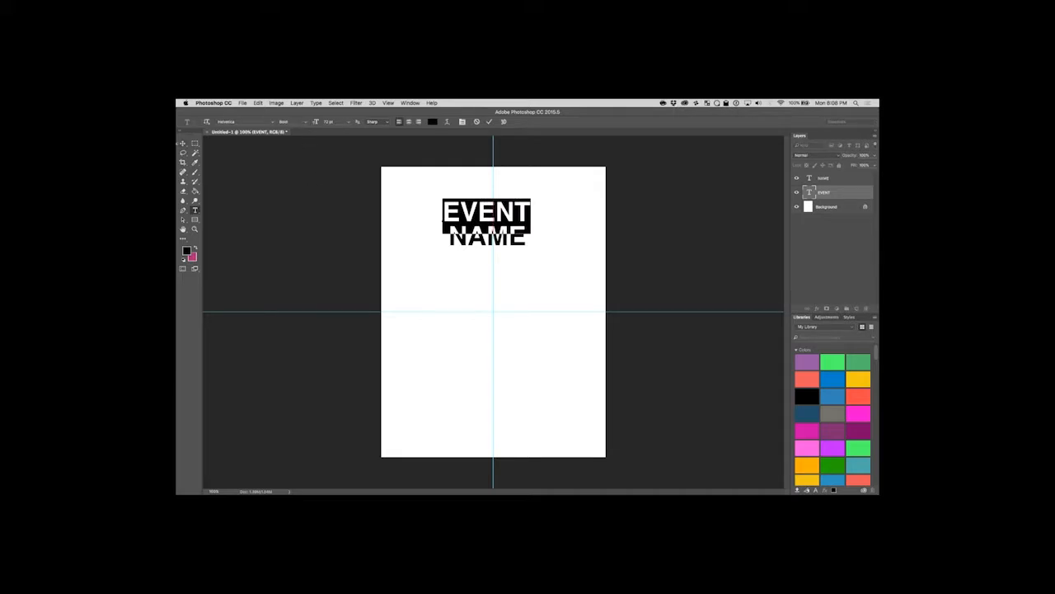
pyautogui.click(183, 144)
pyautogui.moveTo(525, 211); pyautogui.dragTo(531, 239)
pyautogui.click(649, 247)
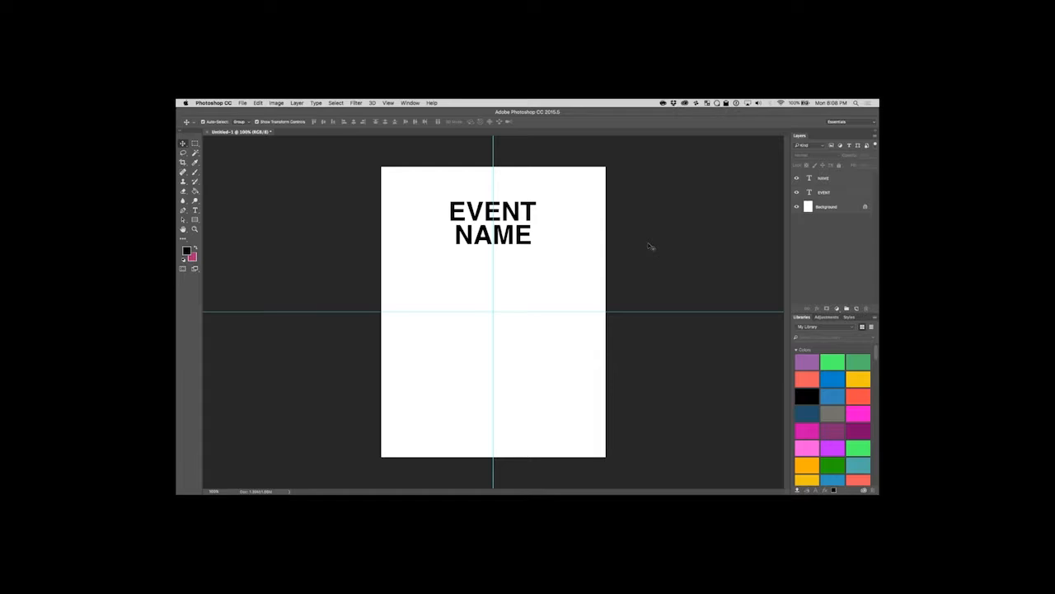
# Add the text "10.10.16" on its own layer below the heading and place it between the page's left edge and the vertical guide.
pyautogui.click(195, 210)
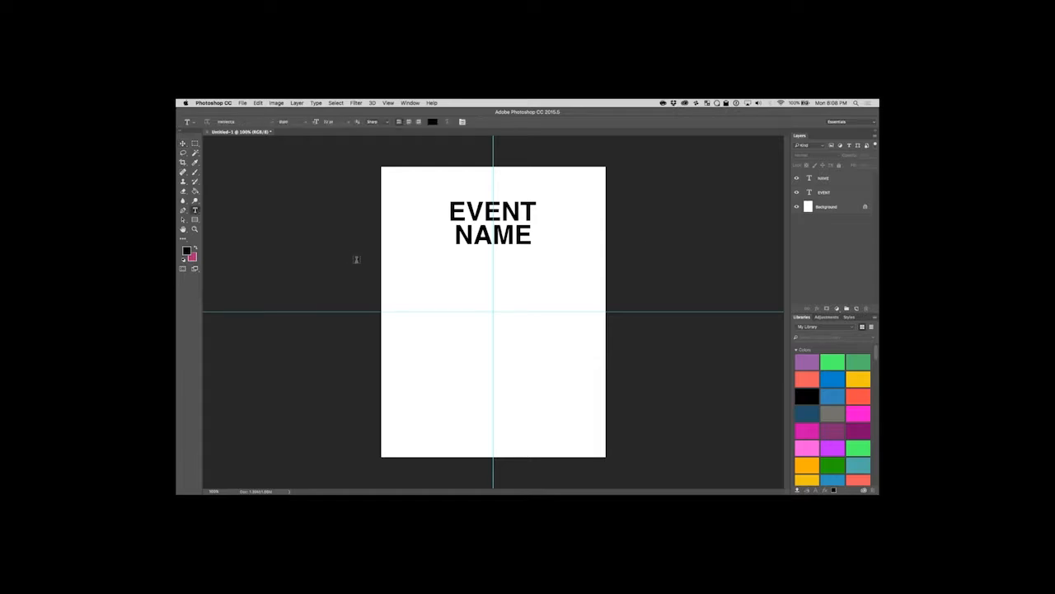
pyautogui.click(421, 281)
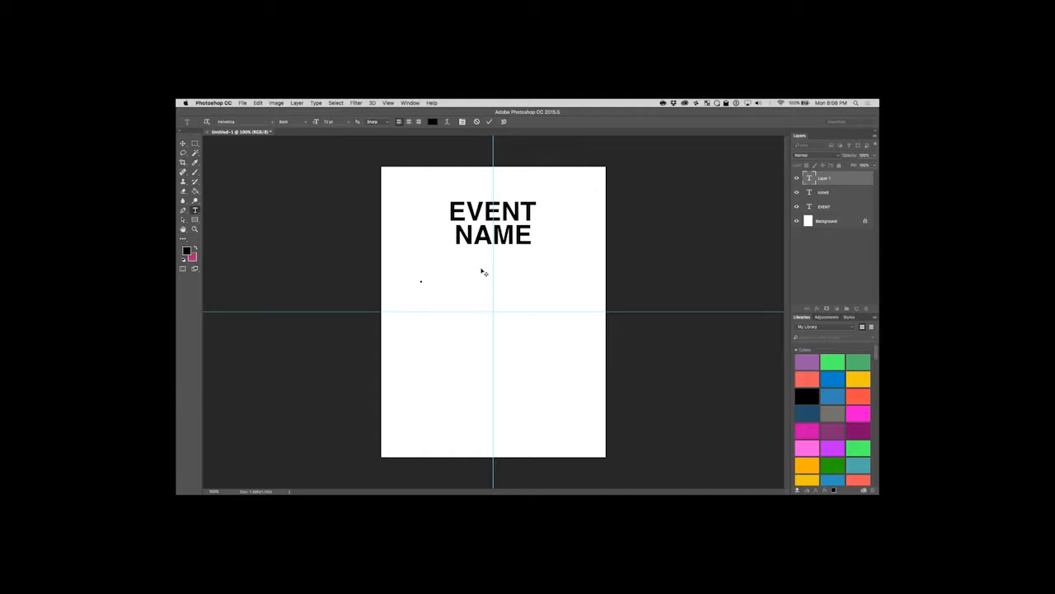
pyautogui.write('10.1')
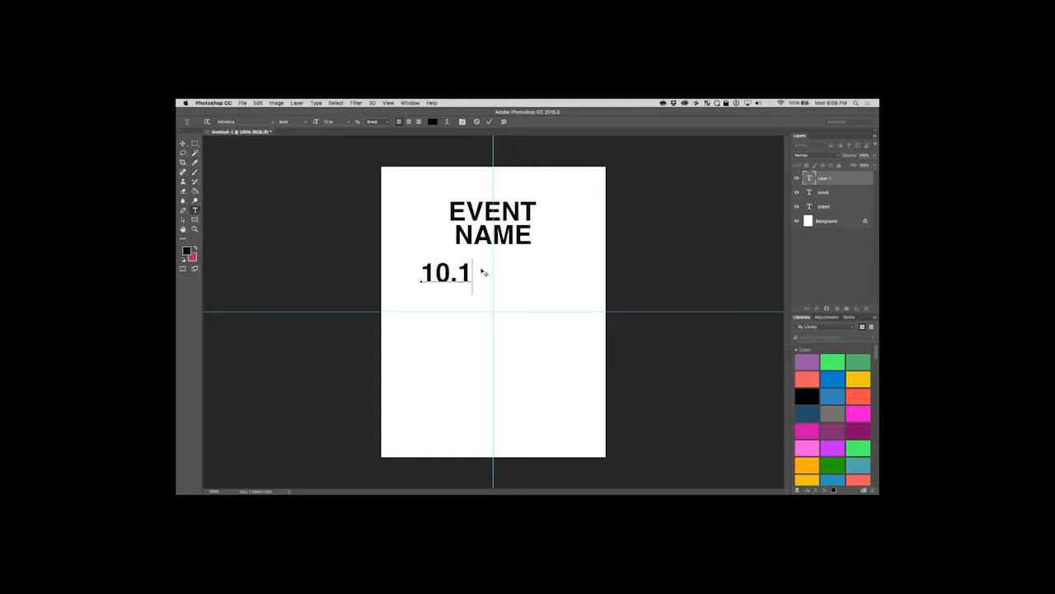
pyautogui.write('0.16')
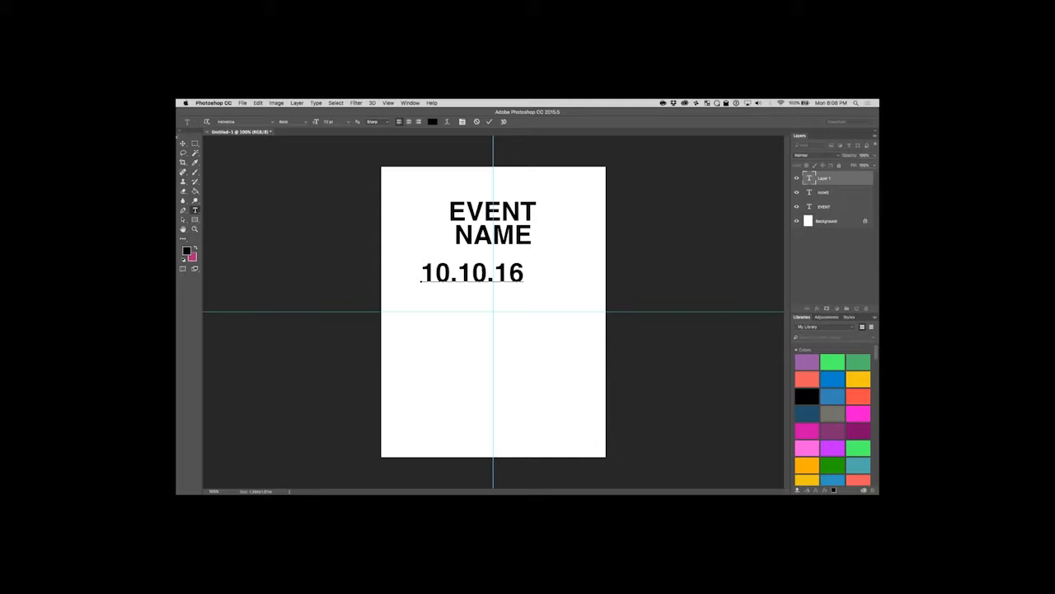
pyautogui.click(182, 144)
pyautogui.moveTo(474, 276); pyautogui.dragTo(441, 268)
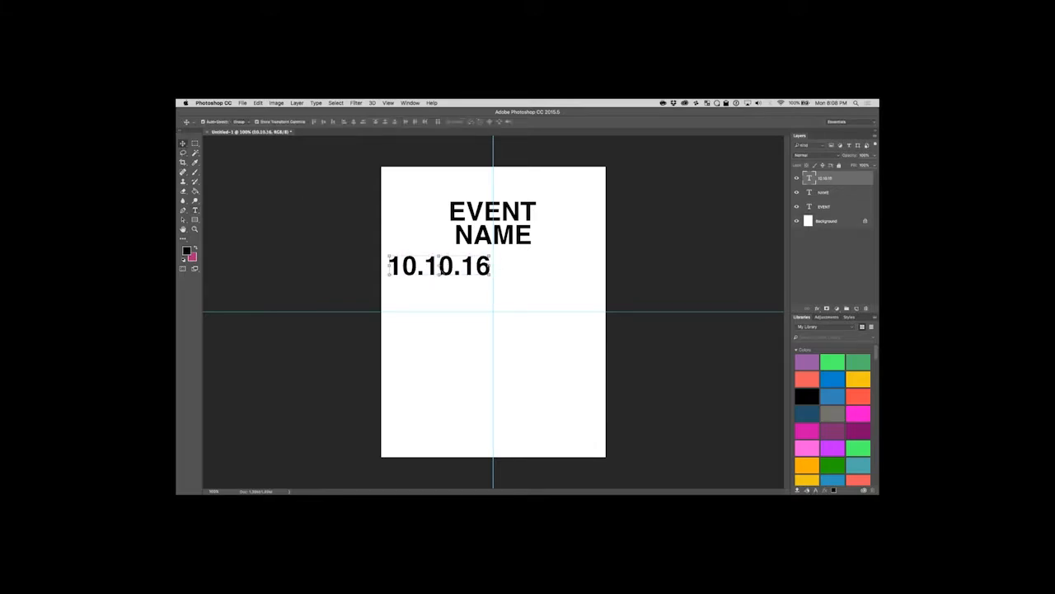
# Add the text "7:30PM" on its own layer and line it up beside the date, right of the vertical guide.
pyautogui.click(195, 210)
pyautogui.click(534, 270)
pyautogui.write('7')
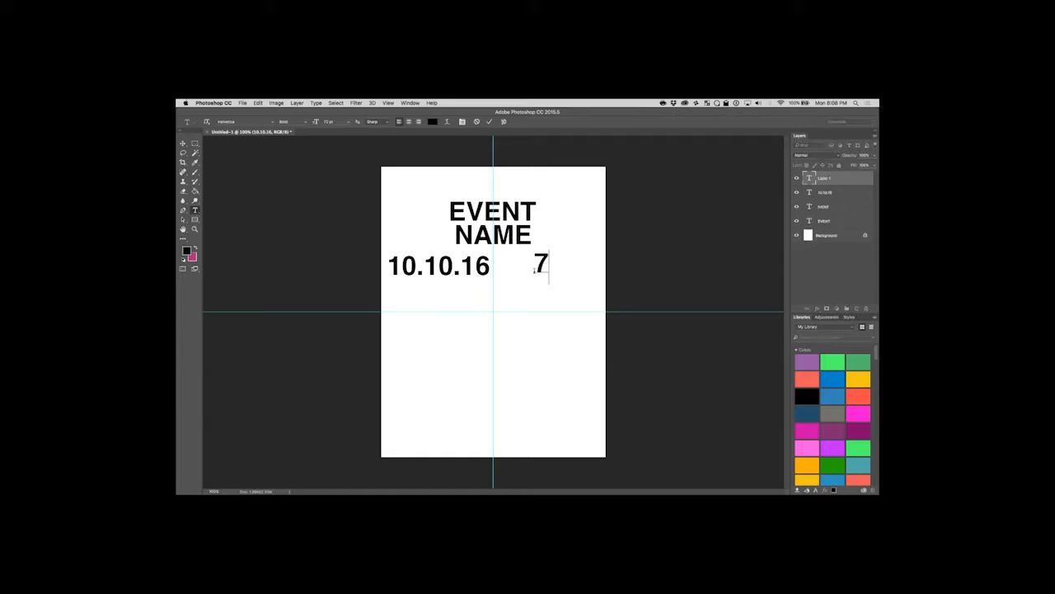
pyautogui.write(':30P')
pyautogui.click(183, 143)
pyautogui.moveTo(588, 265); pyautogui.dragTo(552, 269)
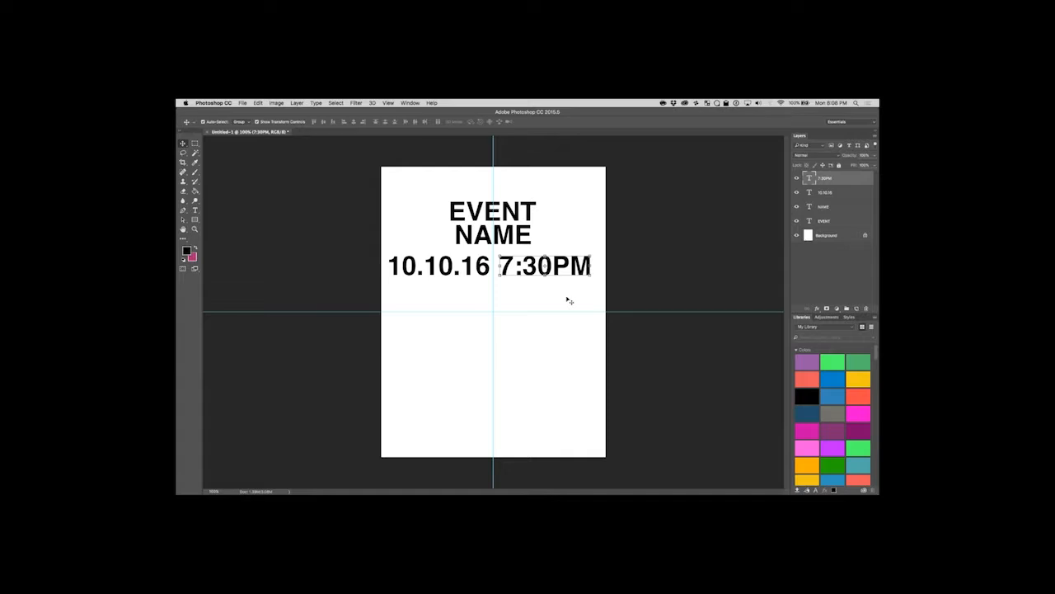
# Add the text "COST $10" on its own layer below the date, just above the horizontal guide.
pyautogui.click(195, 211)
pyautogui.click(415, 303)
pyautogui.write('co')
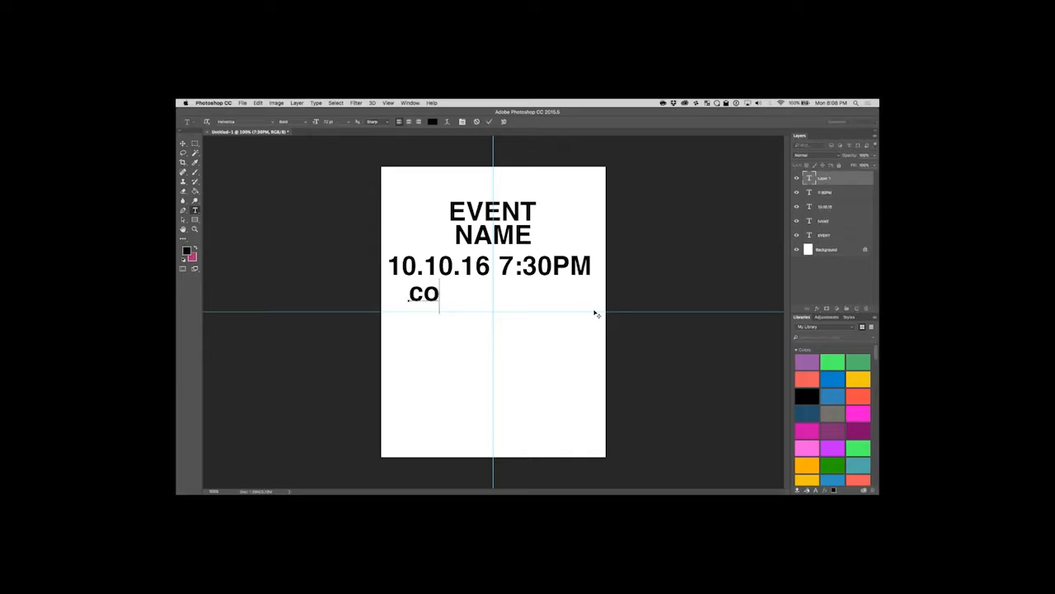
pyautogui.press('BackSpace')
pyautogui.press('BackSpace')
pyautogui.write('COST')
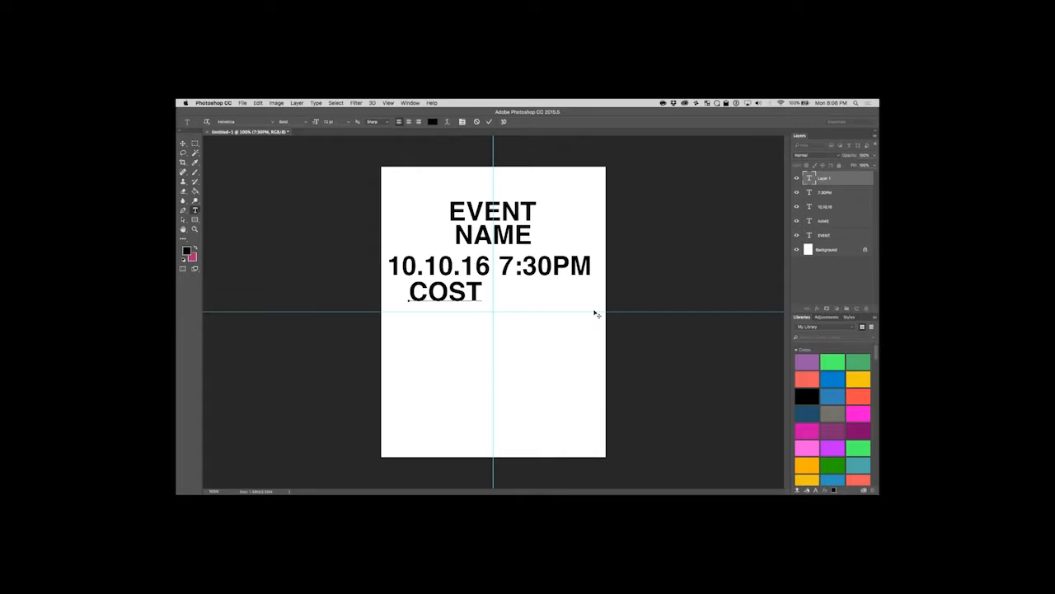
pyautogui.write(' $10')
pyautogui.click(183, 143)
# Add the venue's street address as a separate text layer below the cost line.
pyautogui.click(195, 210)
pyautogui.click(420, 330)
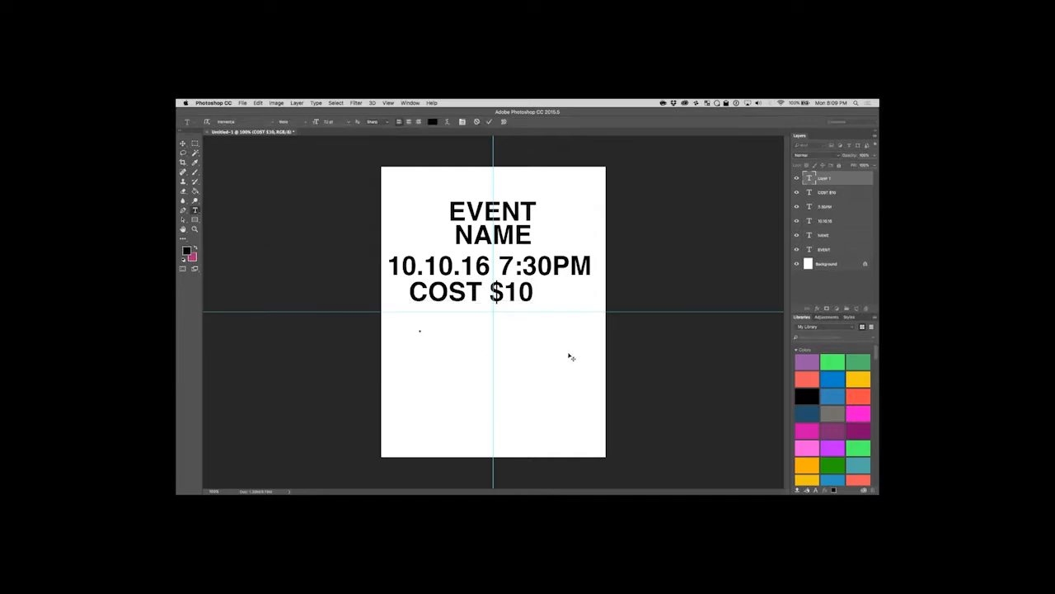
pyautogui.write('123')
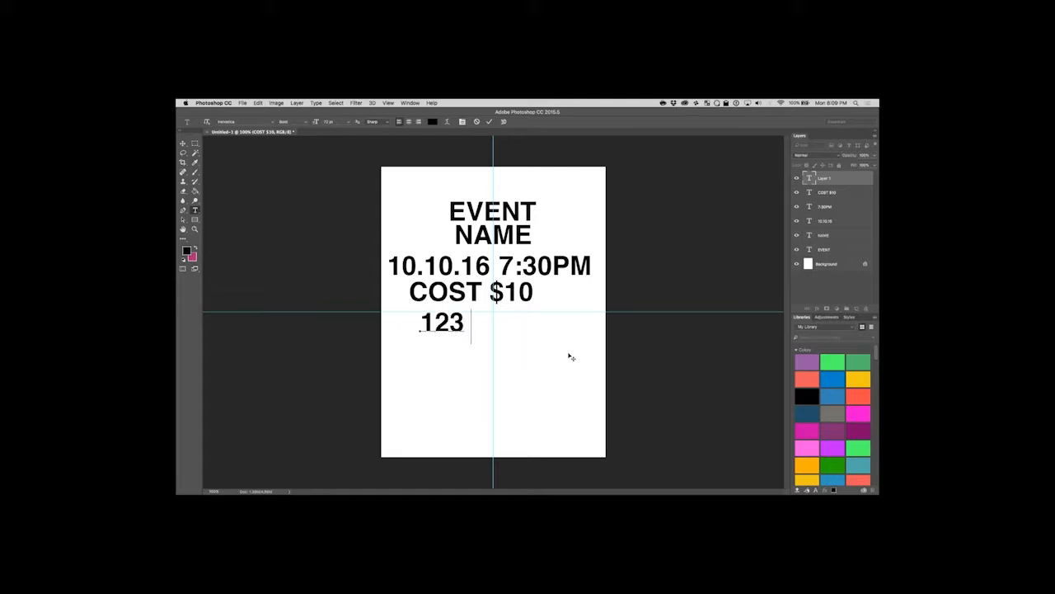
pyautogui.write(' STREET NAME')
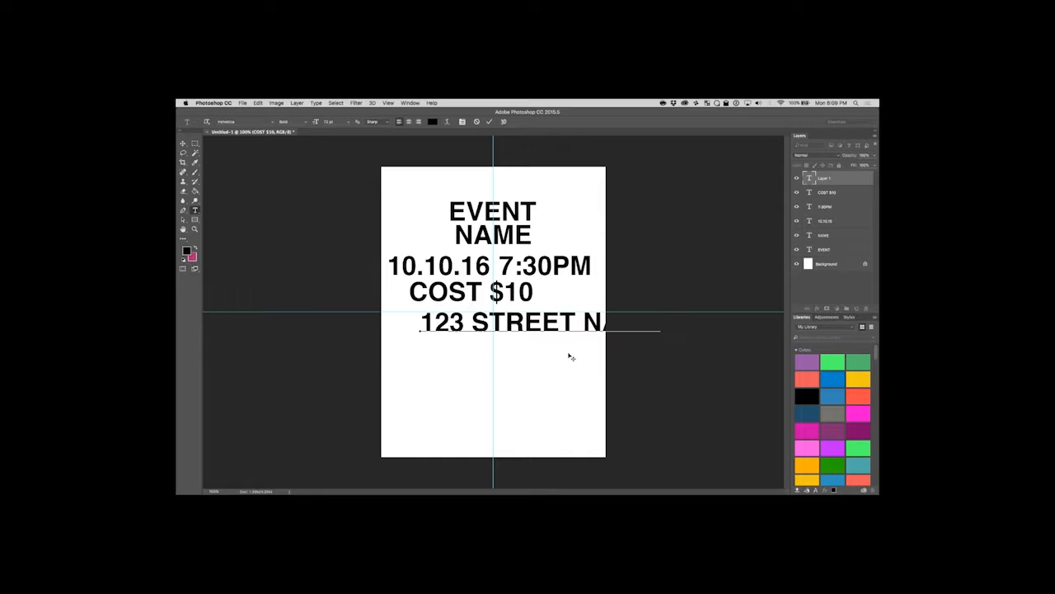
pyautogui.hotkey('ctrl', 'Return')
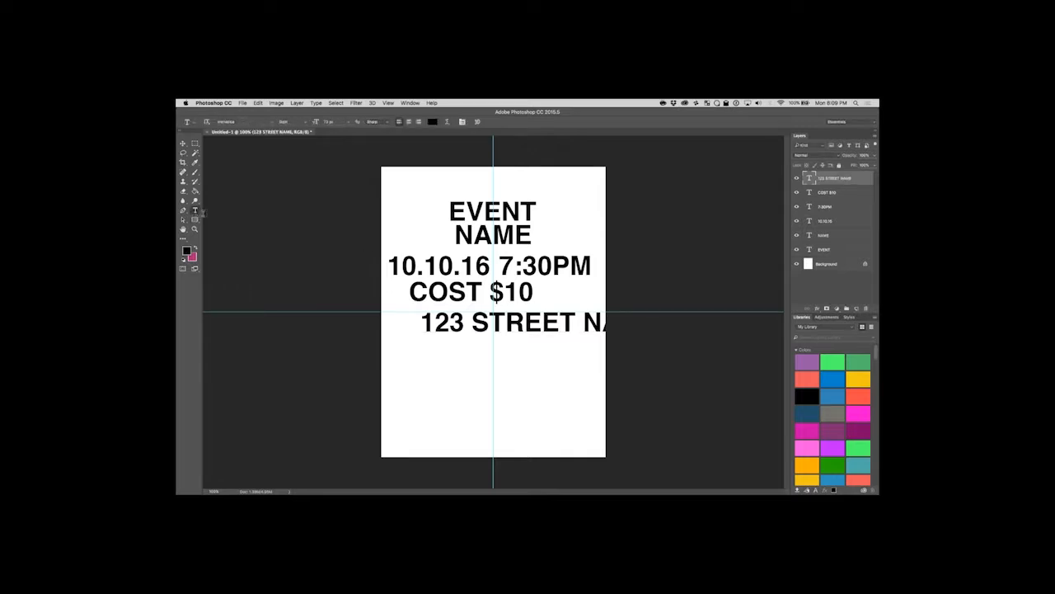
# Add the venue's city, state and ZIP code in capitals as a separate text layer below the street address.
pyautogui.click(428, 351)
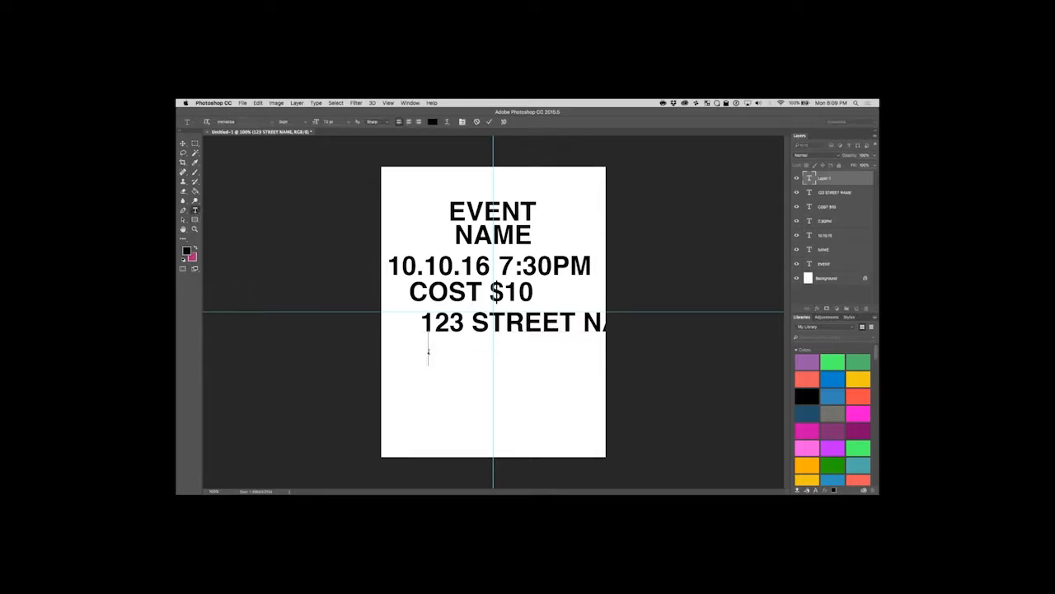
pyautogui.write('ALA')
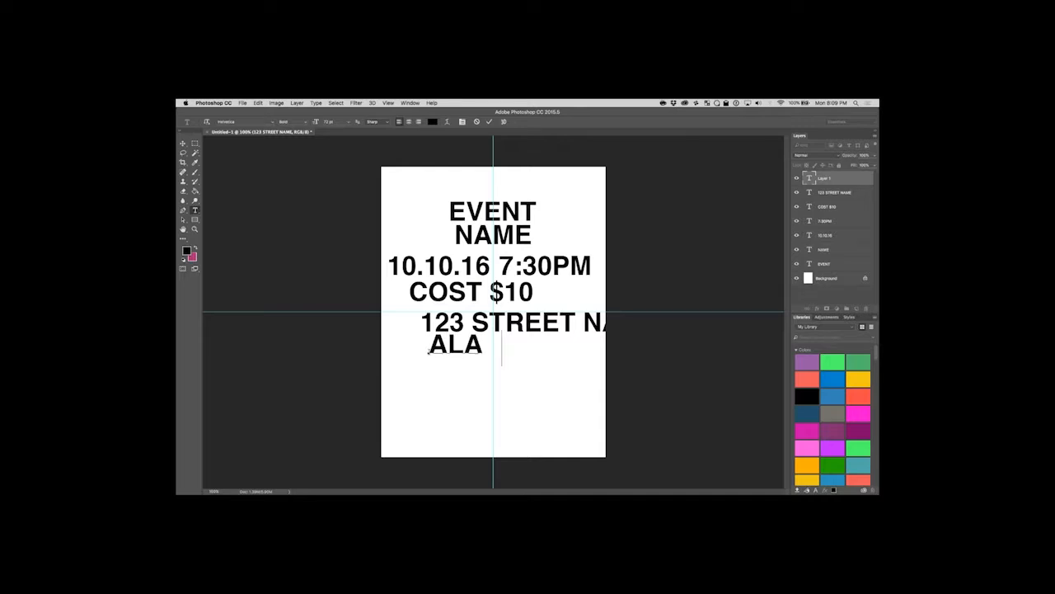
pyautogui.write('BASTER AL')
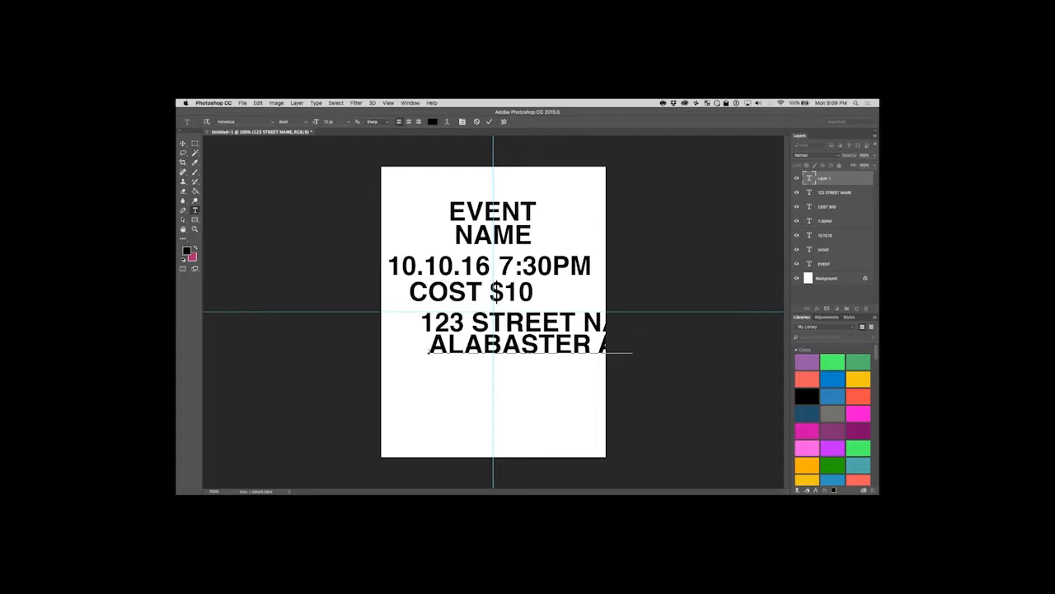
pyautogui.write(' 35007')
pyautogui.hotkey('ctrl', 'Return')
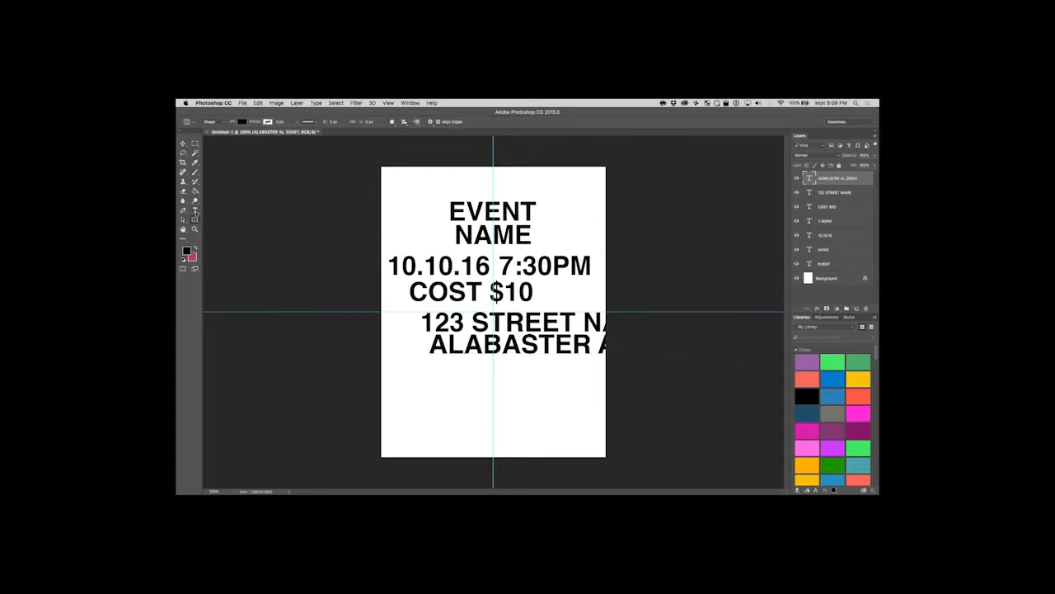
# Add the text "VENUE NAME" on its own layer below the city line.
pyautogui.click(435, 376)
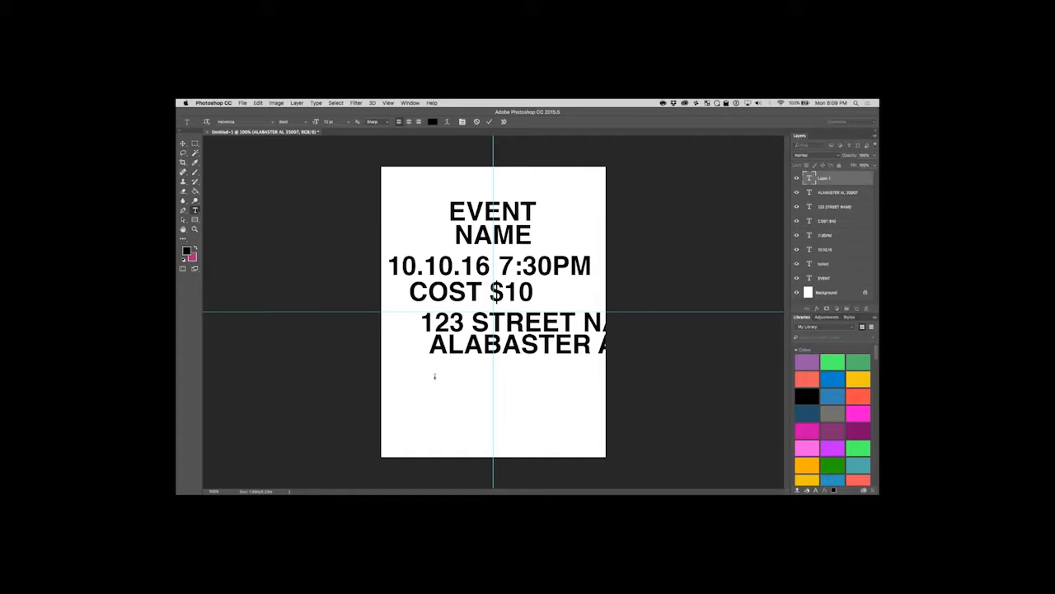
pyautogui.write('VENUE NAME')
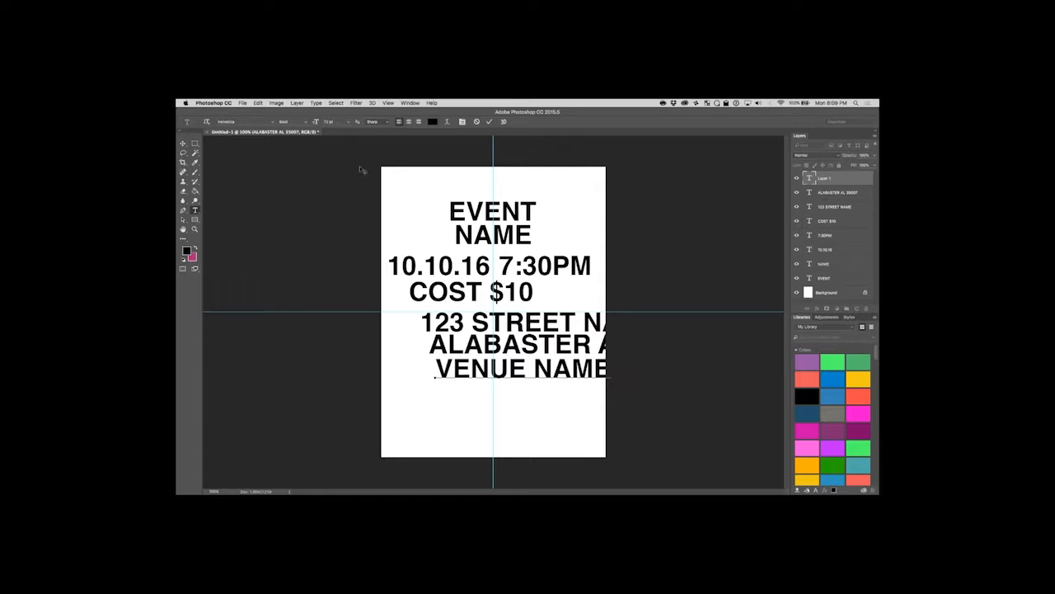
pyautogui.click(183, 144)
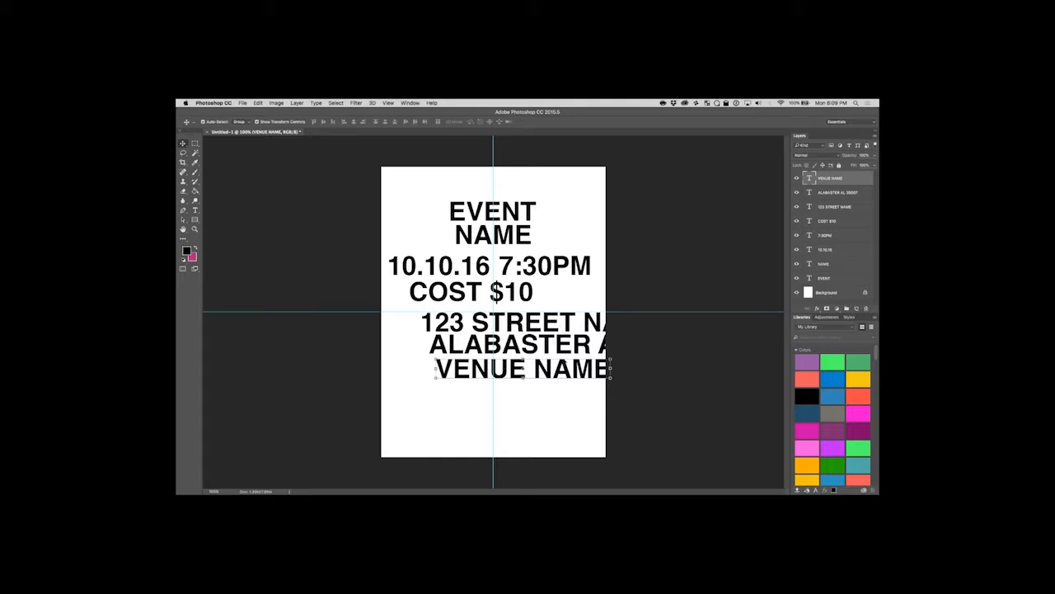
# Stack VENUE NAME, the street and the city lines left-aligned near the page bottom, and move COST $10 between them and the horizontal guide.
pyautogui.moveTo(536, 369); pyautogui.dragTo(506, 420)
pyautogui.moveTo(512, 350); pyautogui.dragTo(497, 413)
pyautogui.moveTo(502, 322); pyautogui.dragTo(490, 356)
pyautogui.moveTo(519, 409); pyautogui.dragTo(517, 335)
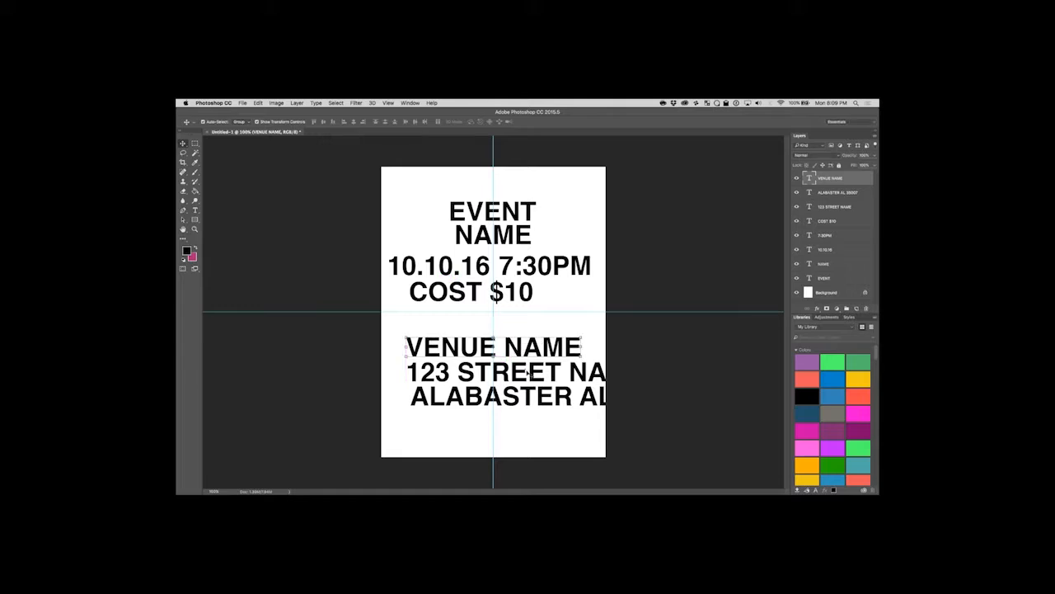
pyautogui.moveTo(522, 398); pyautogui.dragTo(505, 422)
pyautogui.moveTo(517, 384)
pyautogui.mouseDown()
pyautogui.moveTo(508, 407)
pyautogui.moveTo(518, 353)
pyautogui.moveTo(520, 377)
pyautogui.mouseUp()
pyautogui.moveTo(513, 295); pyautogui.dragTo(531, 338)
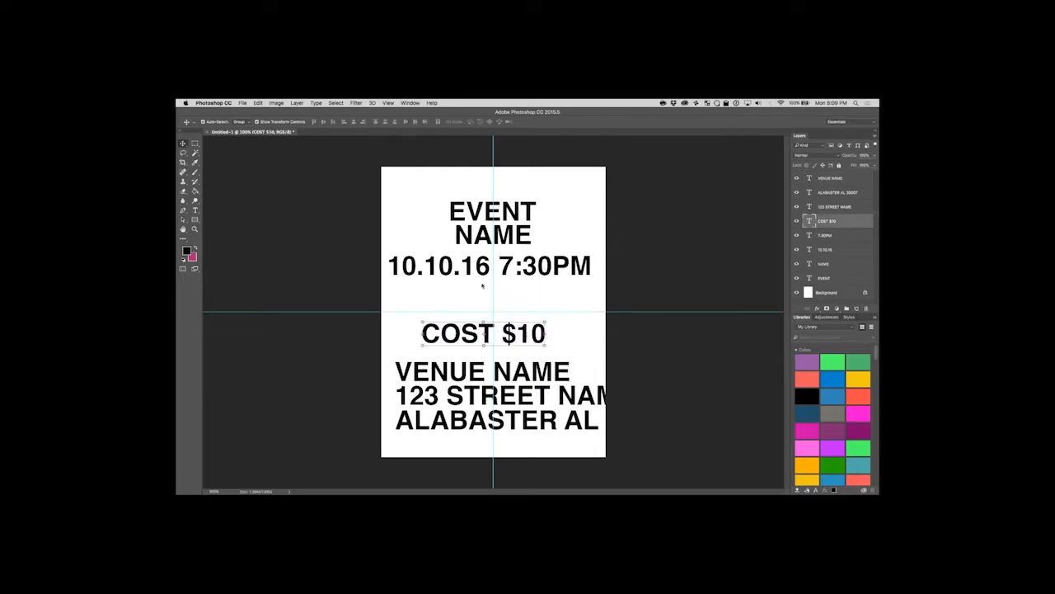
# Move the date and time lines down near the horizontal guide, and lower EVENT and NAME together toward them.
pyautogui.click(486, 269)
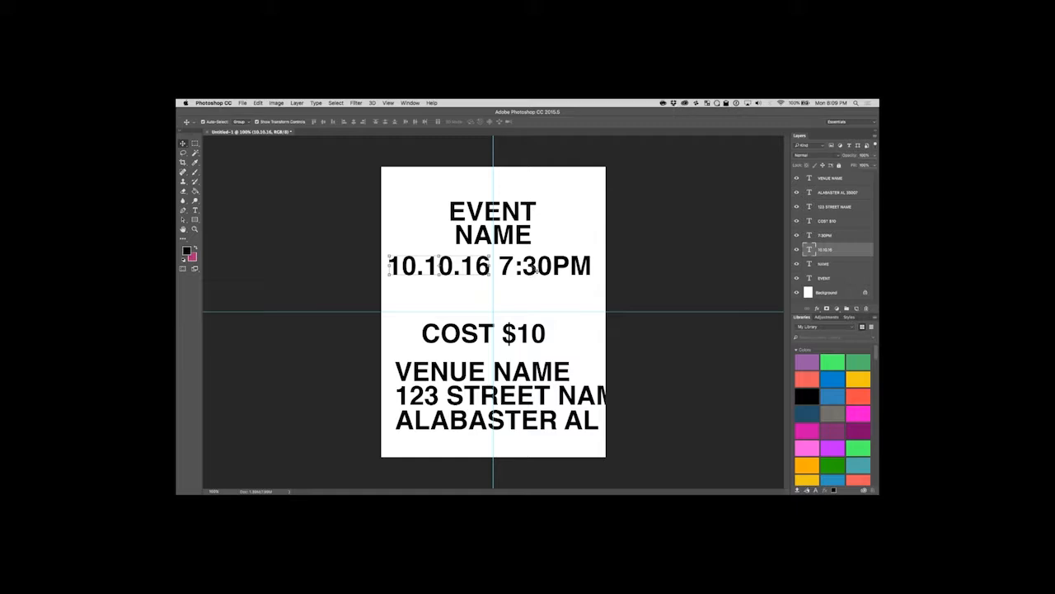
pyautogui.keyDown('shift'); pyautogui.click(535, 270); pyautogui.keyUp('shift')
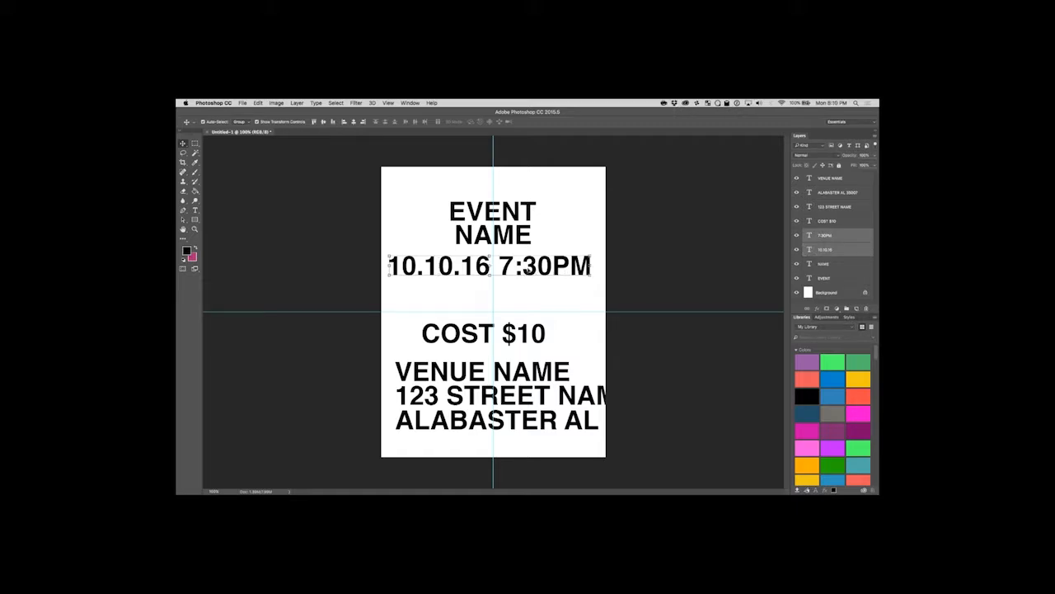
pyautogui.moveTo(529, 269); pyautogui.dragTo(547, 295)
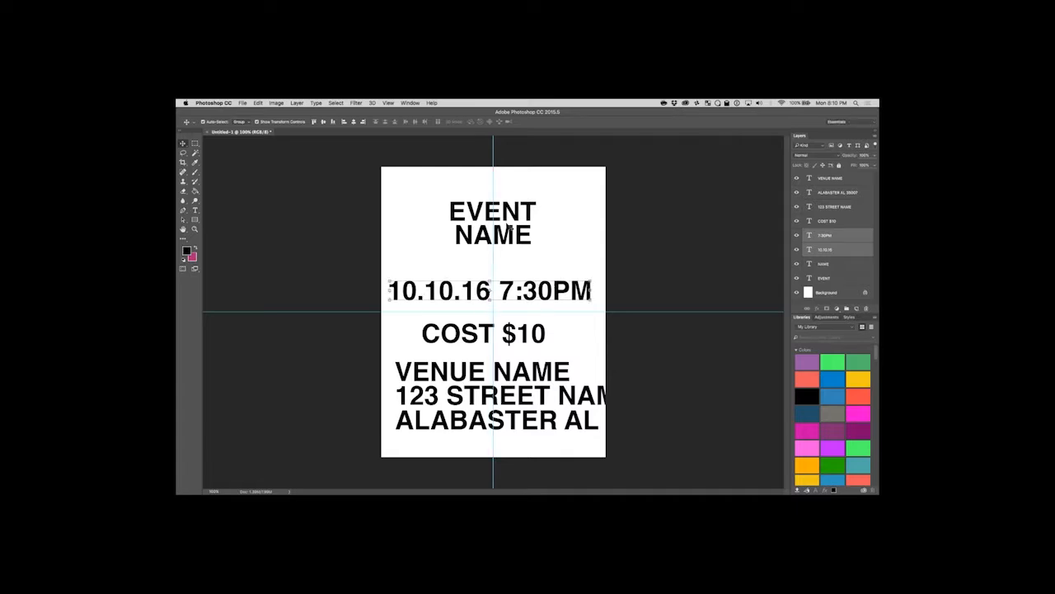
pyautogui.click(508, 214)
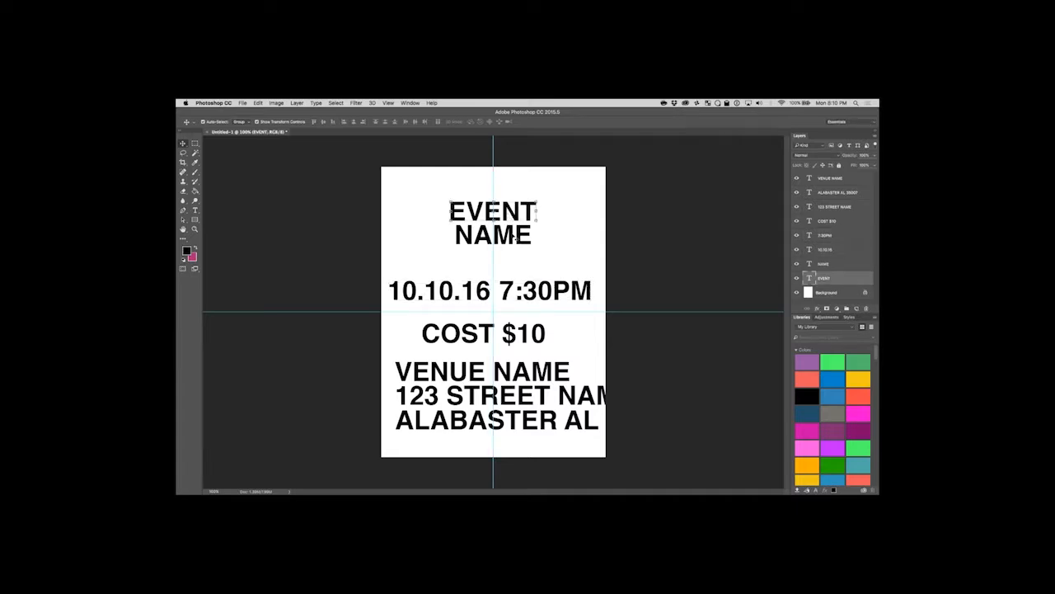
pyautogui.keyDown('shift'); pyautogui.click(513, 237); pyautogui.keyUp('shift')
pyautogui.moveTo(513, 238); pyautogui.dragTo(512, 248)
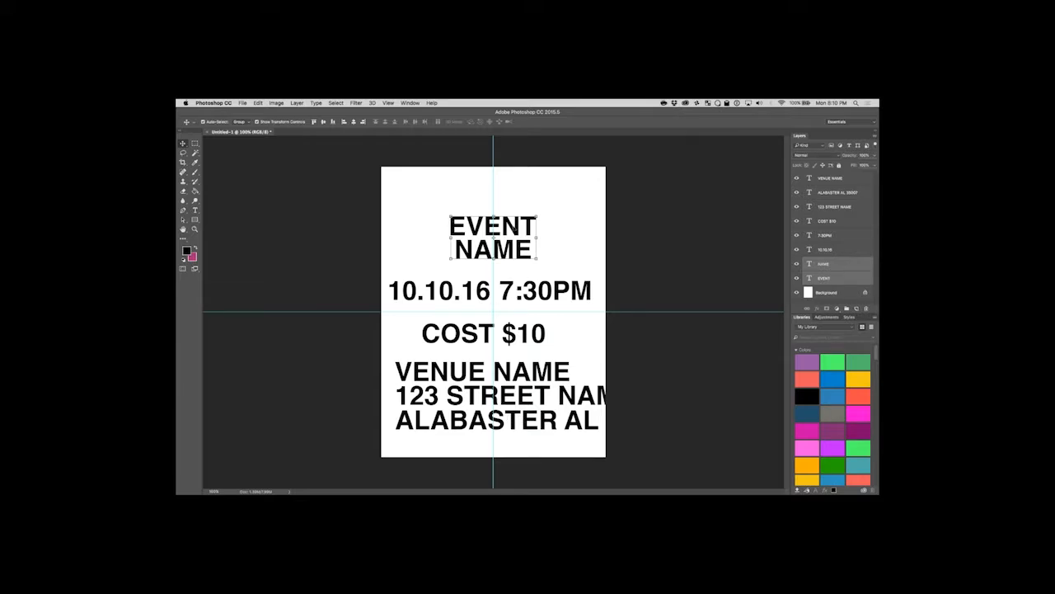
# Check the snap-to options, raise EVENT slightly along the vertical guide and move NAME up close beneath it.
pyautogui.click(553, 202)
pyautogui.moveTo(517, 229); pyautogui.dragTo(518, 229)
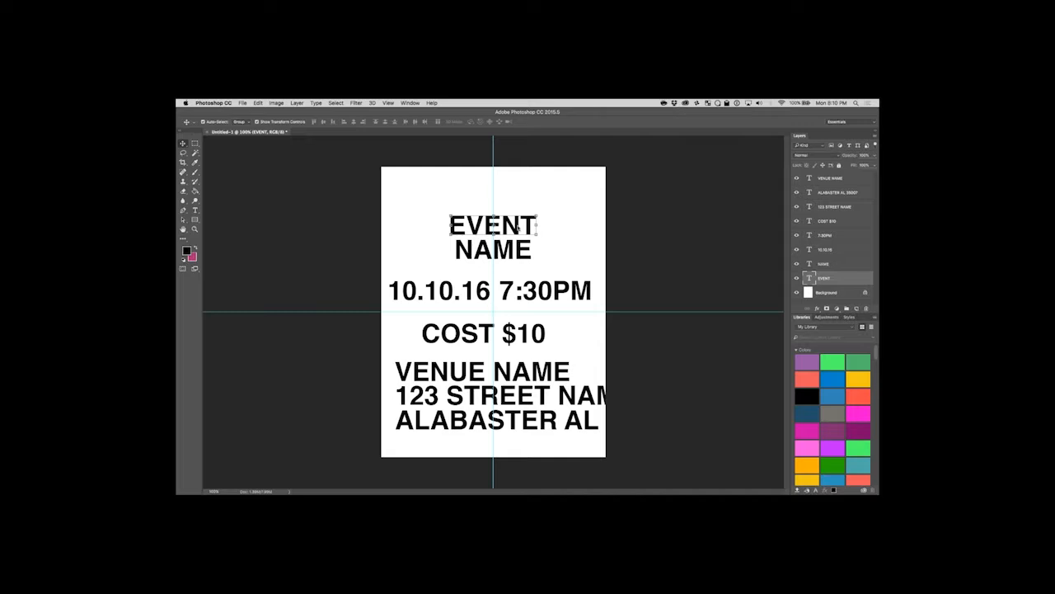
pyautogui.click(387, 103)
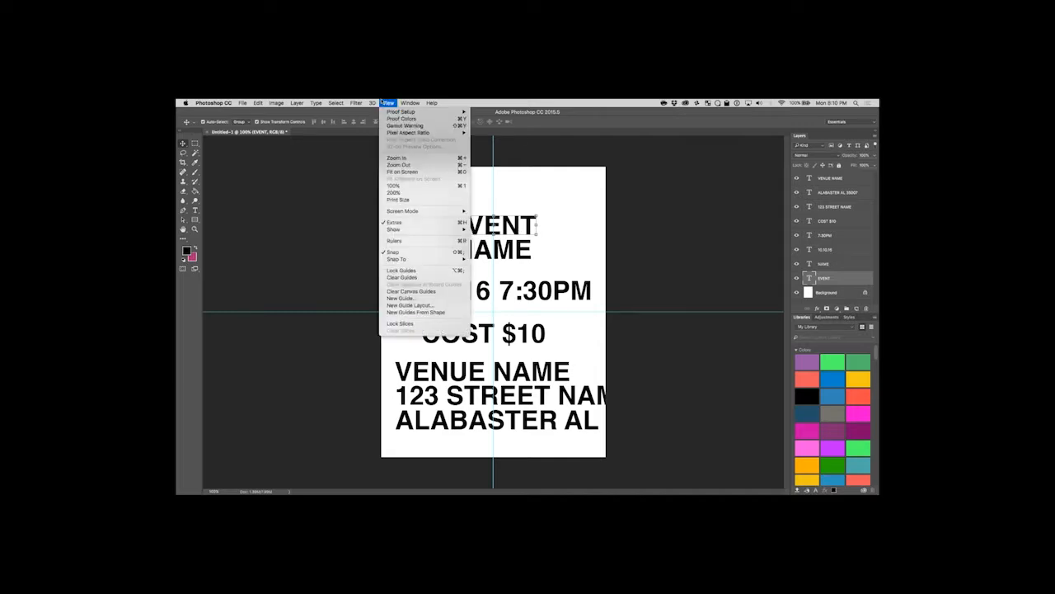
pyautogui.moveTo(425, 261)
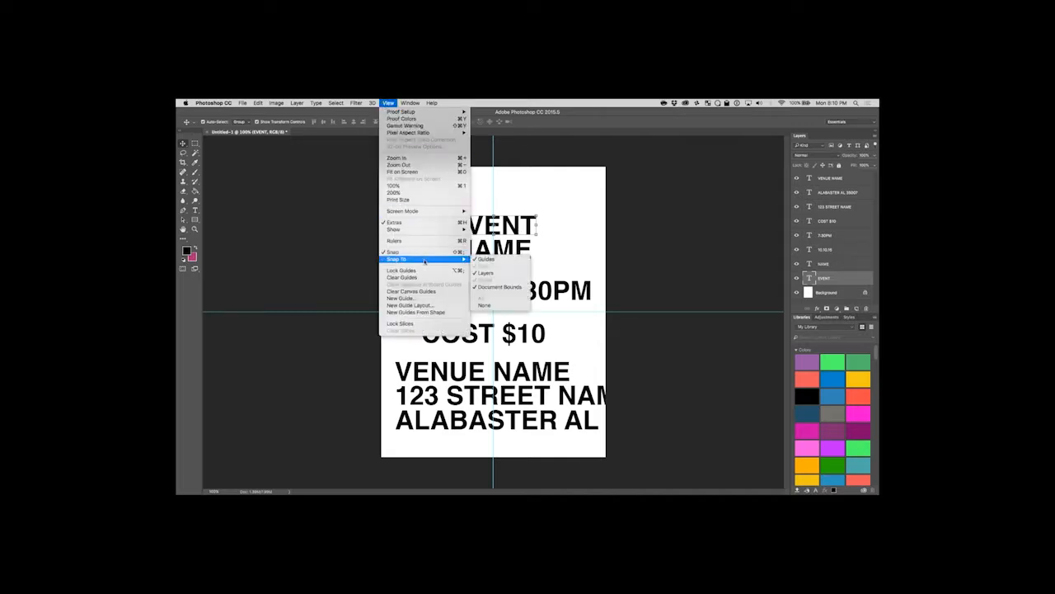
pyautogui.click(637, 205)
pyautogui.moveTo(509, 225)
pyautogui.mouseDown()
pyautogui.moveTo(538, 221)
pyautogui.moveTo(518, 220)
pyautogui.moveTo(523, 207)
pyautogui.moveTo(512, 221)
pyautogui.mouseUp()
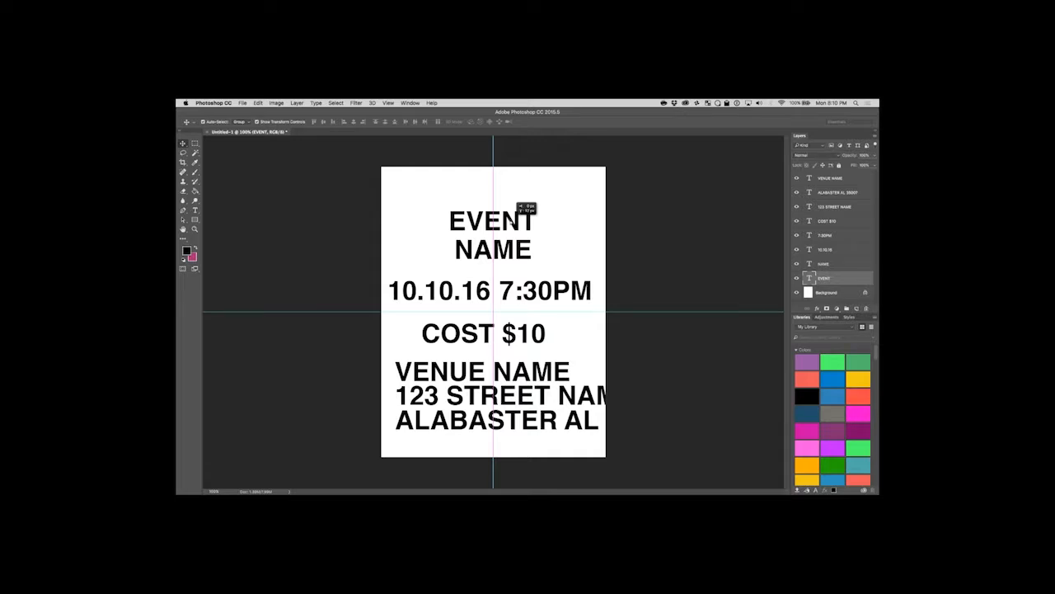
pyautogui.moveTo(513, 252); pyautogui.dragTo(513, 244)
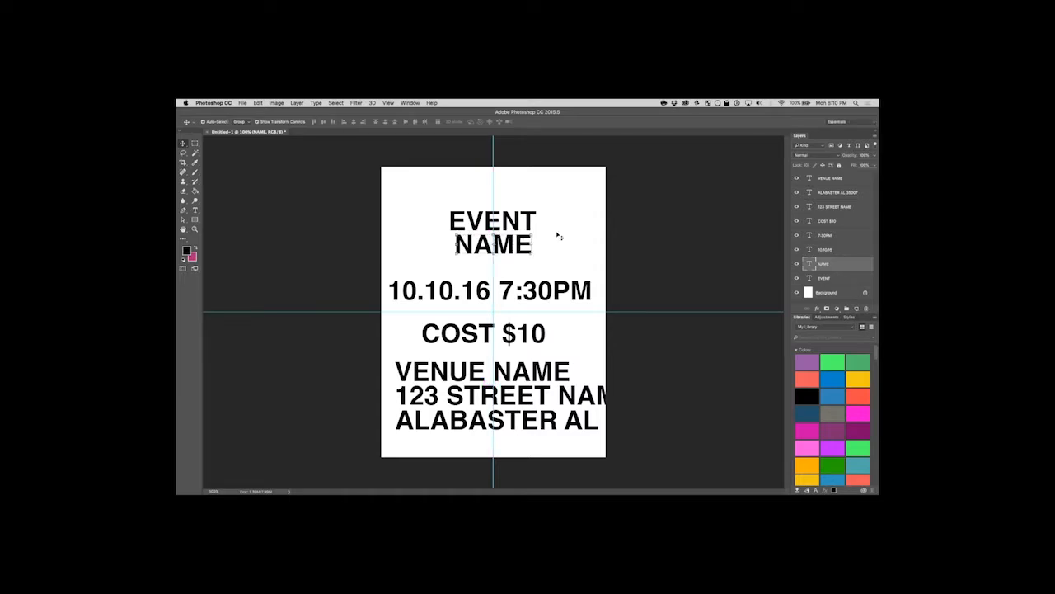
# Enlarge EVENT and NAME together from their shared centre, keeping proportions.
pyautogui.keyDown('shift'); pyautogui.click(519, 227); pyautogui.keyUp('shift')
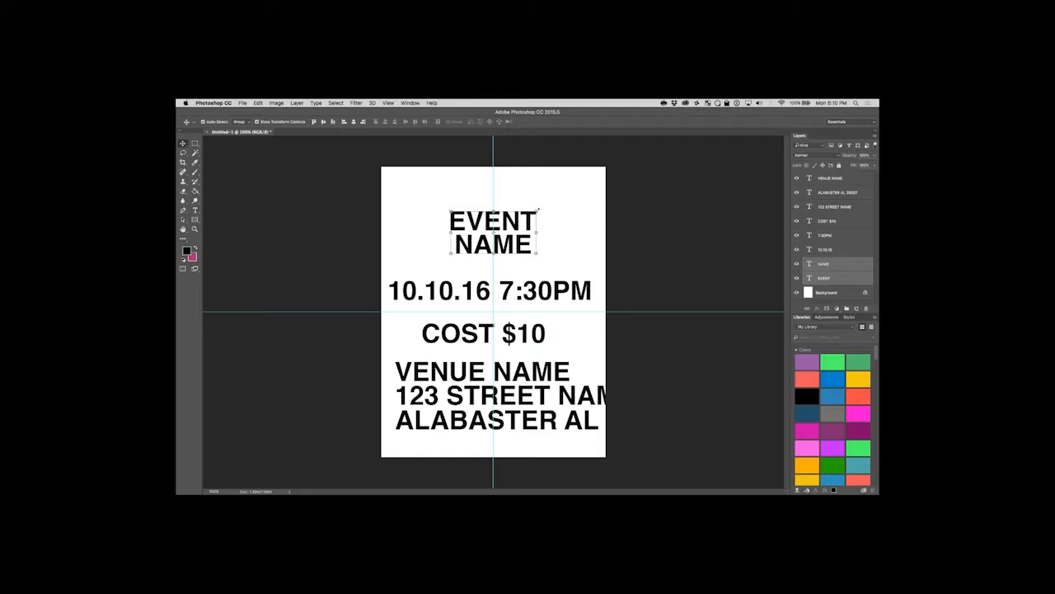
pyautogui.moveTo(539, 210); pyautogui.dragTo(555, 193)
pyautogui.press('Return')
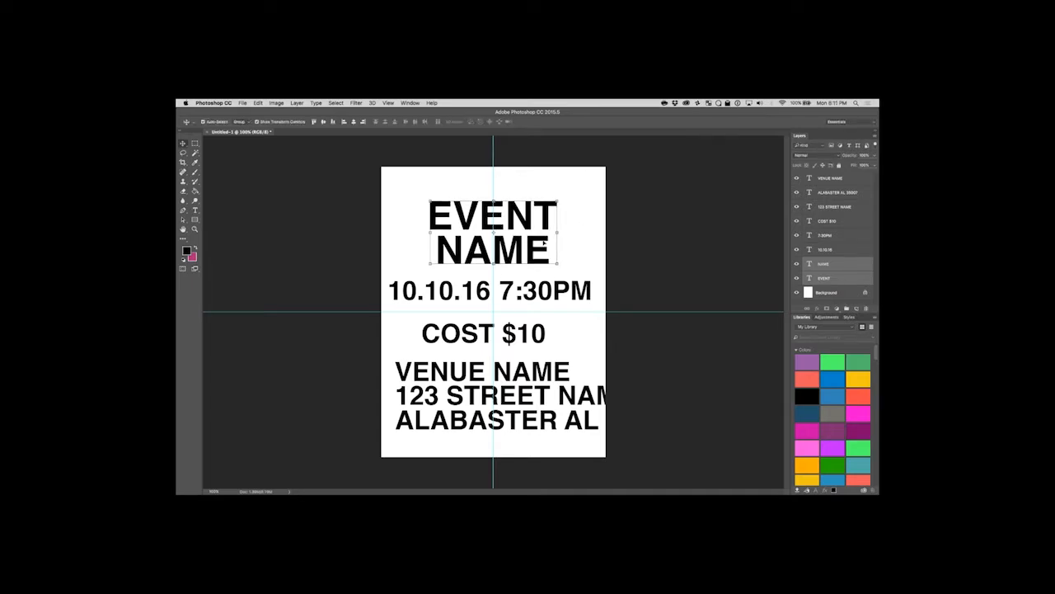
# Shift NAME to line up with EVENT's left edge and scale it up slightly toward EVENT's width.
pyautogui.click(569, 246)
pyautogui.moveTo(522, 251)
pyautogui.mouseDown()
pyautogui.moveTo(526, 234)
pyautogui.moveTo(511, 244)
pyautogui.mouseUp()
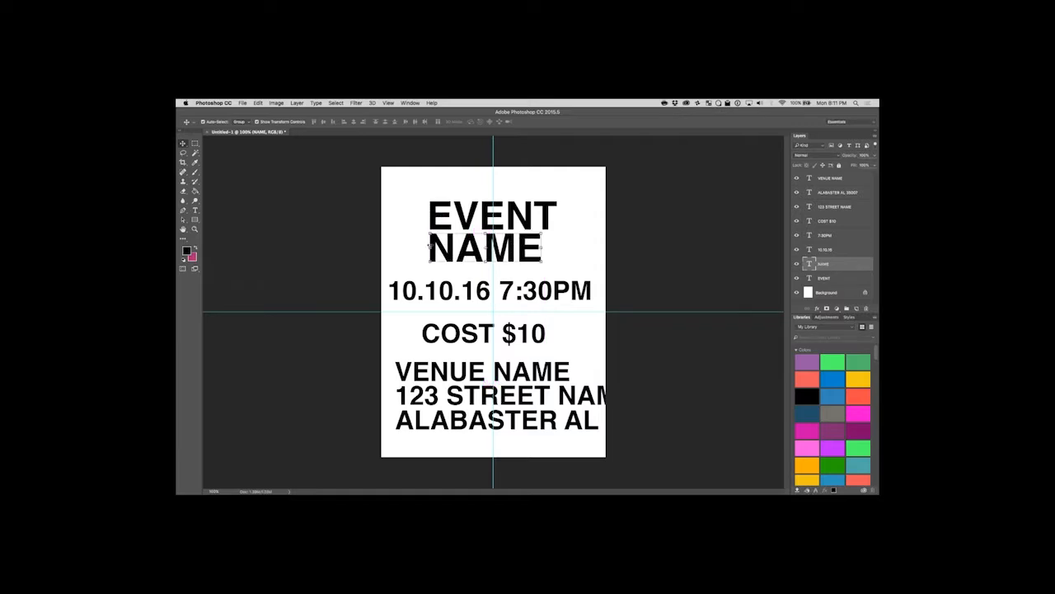
pyautogui.moveTo(542, 262); pyautogui.dragTo(525, 240)
pyautogui.press('Return')
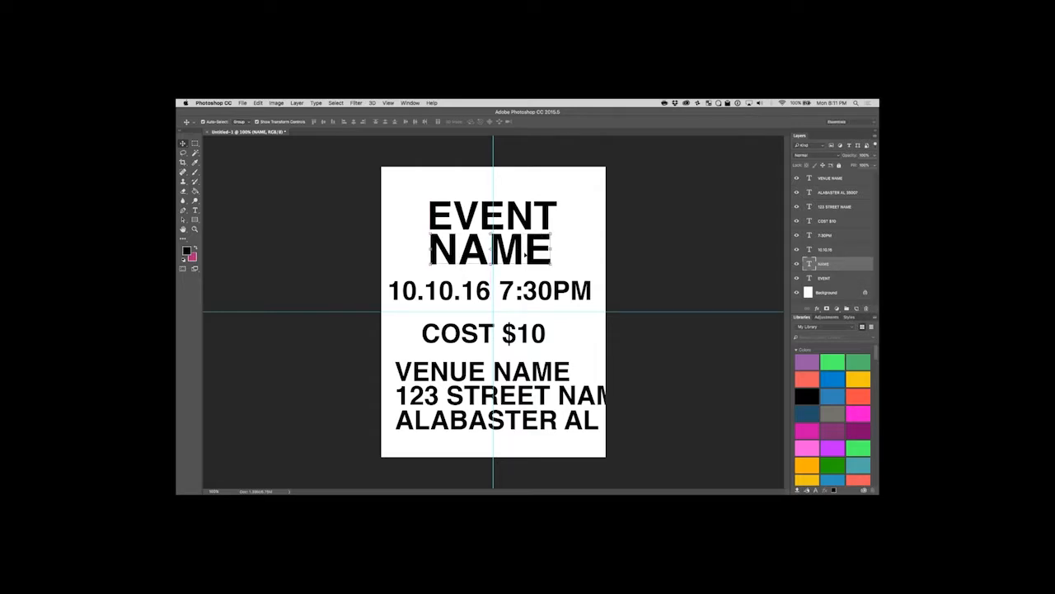
# Scale EVENT down to match NAME's width and centre both words on the vertical guide.
pyautogui.click(548, 213)
pyautogui.moveTo(557, 200)
pyautogui.mouseDown()
pyautogui.moveTo(540, 216)
pyautogui.moveTo(553, 198)
pyautogui.mouseUp()
pyautogui.press('Return')
pyautogui.click(575, 243)
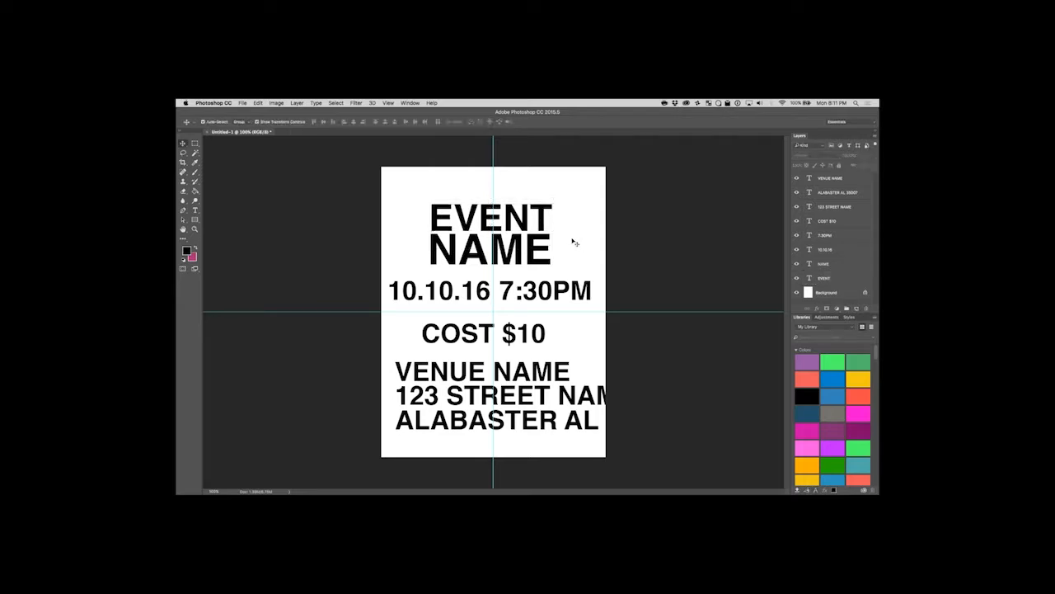
pyautogui.moveTo(517, 218)
pyautogui.mouseDown()
pyautogui.moveTo(517, 246)
pyautogui.moveTo(529, 230)
pyautogui.mouseUp()
pyautogui.click(575, 255)
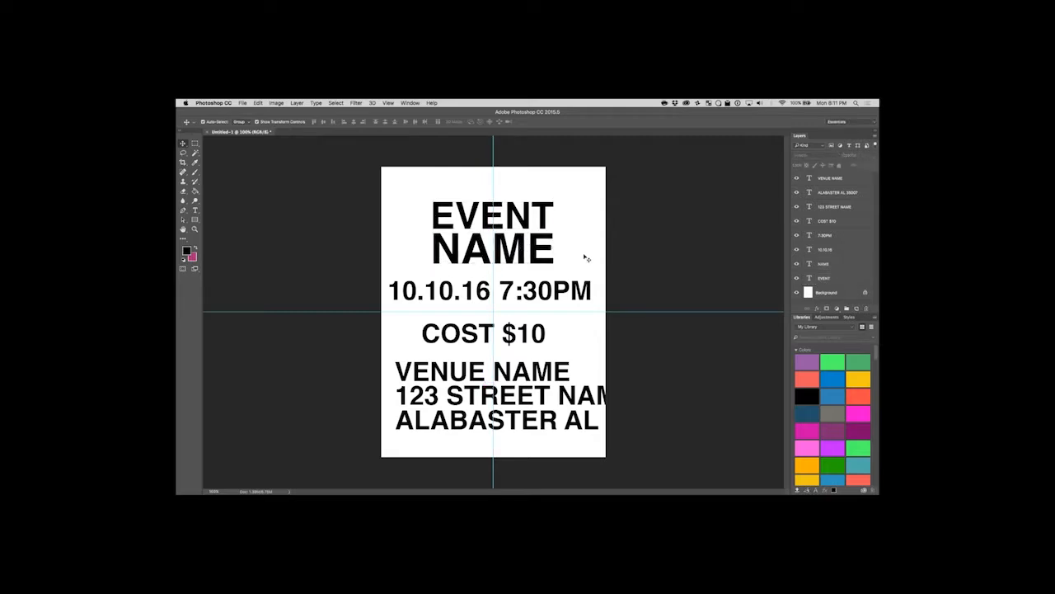
# Scale NAME down slightly and centre it on the vertical guide, tight beneath EVENT.
pyautogui.click(529, 221)
pyautogui.click(525, 249)
pyautogui.moveTo(548, 263)
pyautogui.mouseDown()
pyautogui.moveTo(552, 277)
pyautogui.moveTo(542, 275)
pyautogui.mouseUp()
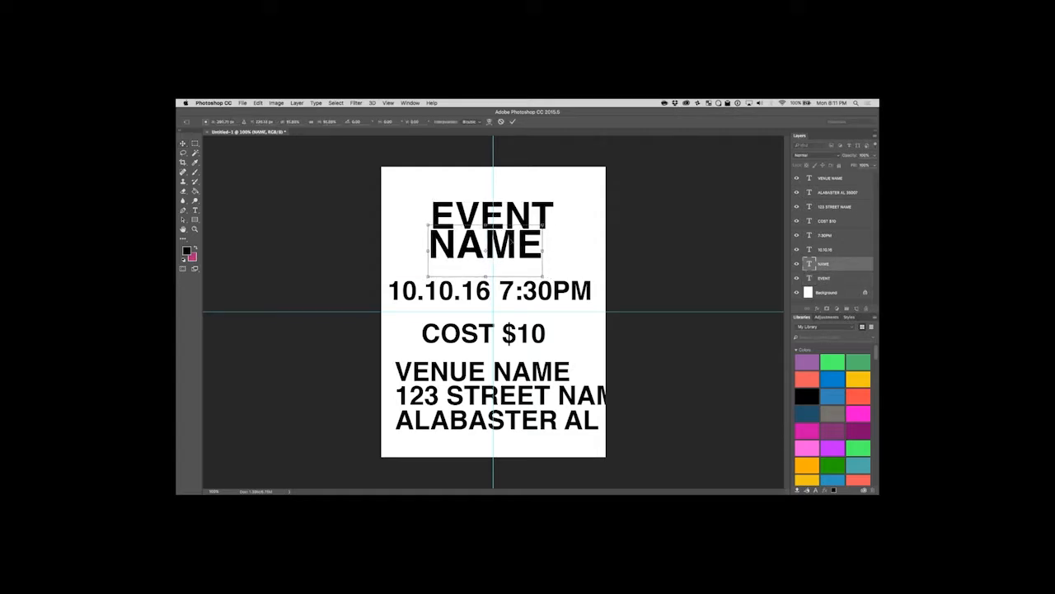
pyautogui.press('Return')
pyautogui.moveTo(523, 225); pyautogui.dragTo(528, 225)
pyautogui.click(572, 246)
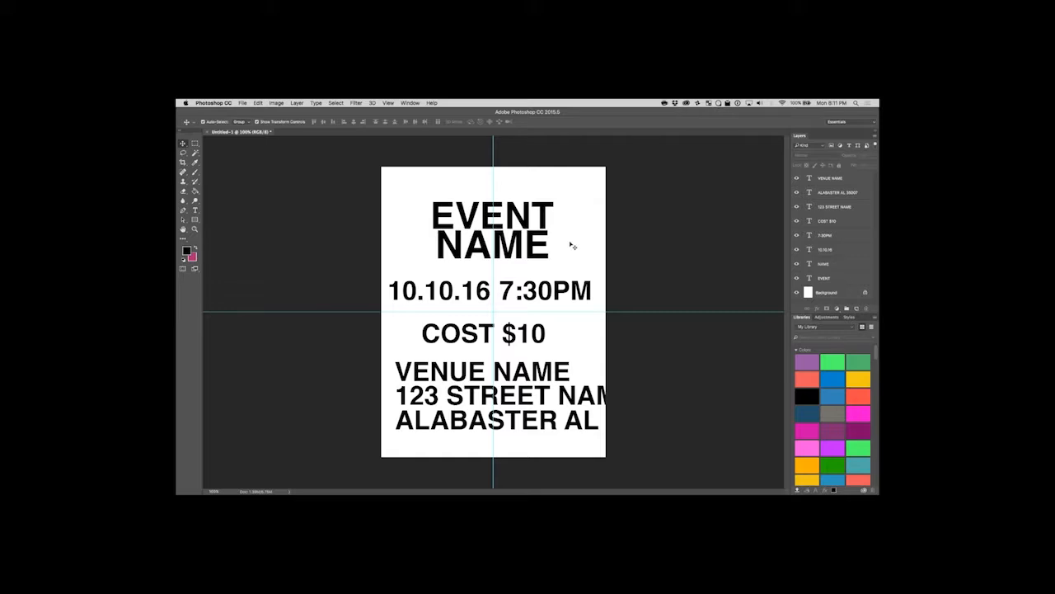
pyautogui.click(506, 292)
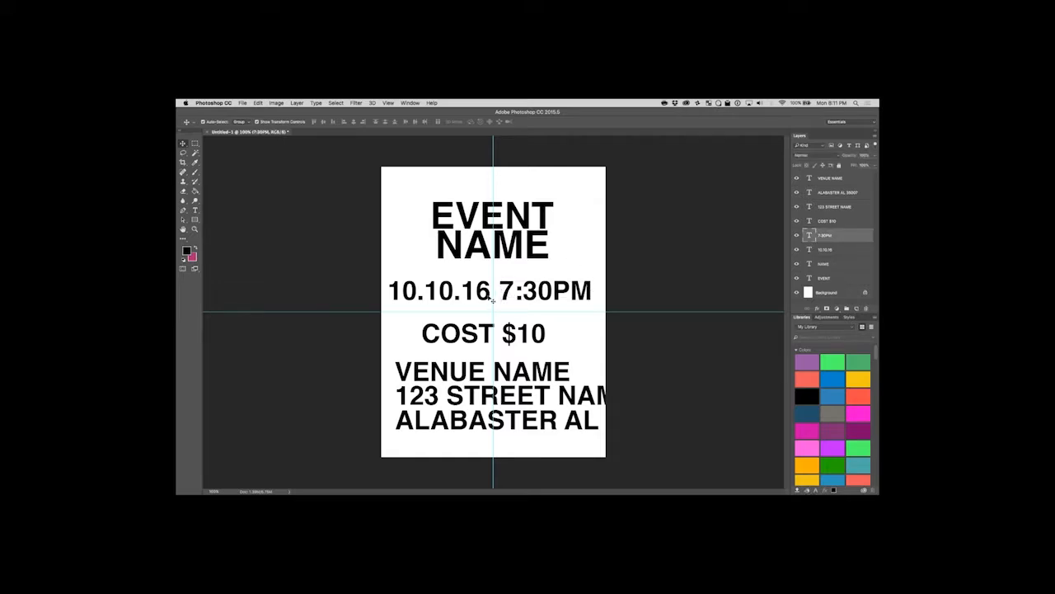
pyautogui.keyDown('shift'); pyautogui.click(486, 290); pyautogui.keyUp('shift')
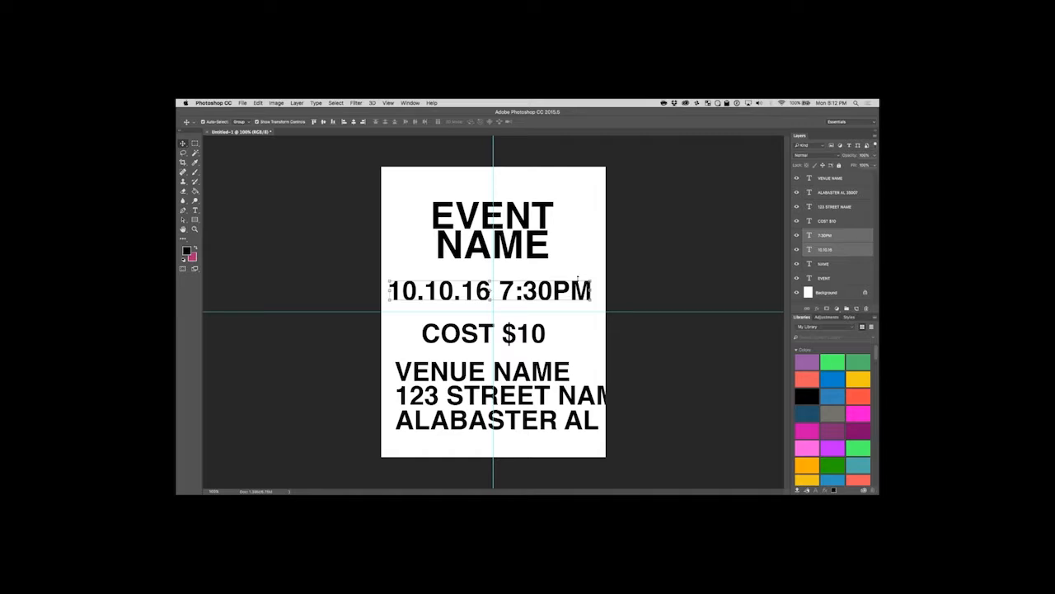
pyautogui.press('super+t')
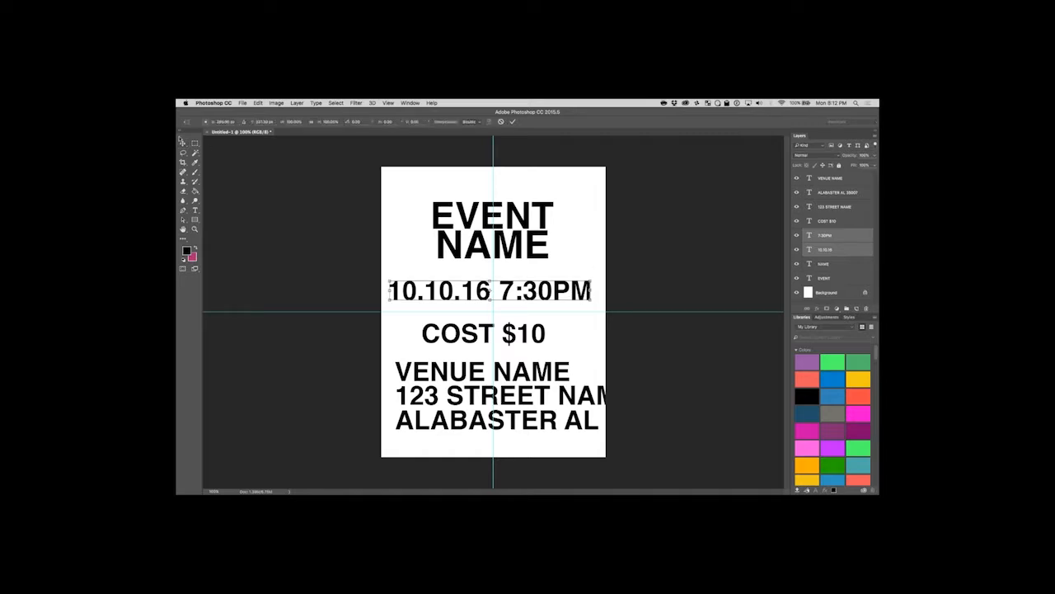
pyautogui.press('Return')
pyautogui.click(243, 239)
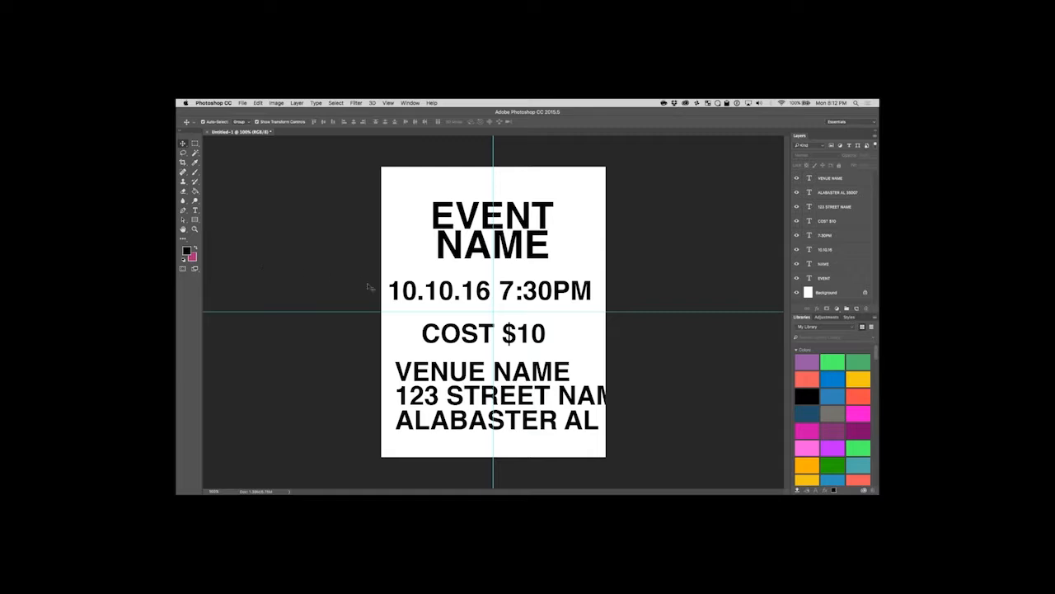
# Cut the 7:30PM text and delete its emptied text layer.
pyautogui.press('t')
pyautogui.moveTo(499, 291); pyautogui.dragTo(591, 290)
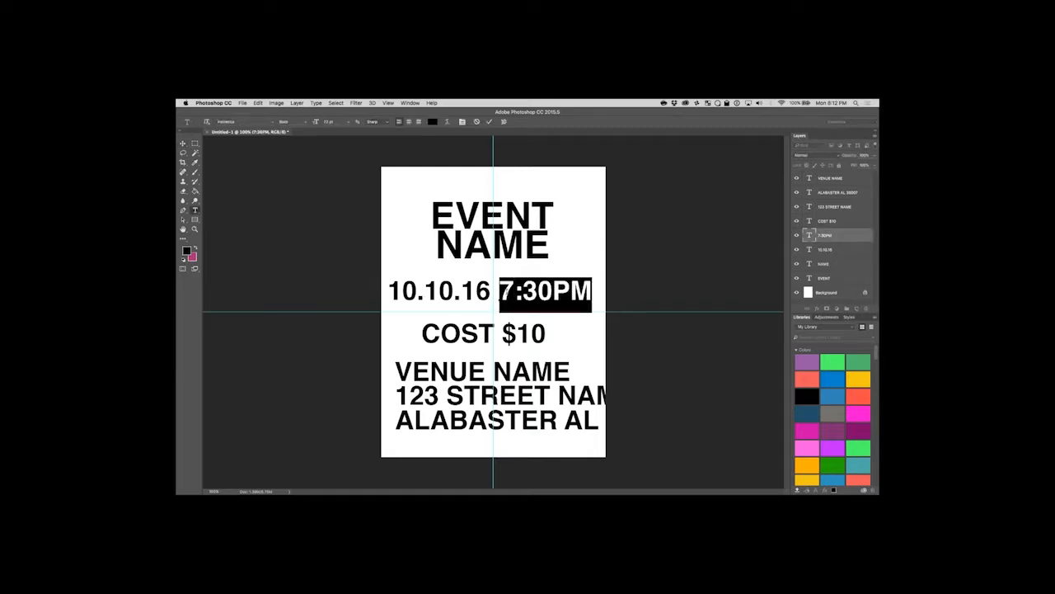
pyautogui.rightClick(505, 291)
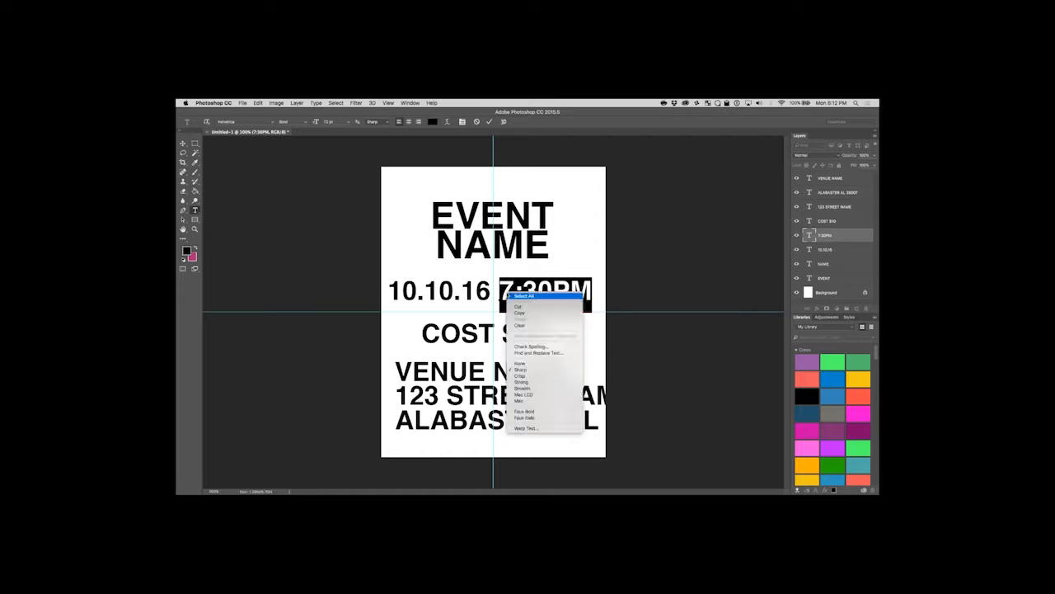
pyautogui.click(533, 308)
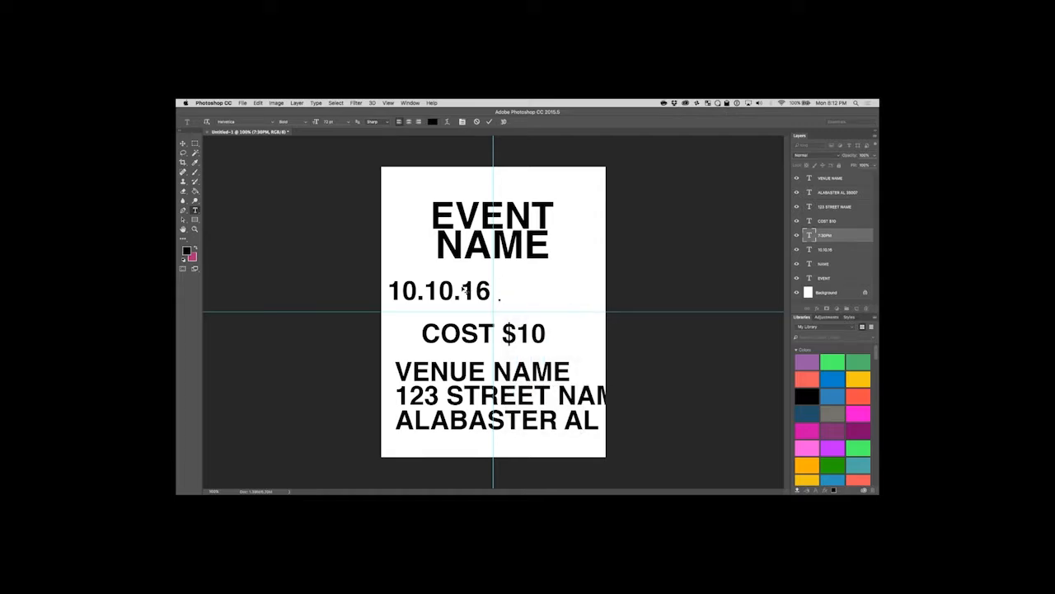
pyautogui.click(826, 238)
pyautogui.press('Delete')
# Append 7:30PM after 10.10.16 in the date layer so both share one line.
pyautogui.click(496, 295)
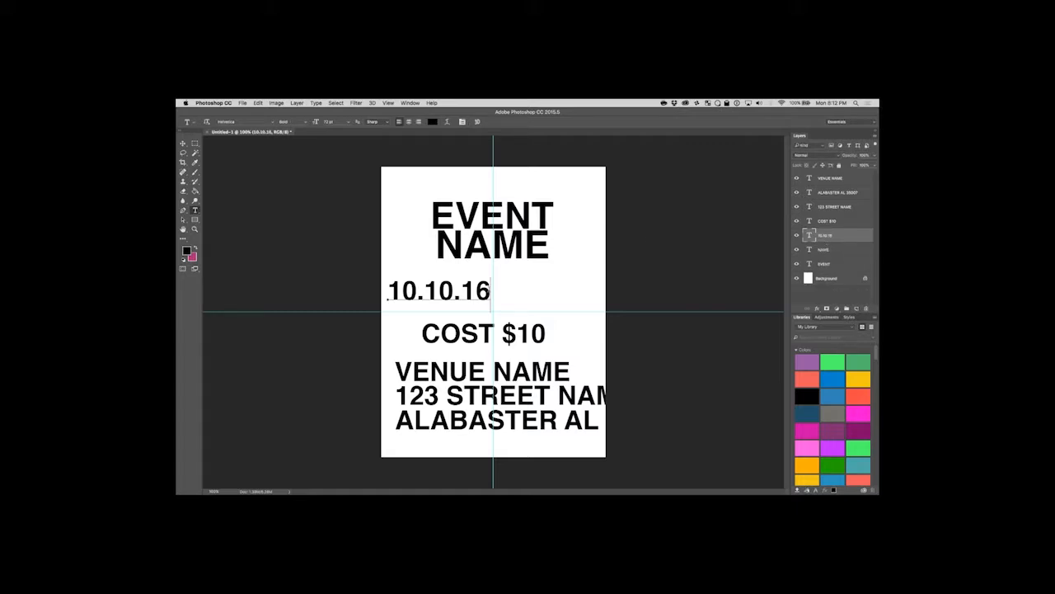
pyautogui.write('V')
pyautogui.press('BackSpace')
pyautogui.press('BackSpace')
pyautogui.write('7:30PM')
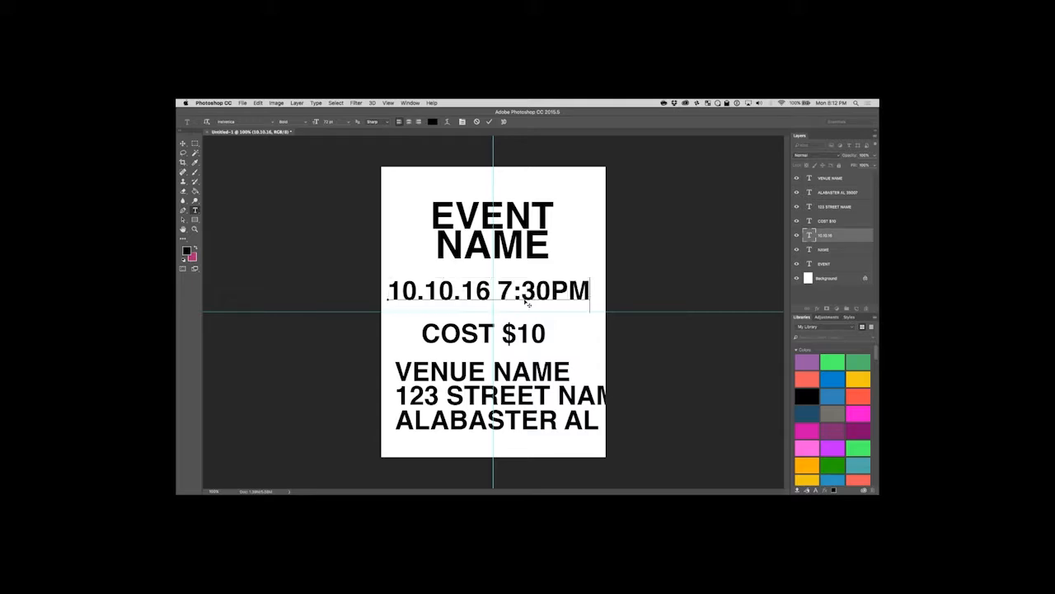
# Scale the combined date and time line down to about the heading's width and centre it directly below NAME.
pyautogui.click(183, 144)
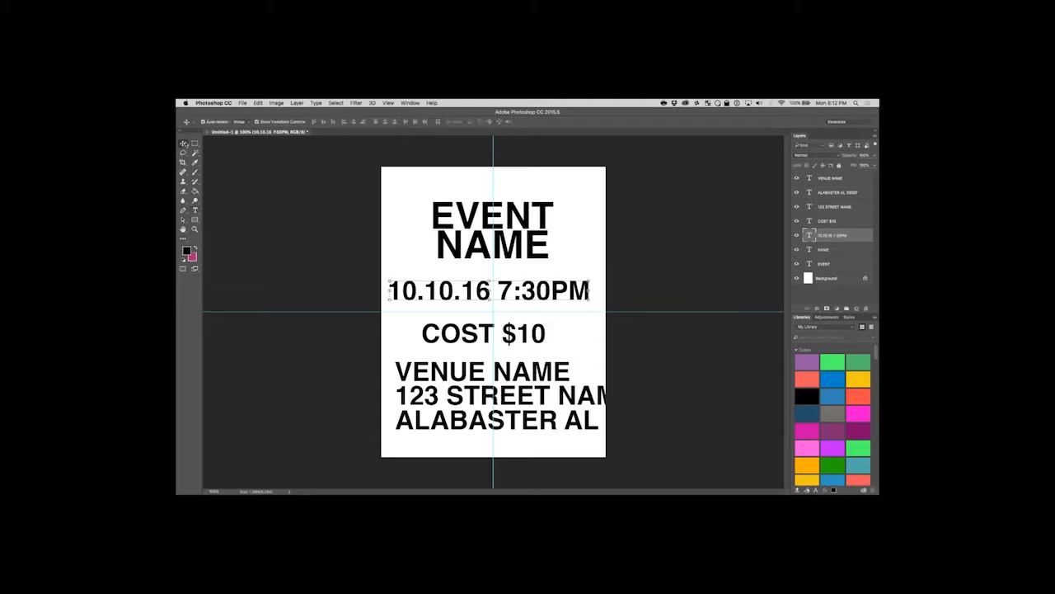
pyautogui.moveTo(547, 297); pyautogui.dragTo(549, 282)
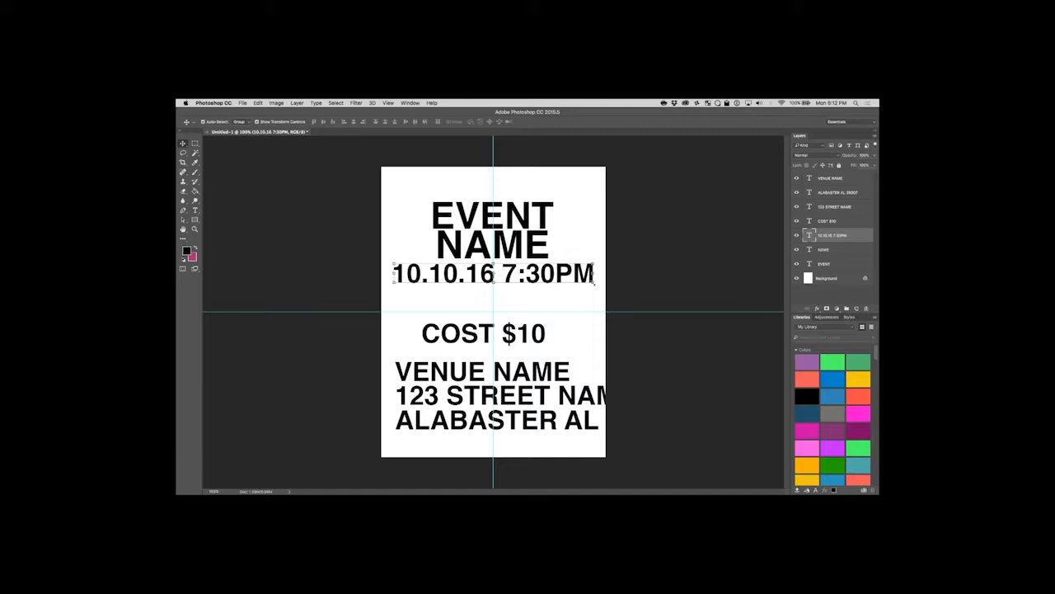
pyautogui.press('super+t')
pyautogui.moveTo(593, 292); pyautogui.dragTo(538, 270)
pyautogui.press('Return')
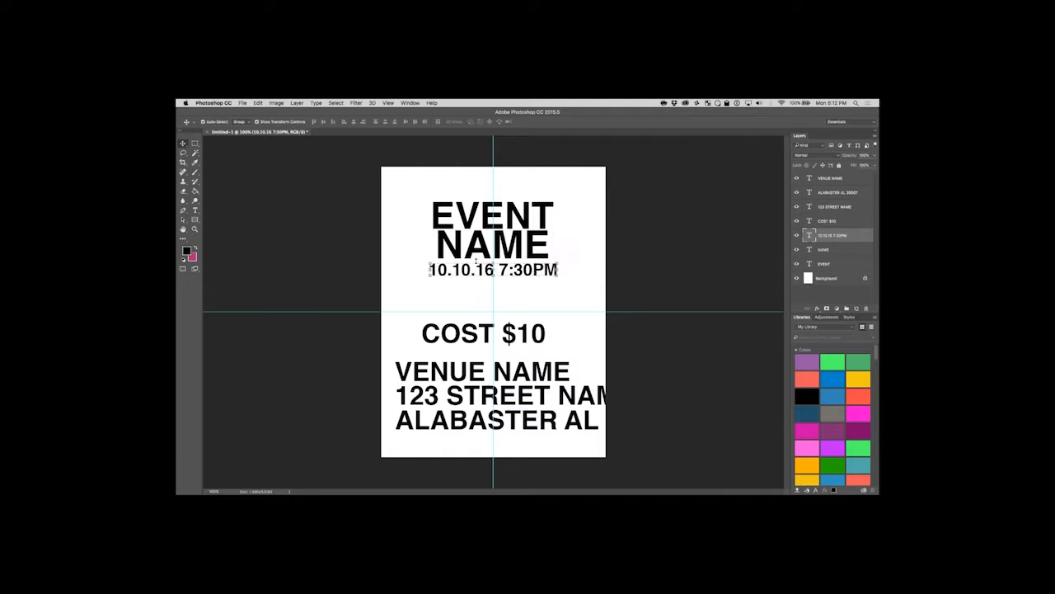
pyautogui.press('t')
pyautogui.click(428, 272)
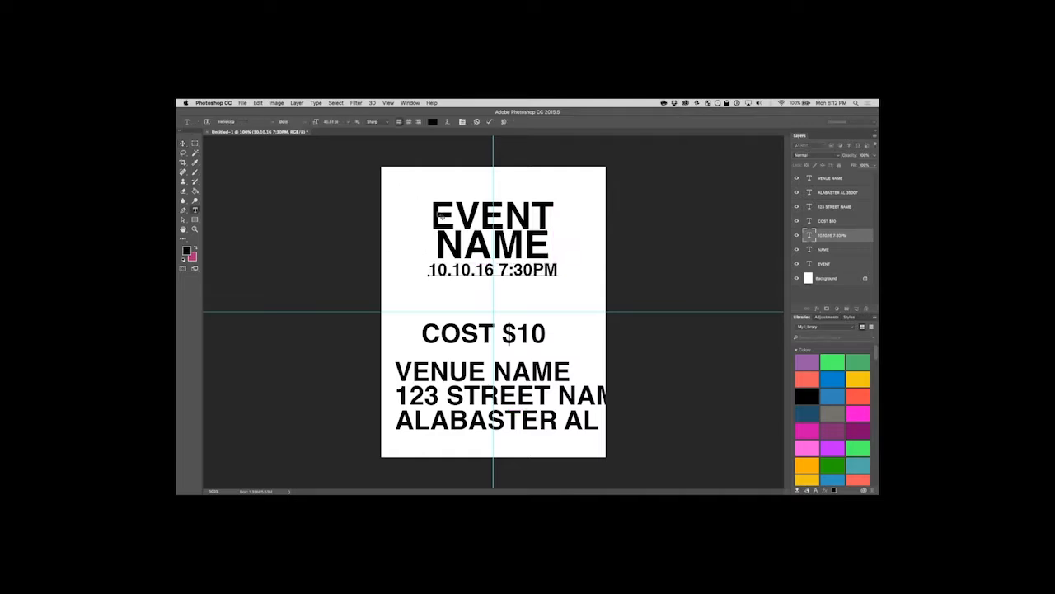
pyautogui.click(183, 143)
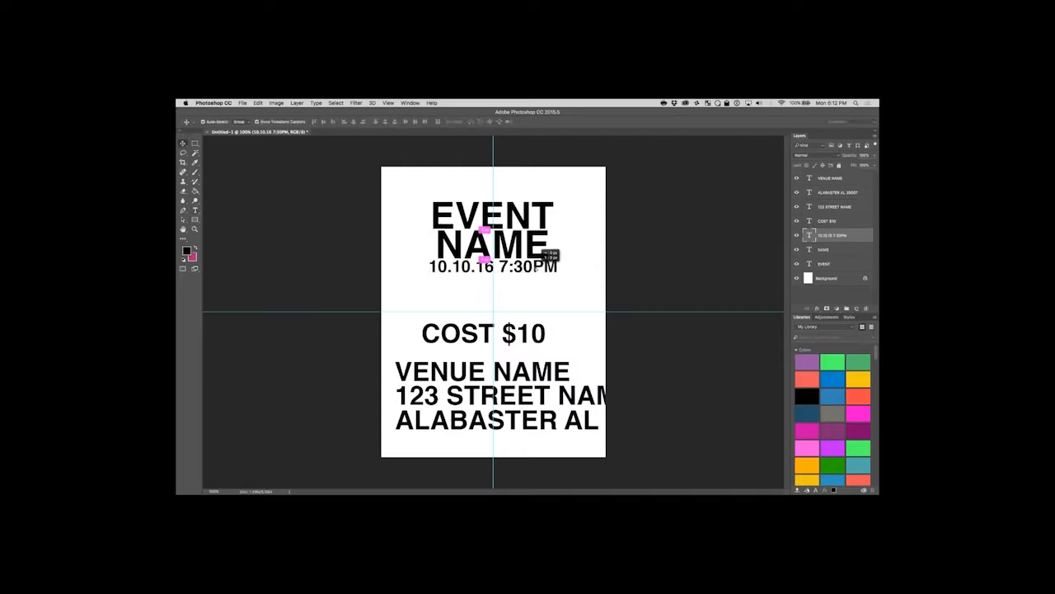
pyautogui.click(596, 249)
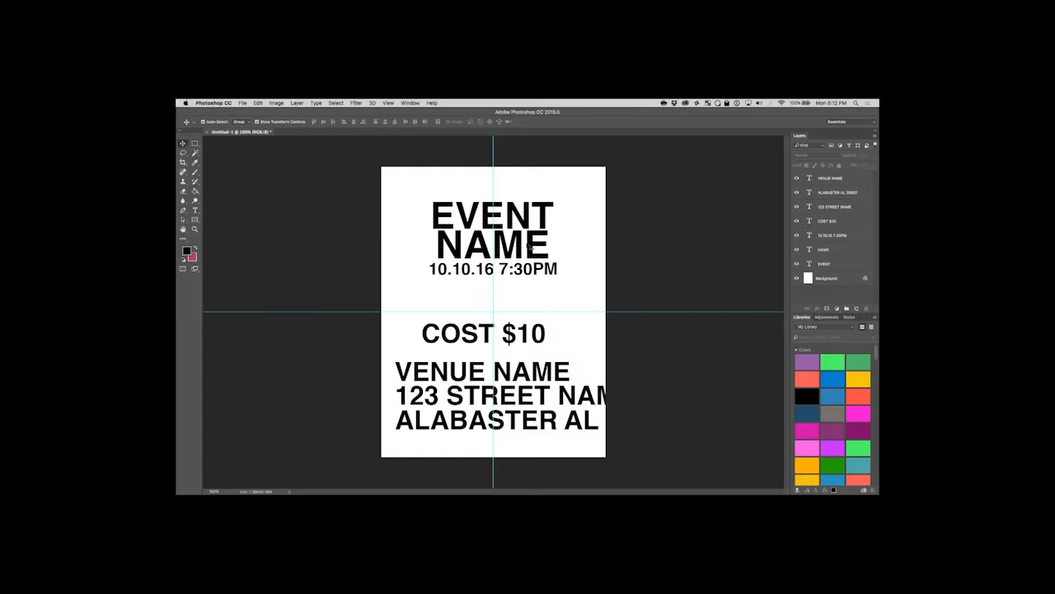
# Set the font size of the EVENT heading text to 105 pt.
pyautogui.click(531, 247)
pyautogui.doubleClick(488, 207)
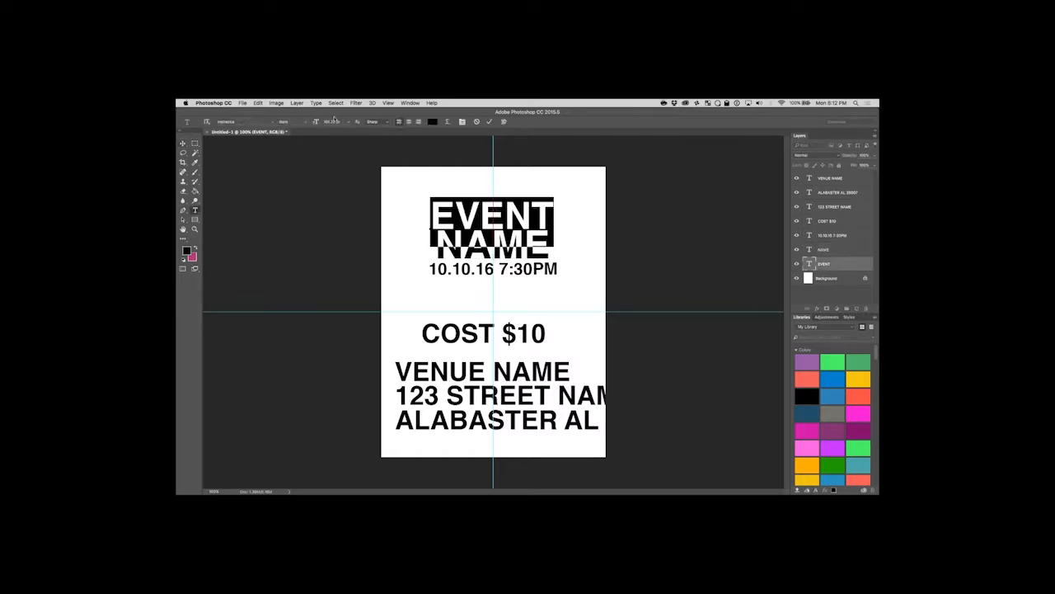
pyautogui.write('105')
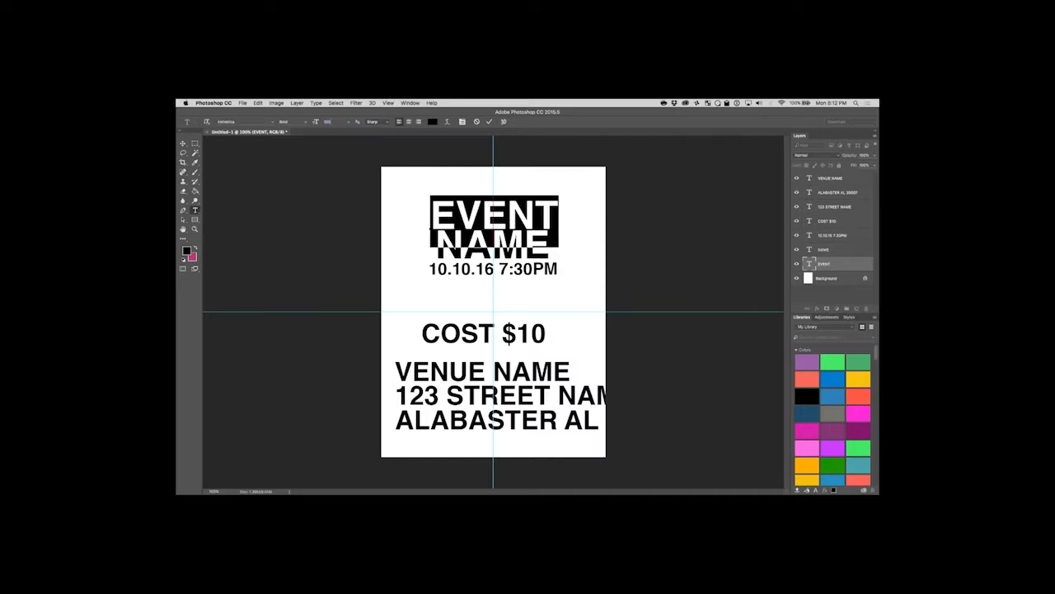
pyautogui.click(183, 143)
# Set the NAME heading text to 100 pt and nudge it to centre on the vertical guide beneath EVENT.
pyautogui.click(195, 210)
pyautogui.doubleClick(494, 241)
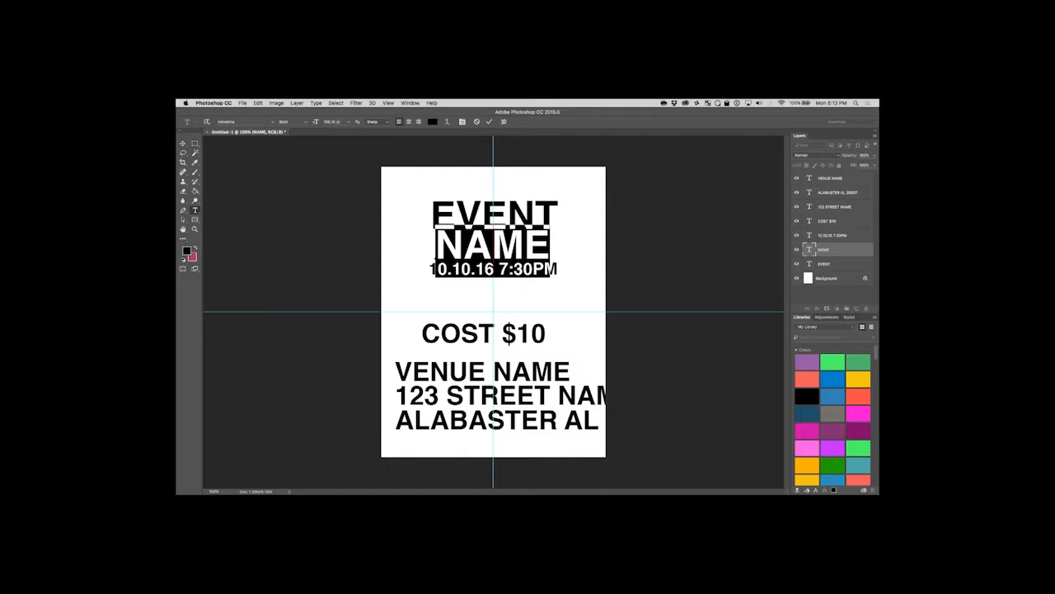
pyautogui.write('100')
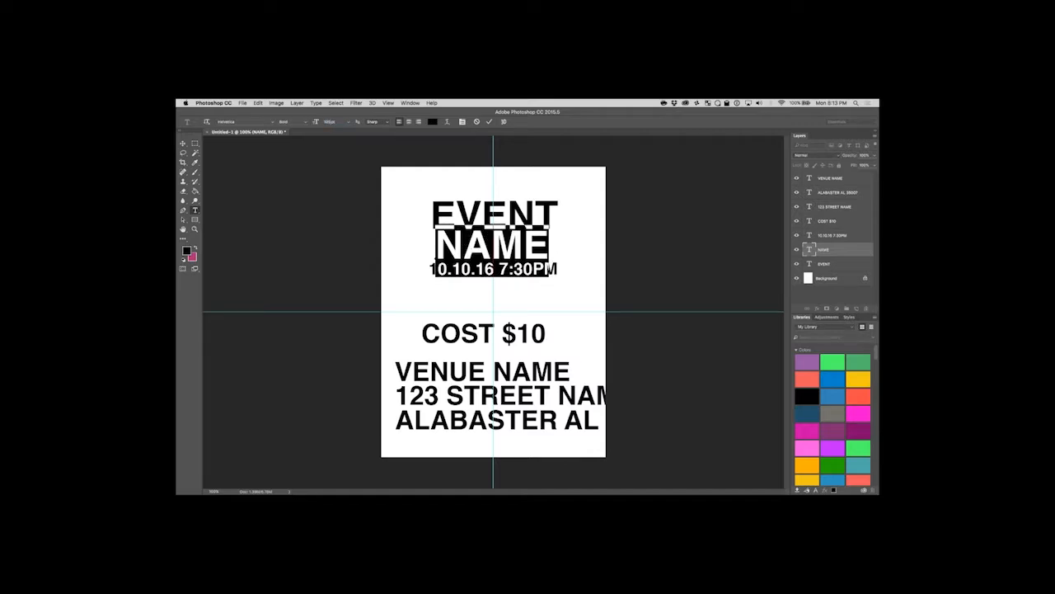
pyautogui.click(183, 144)
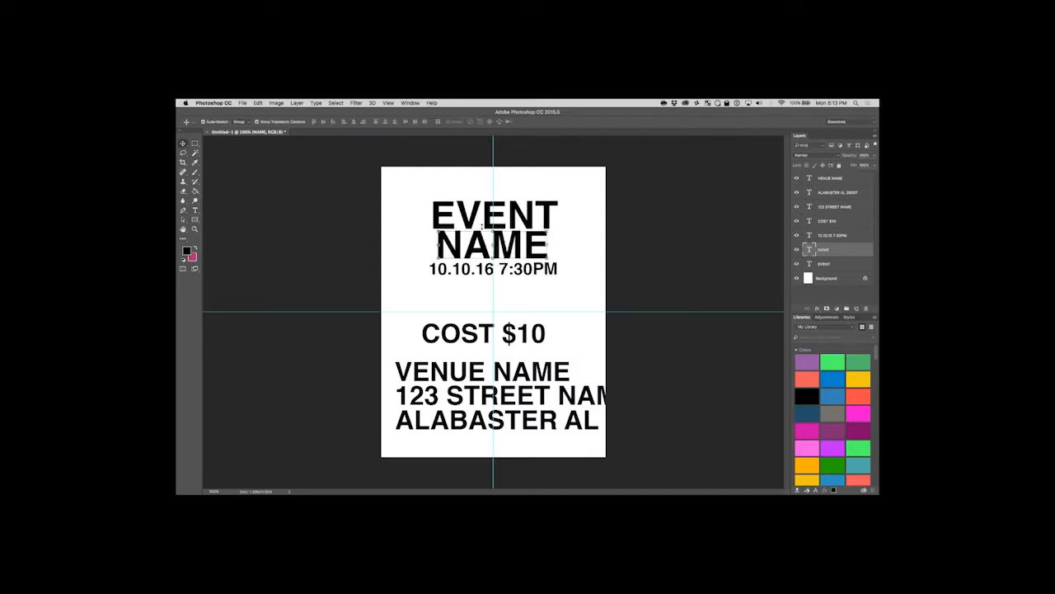
pyautogui.moveTo(519, 245); pyautogui.dragTo(523, 242)
pyautogui.click(579, 256)
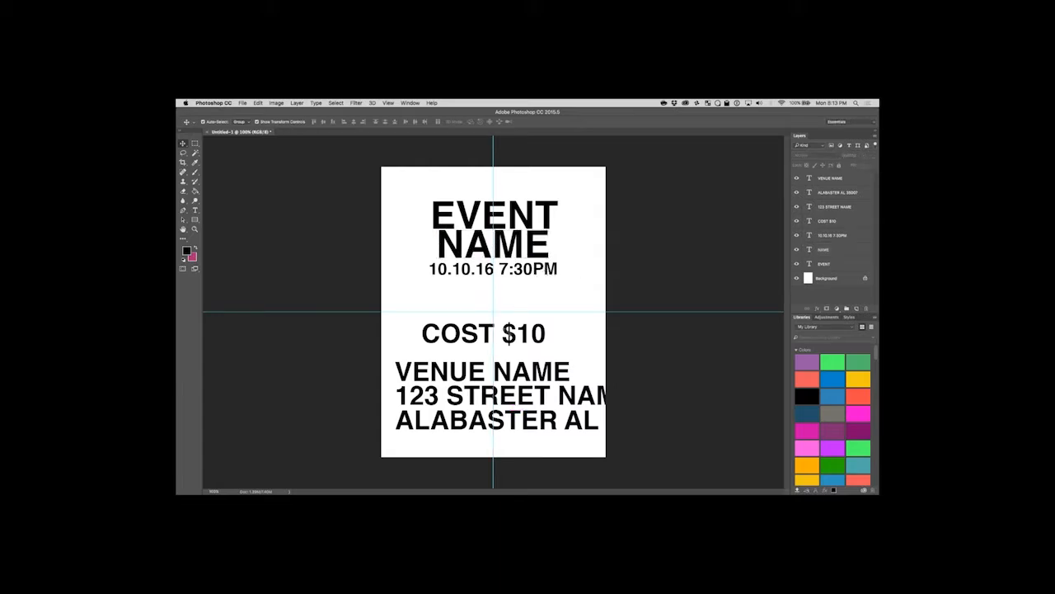
# Move COST $10 up directly below the date and time line and change its font style to Regular.
pyautogui.moveTo(509, 333); pyautogui.dragTo(515, 288)
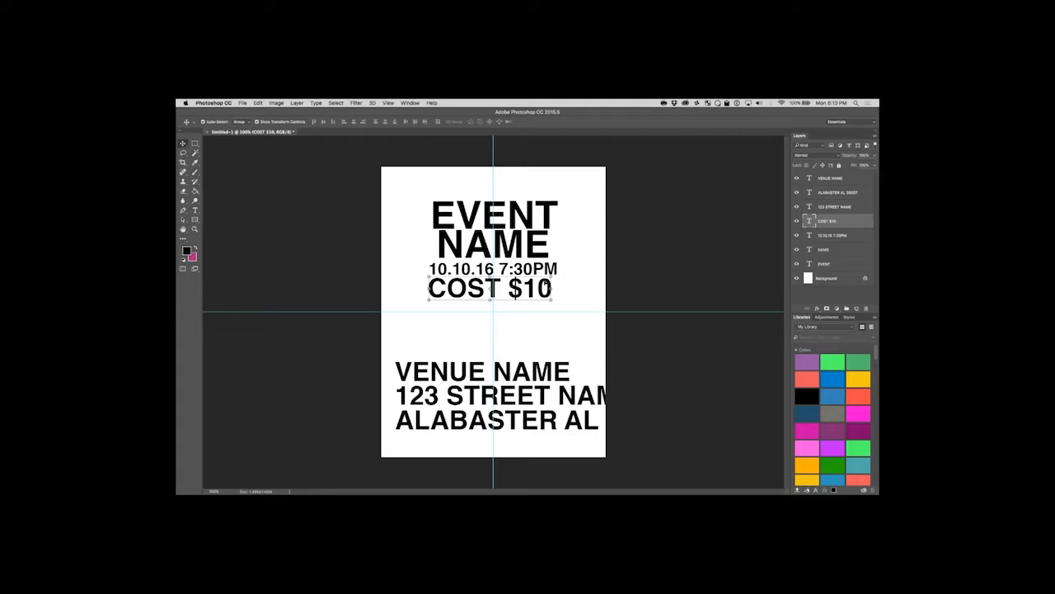
pyautogui.doubleClick(521, 288)
pyautogui.click(292, 121)
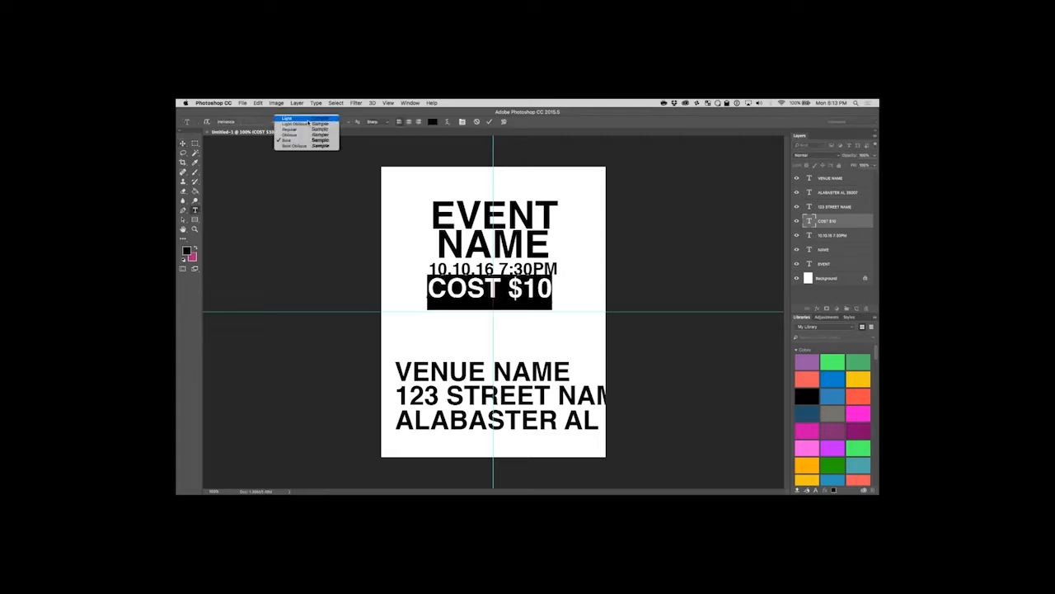
pyautogui.click(304, 129)
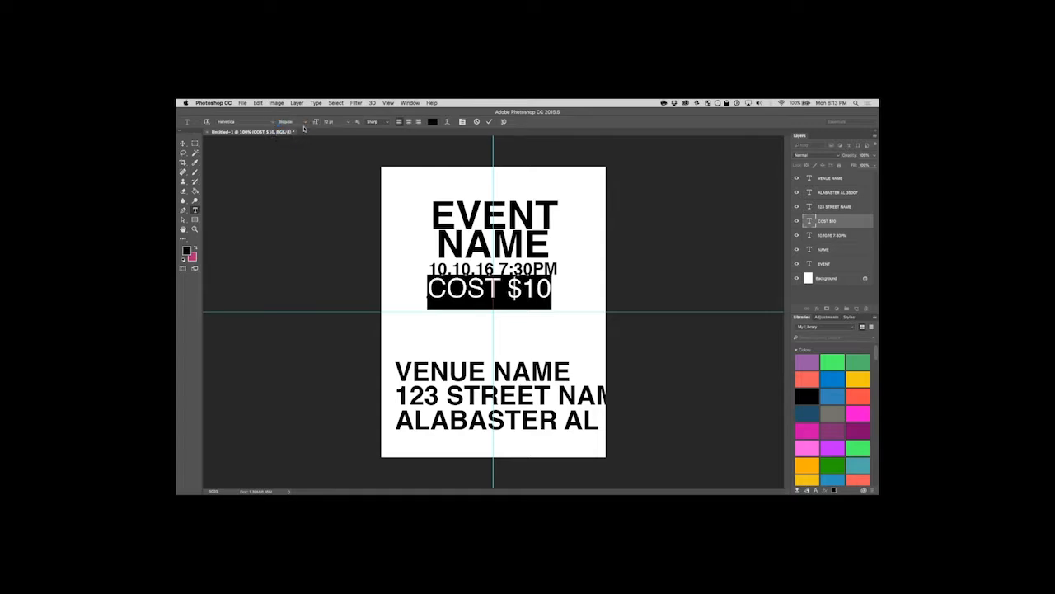
pyautogui.click(502, 285)
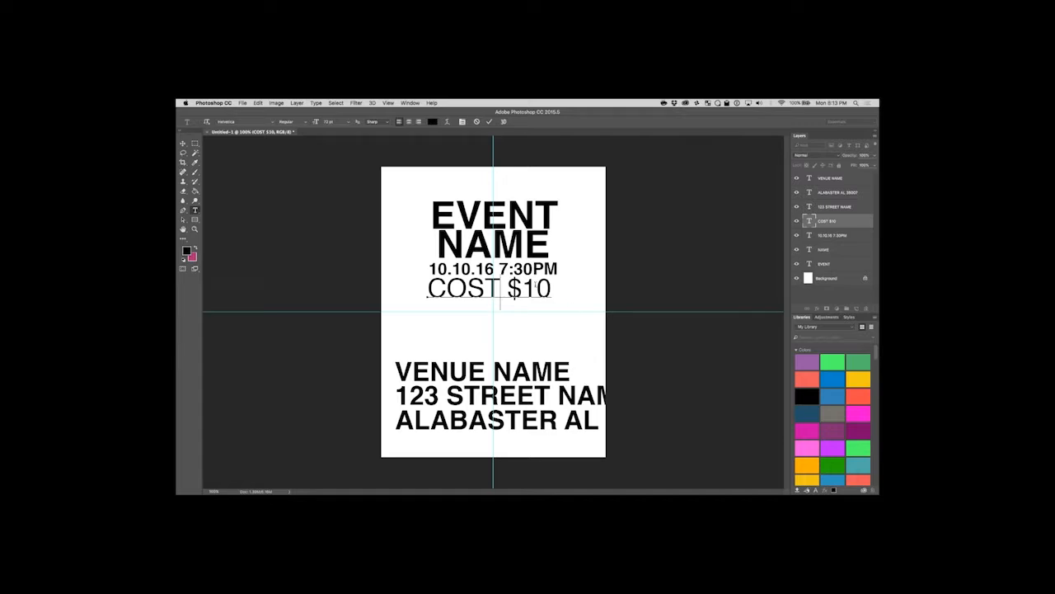
pyautogui.click(183, 142)
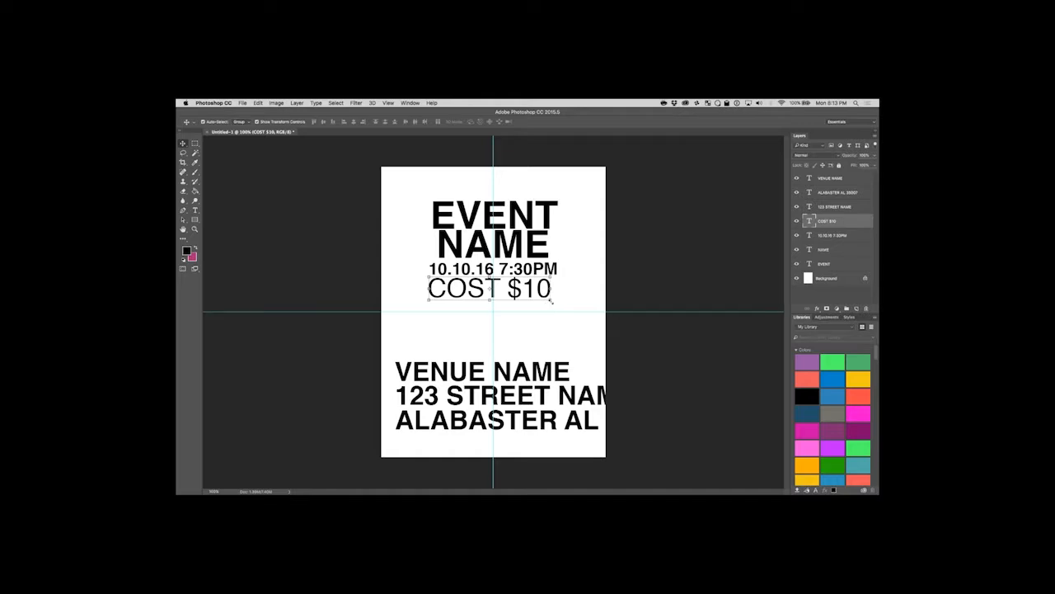
# Scale COST $10 down so it is narrower than the date line and centre it on the vertical guide.
pyautogui.moveTo(551, 302); pyautogui.dragTo(530, 286)
pyautogui.press('Return')
pyautogui.click(566, 297)
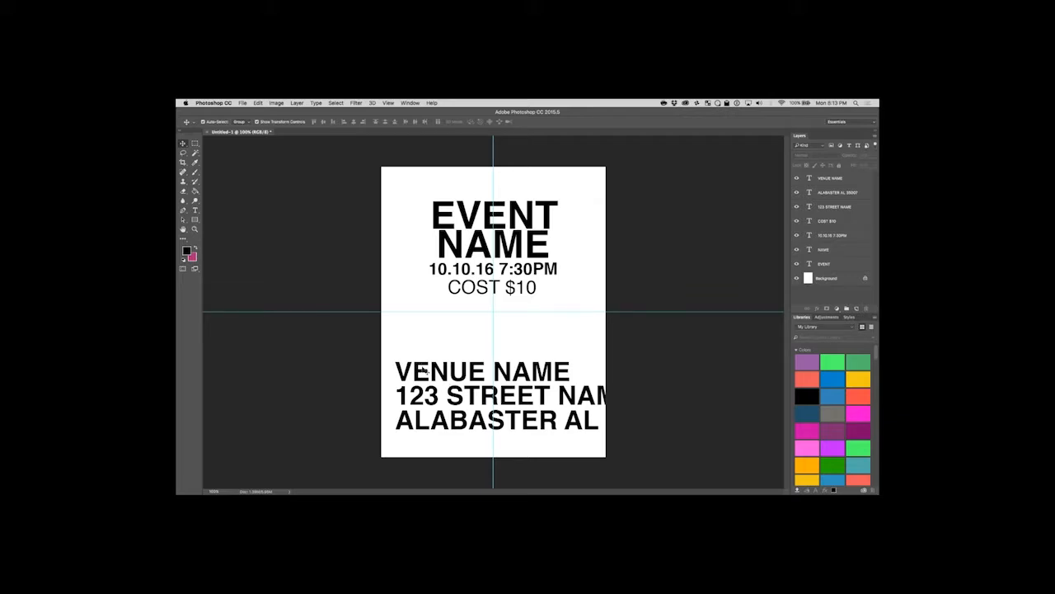
# Scale the venue name, street and city lines down together to about half size so they fit inside the page.
pyautogui.click(429, 371)
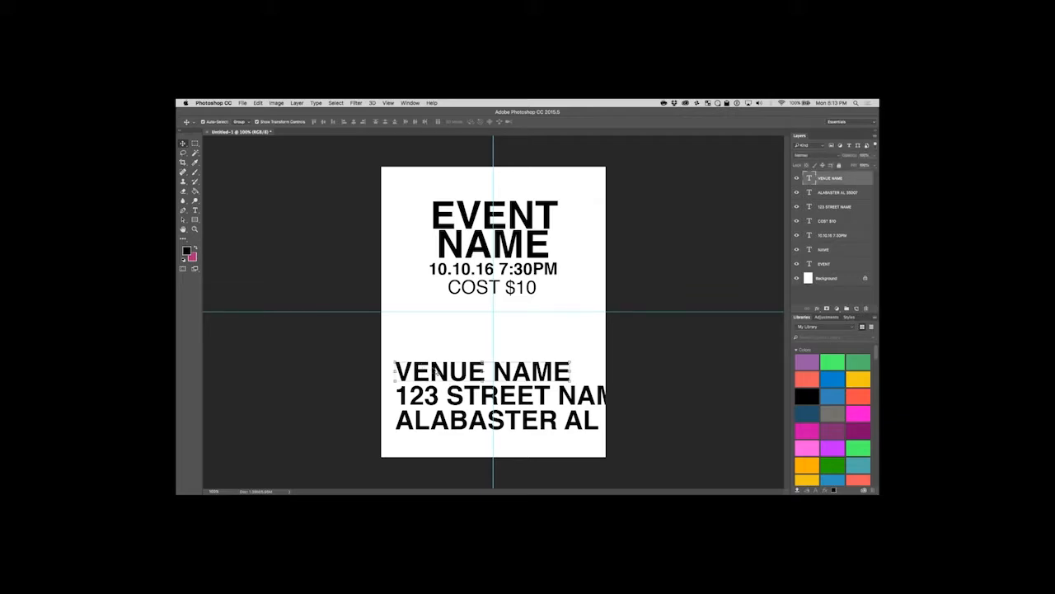
pyautogui.keyDown('shift'); pyautogui.click(442, 397); pyautogui.keyUp('shift')
pyautogui.keyDown('shift'); pyautogui.click(442, 423); pyautogui.keyUp('shift')
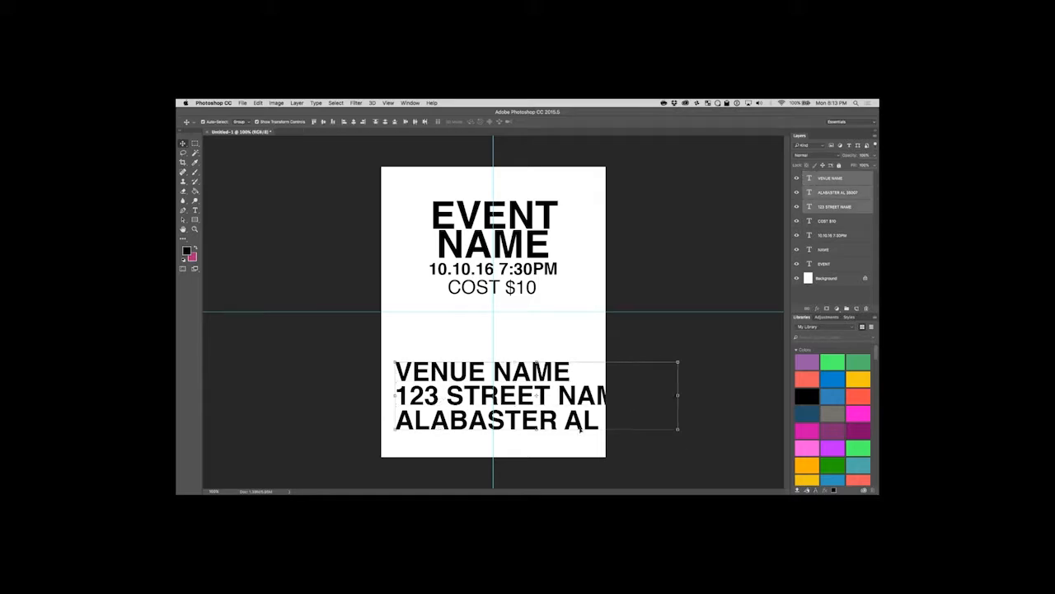
pyautogui.moveTo(678, 428); pyautogui.dragTo(544, 380)
pyautogui.press('Return')
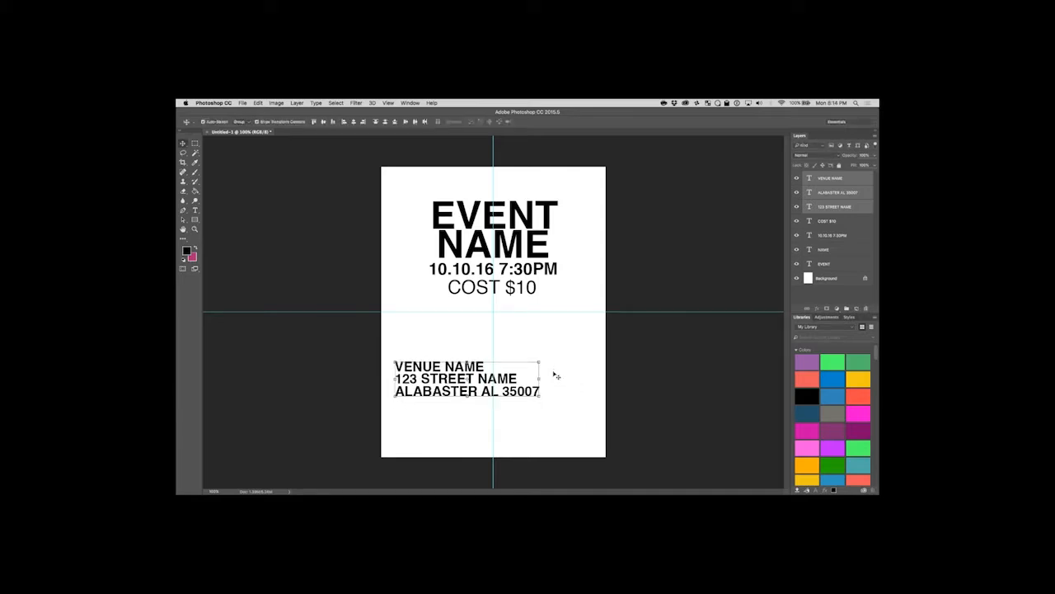
# Centre the venue name, street and city lines on the vertical guide, stacked with equal spacing below the page's middle.
pyautogui.click(463, 334)
pyautogui.click(463, 368)
pyautogui.moveTo(463, 369); pyautogui.dragTo(516, 359)
pyautogui.moveTo(502, 383); pyautogui.dragTo(540, 385)
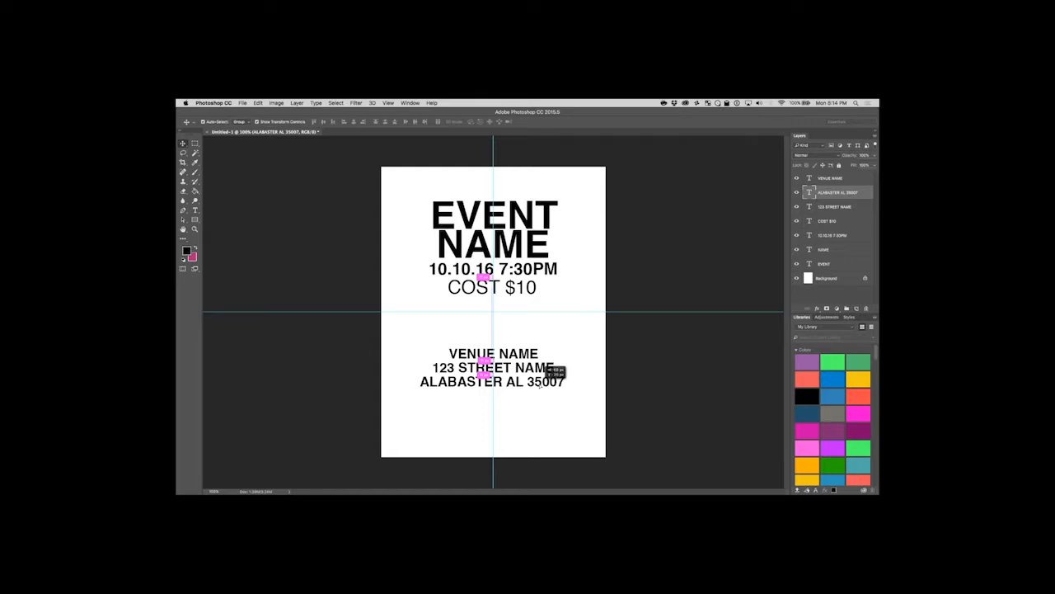
pyautogui.moveTo(538, 383); pyautogui.dragTo(541, 384)
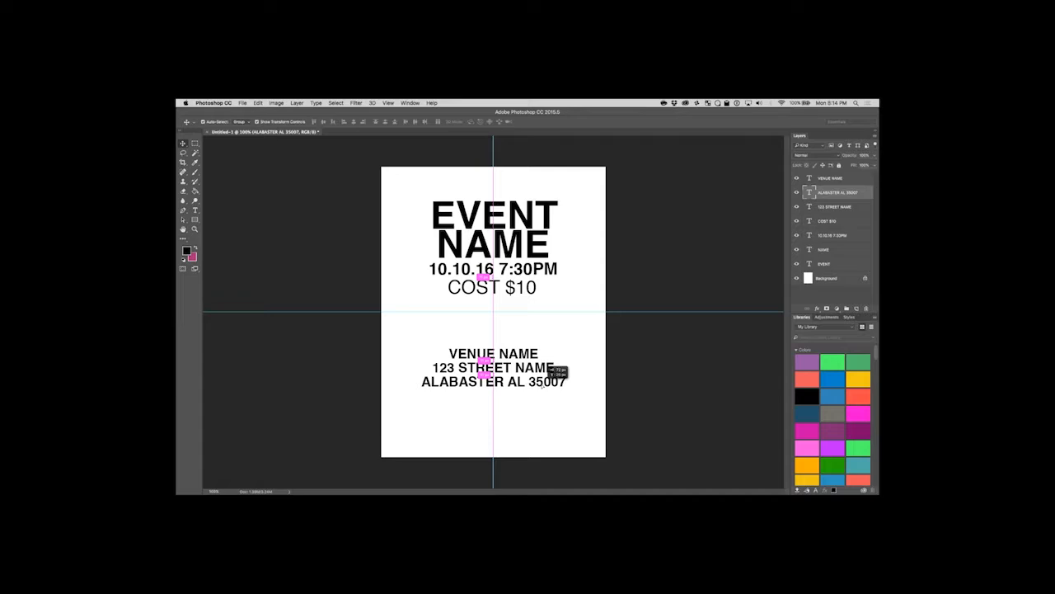
pyautogui.moveTo(549, 380); pyautogui.dragTo(548, 381)
pyautogui.click(538, 417)
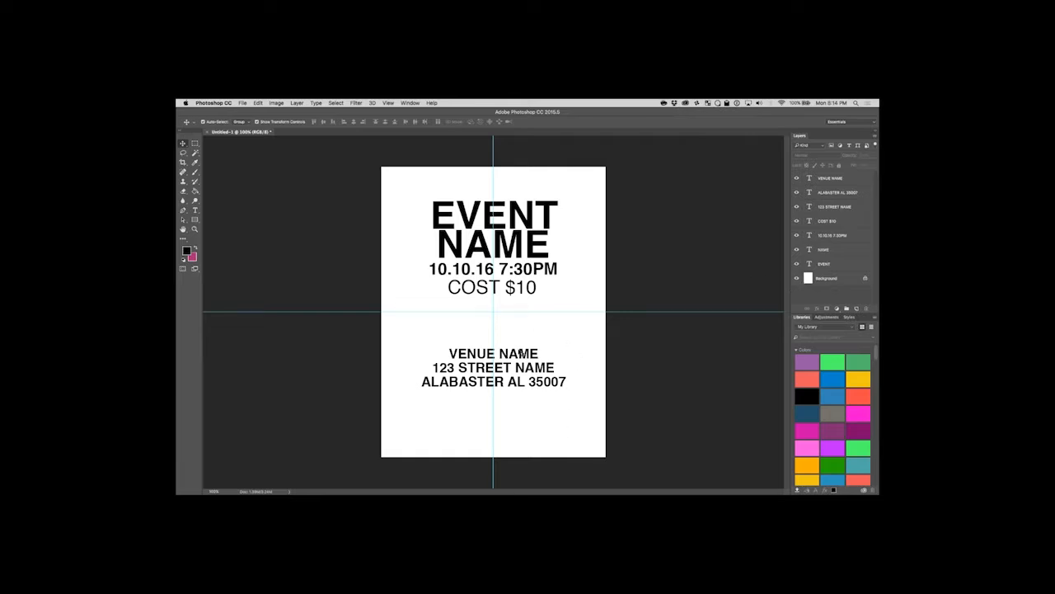
# Select the venue name, street and city text layers and combine them into one layer group.
pyautogui.click(522, 354)
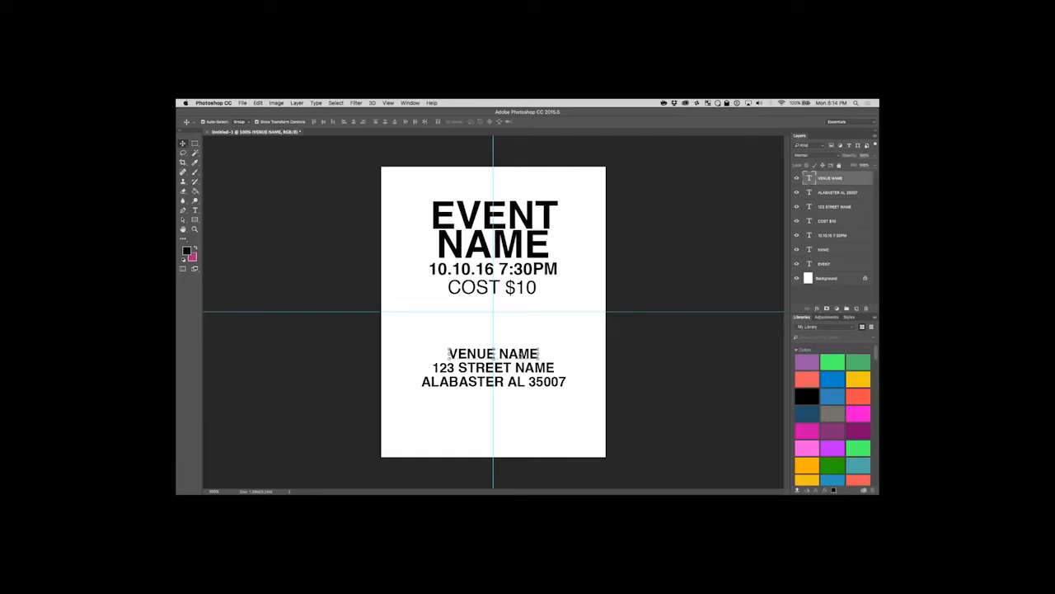
pyautogui.keyDown('shift'); pyautogui.click(536, 372); pyautogui.keyUp('shift')
pyautogui.keyDown('shift'); pyautogui.click(535, 383); pyautogui.keyUp('shift')
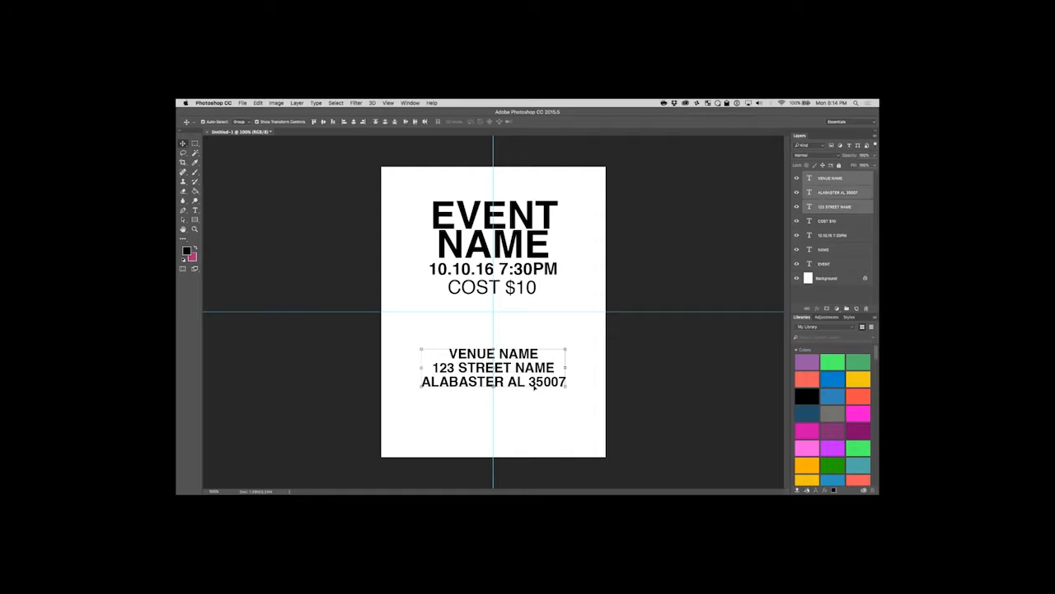
pyautogui.press('super+g')
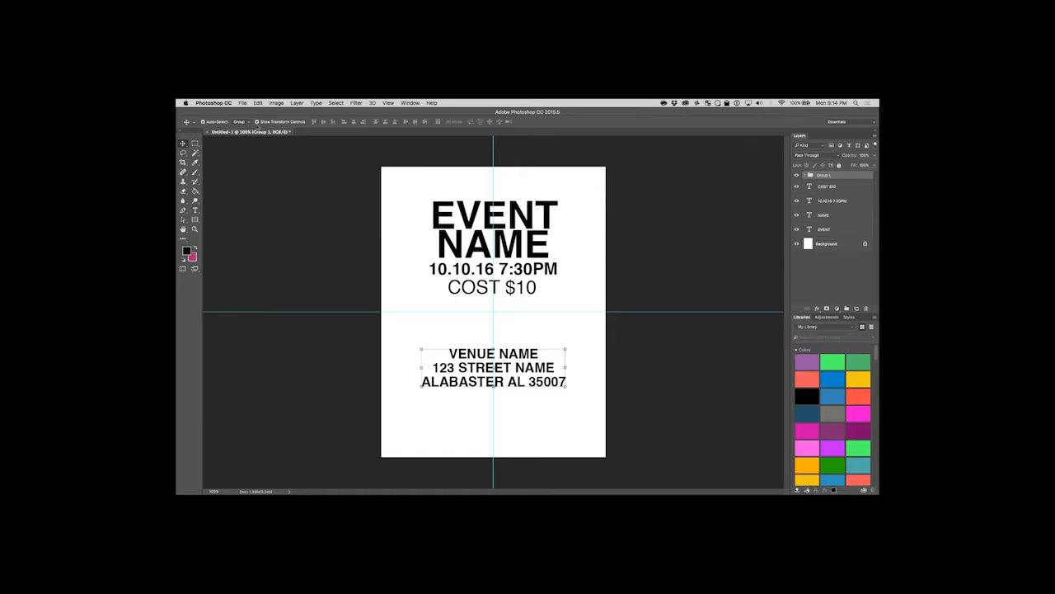
# Move the venue group up to sit directly below COST $10, centred on the vertical guide.
pyautogui.click(183, 143)
pyautogui.moveTo(512, 363); pyautogui.dragTo(521, 291)
pyautogui.click(636, 318)
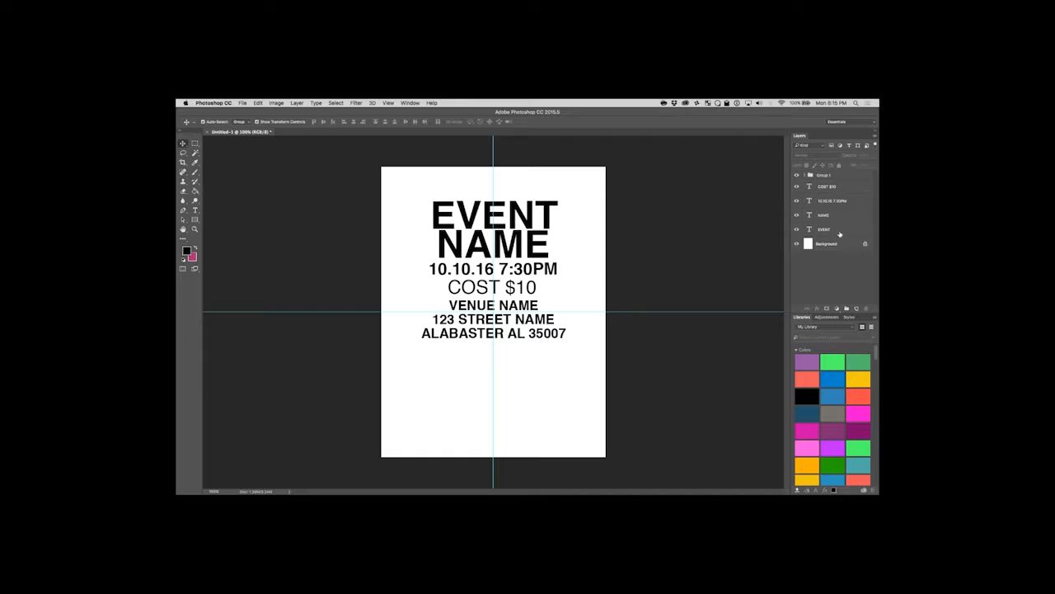
# Select everything from the EVENT layer up to the venue group and move it all down to the page's vertical middle.
pyautogui.click(840, 231)
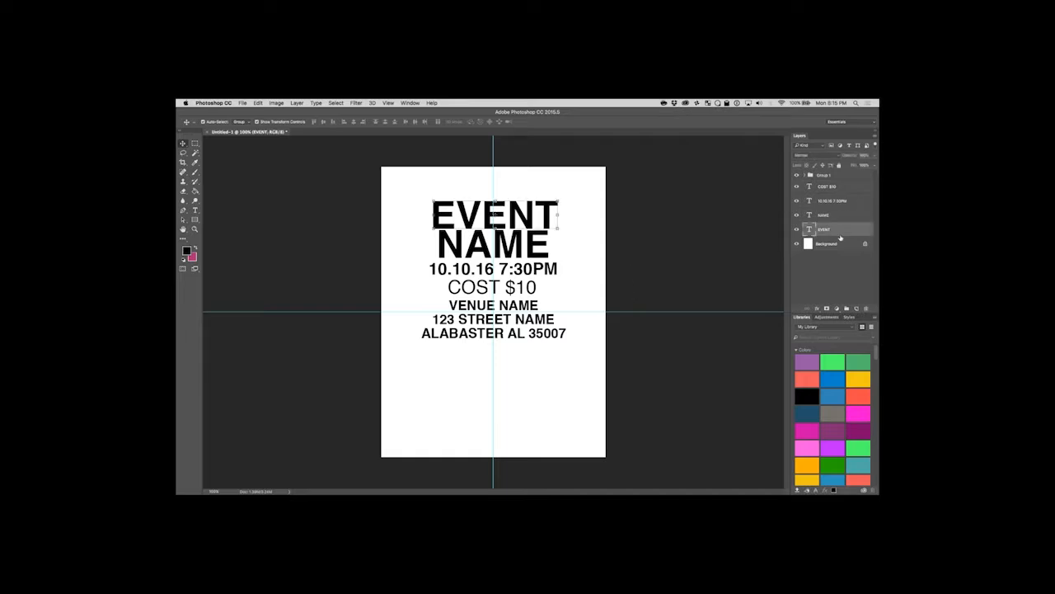
pyautogui.click(830, 175)
pyautogui.moveTo(515, 246); pyautogui.dragTo(529, 271)
pyautogui.click(661, 278)
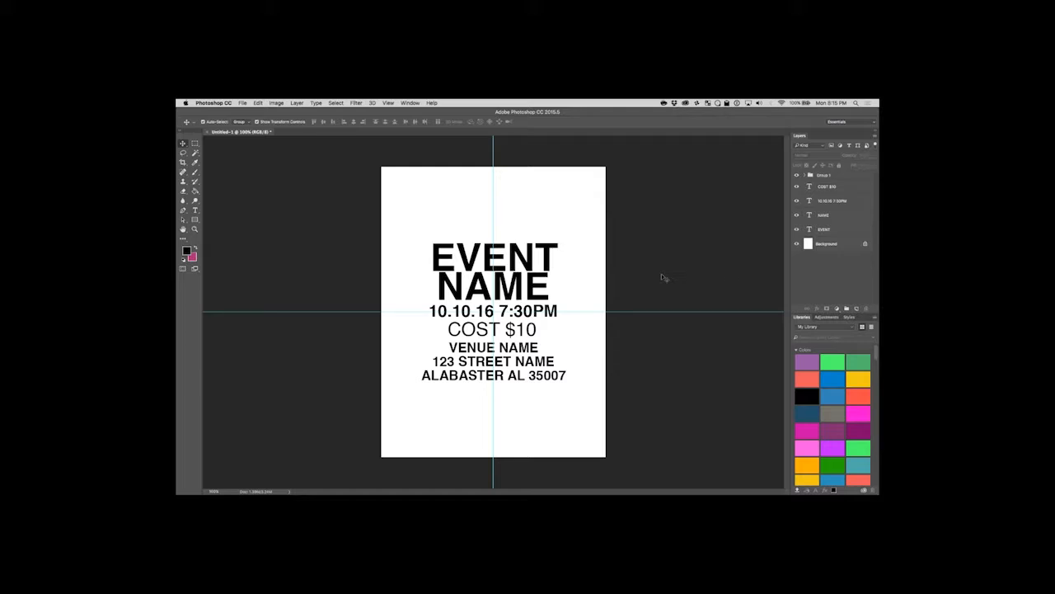
# Switch to Chrome to check the Twitch dashboard's chat, and minimise its window to return to Photoshop.
pyautogui.moveTo(399, 491)
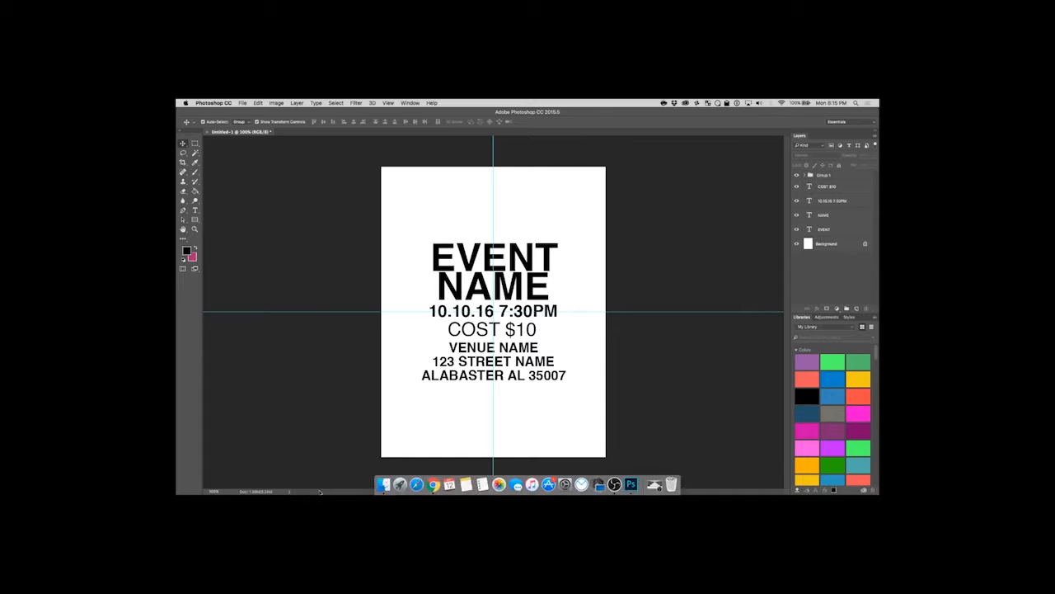
pyautogui.click(433, 485)
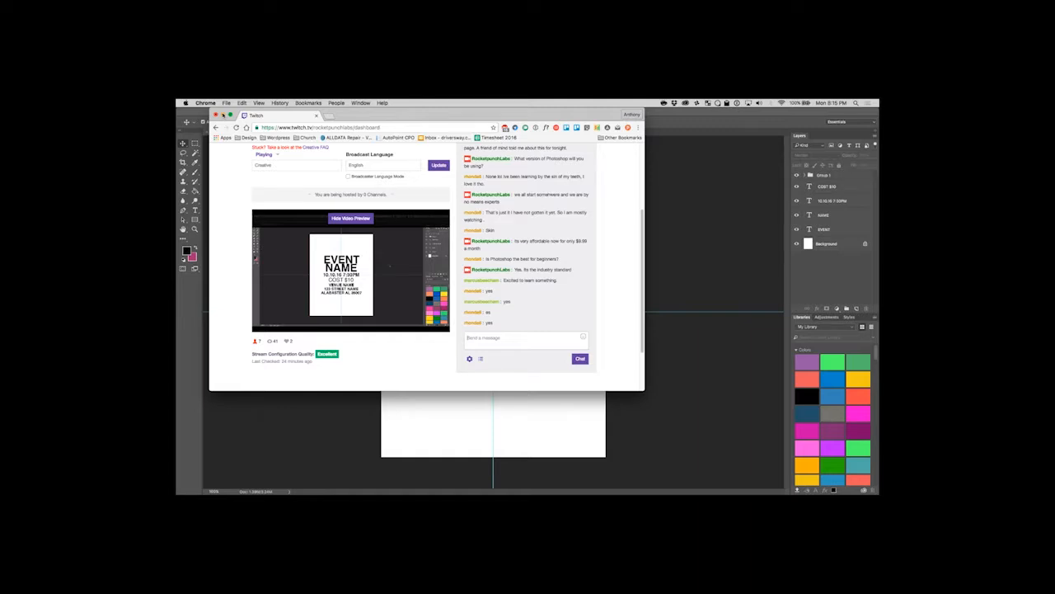
pyautogui.click(222, 115)
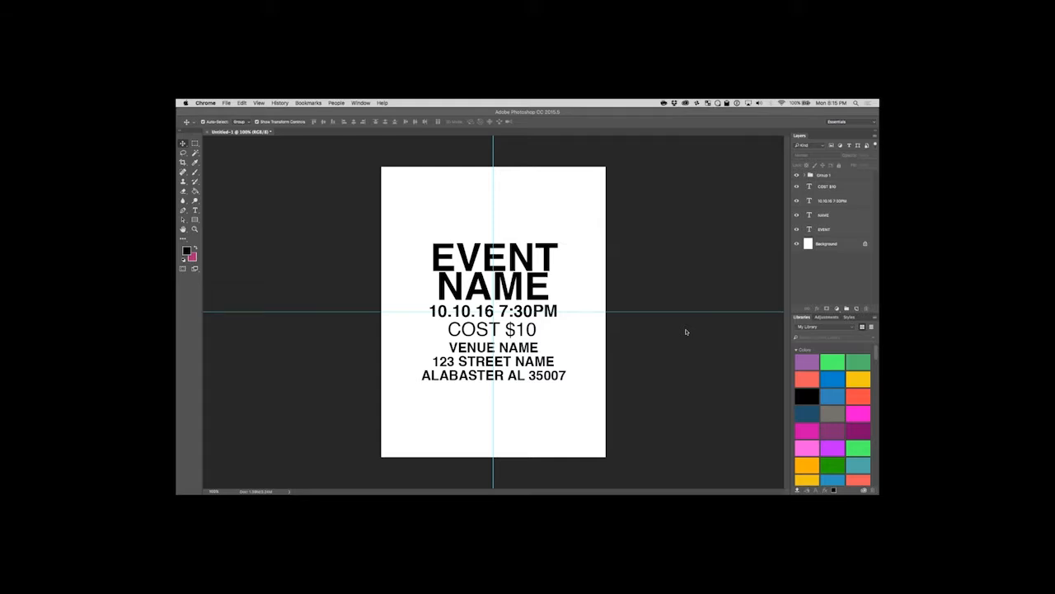
# Select the EVENT and NAME text layers and combine them into one heading group.
pyautogui.click(838, 246)
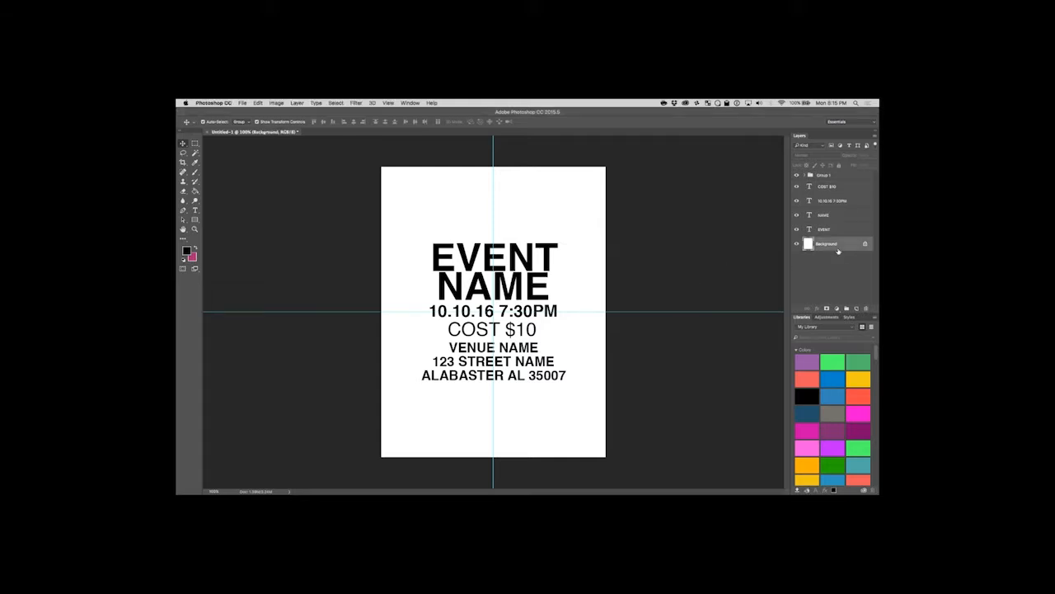
pyautogui.click(835, 229)
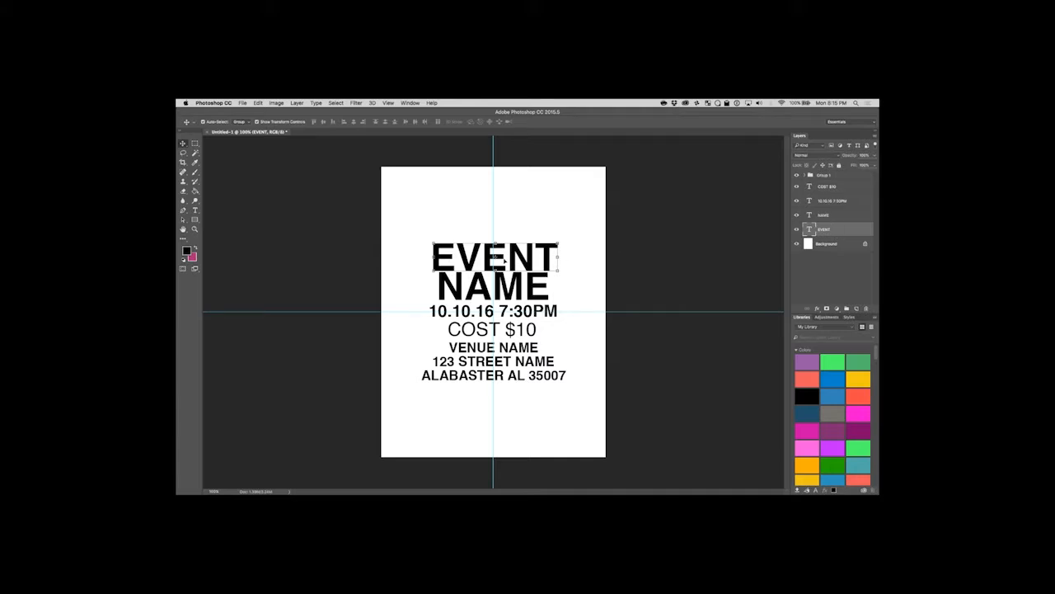
pyautogui.keyDown('shift'); pyautogui.click(522, 288); pyautogui.keyUp('shift')
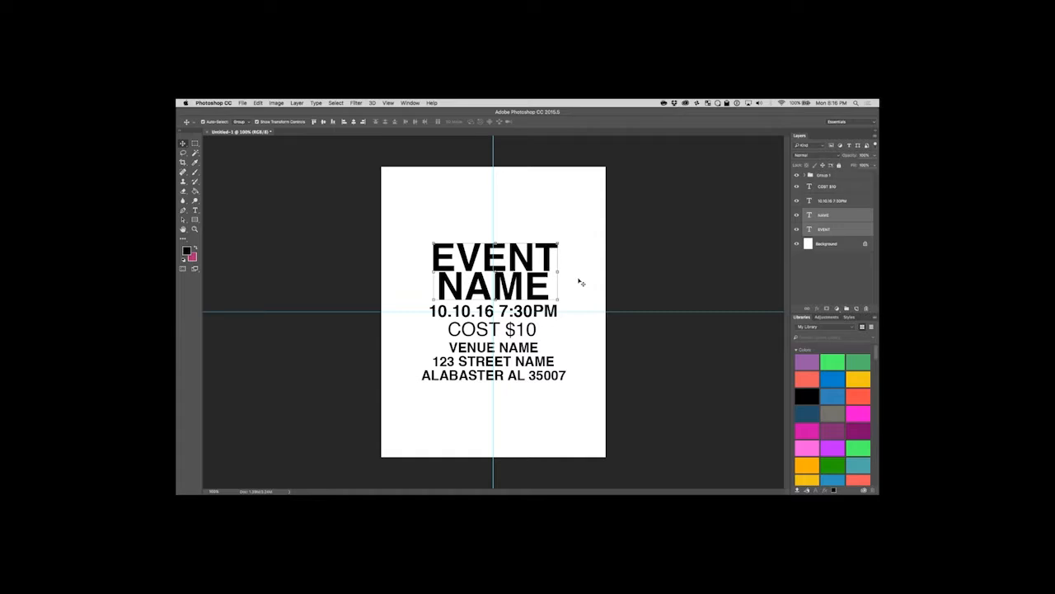
pyautogui.rightClick(837, 221)
pyautogui.click(715, 185)
pyautogui.press('super+g')
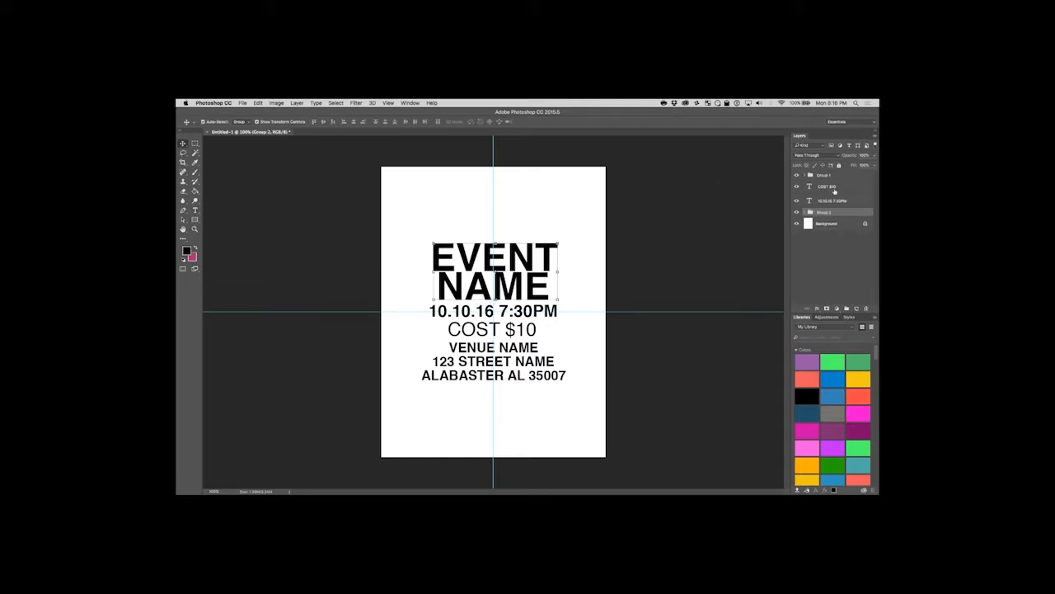
pyautogui.click(834, 189)
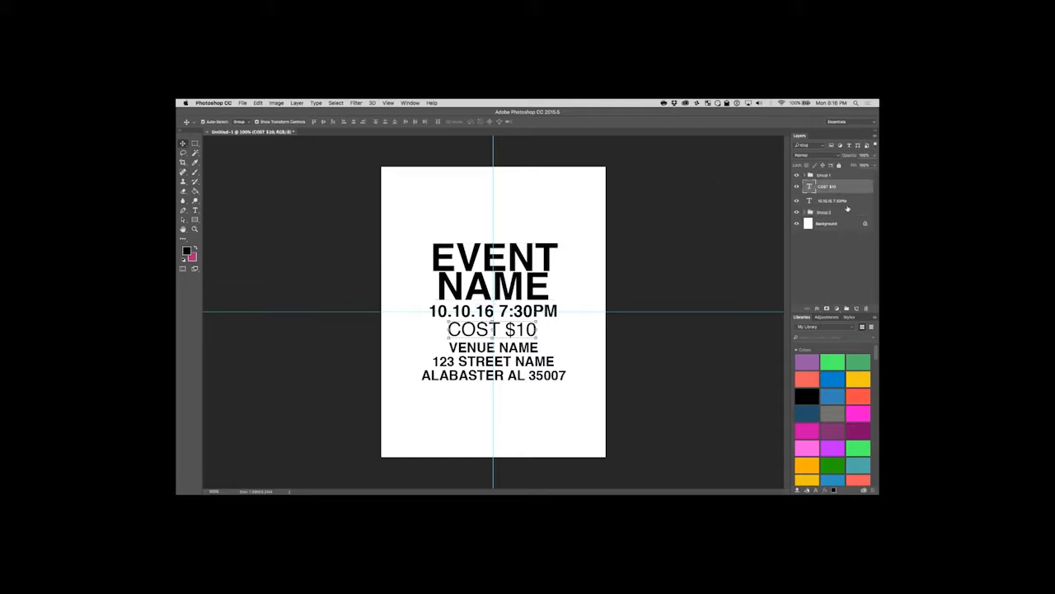
pyautogui.click(838, 201)
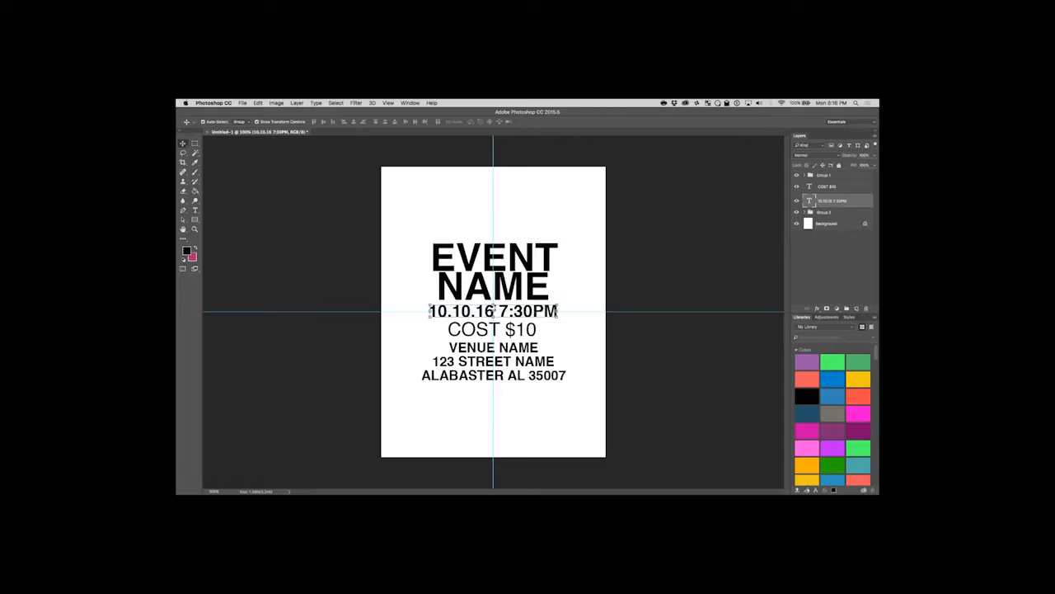
pyautogui.click(644, 287)
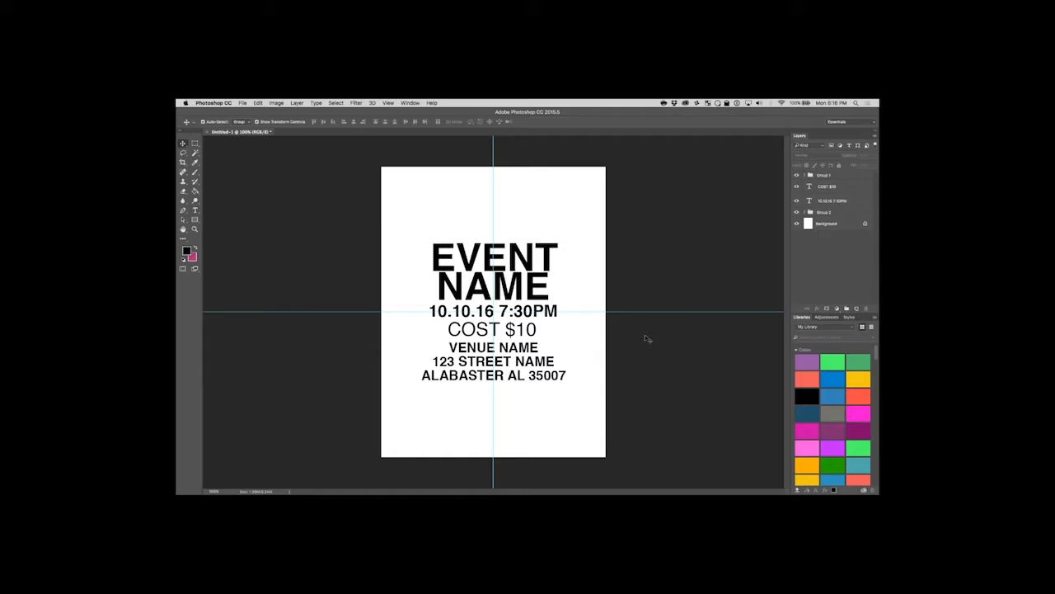
pyautogui.press('super+Tab')
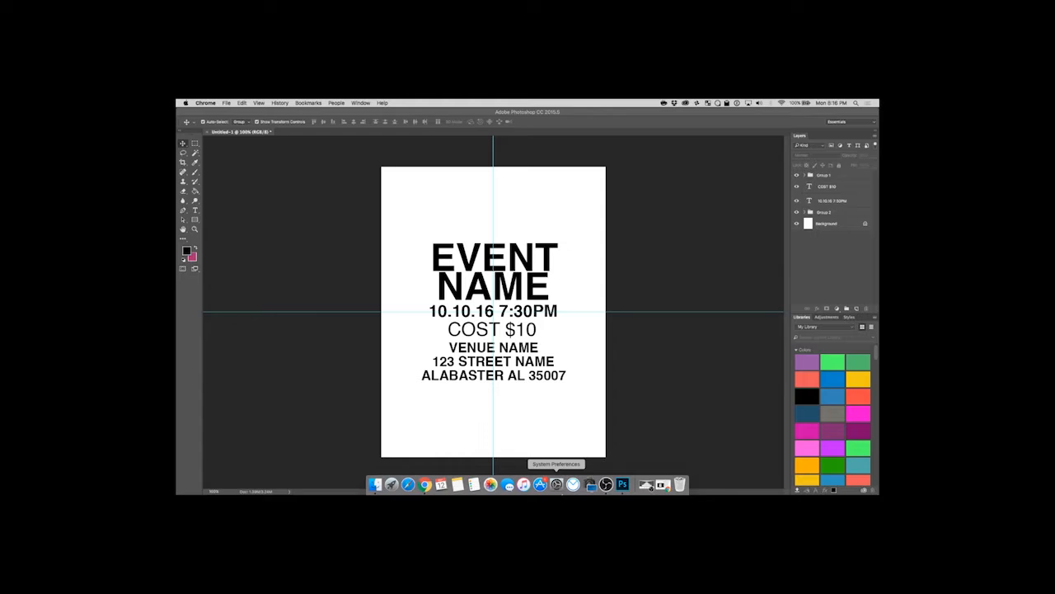
# Switch to Chrome to check the Twitch dashboard's chat, and minimise its window.
pyautogui.click(664, 488)
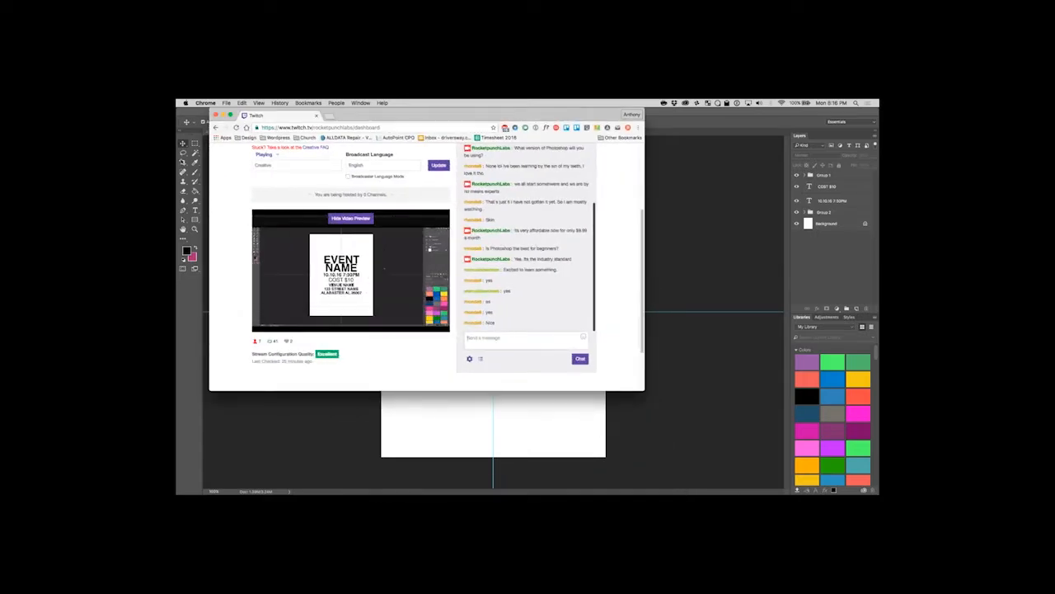
pyautogui.click(222, 115)
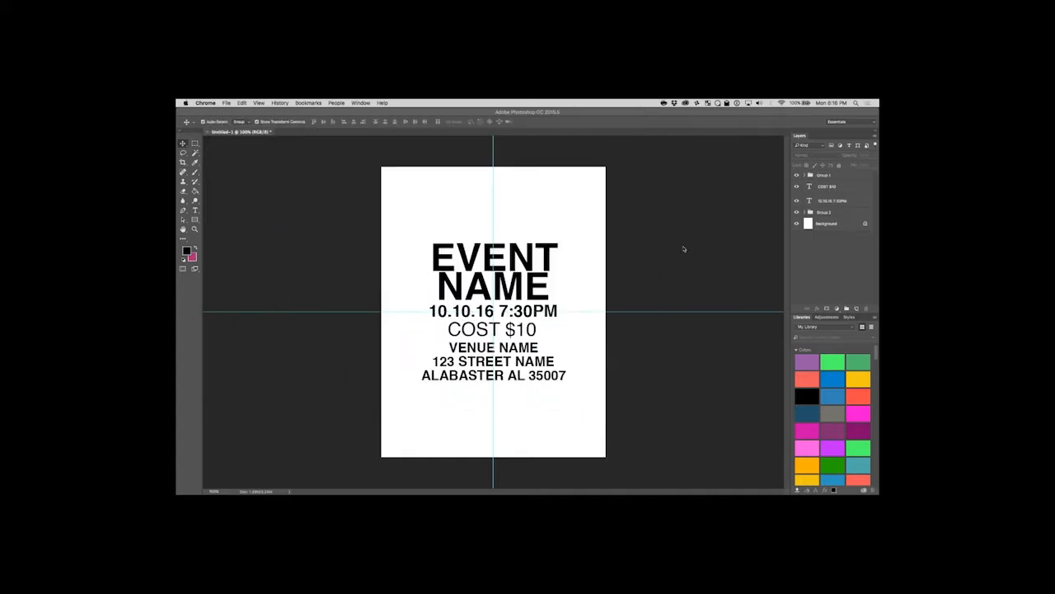
# Place example1.jpeg from the Desktop as an embedded image directly above the Background layer, and enlarge it from its centre to cover the page.
pyautogui.click(846, 230)
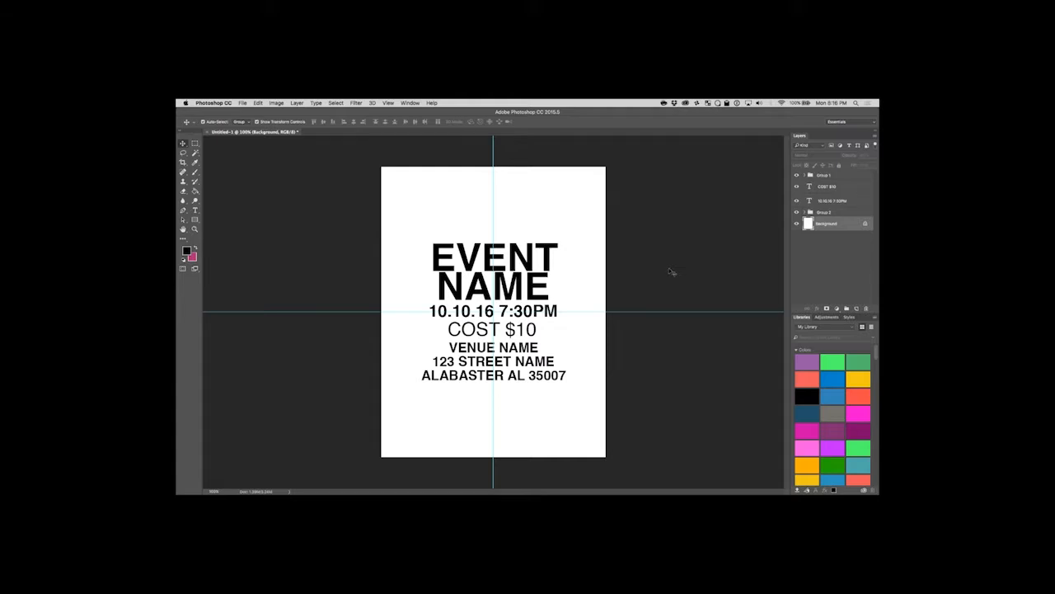
pyautogui.click(239, 103)
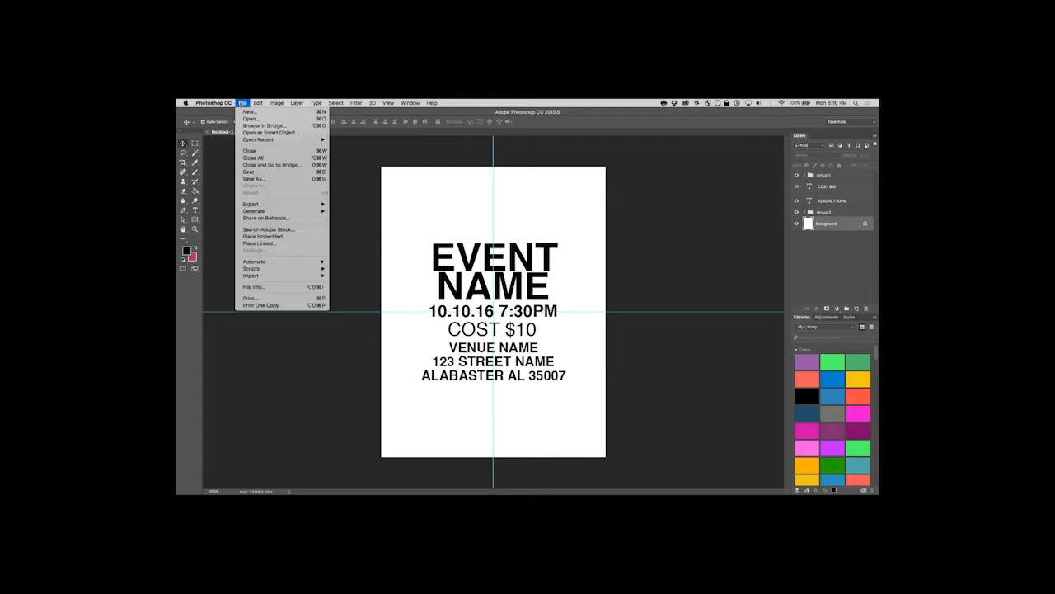
pyautogui.click(281, 237)
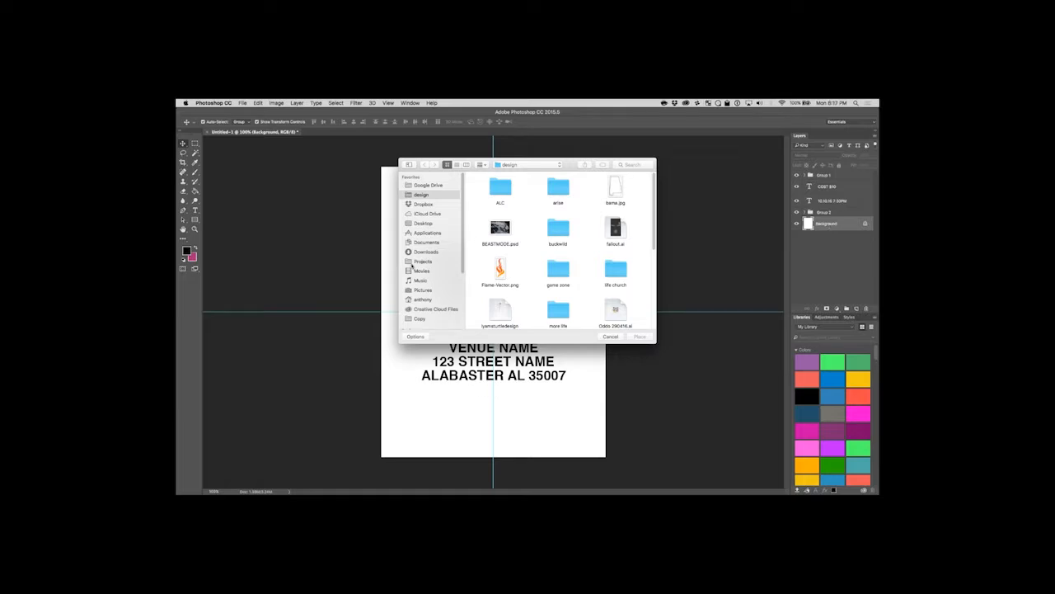
pyautogui.moveTo(462, 251)
pyautogui.mouseDown()
pyautogui.moveTo(464, 287)
pyautogui.moveTo(463, 245)
pyautogui.mouseUp()
pyautogui.click(411, 224)
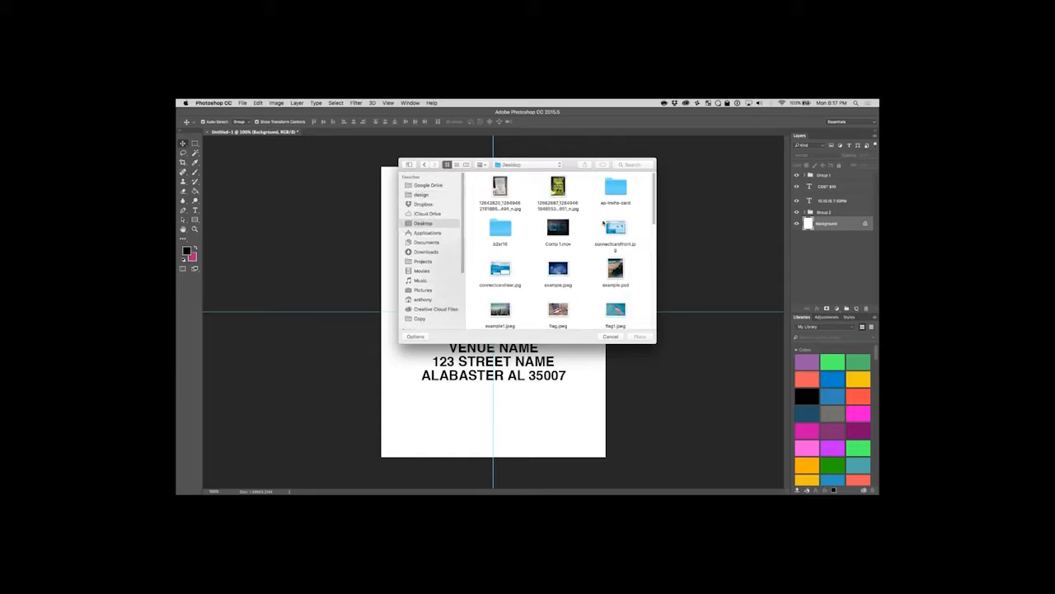
pyautogui.scroll(-2, 586, 281)
pyautogui.click(504, 278)
pyautogui.click(642, 337)
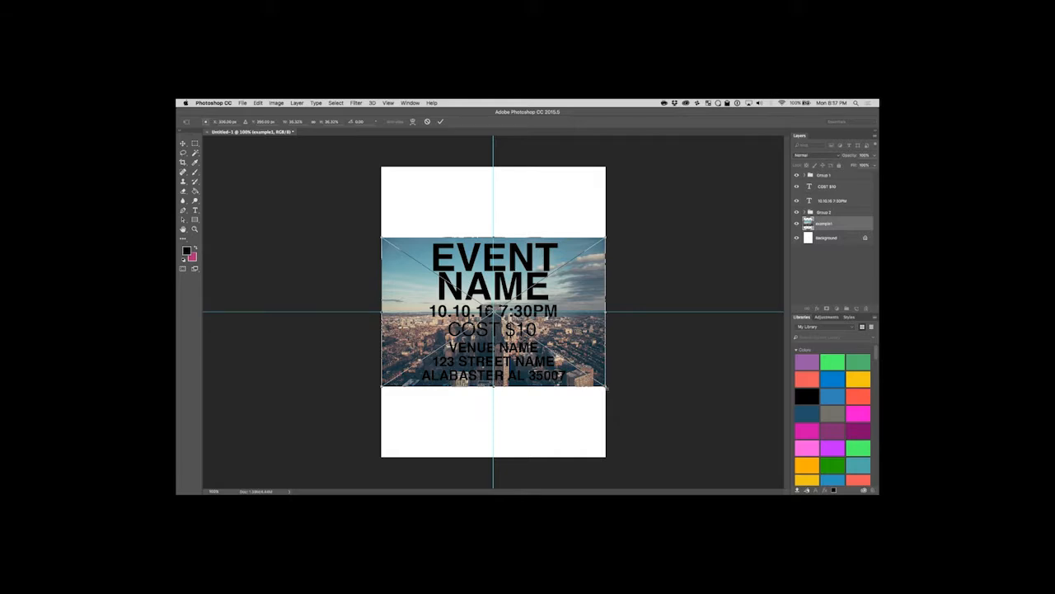
pyautogui.moveTo(605, 387); pyautogui.dragTo(702, 464)
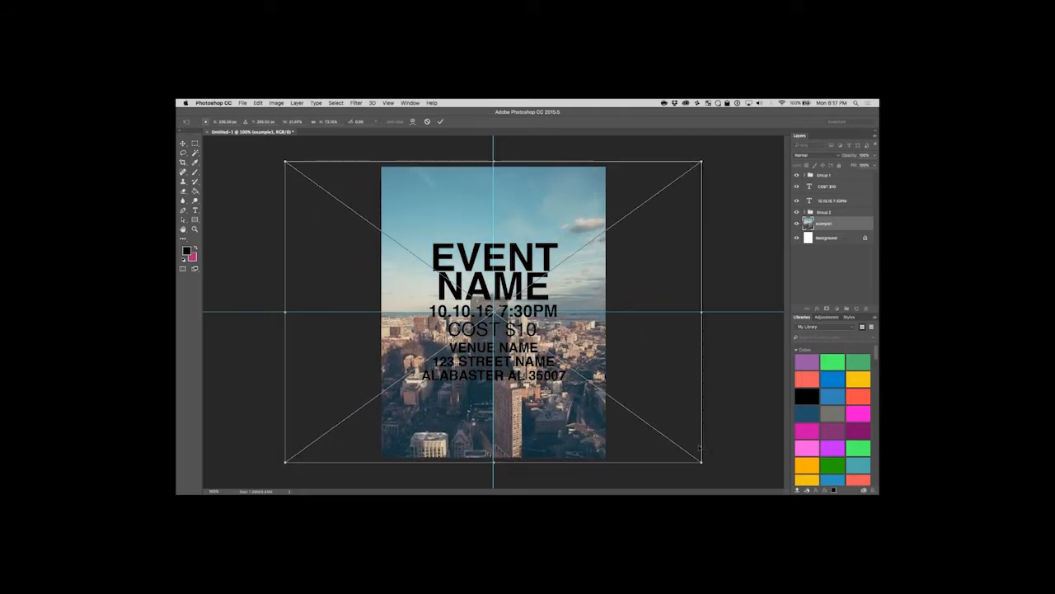
pyautogui.press('Return')
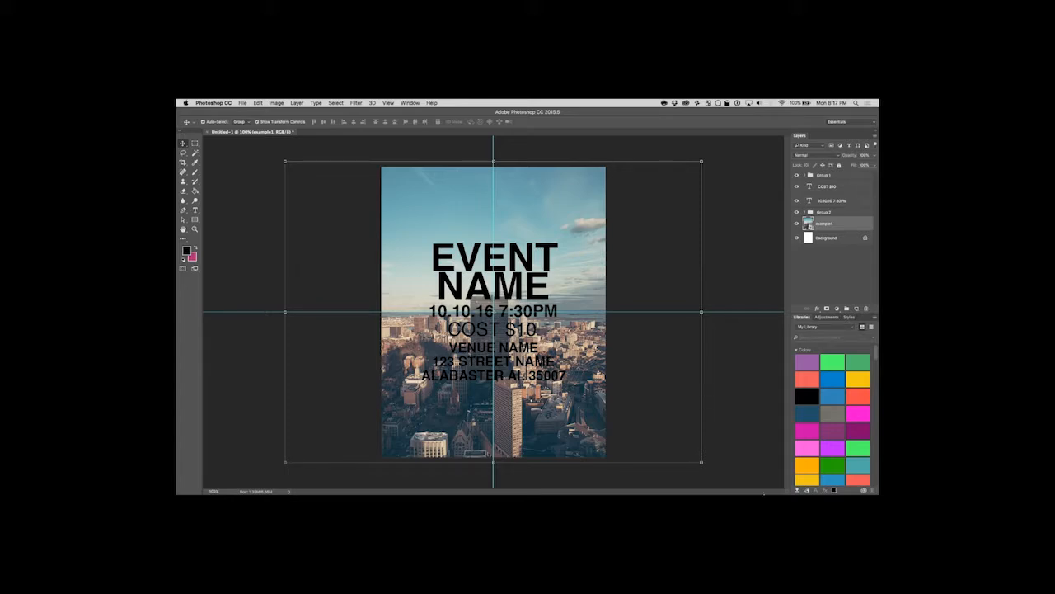
# Switch to Chrome to look for new Twitch chat messages, and minimise its window to return to Photoshop.
pyautogui.click(662, 482)
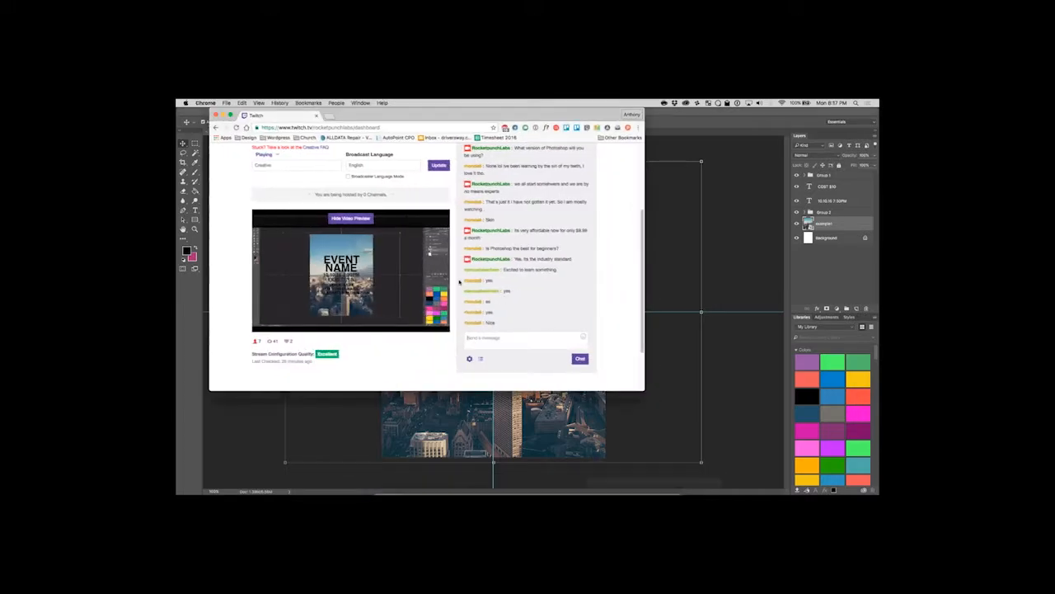
pyautogui.click(223, 116)
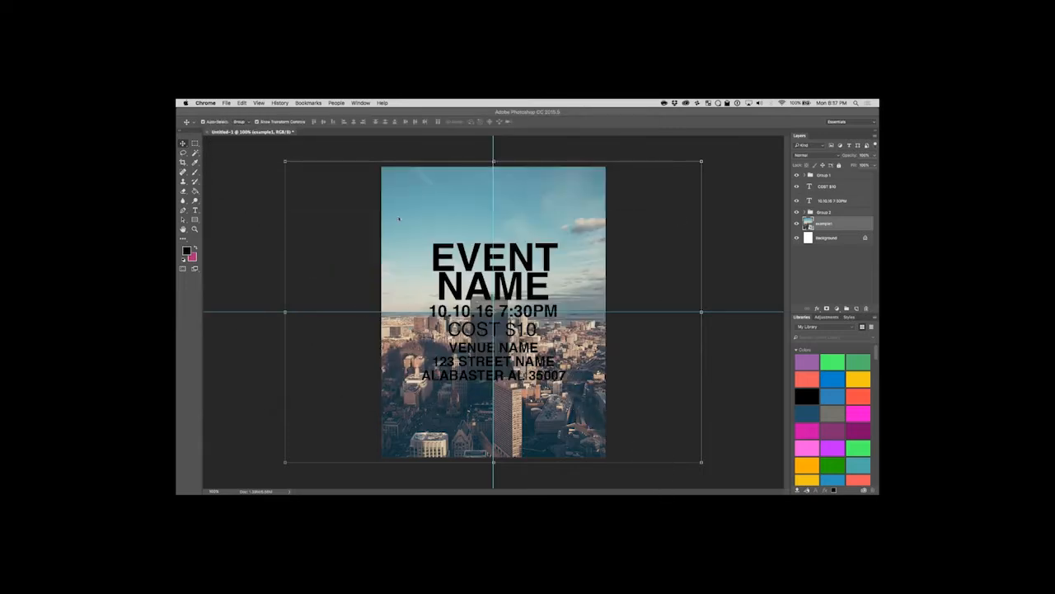
pyautogui.click(733, 277)
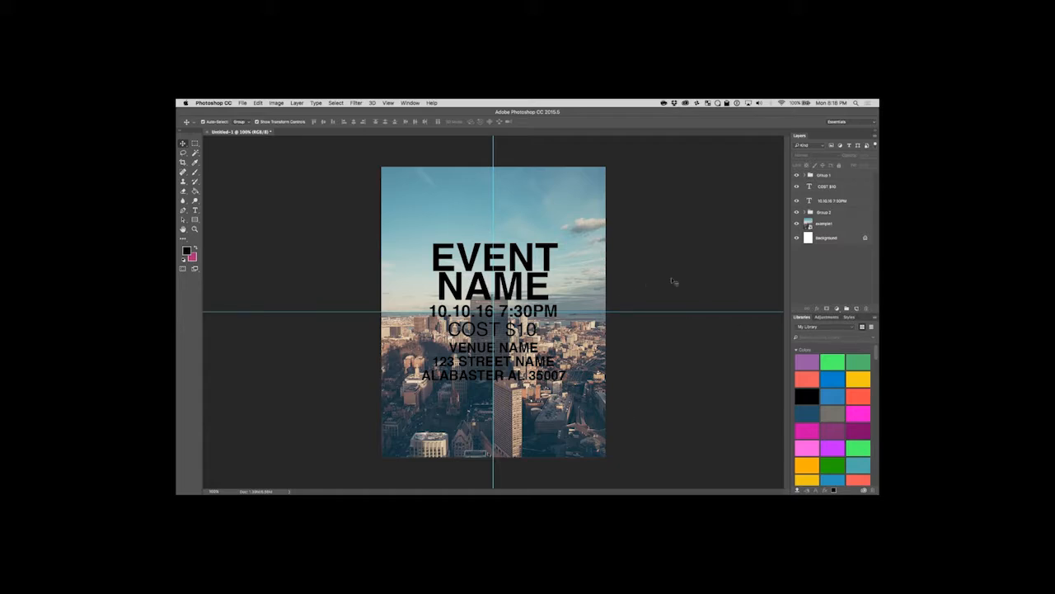
pyautogui.click(832, 228)
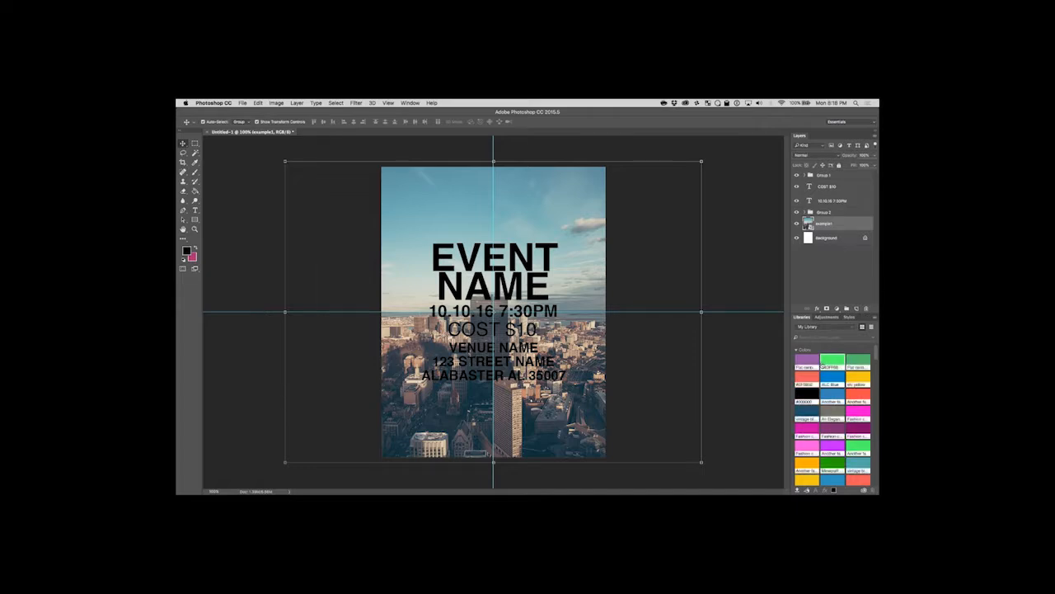
pyautogui.click(750, 335)
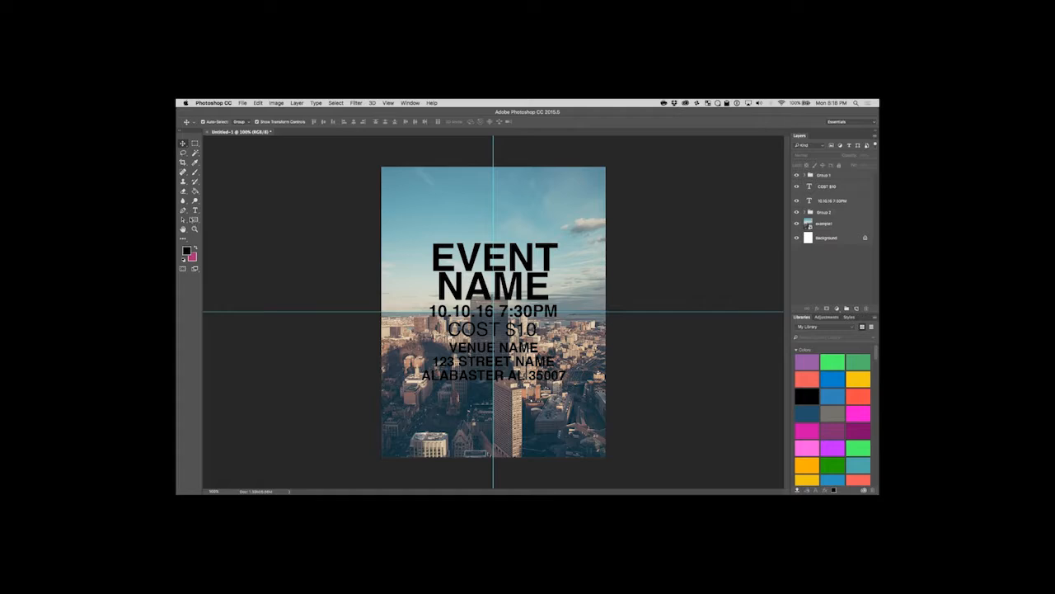
# Draw a rectangle shape covering the whole text block, set its fill to white, and close the shape properties.
pyautogui.click(195, 220)
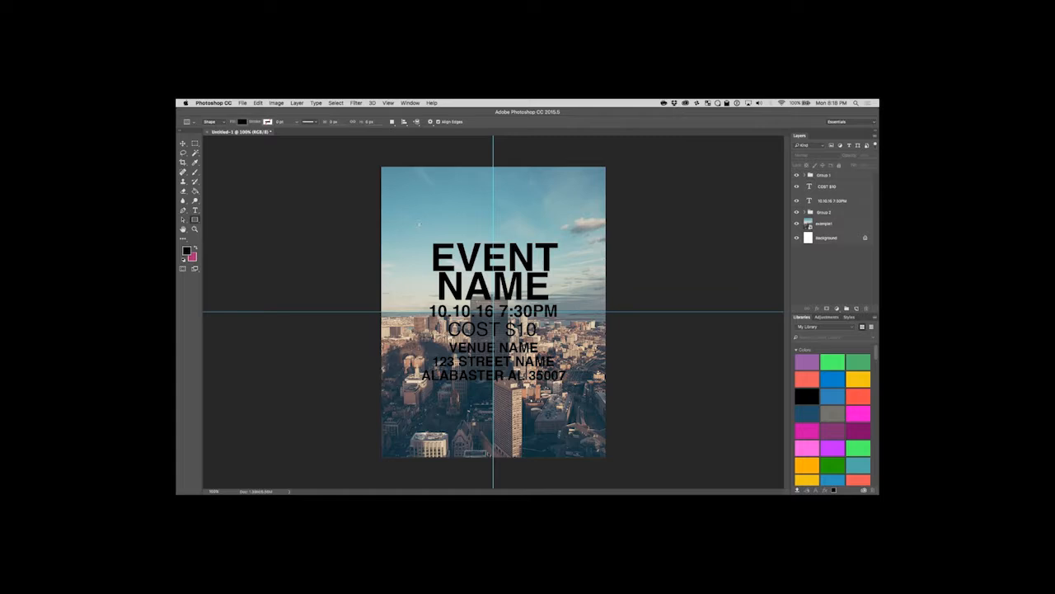
pyautogui.moveTo(420, 221); pyautogui.dragTo(575, 408)
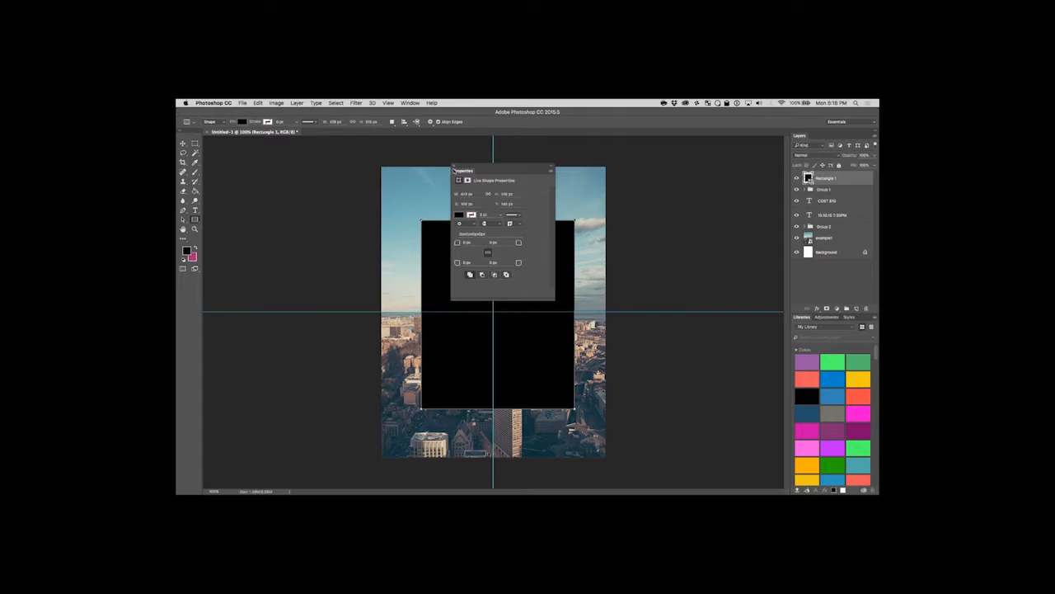
pyautogui.click(463, 214)
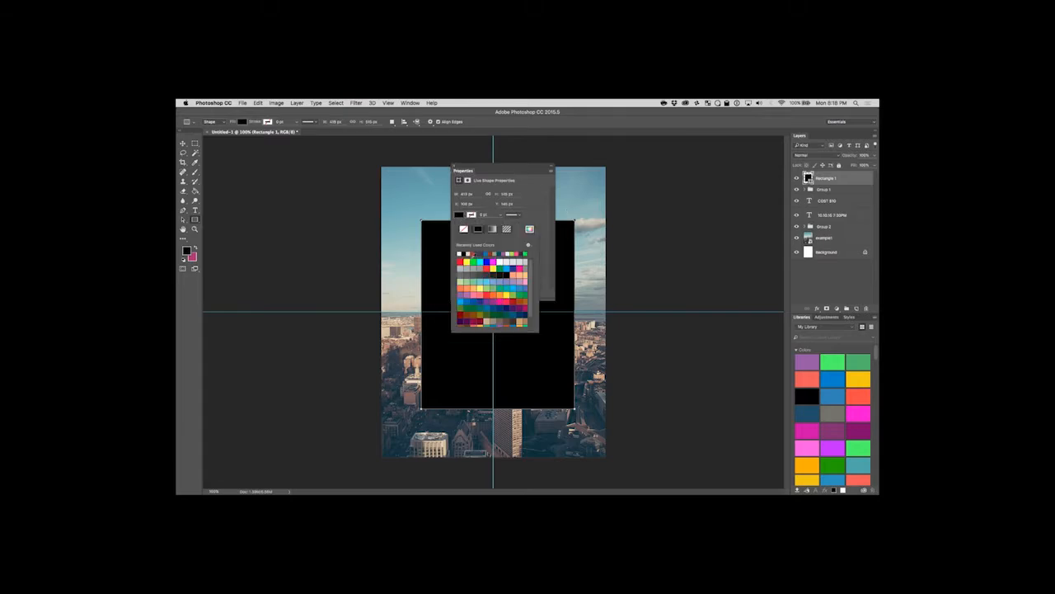
pyautogui.click(464, 252)
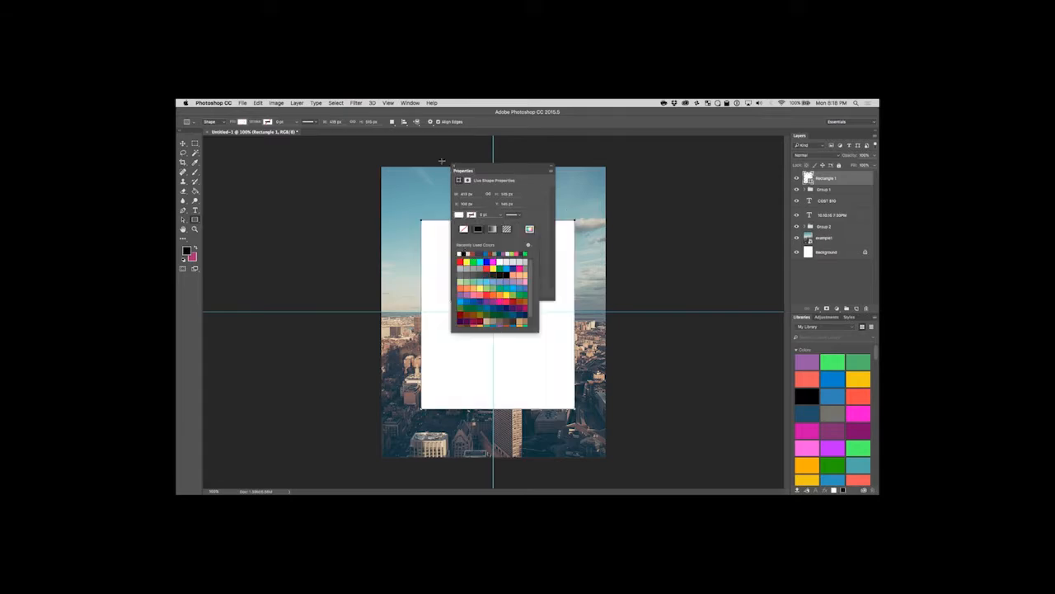
pyautogui.click(455, 167)
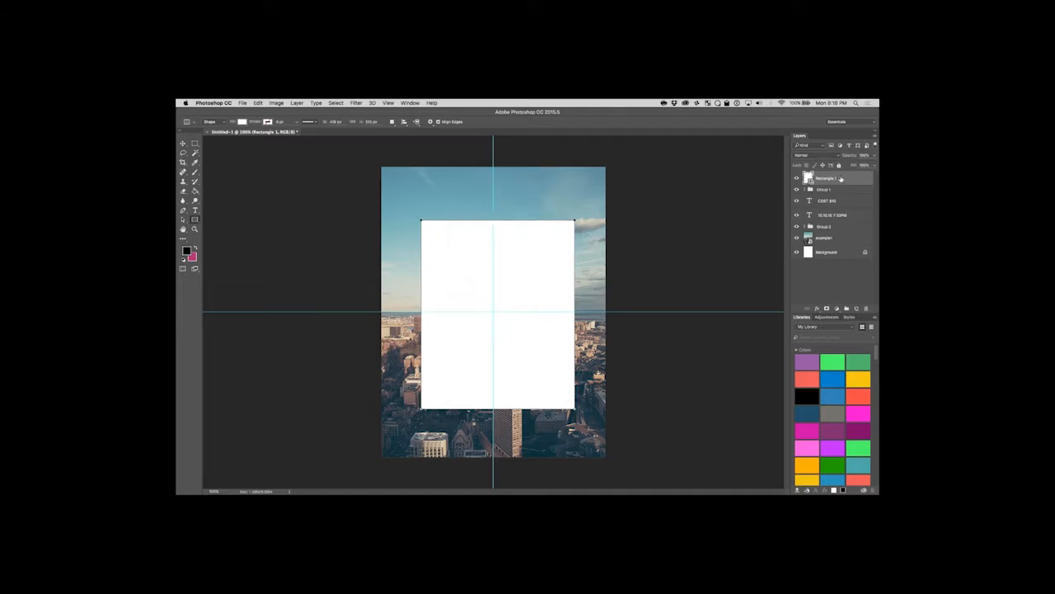
# Move the white rectangle layer below all the text layers and groups, directly above the example1 image.
pyautogui.moveTo(841, 180); pyautogui.dragTo(847, 224)
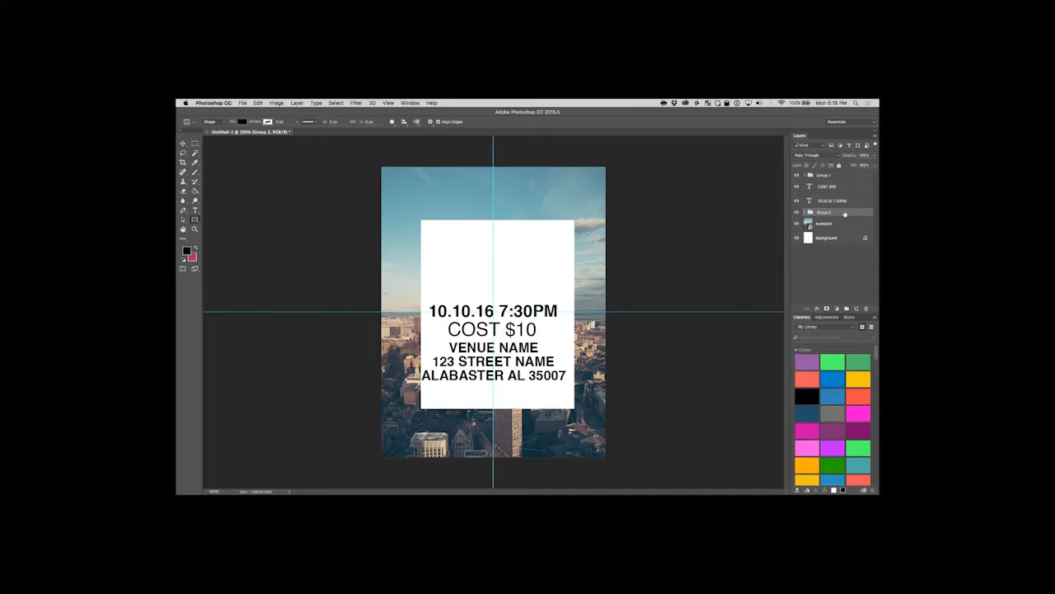
pyautogui.moveTo(847, 213); pyautogui.dragTo(843, 176)
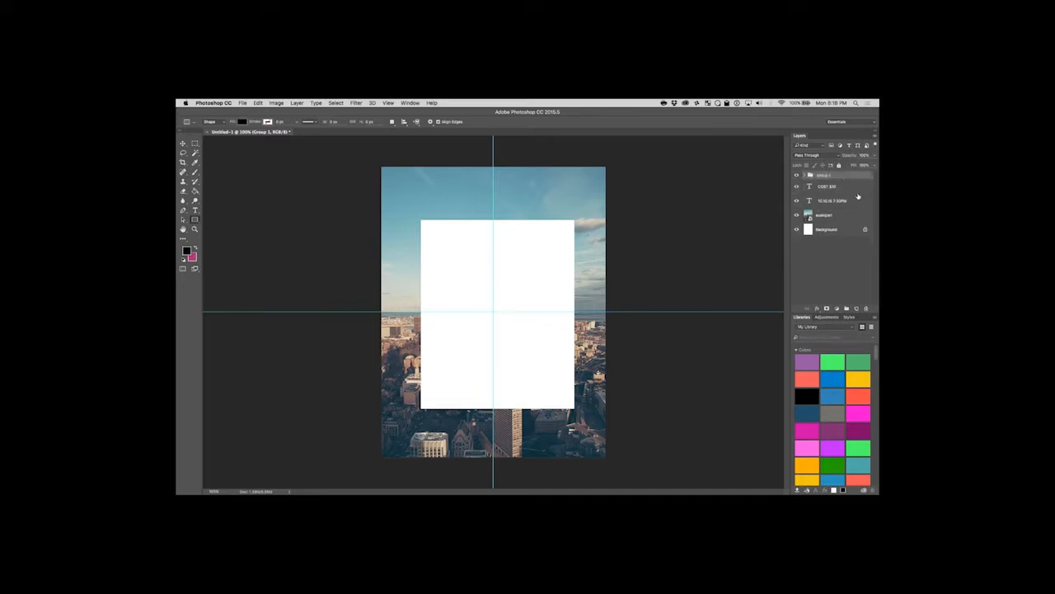
pyautogui.click(804, 175)
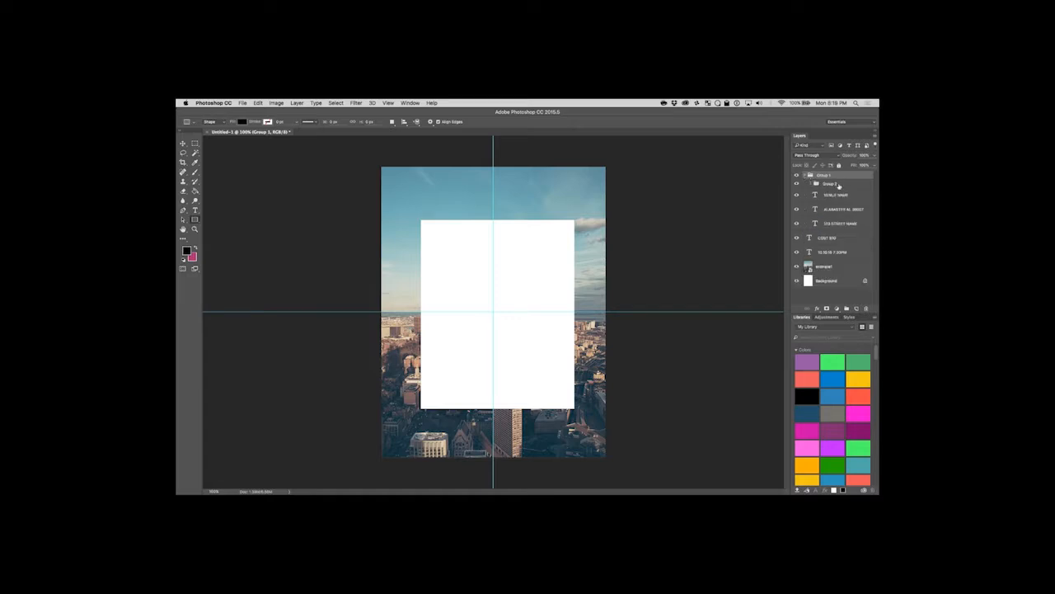
pyautogui.click(810, 183)
pyautogui.moveTo(847, 308); pyautogui.dragTo(845, 292)
pyautogui.scroll(2, 828, 202)
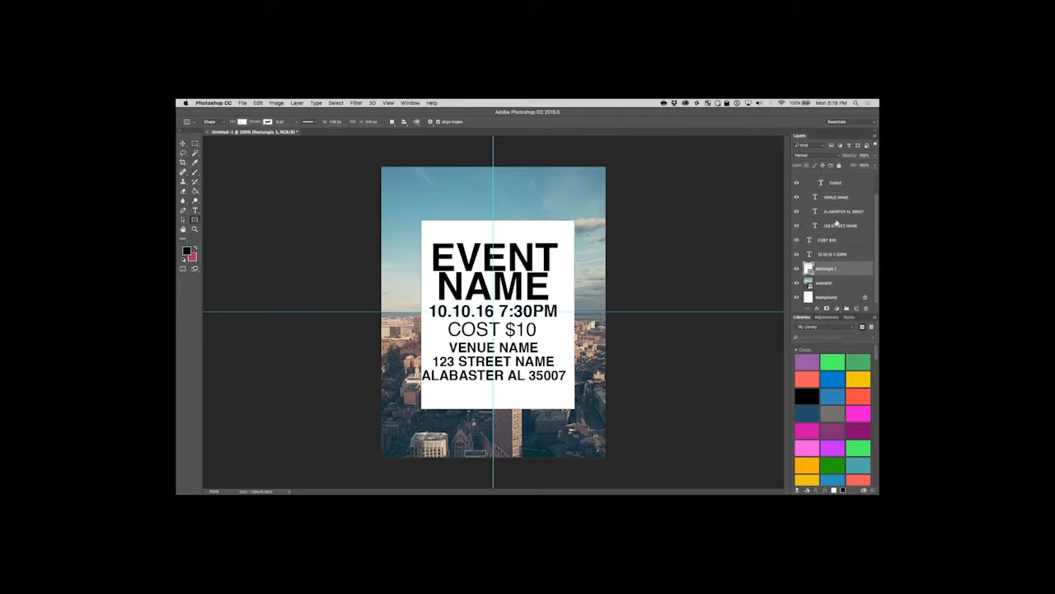
# Move the EVENT NAME heading group out of the venue group to the top of the layer stack, and collapse both groups.
pyautogui.moveTo(826, 183); pyautogui.dragTo(825, 172)
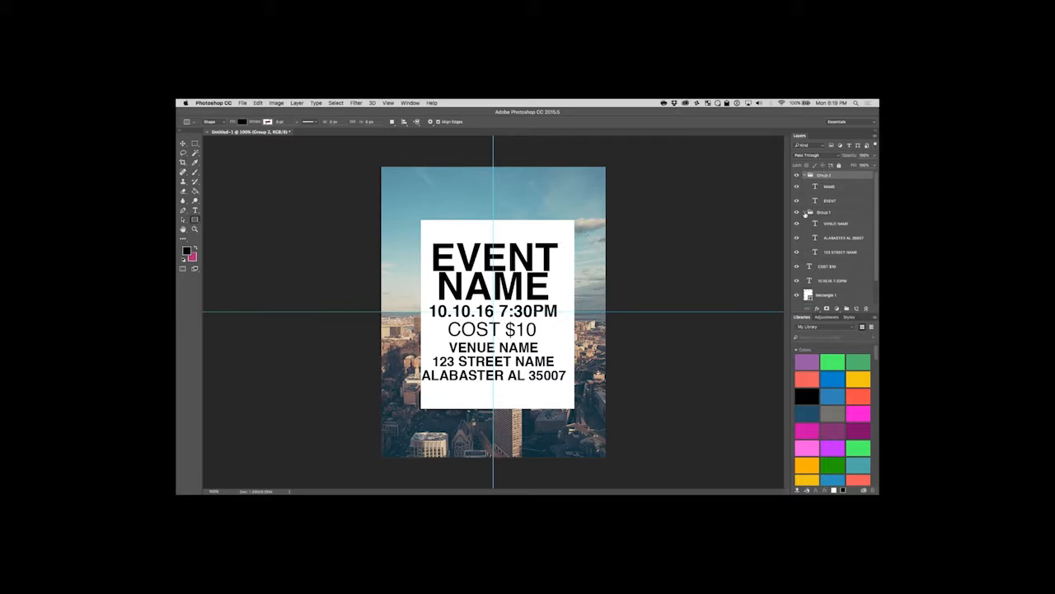
pyautogui.click(804, 213)
pyautogui.click(804, 175)
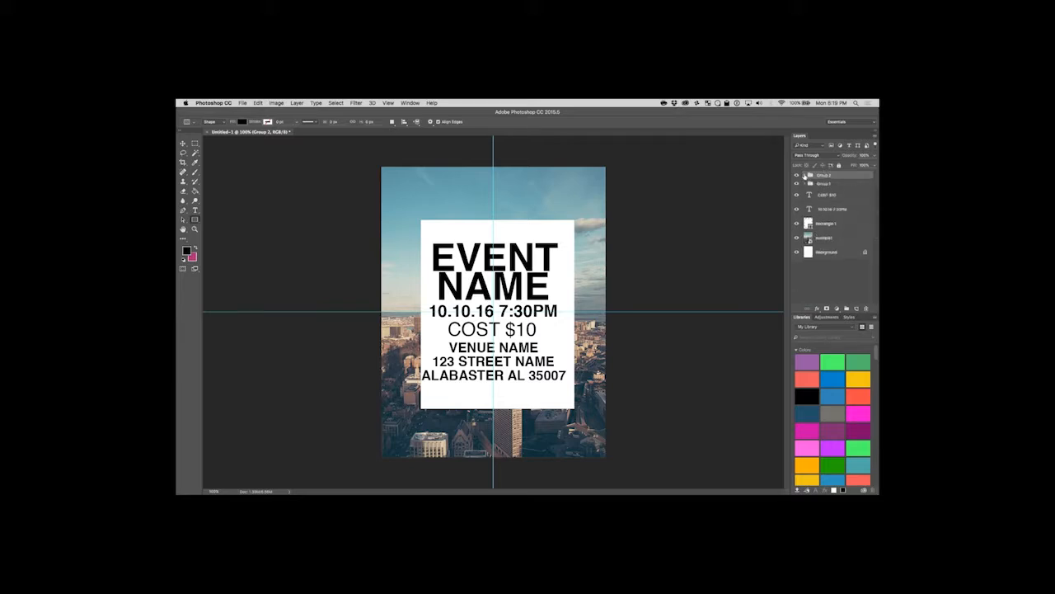
# Move the white rectangle slightly so that it is centred on the vertical and horizontal guides behind the text.
pyautogui.click(833, 183)
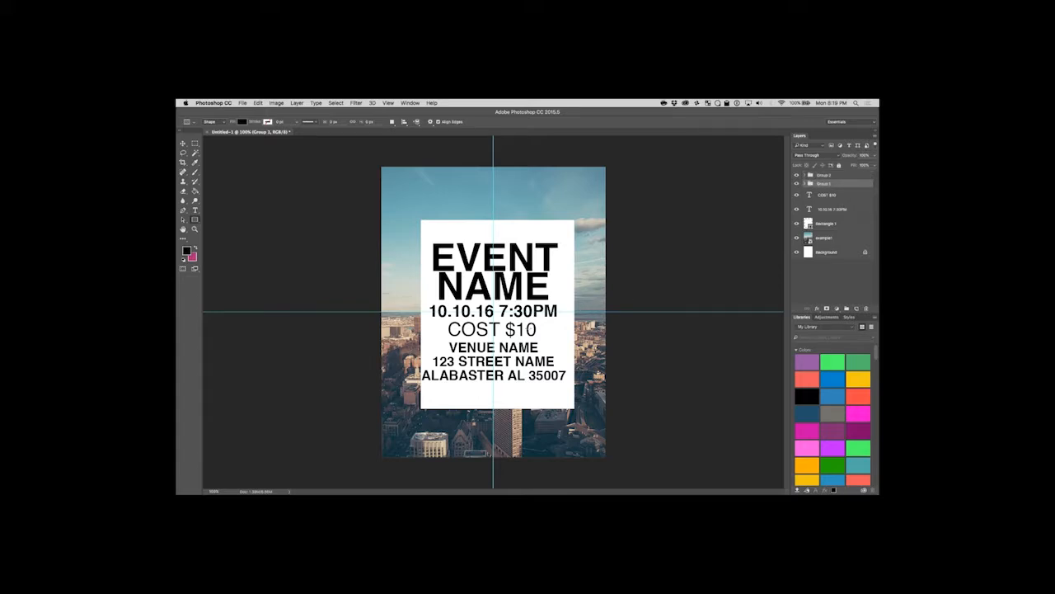
pyautogui.click(183, 143)
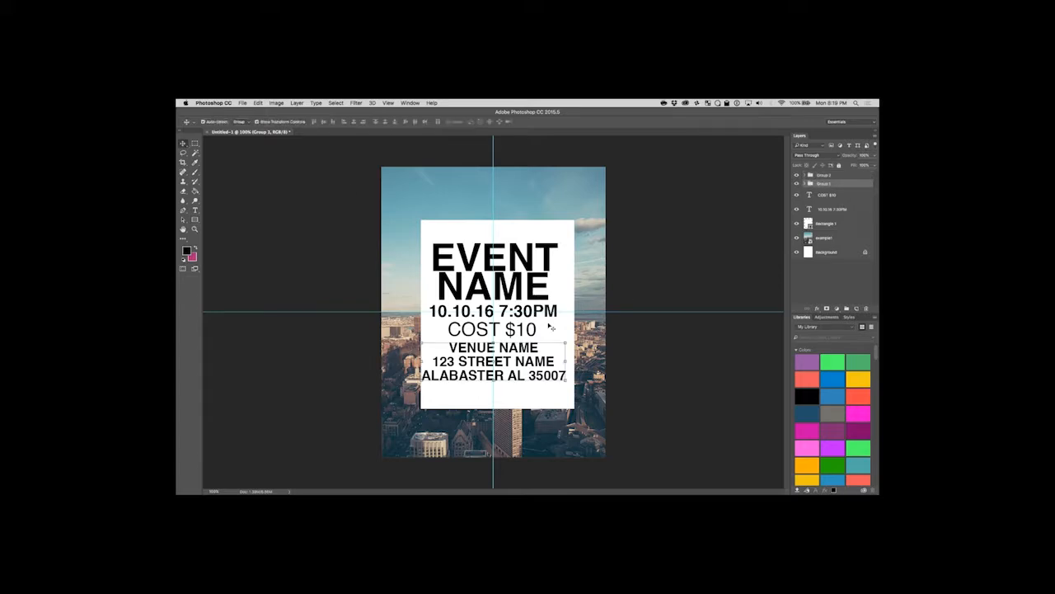
pyautogui.click(628, 398)
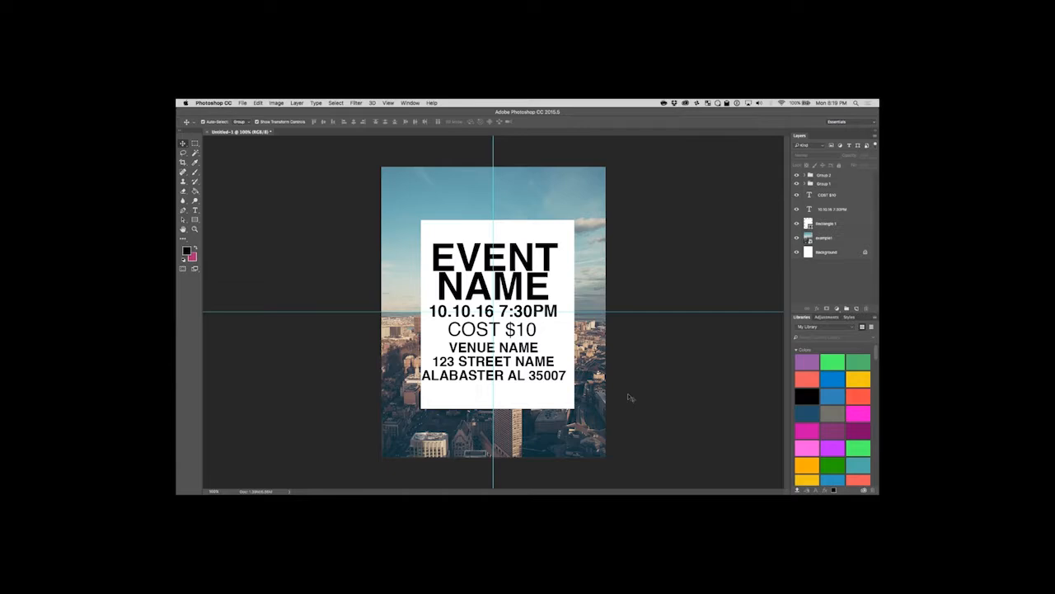
pyautogui.moveTo(569, 394); pyautogui.dragTo(566, 392)
pyautogui.moveTo(561, 339); pyautogui.dragTo(559, 337)
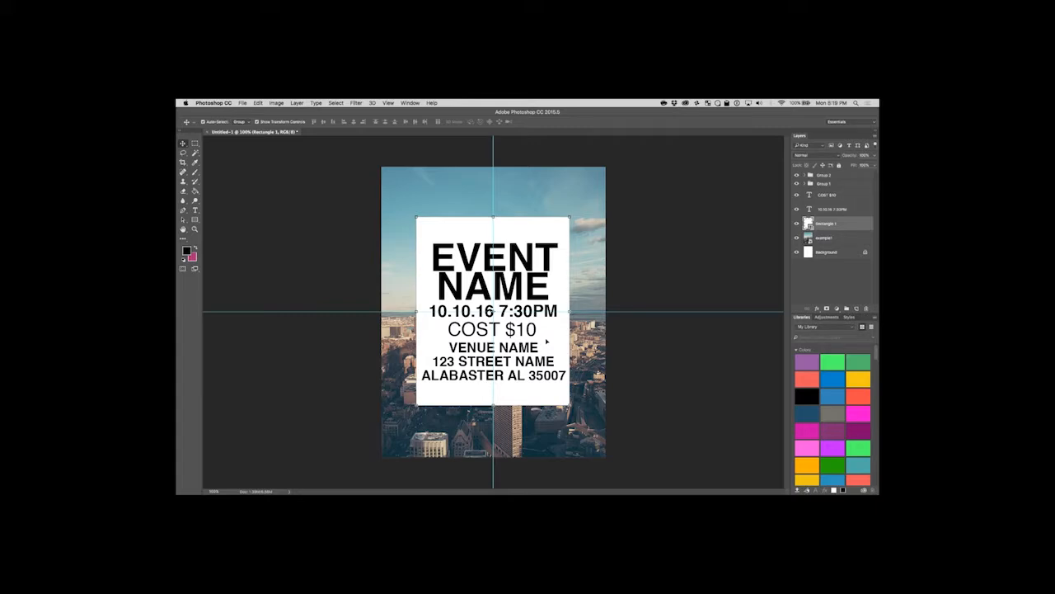
pyautogui.click(659, 286)
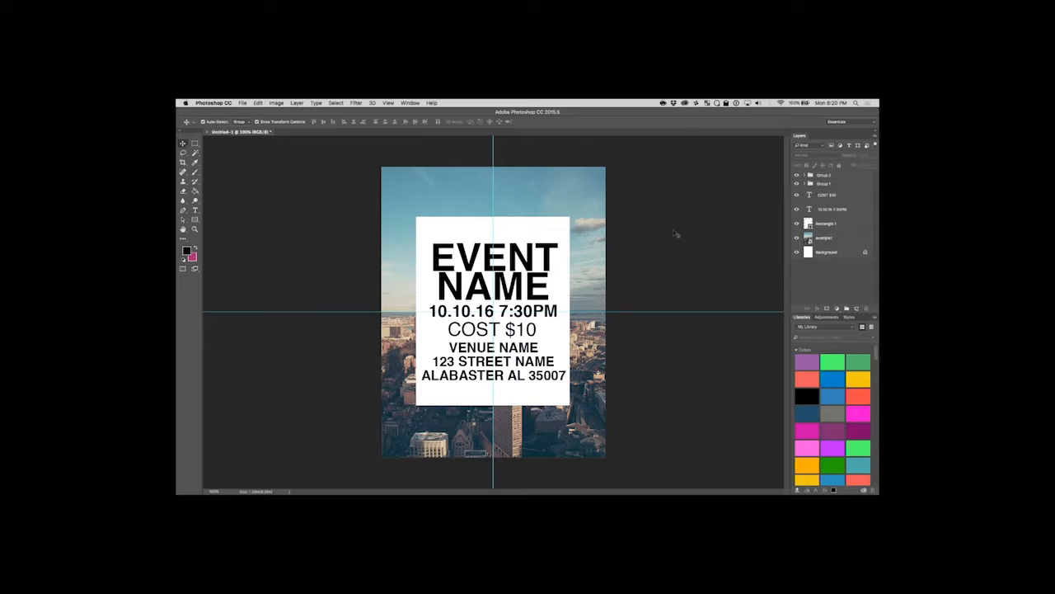
# Place example.jpeg as an embedded image above the example1 photo, enlarged to cover the page, and hide its layer.
pyautogui.click(839, 241)
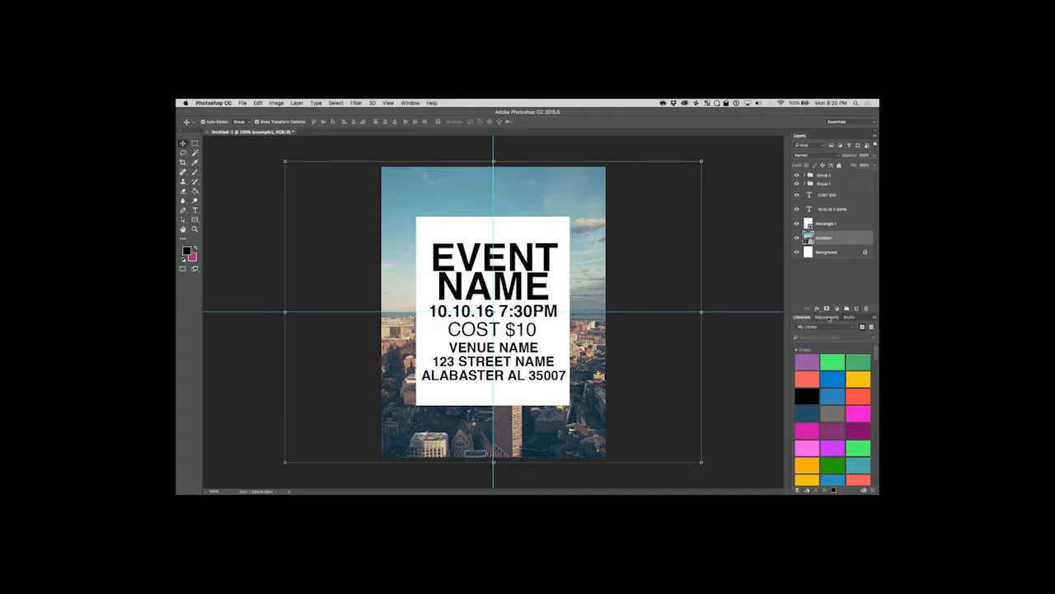
pyautogui.click(828, 318)
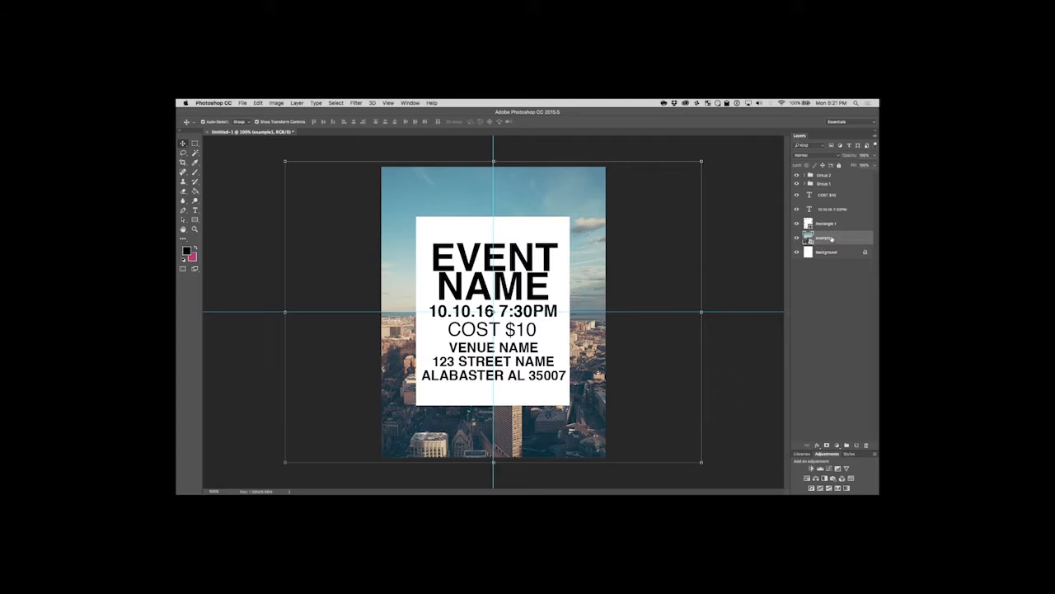
pyautogui.click(242, 104)
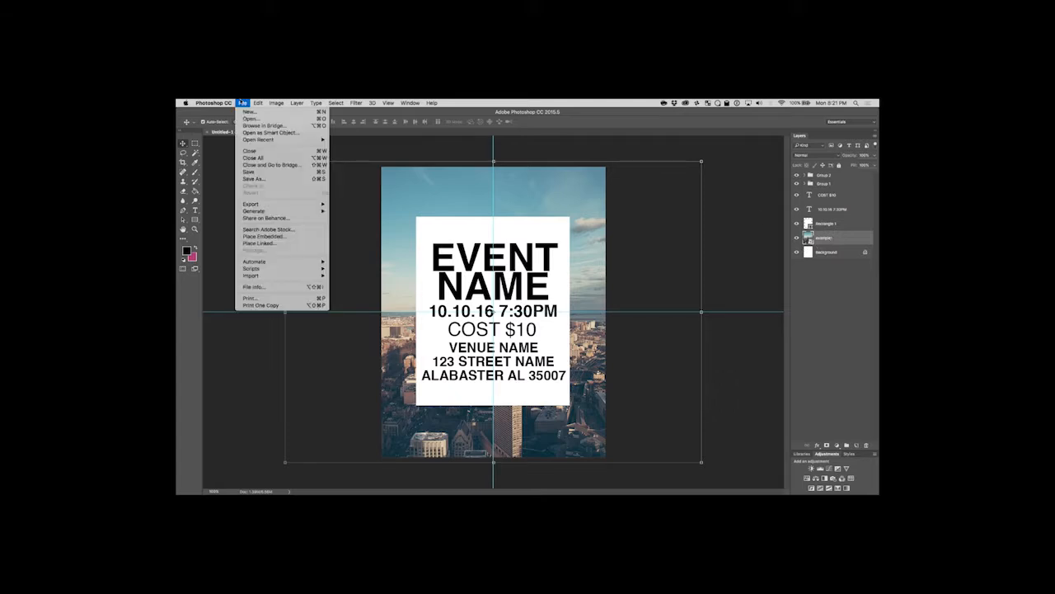
pyautogui.click(289, 238)
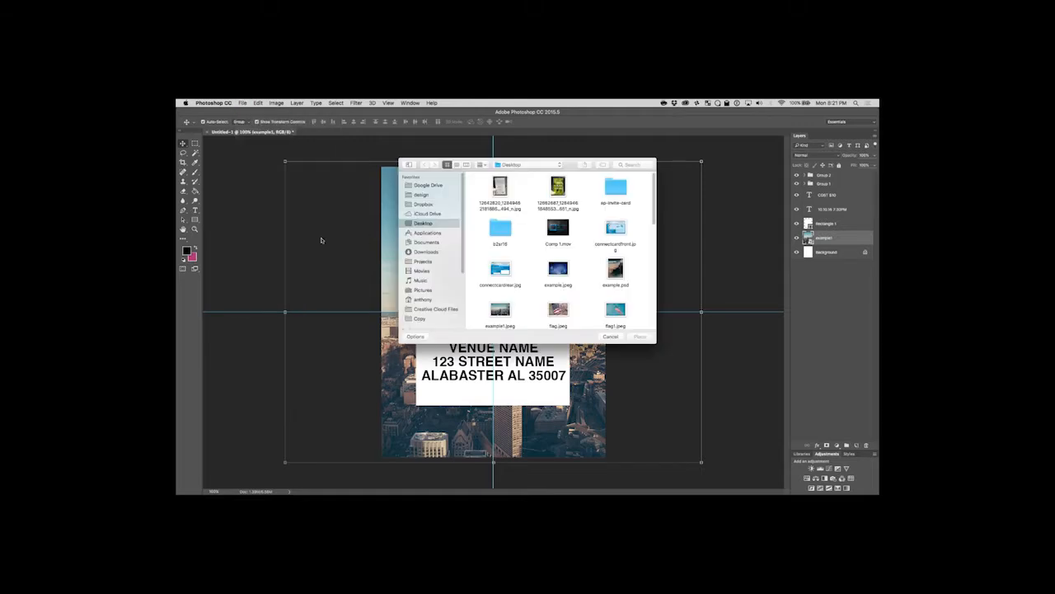
pyautogui.click(560, 272)
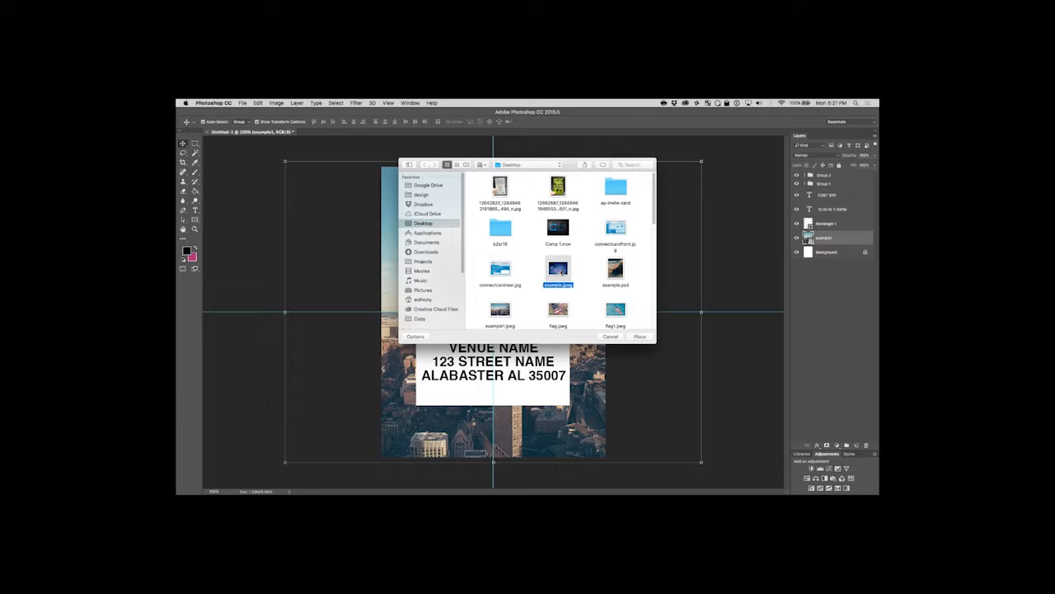
pyautogui.click(639, 338)
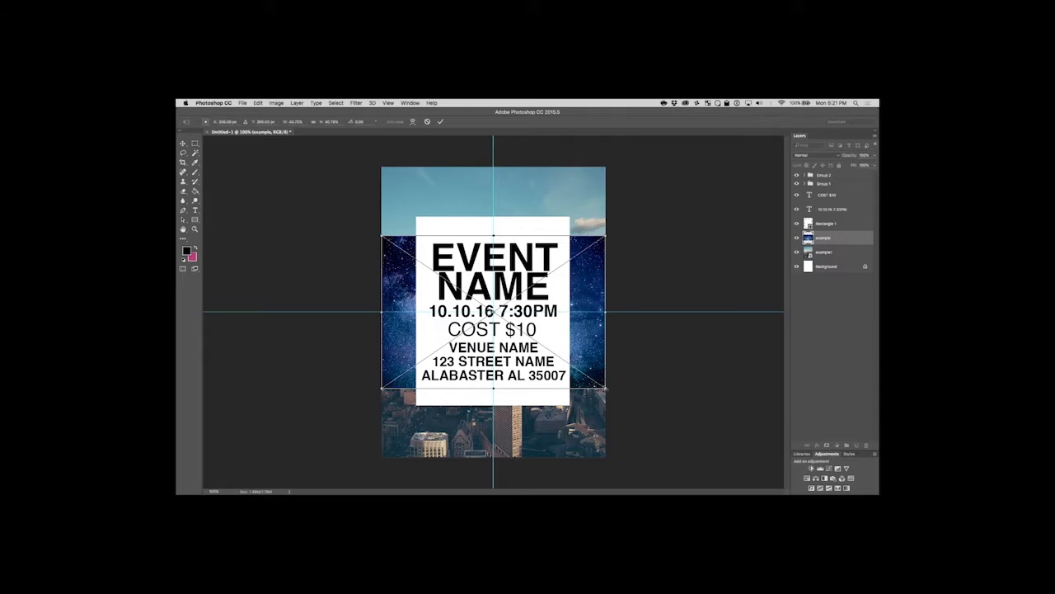
pyautogui.moveTo(606, 387); pyautogui.dragTo(698, 481)
pyautogui.press('Return')
pyautogui.click(797, 239)
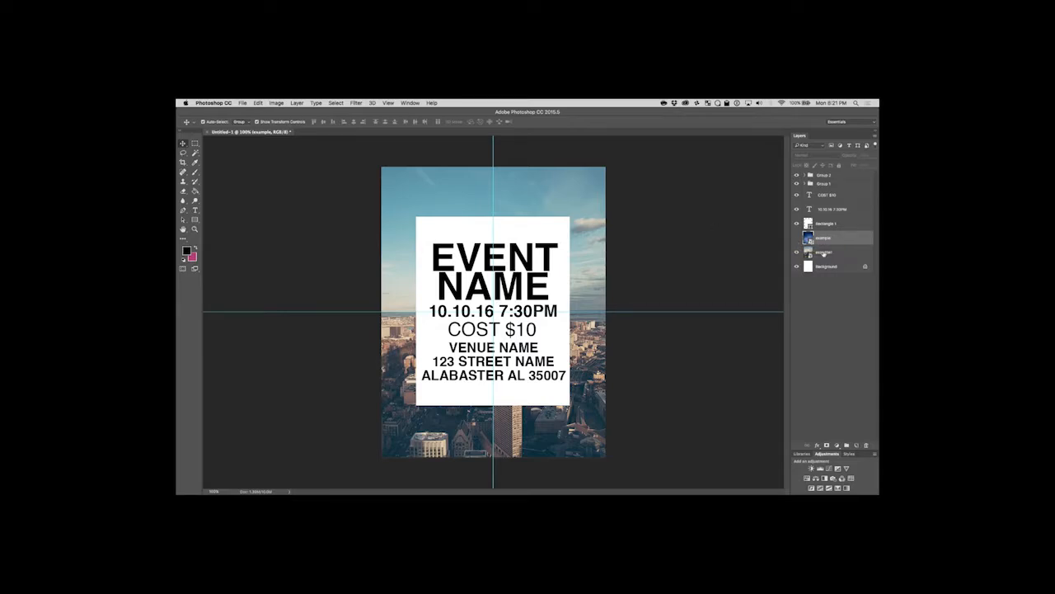
# Look up the Color Lookup adjustment and open it for the example1 photo.
pyautogui.click(836, 253)
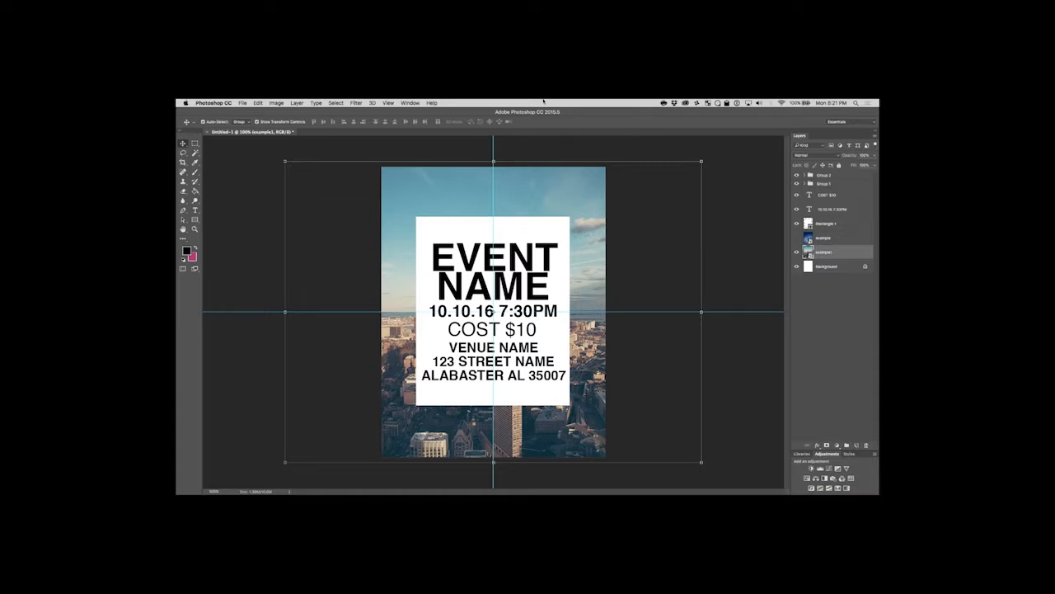
pyautogui.click(431, 103)
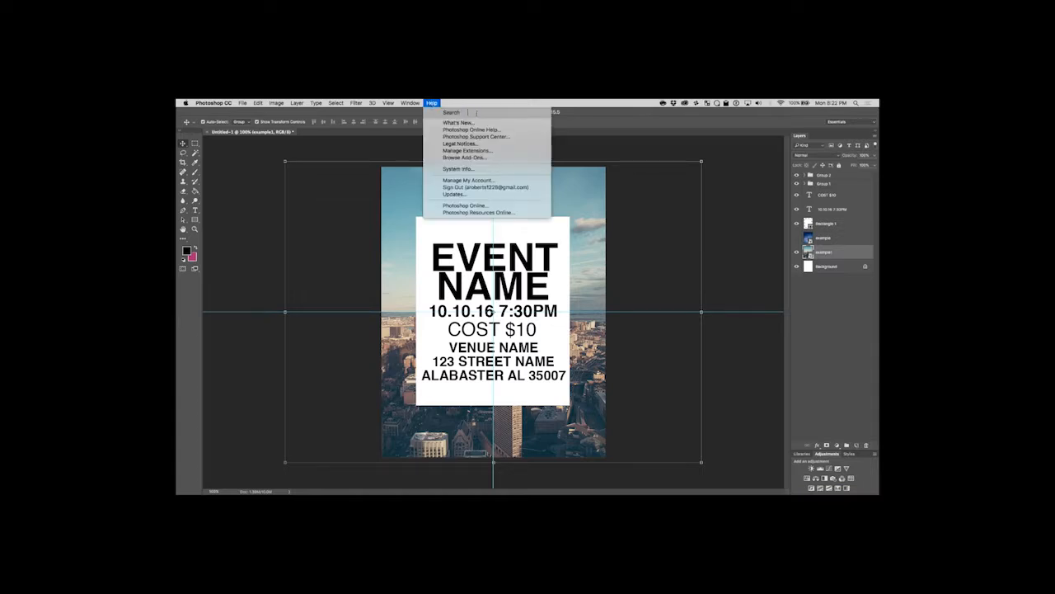
pyautogui.write('color')
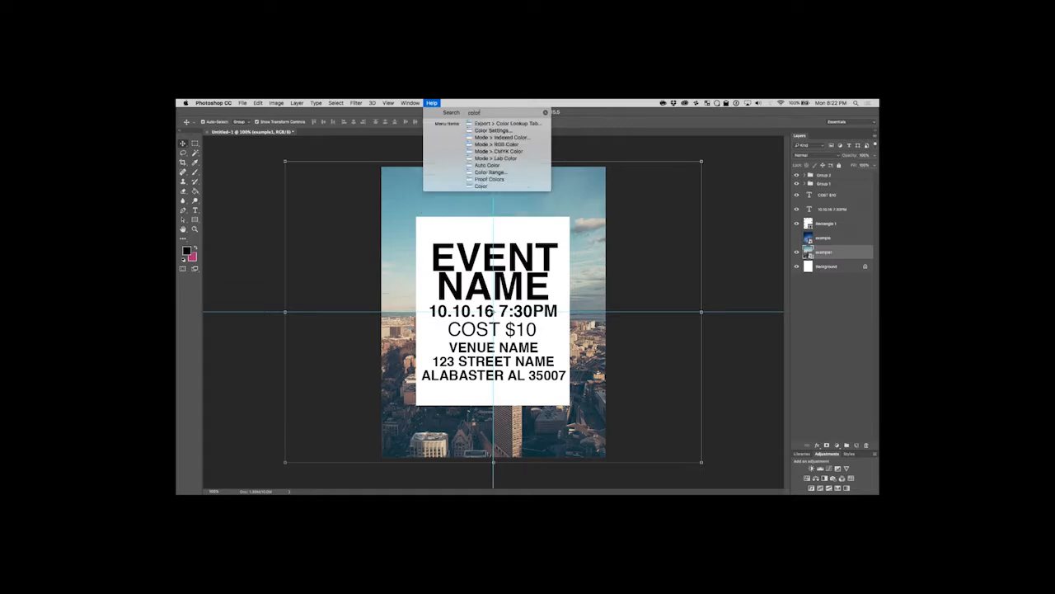
pyautogui.write(' loo')
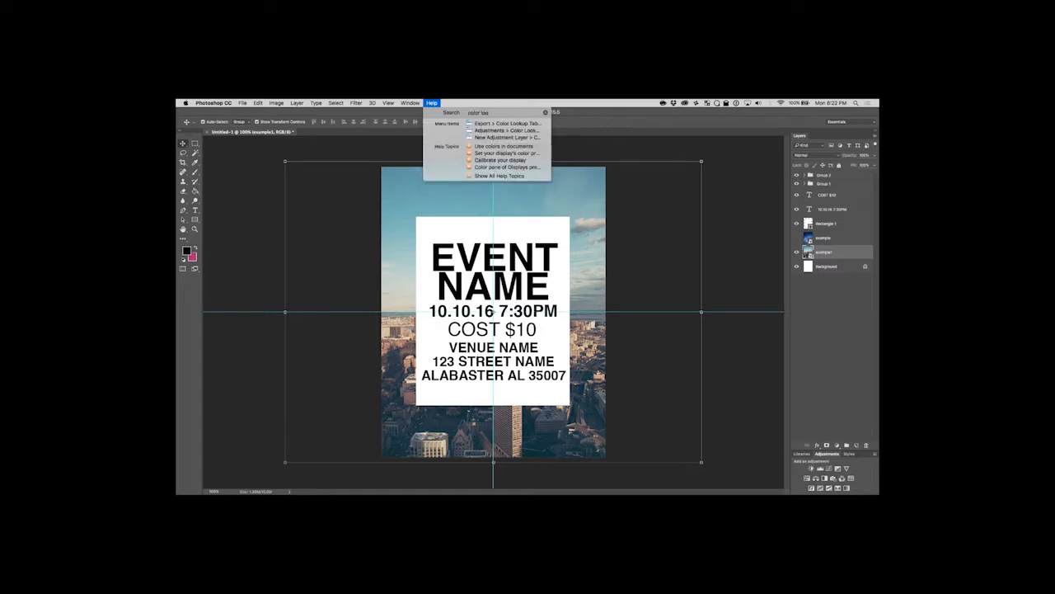
pyautogui.moveTo(508, 132)
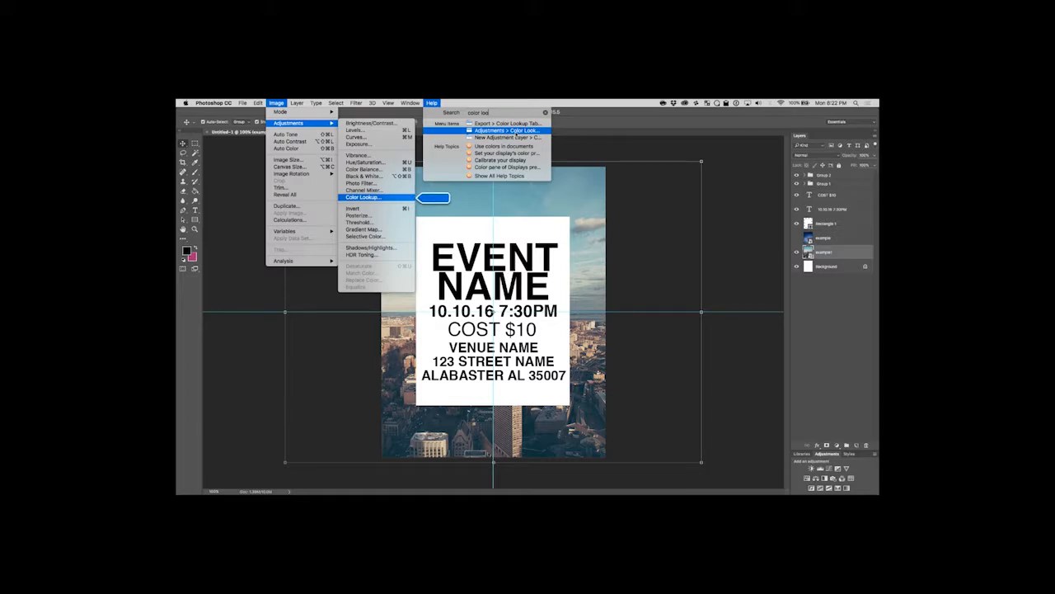
pyautogui.click(521, 131)
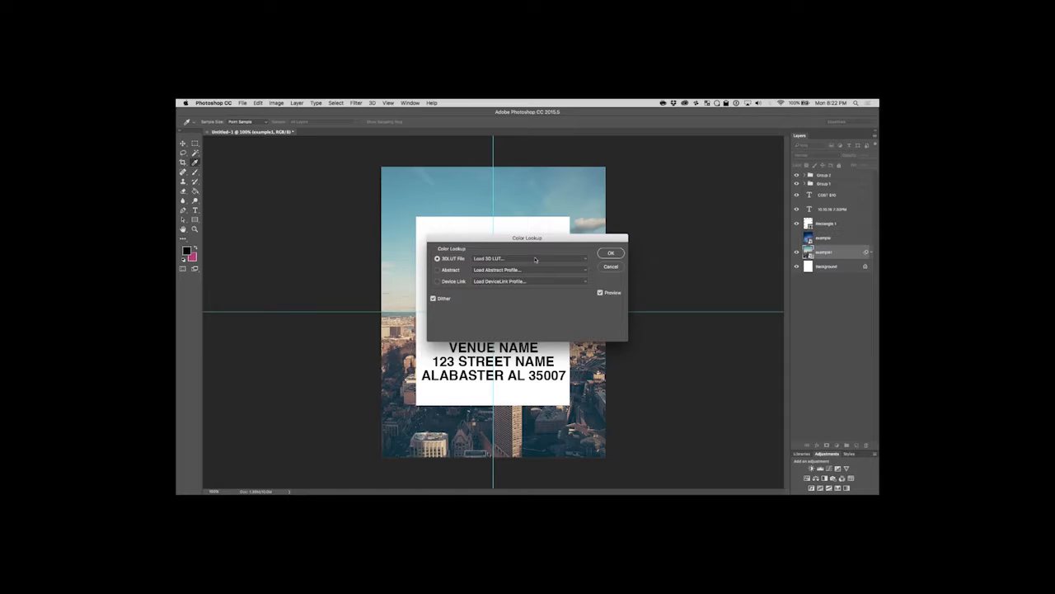
# Preview the HorrorBlue, Moonlight and TensionGreen 3D LUTs on the example1 photo.
pyautogui.click(536, 259)
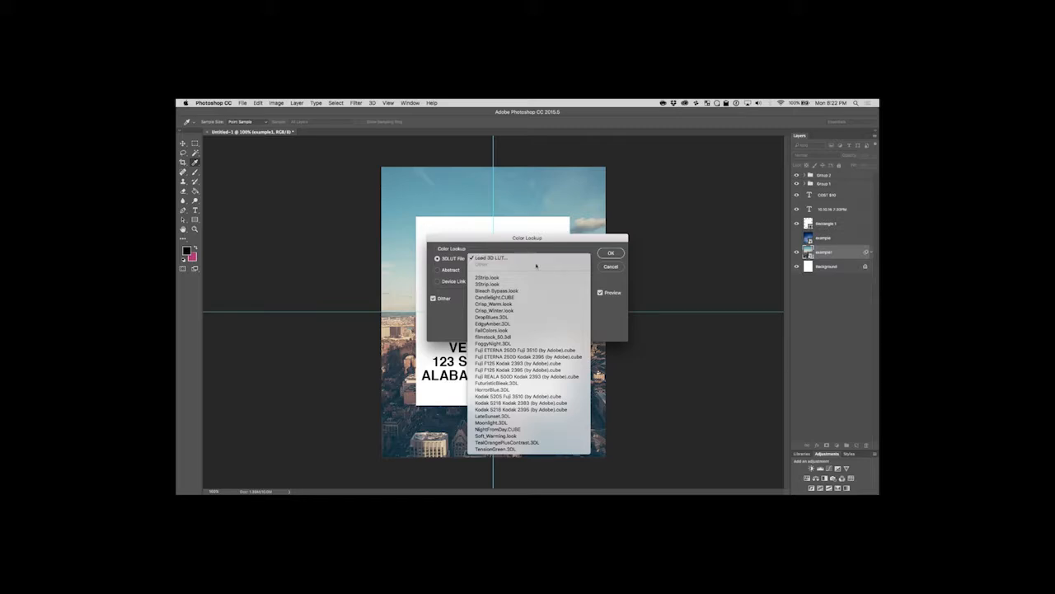
pyautogui.click(513, 389)
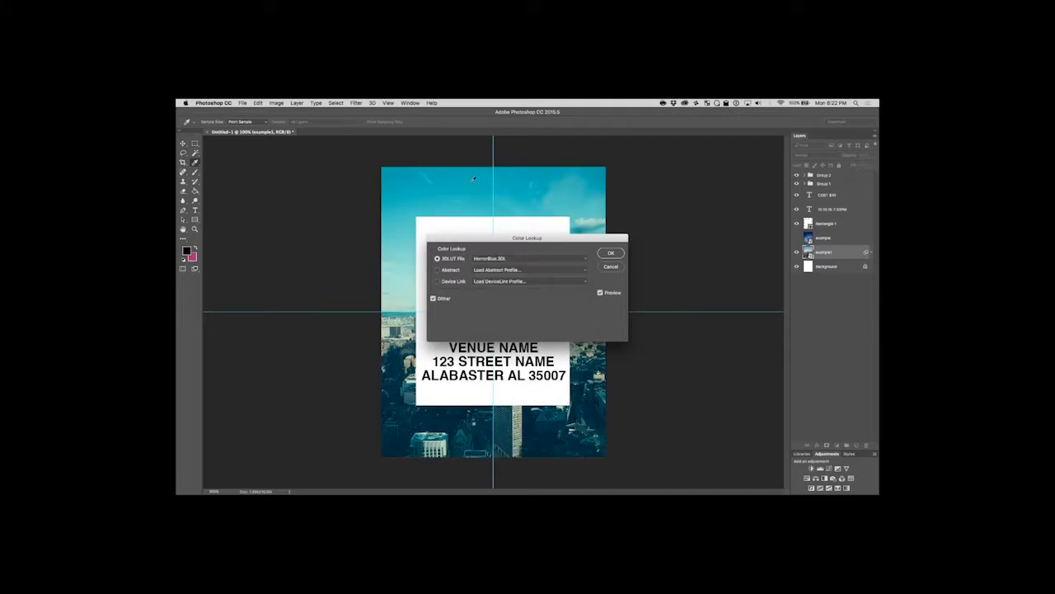
pyautogui.click(544, 258)
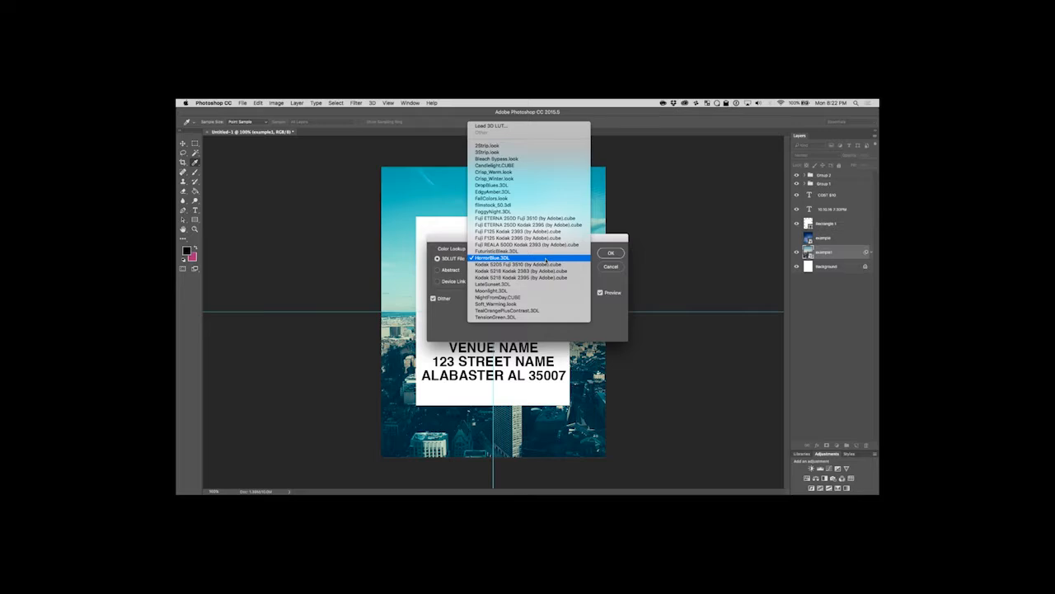
pyautogui.click(510, 291)
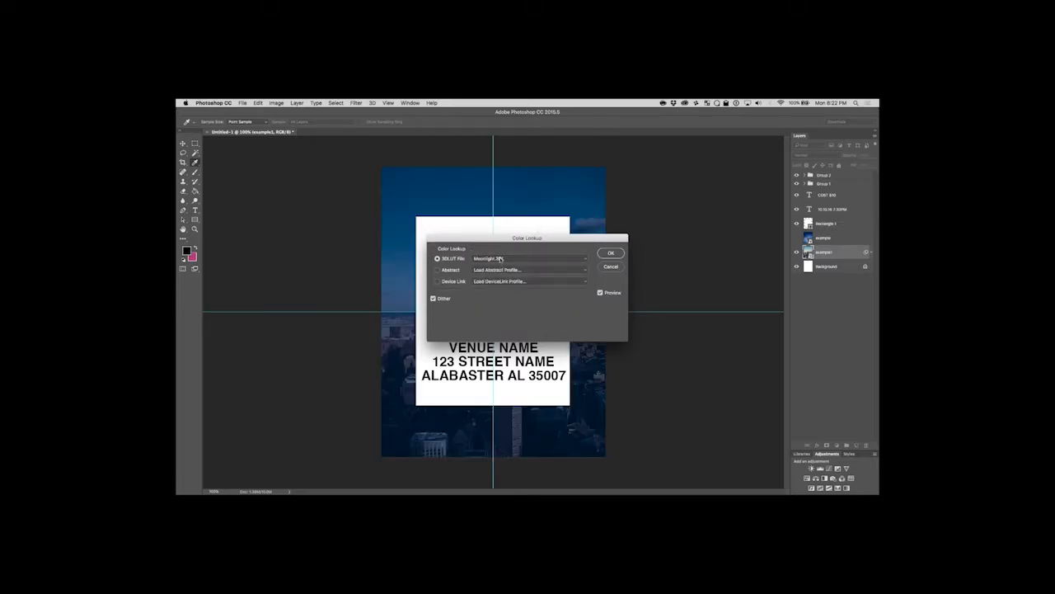
pyautogui.click(501, 259)
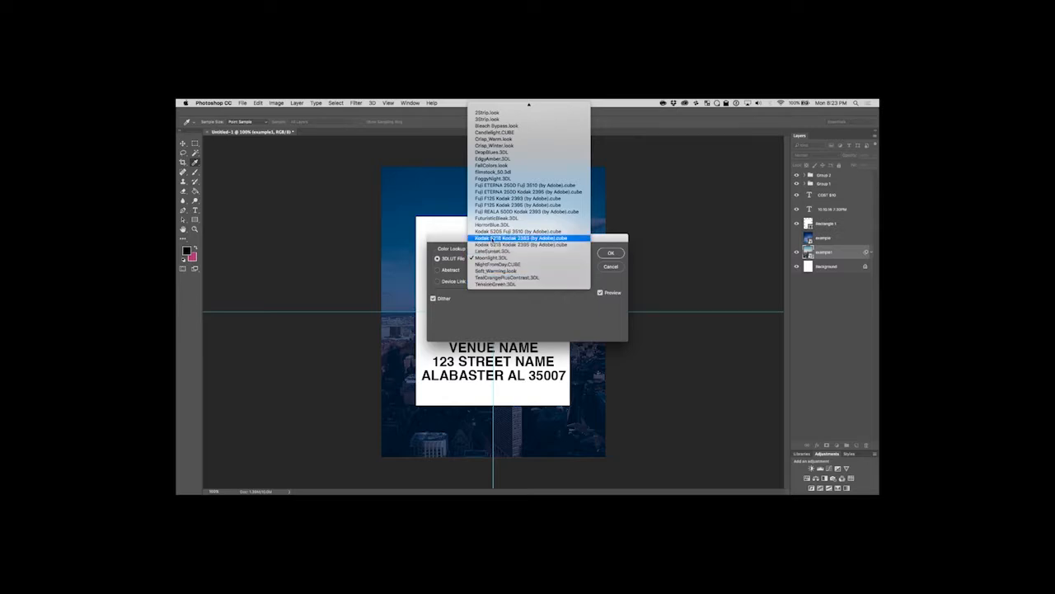
pyautogui.click(507, 285)
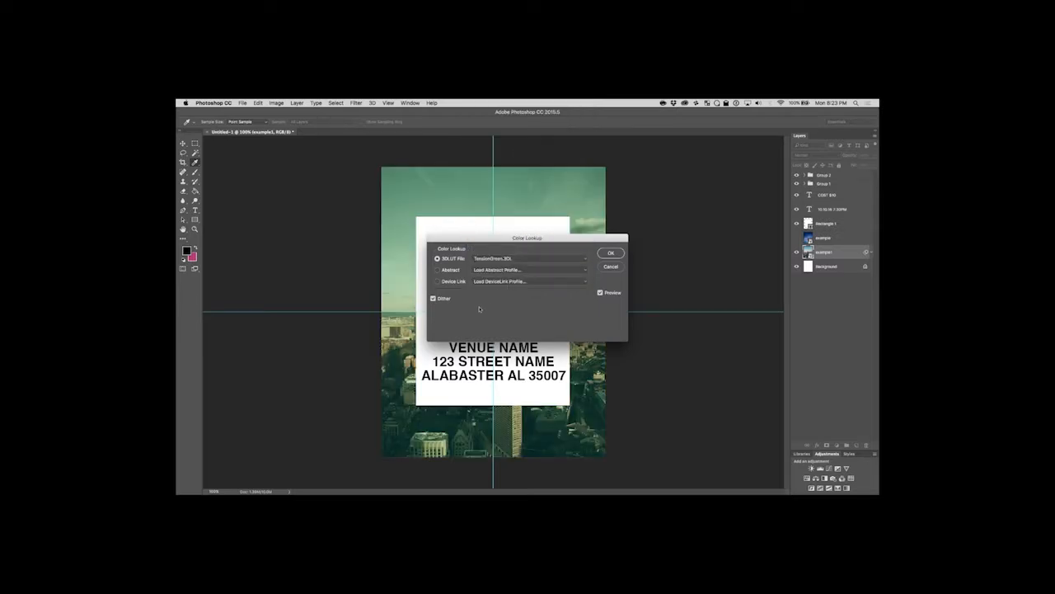
# Preview the FoggyNight, EdgyAmber and FuturisticBleak 3D LUTs on the photo, and discard the Color Lookup adjustment.
pyautogui.click(531, 259)
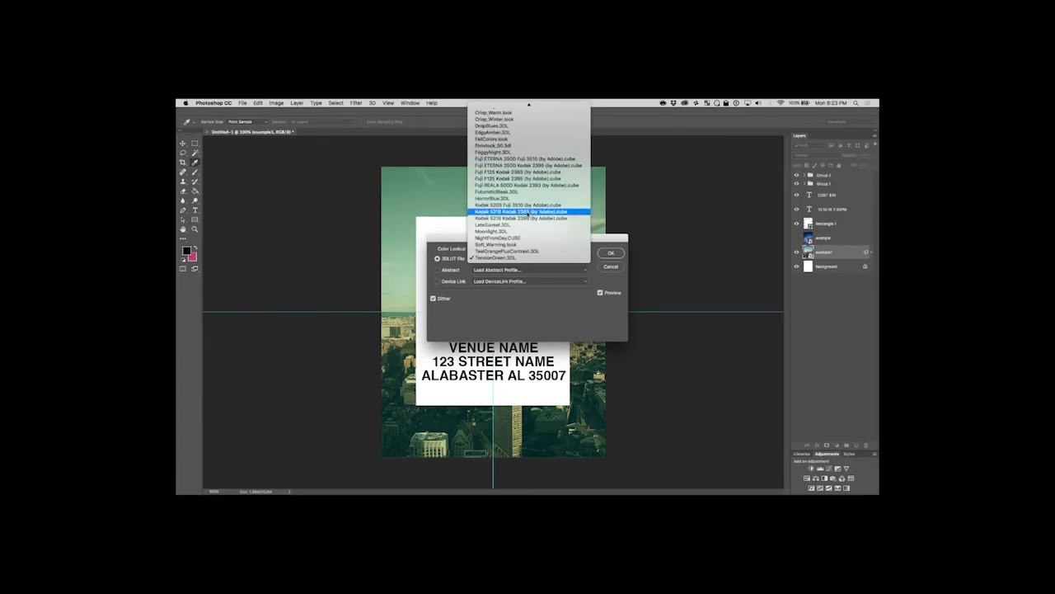
pyautogui.click(522, 152)
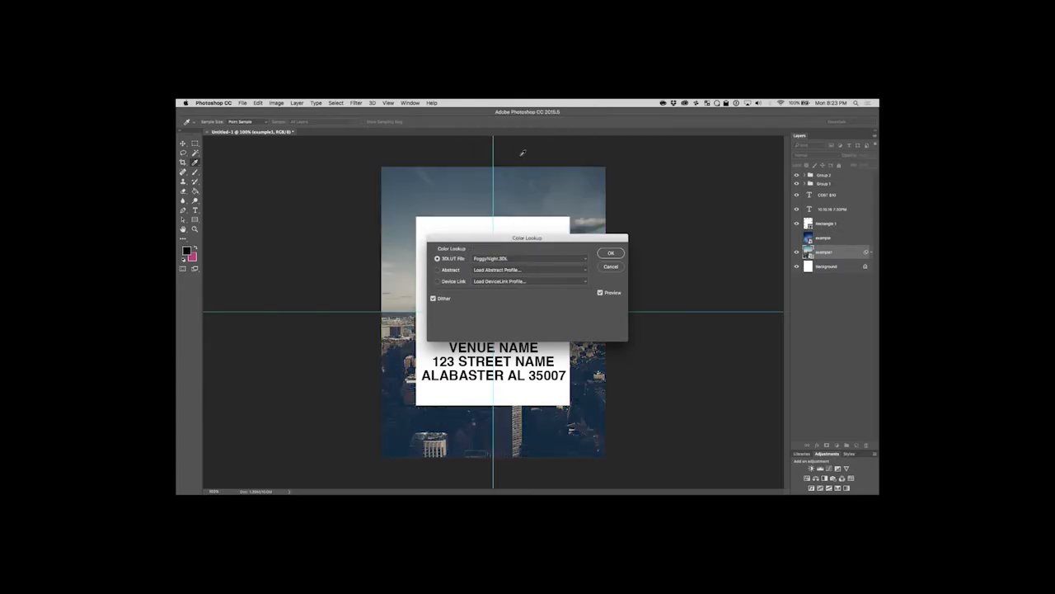
pyautogui.click(571, 262)
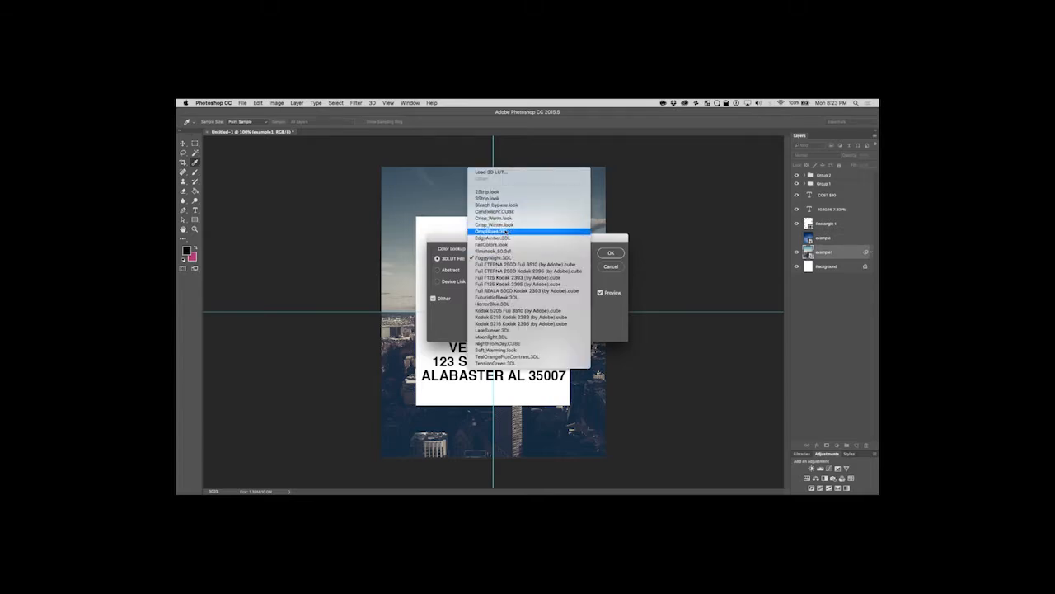
pyautogui.click(512, 237)
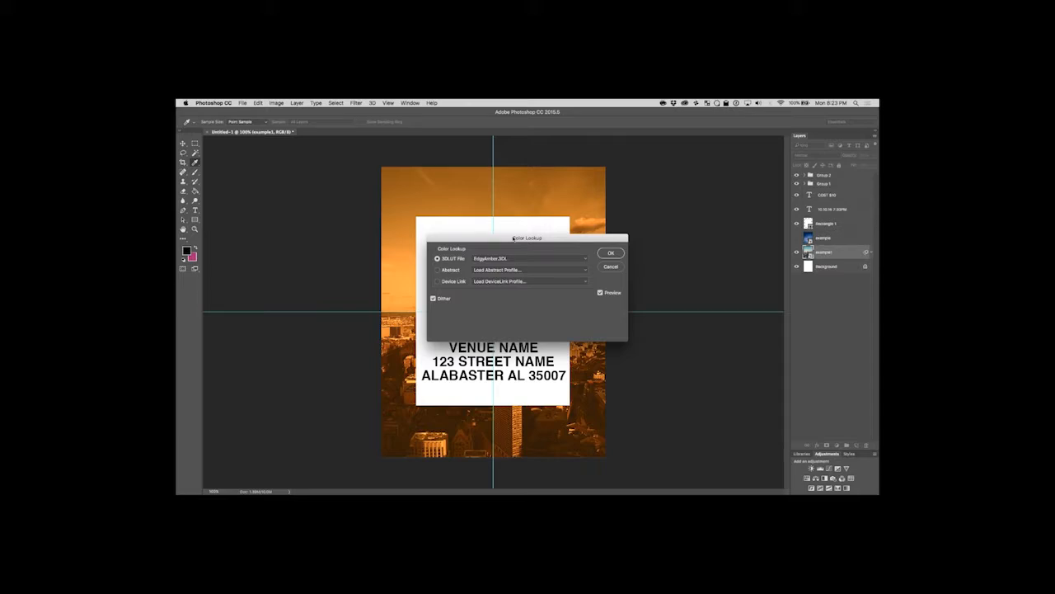
pyautogui.click(514, 261)
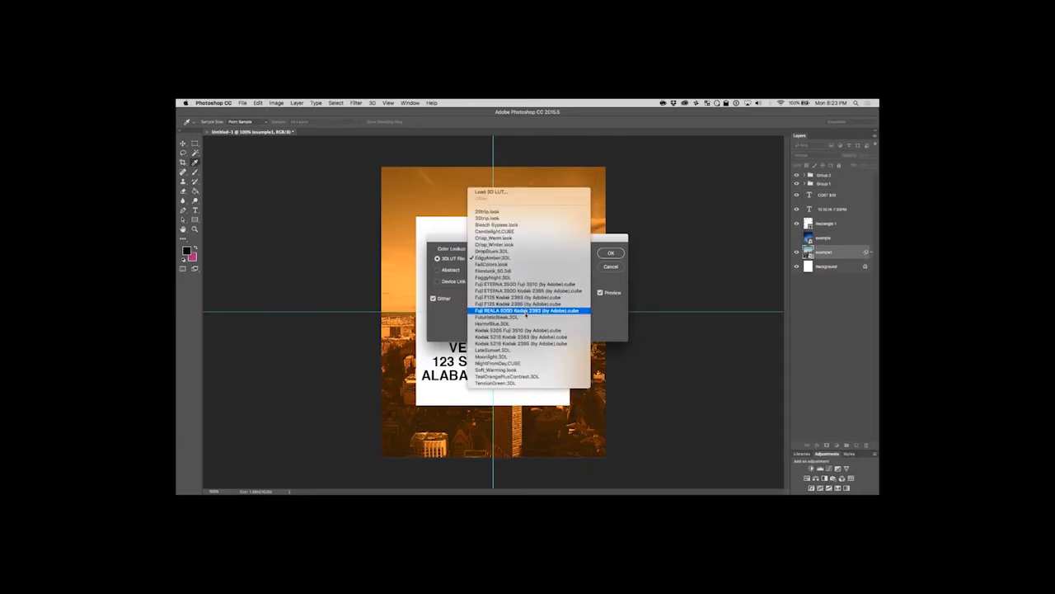
pyautogui.click(518, 317)
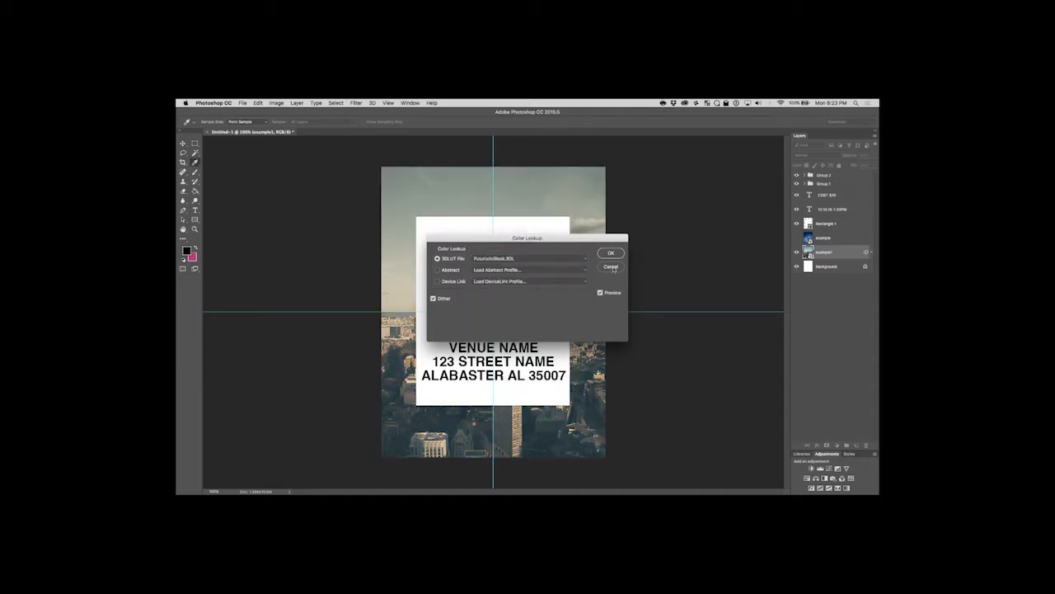
pyautogui.click(611, 268)
pyautogui.press('v')
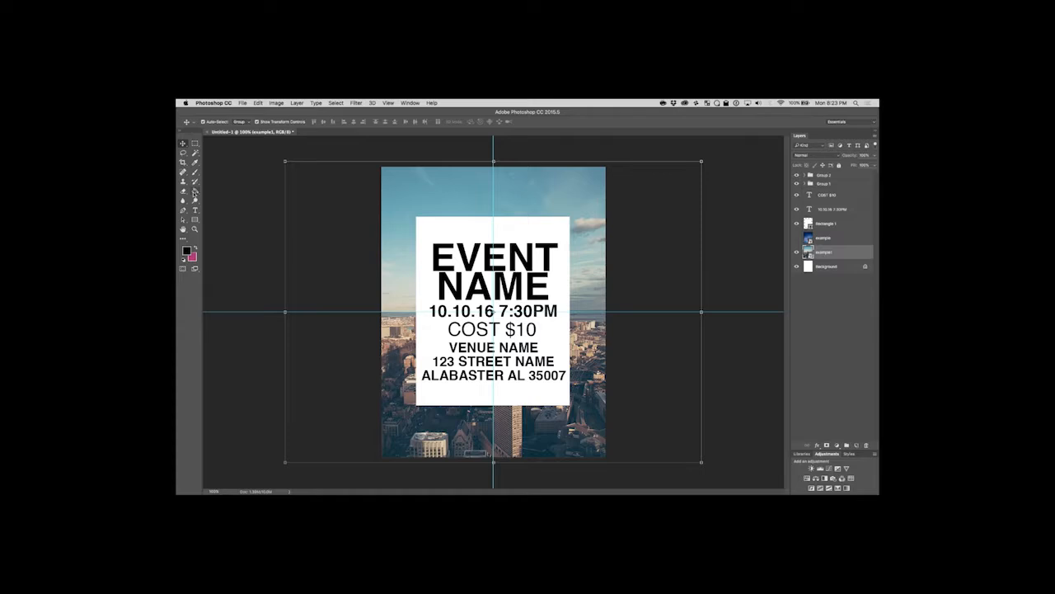
# Set up the Gradient tool as a radial gradient with the salmon pink of the Future Poster 2 theme as foreground colour.
pyautogui.click(195, 191)
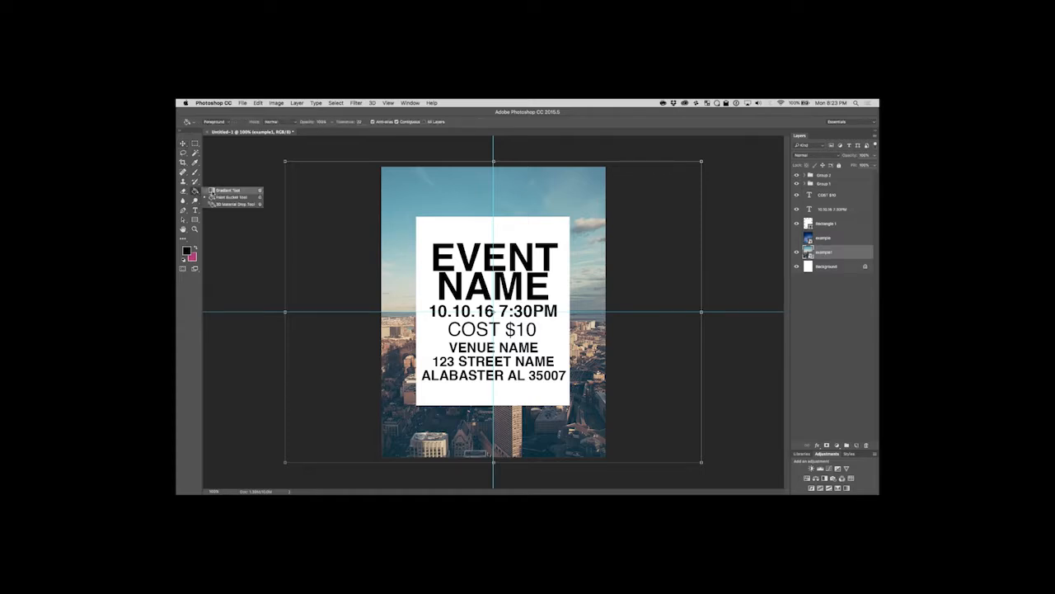
pyautogui.click(230, 190)
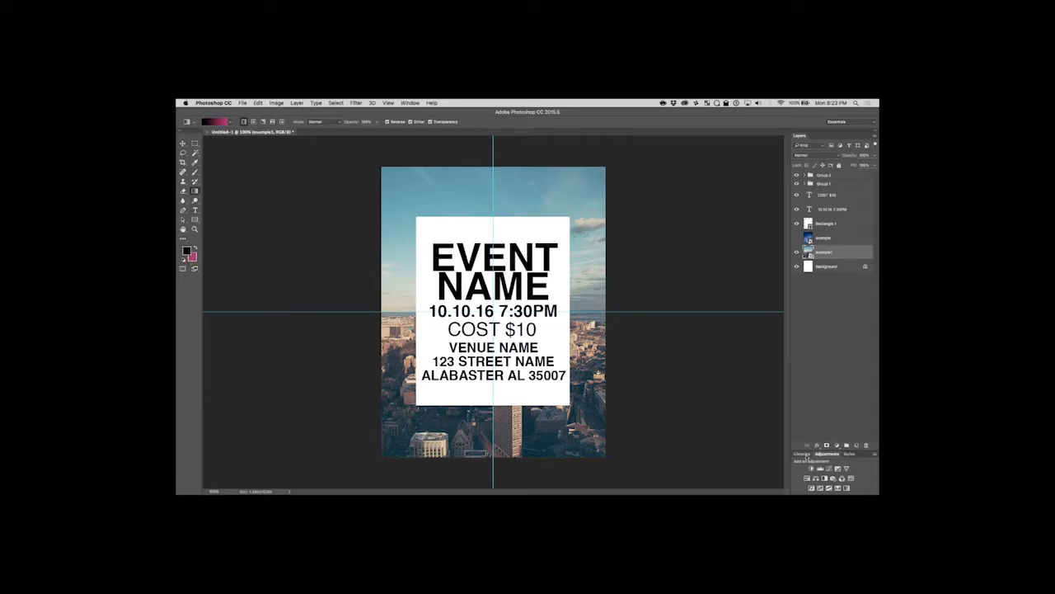
pyautogui.click(801, 454)
pyautogui.scroll(-10, 838, 427)
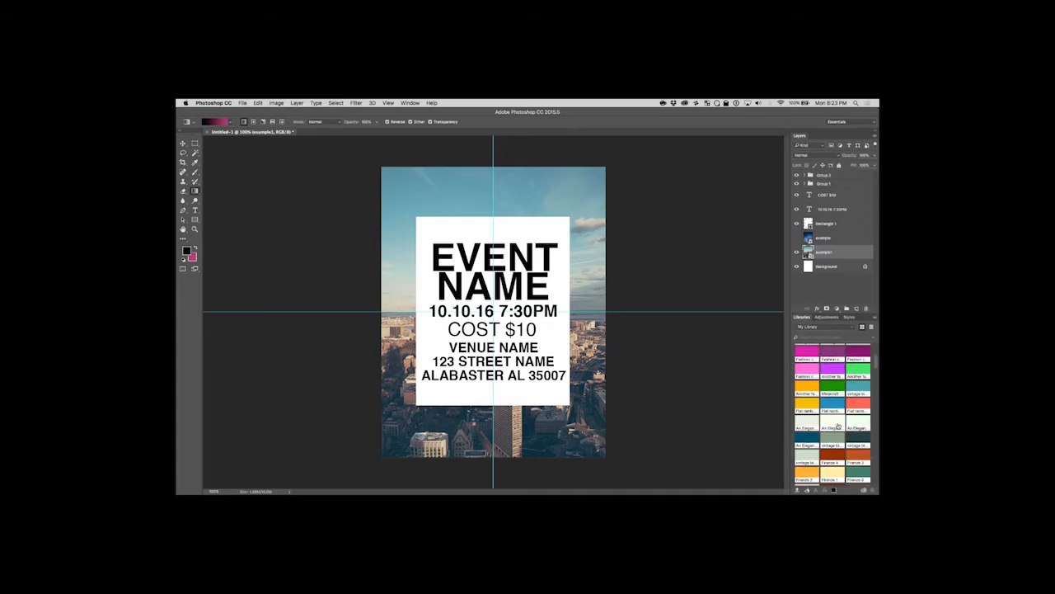
pyautogui.scroll(-2, 837, 428)
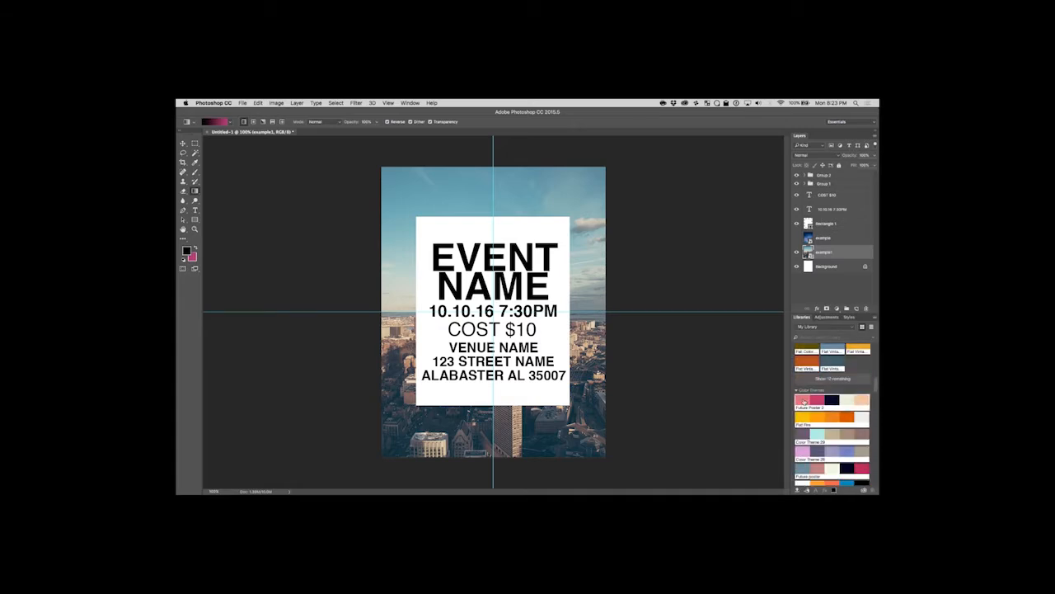
pyautogui.click(803, 402)
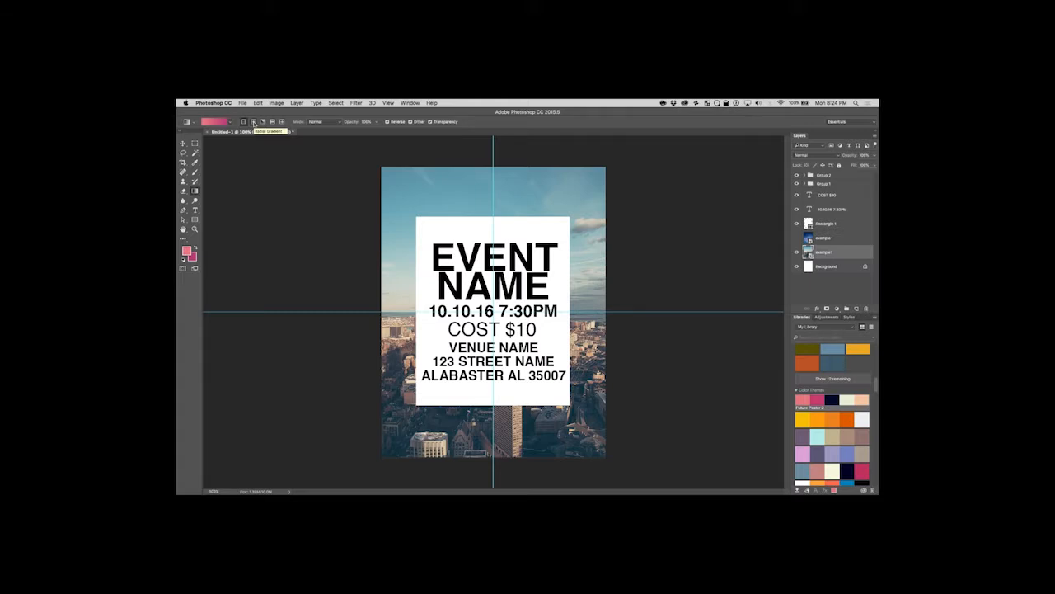
pyautogui.click(253, 122)
# Create a new layer above example1 and draw a radial gradient from the page centre to just beyond its lower-right corner.
pyautogui.press('super+shift+n')
pyautogui.press('Return')
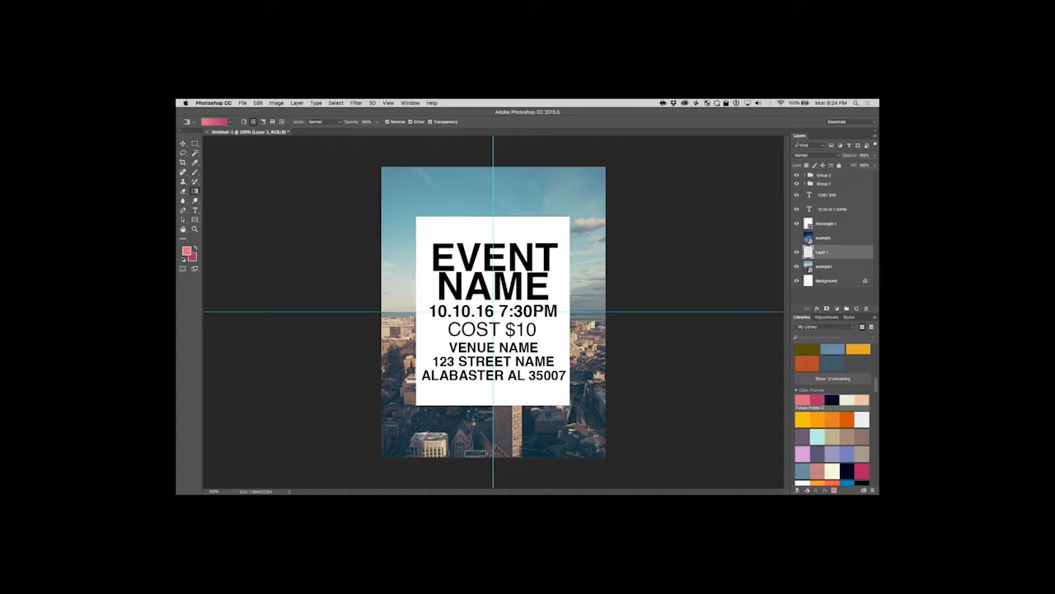
pyautogui.moveTo(493, 312); pyautogui.dragTo(615, 471)
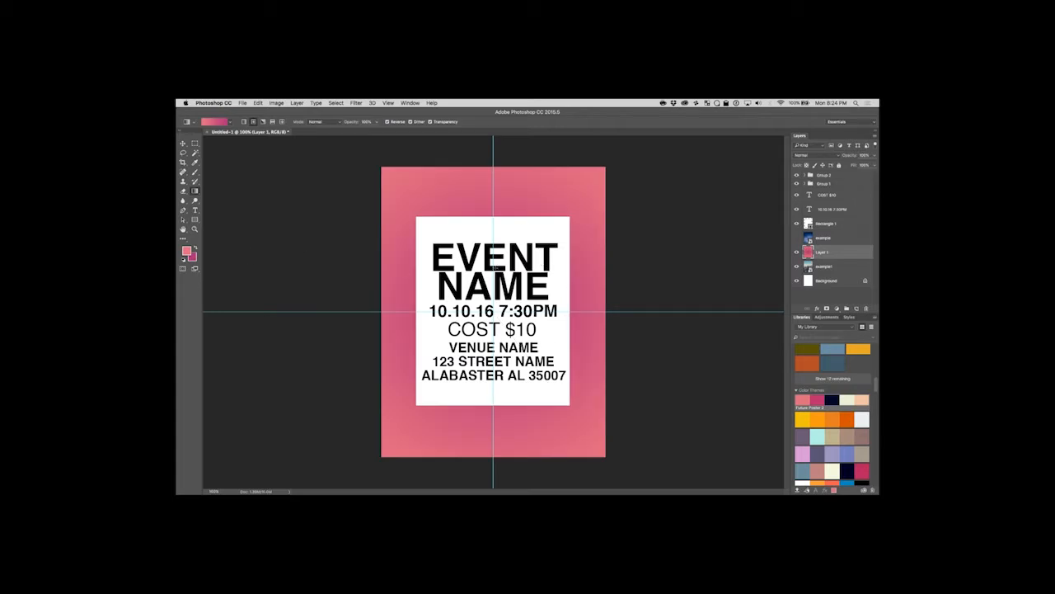
# Swap the foreground and background colours and redraw the radial gradient from the page centre to just past the white rectangle's lower-right corner.
pyautogui.click(195, 248)
pyautogui.moveTo(494, 315); pyautogui.dragTo(622, 458)
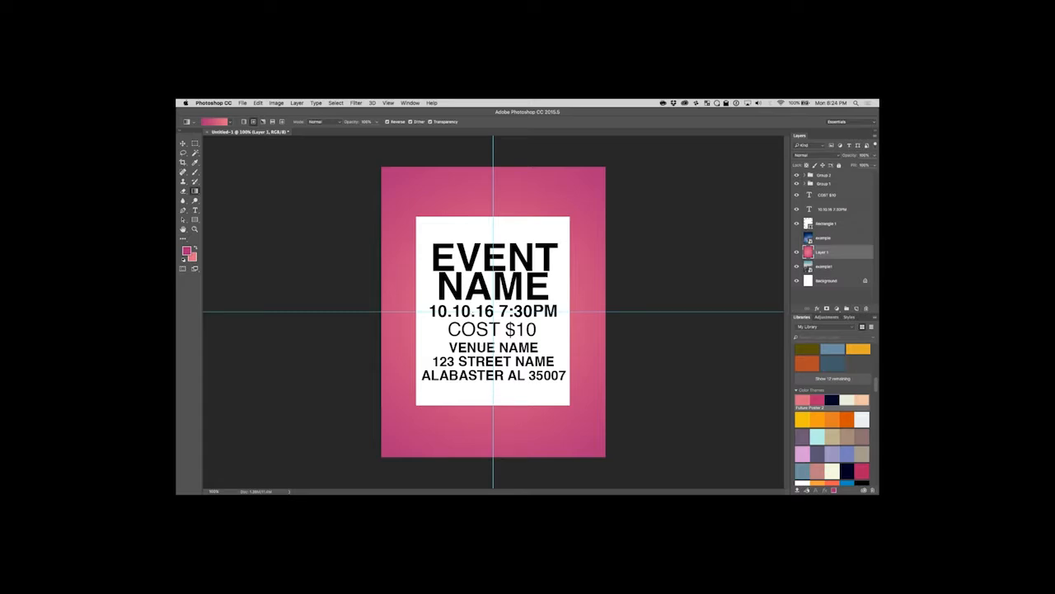
pyautogui.moveTo(495, 315); pyautogui.dragTo(575, 414)
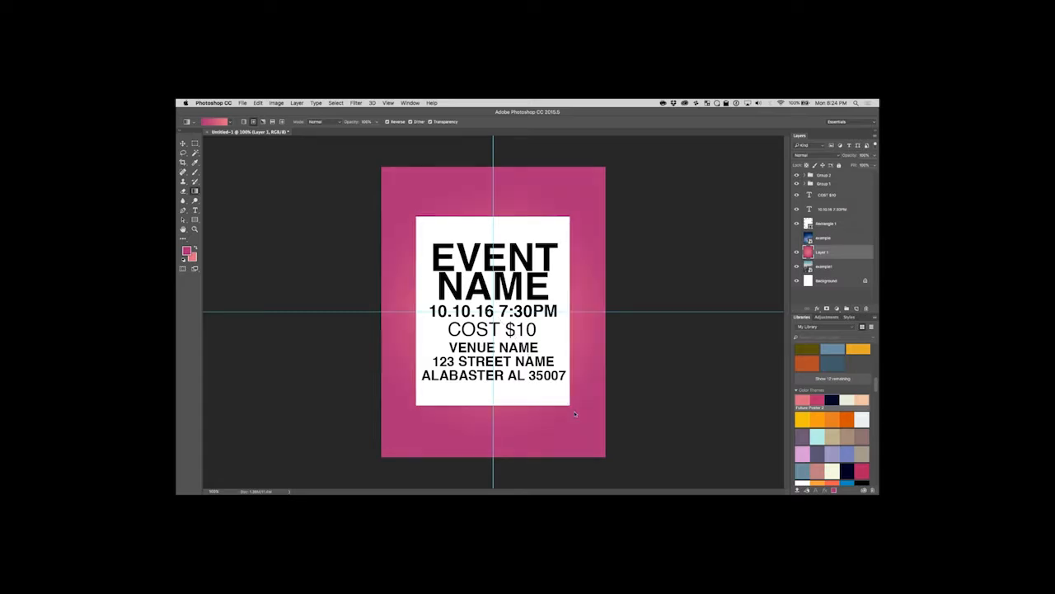
# Redraw the radial gradient from the page centre to far beyond the page corner, and again to just below the white rectangle's lower-right corner.
pyautogui.moveTo(494, 313); pyautogui.dragTo(736, 489)
pyautogui.moveTo(494, 313); pyautogui.dragTo(573, 433)
# Lower the gradient layer's fill to 54% to preview it over the photo, and restore it to 100%.
pyautogui.click(875, 166)
pyautogui.moveTo(875, 175); pyautogui.dragTo(859, 175)
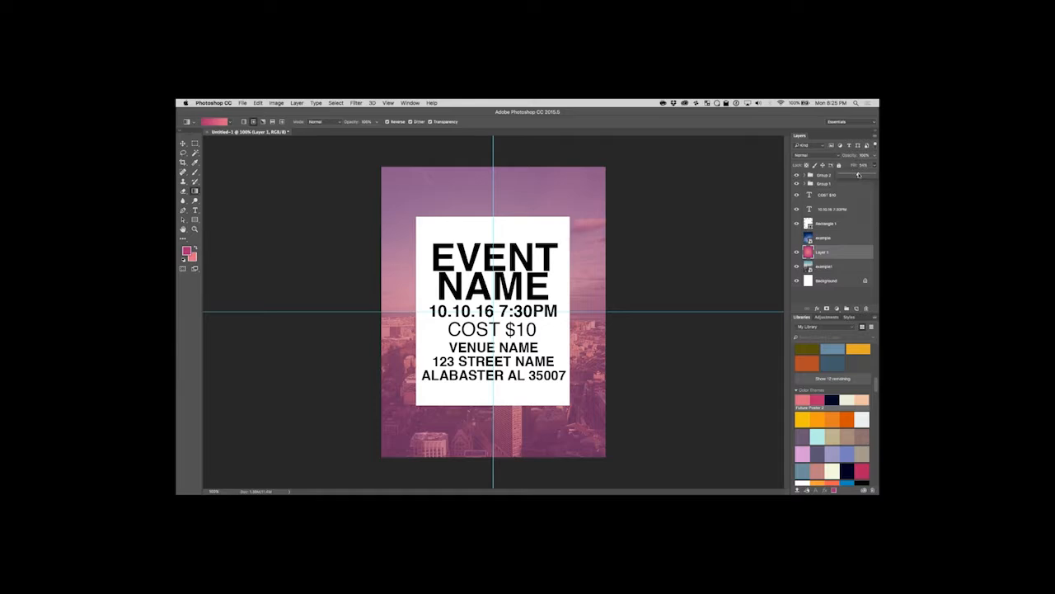
pyautogui.moveTo(859, 175); pyautogui.dragTo(876, 175)
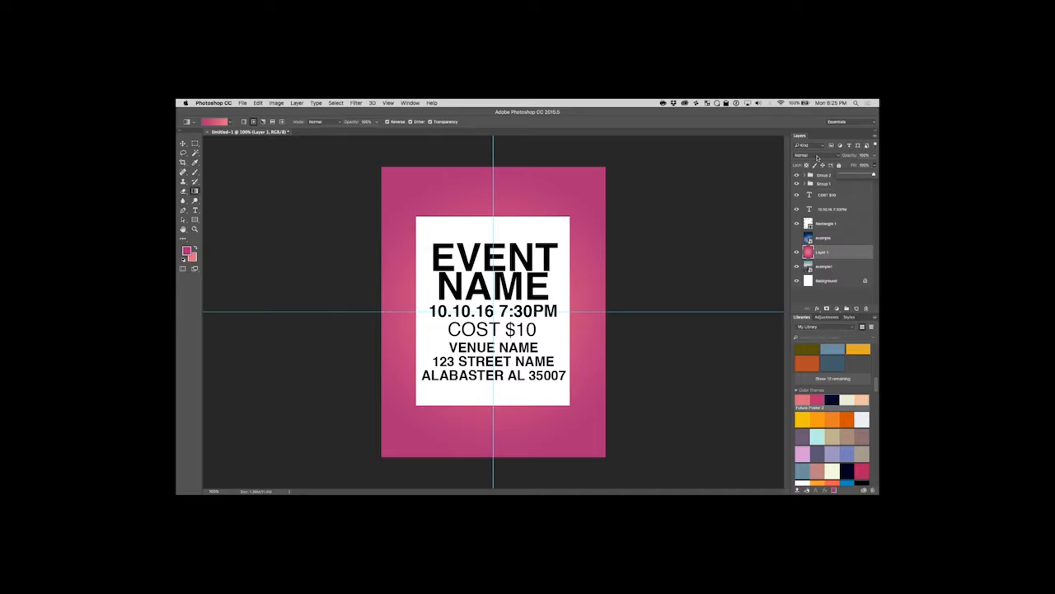
# Try the Multiply, Screen and Overlay blend modes on the gradient layer over the city photo.
pyautogui.click(817, 156)
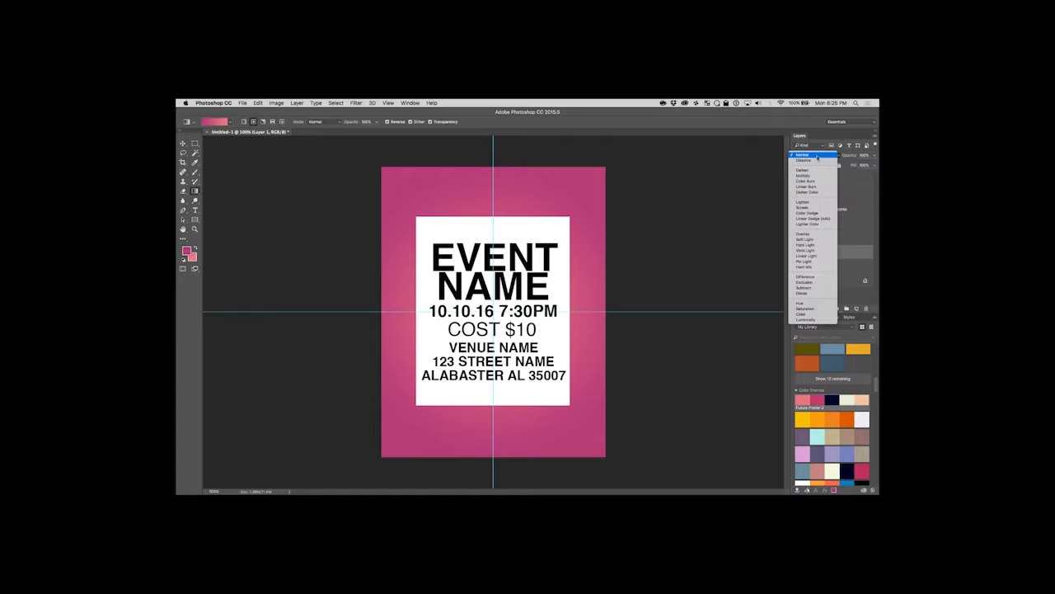
pyautogui.click(812, 175)
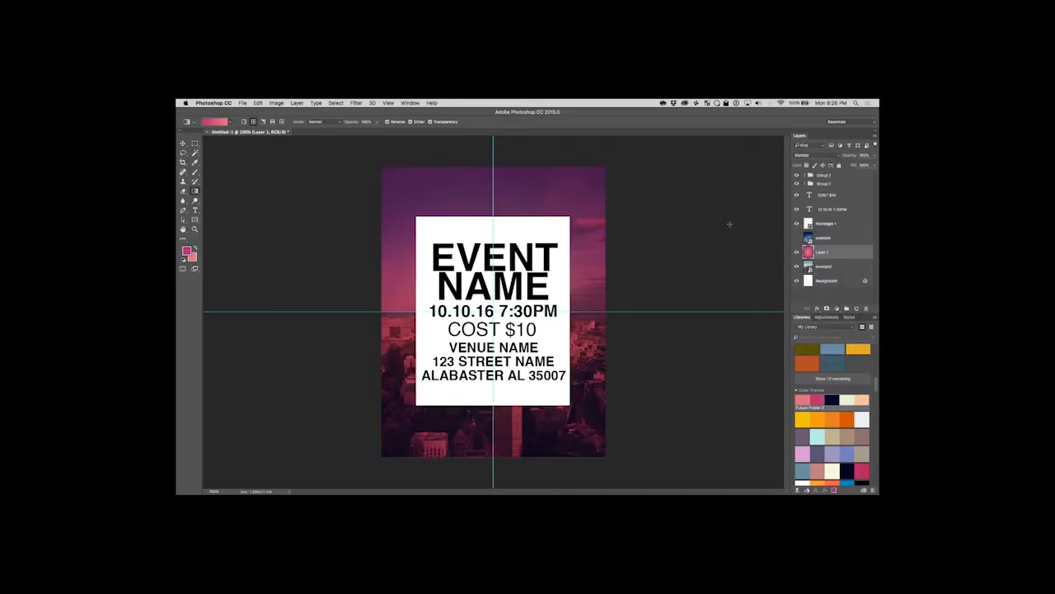
pyautogui.click(831, 155)
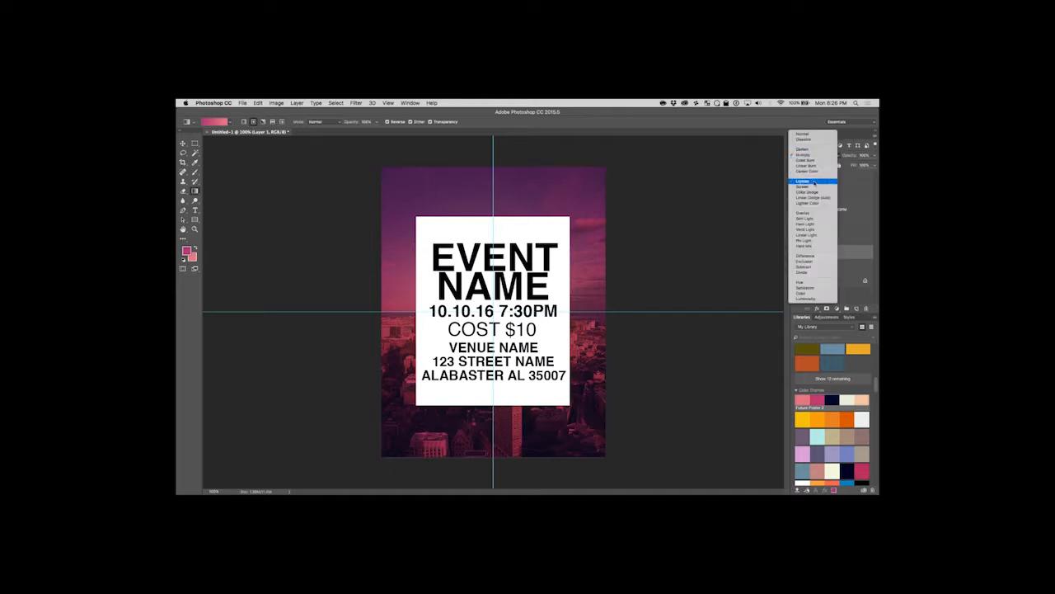
pyautogui.click(812, 188)
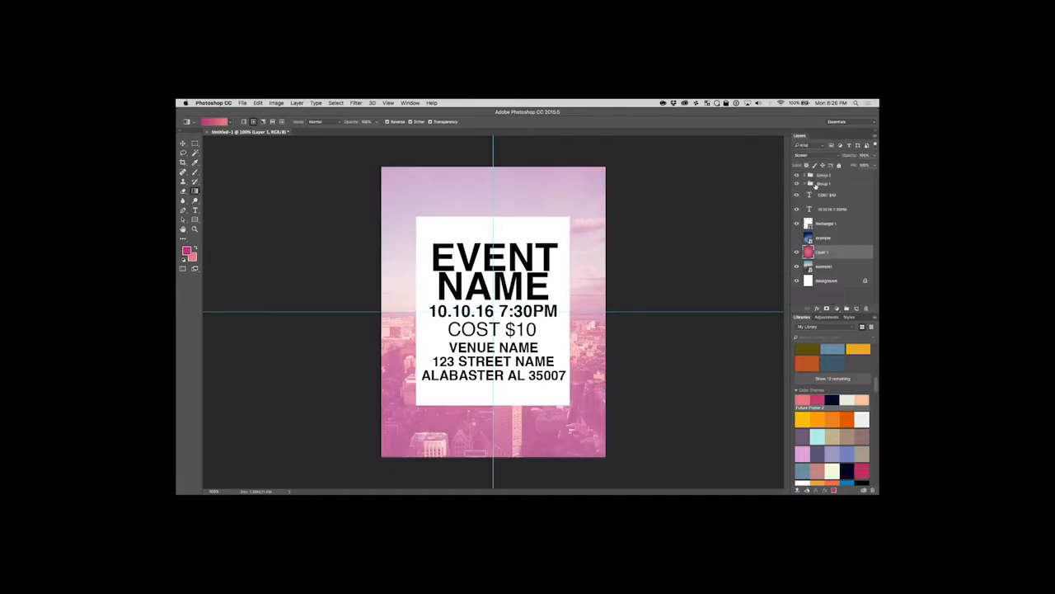
pyautogui.click(812, 155)
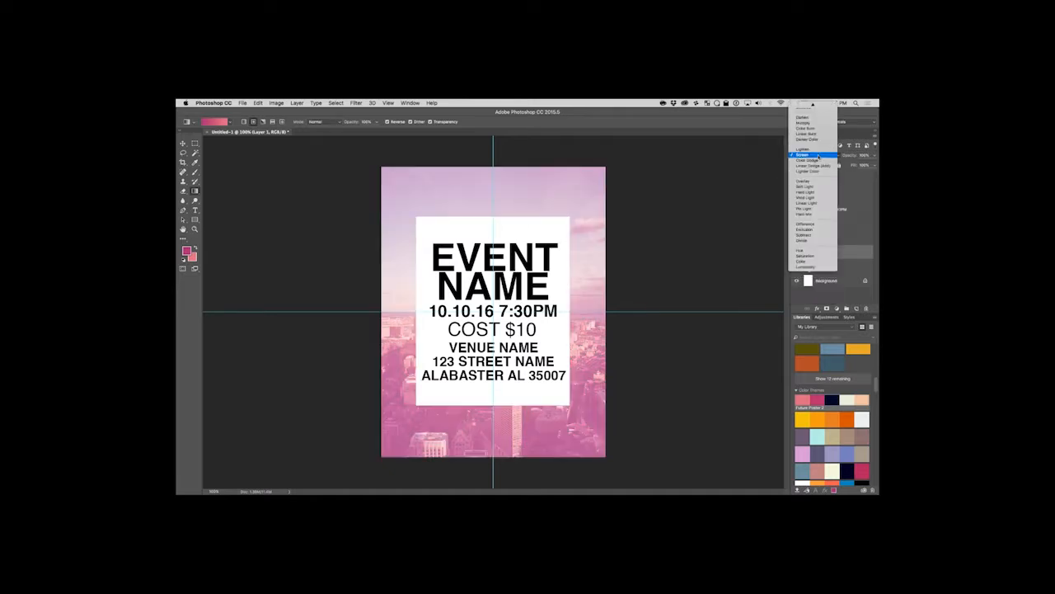
pyautogui.click(815, 183)
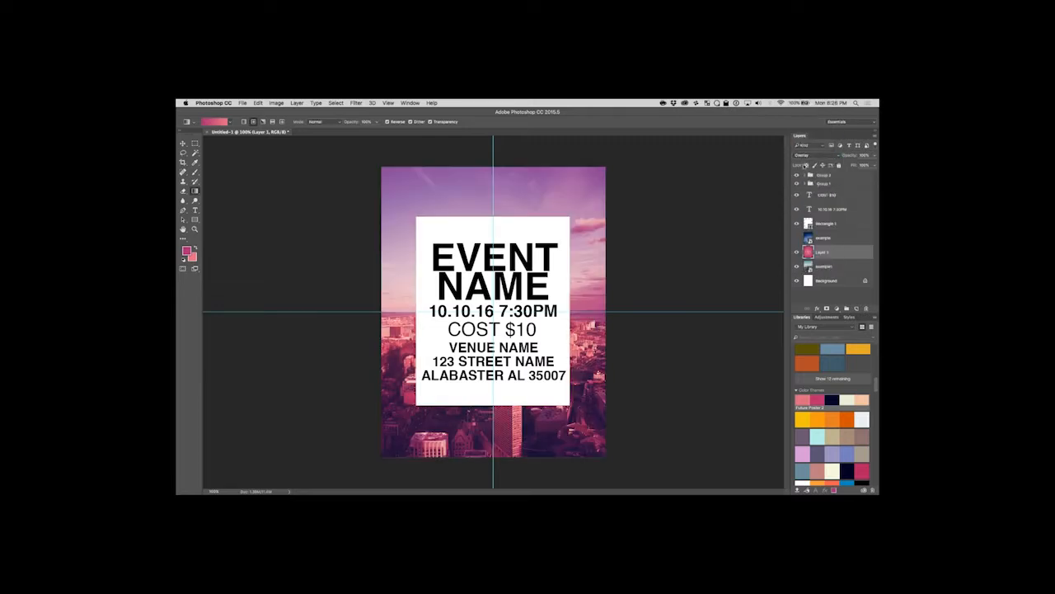
# Set the gradient layer's blend mode to Multiply with its fill at about 84%, and deselect the layer.
pyautogui.click(806, 155)
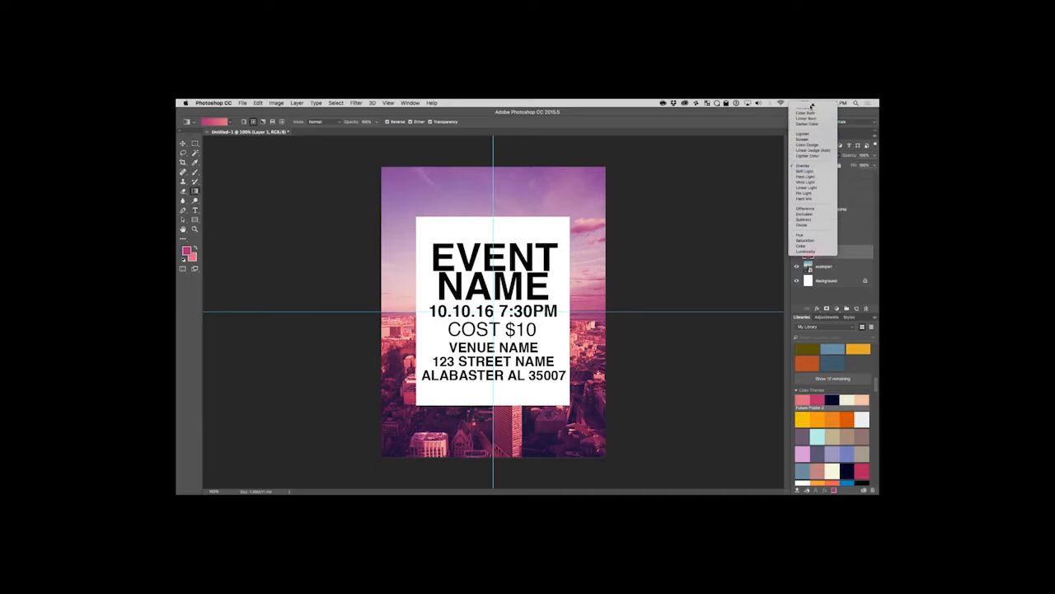
pyautogui.click(807, 122)
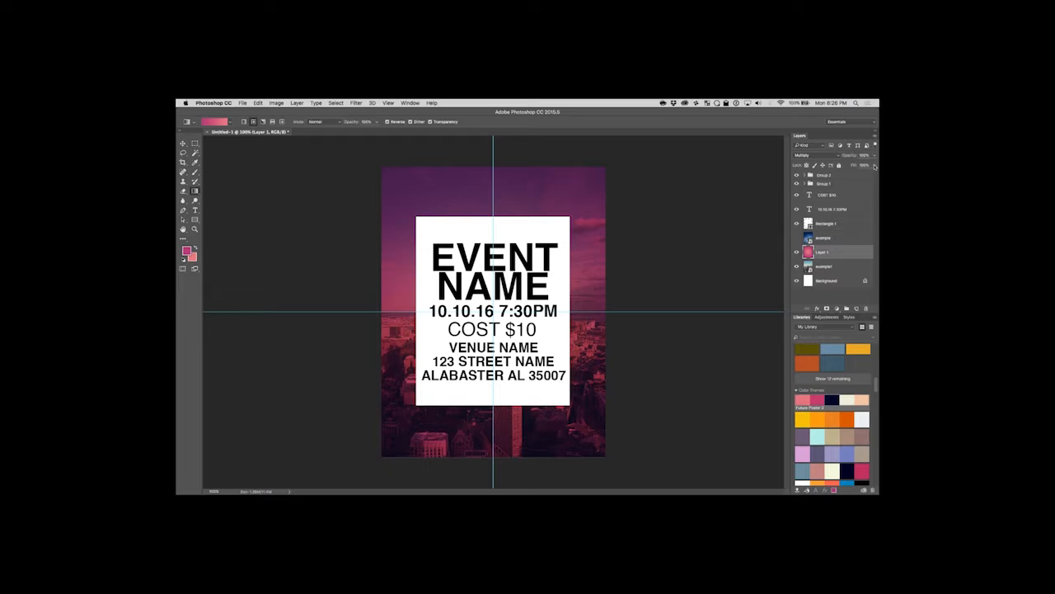
pyautogui.moveTo(875, 165); pyautogui.dragTo(868, 175)
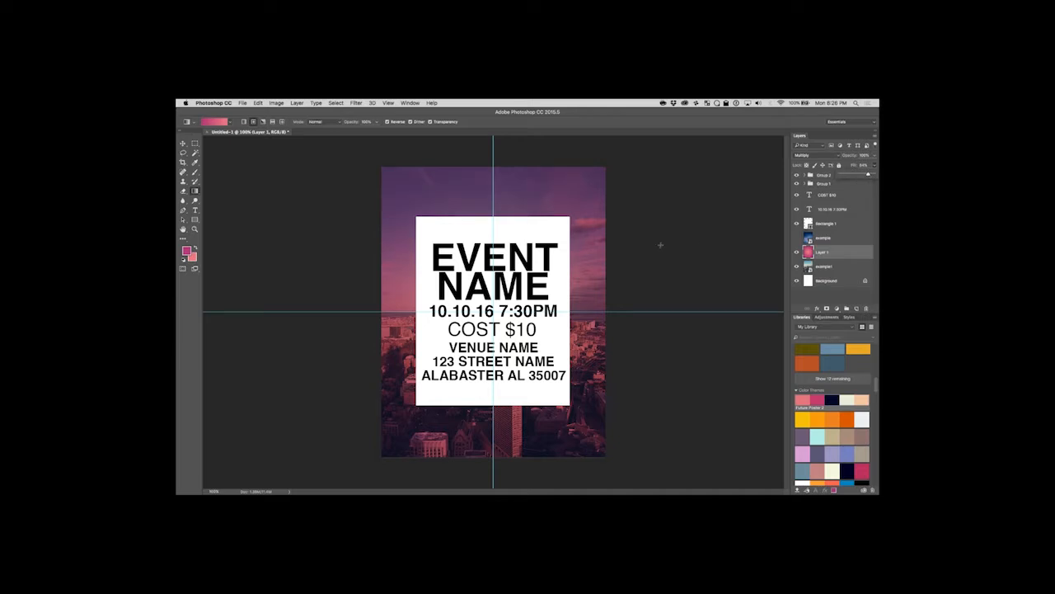
pyautogui.press('v')
pyautogui.click(274, 205)
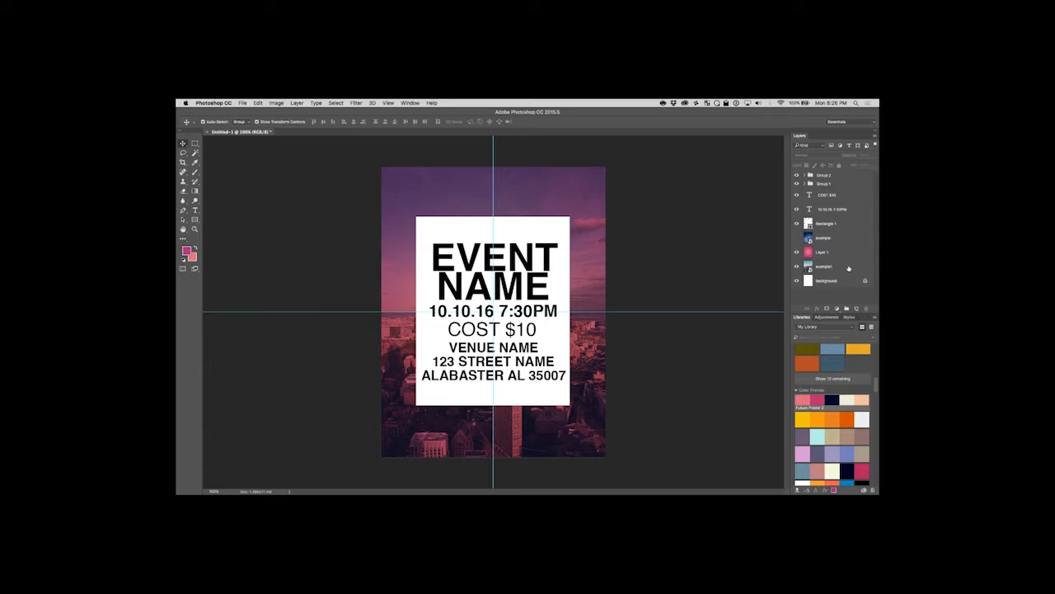
# Add a Color Lookup adjustment layer directly above the example1 photo, beneath the gradient layer.
pyautogui.click(848, 268)
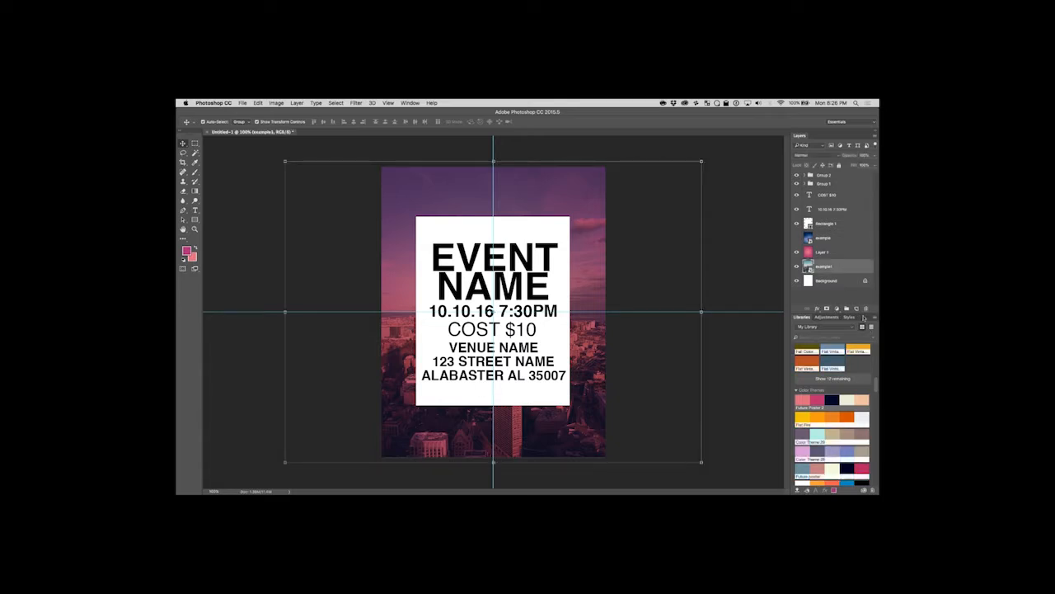
pyautogui.click(827, 317)
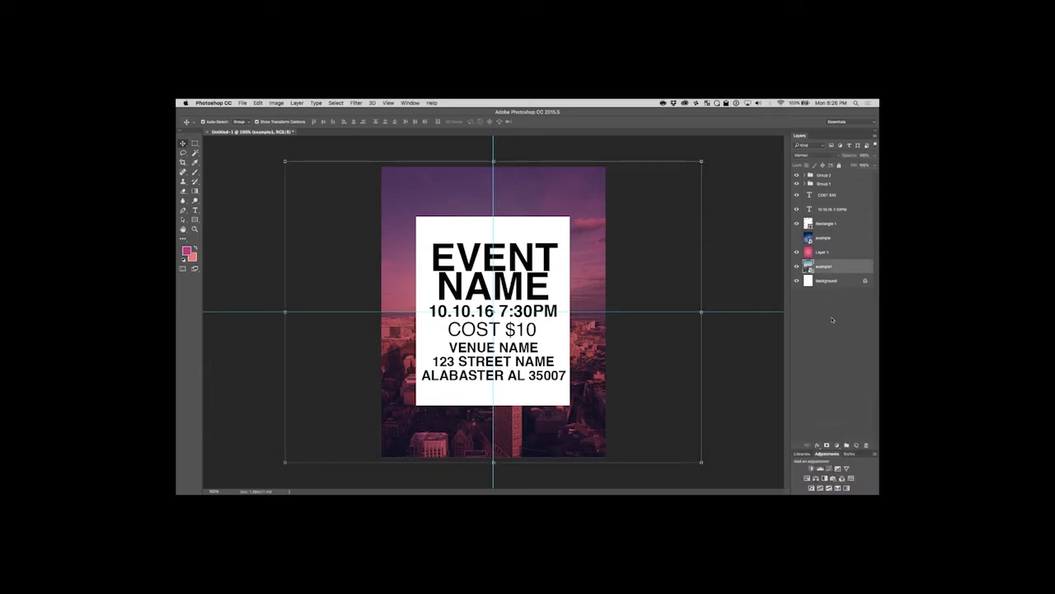
pyautogui.click(851, 478)
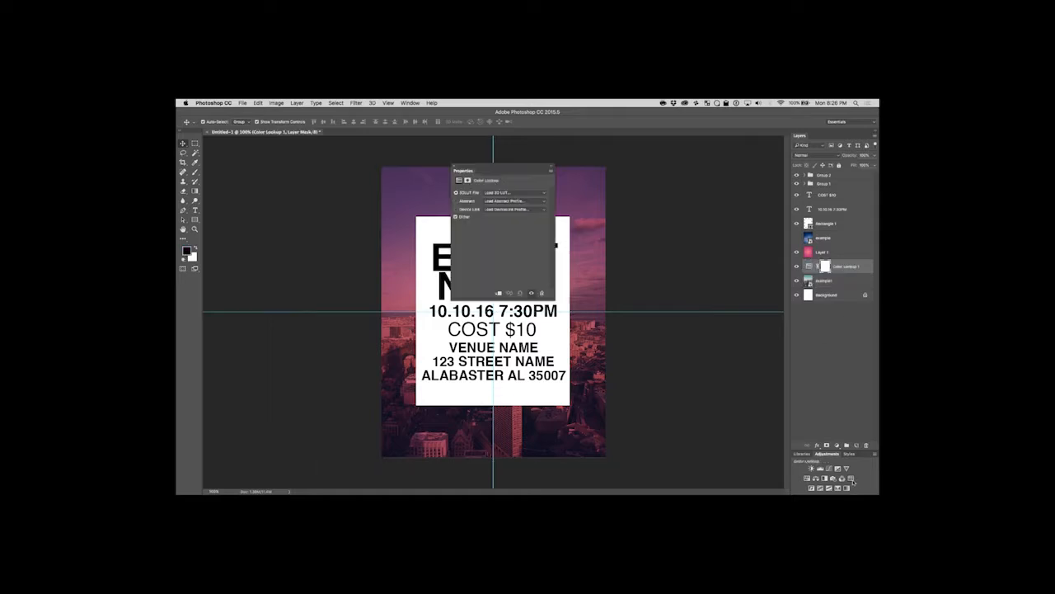
# Preview the EdgyAmber and Moonlight 3D LUTs in the Color Lookup adjustment.
pyautogui.click(522, 192)
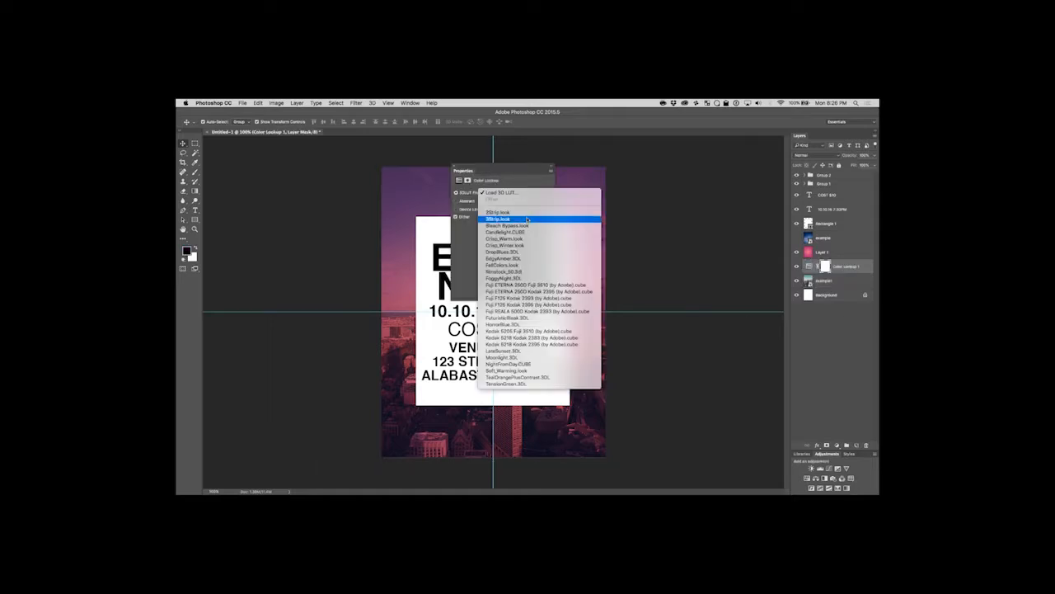
pyautogui.click(528, 260)
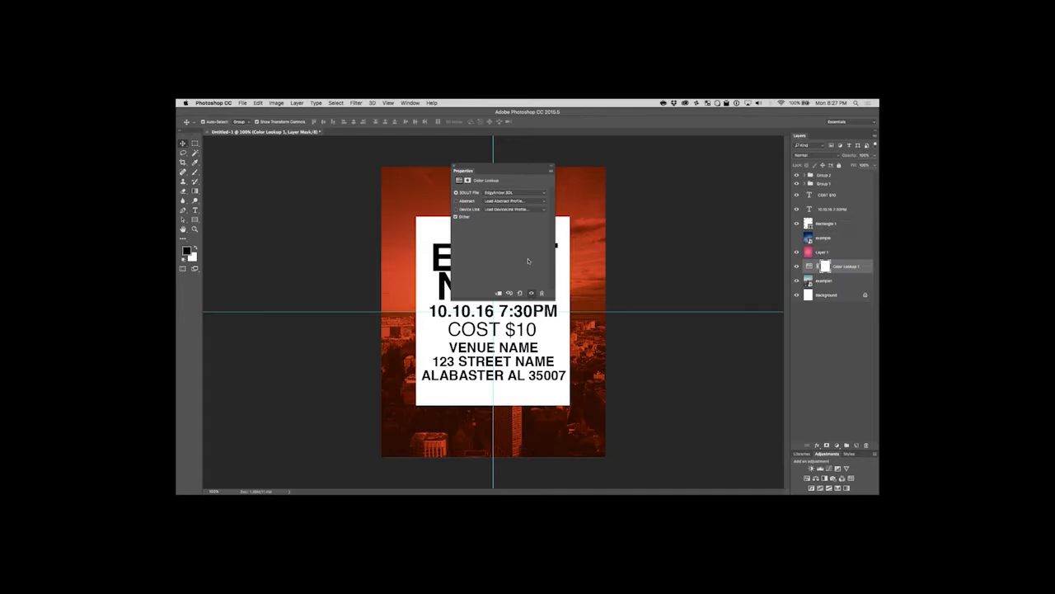
pyautogui.click(495, 192)
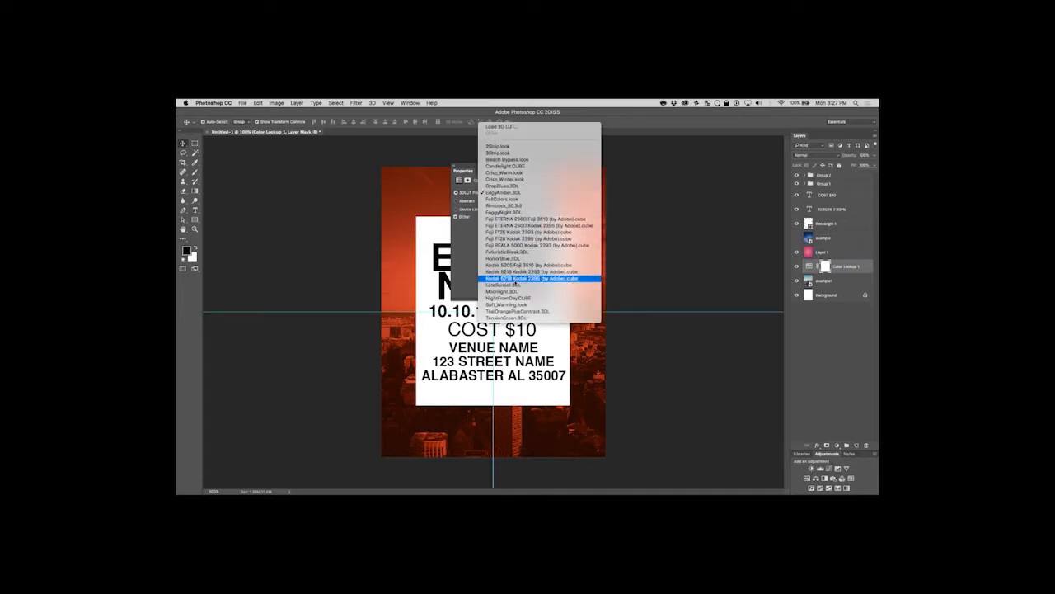
pyautogui.click(512, 291)
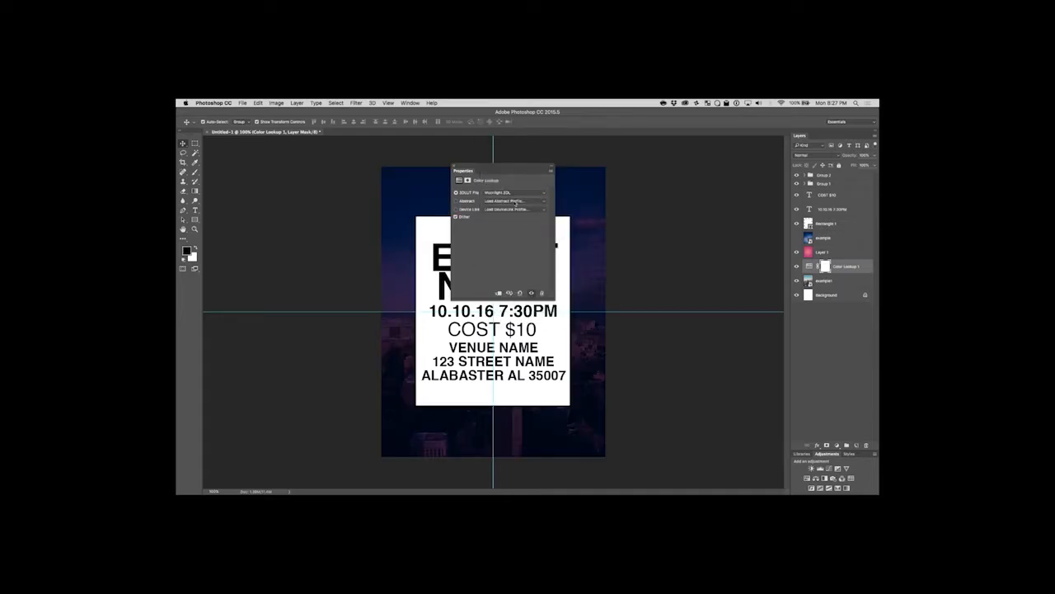
# Apply the Soft_Warming 3D LUT to the Color Lookup adjustment, close its settings and deselect the layer.
pyautogui.click(513, 192)
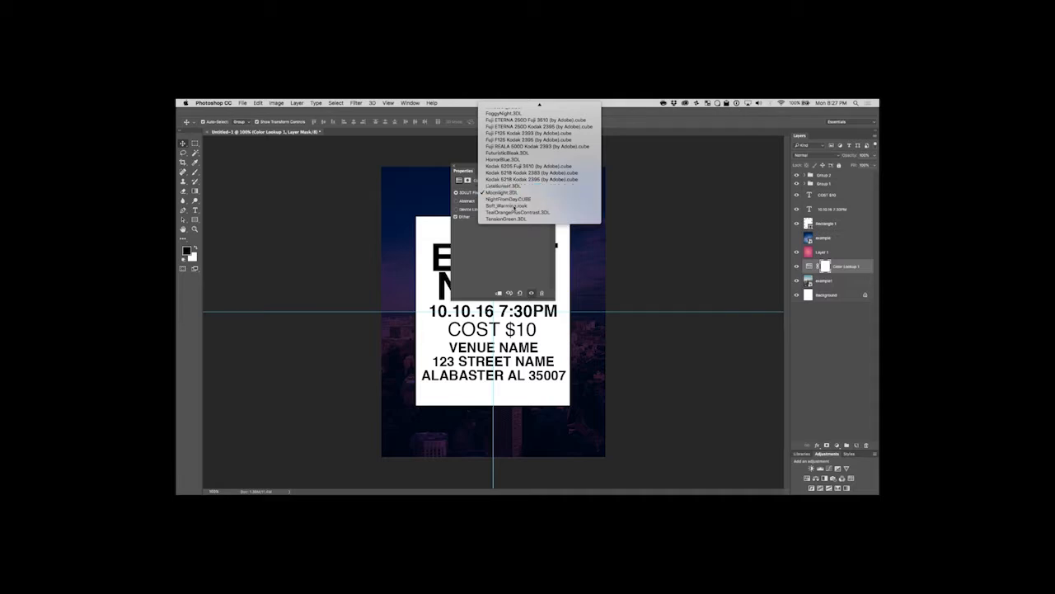
pyautogui.click(511, 205)
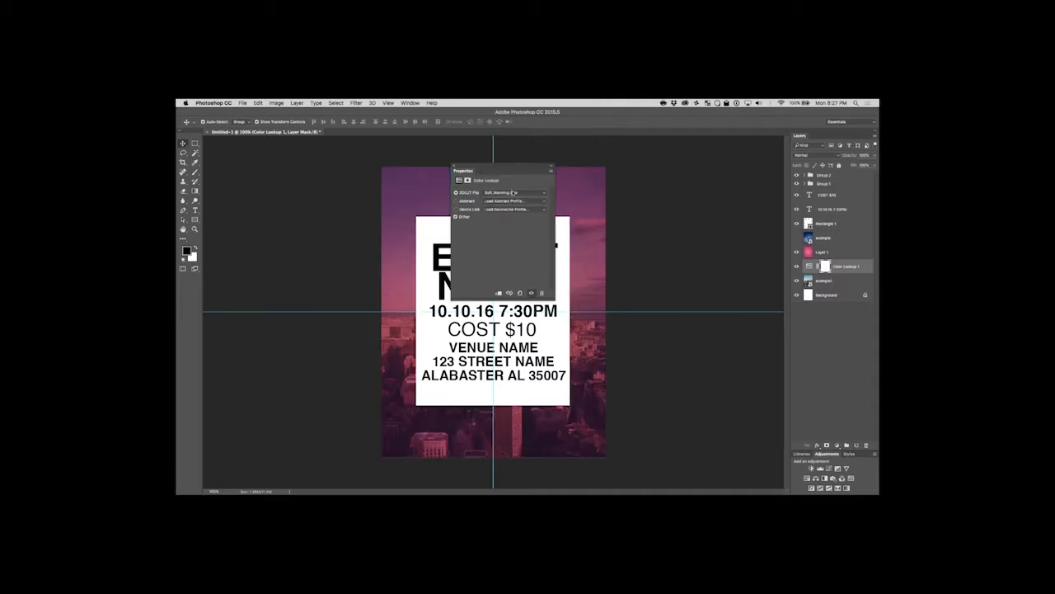
pyautogui.click(454, 165)
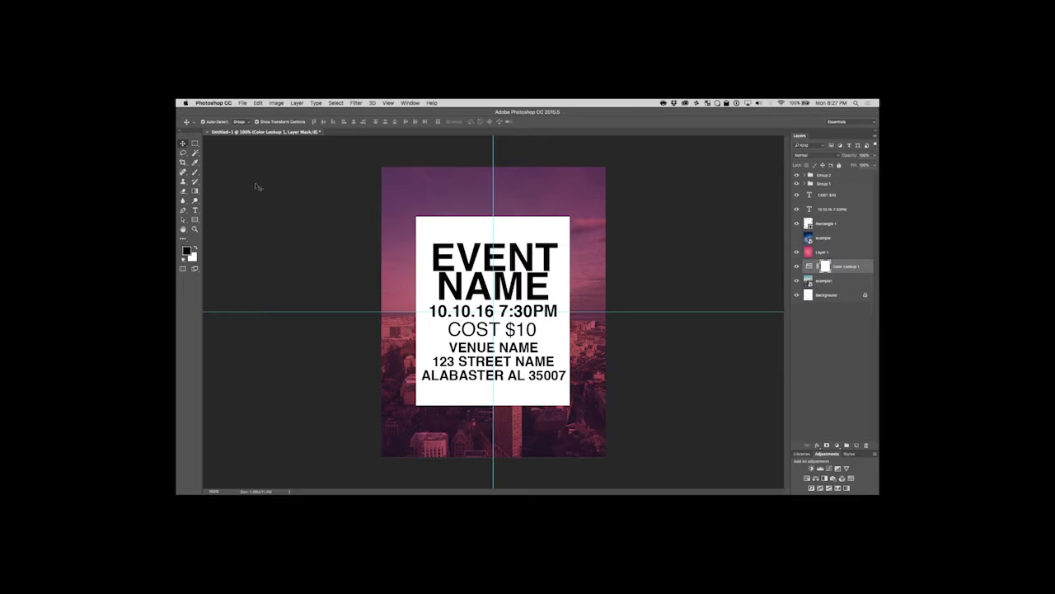
pyautogui.click(303, 232)
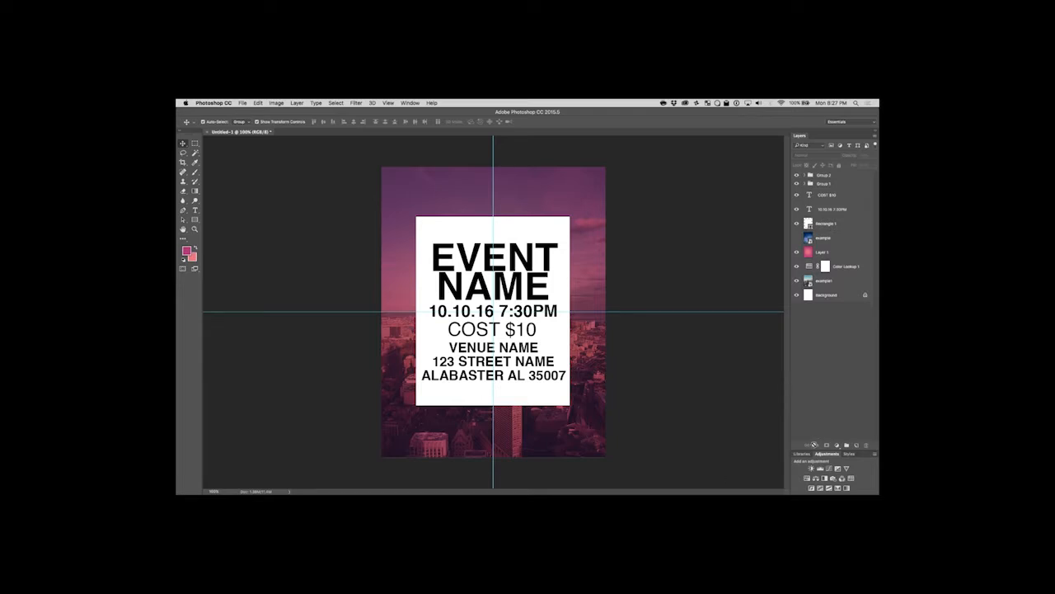
# Look through the saved colour themes in My Library, from Future Poster 2 to the end of the theme list.
pyautogui.click(802, 453)
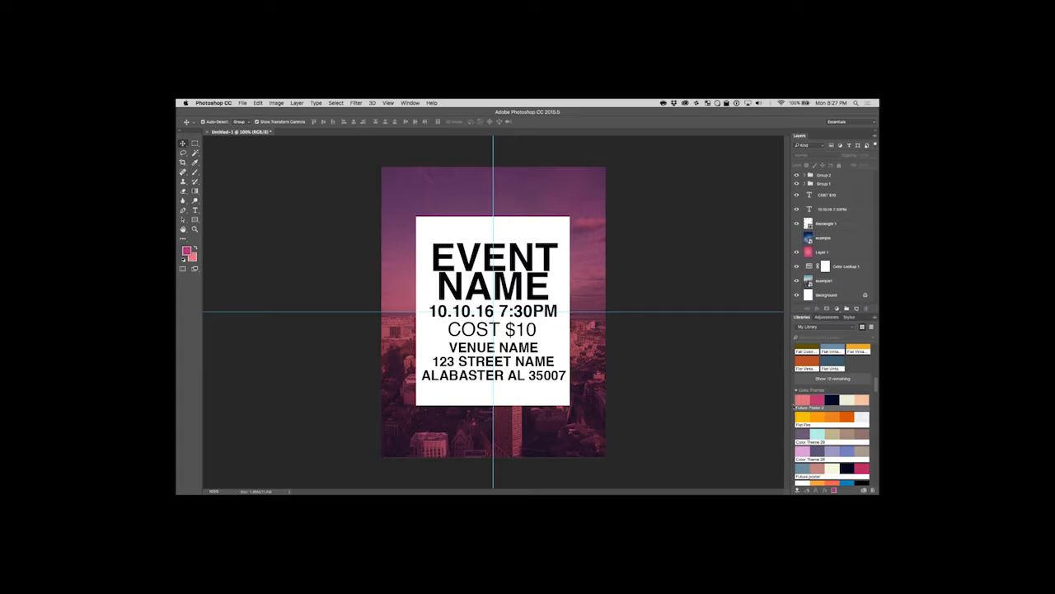
pyautogui.scroll(-5, 820, 428)
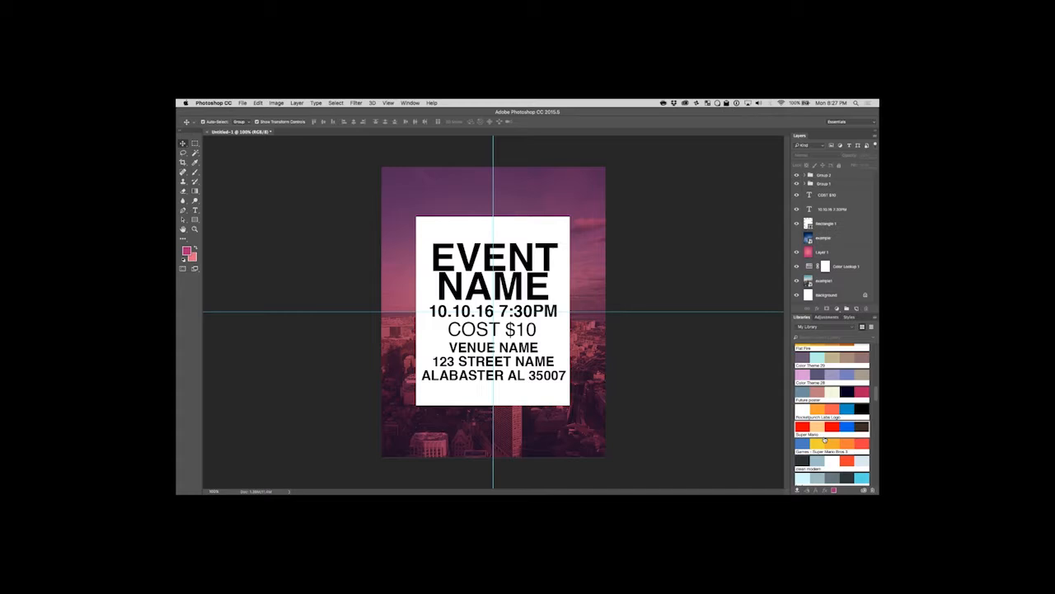
pyautogui.scroll(-5, 825, 463)
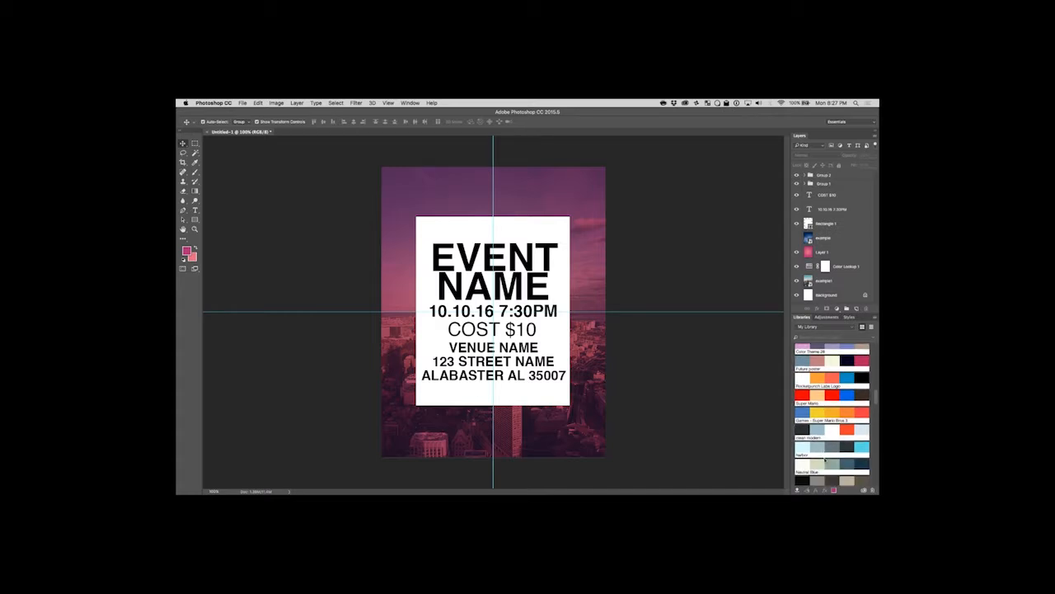
pyautogui.scroll(-2, 824, 457)
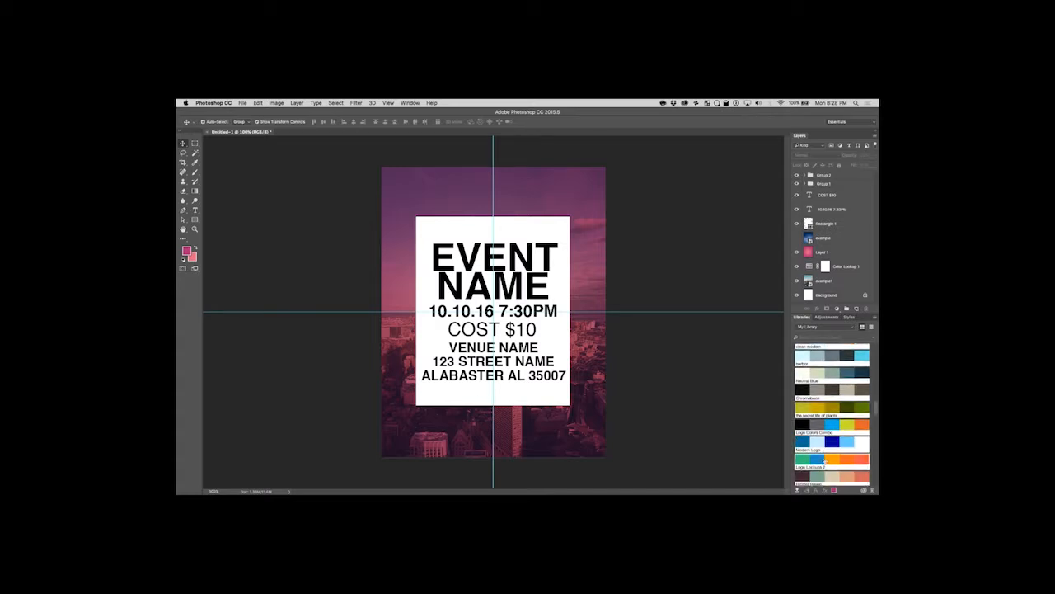
pyautogui.scroll(-2, 816, 453)
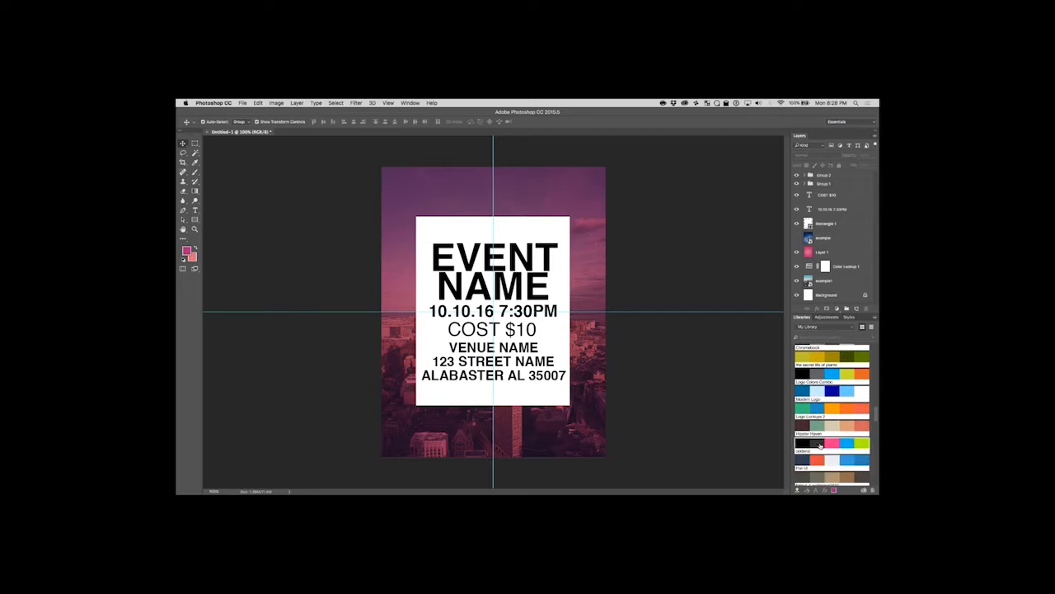
pyautogui.scroll(-3, 816, 453)
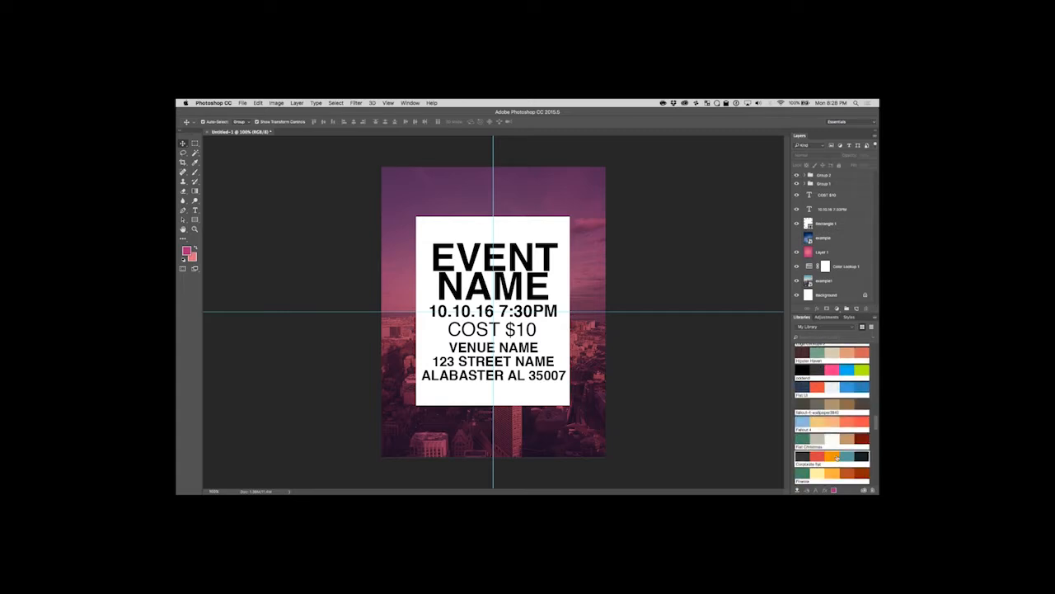
pyautogui.scroll(-5, 836, 456)
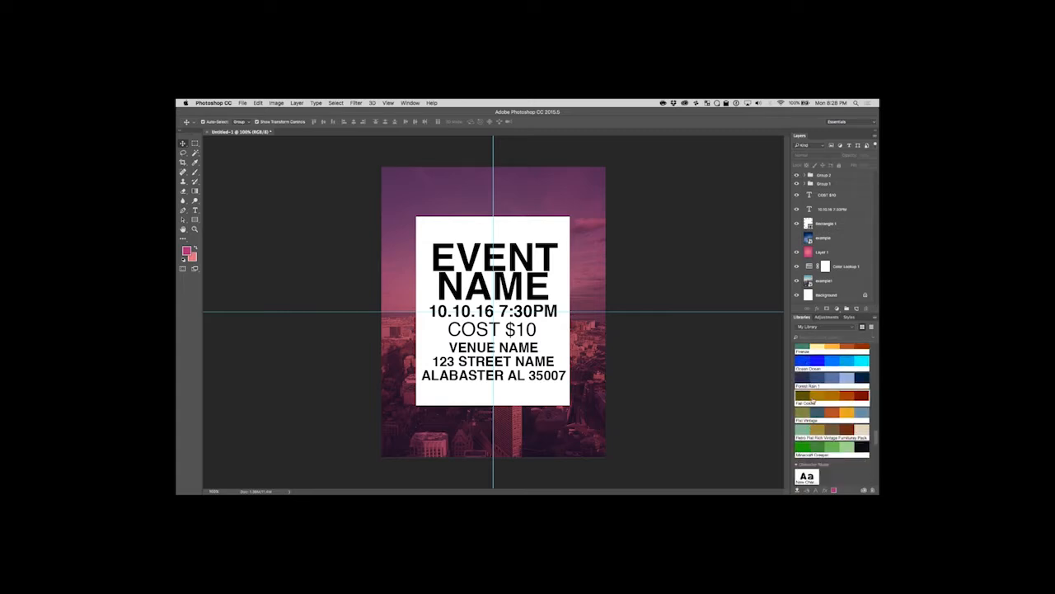
pyautogui.scroll(5, 815, 429)
pyautogui.scroll(5, 815, 440)
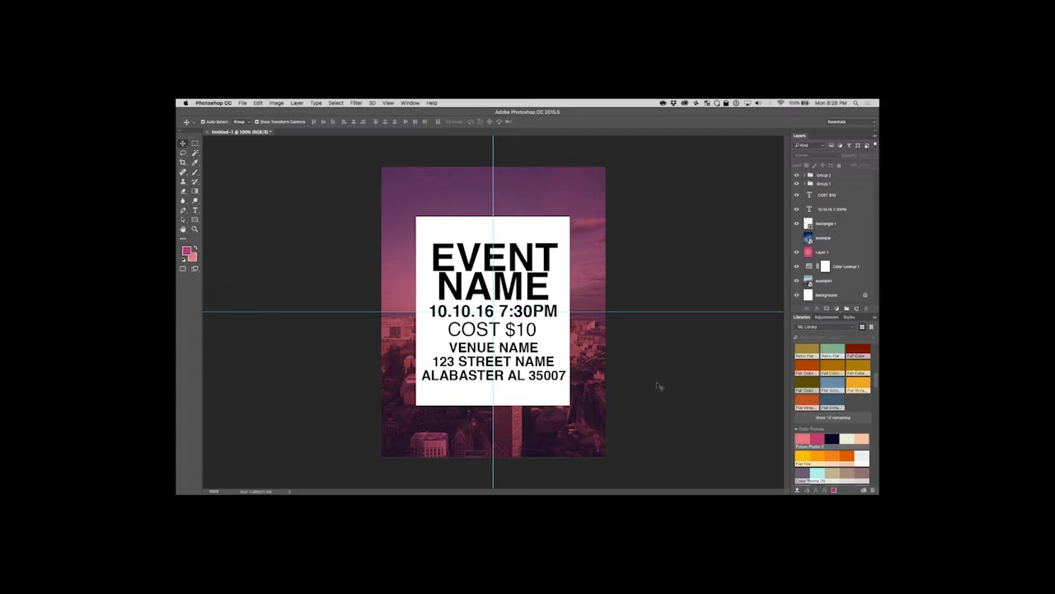
pyautogui.moveTo(847, 457)
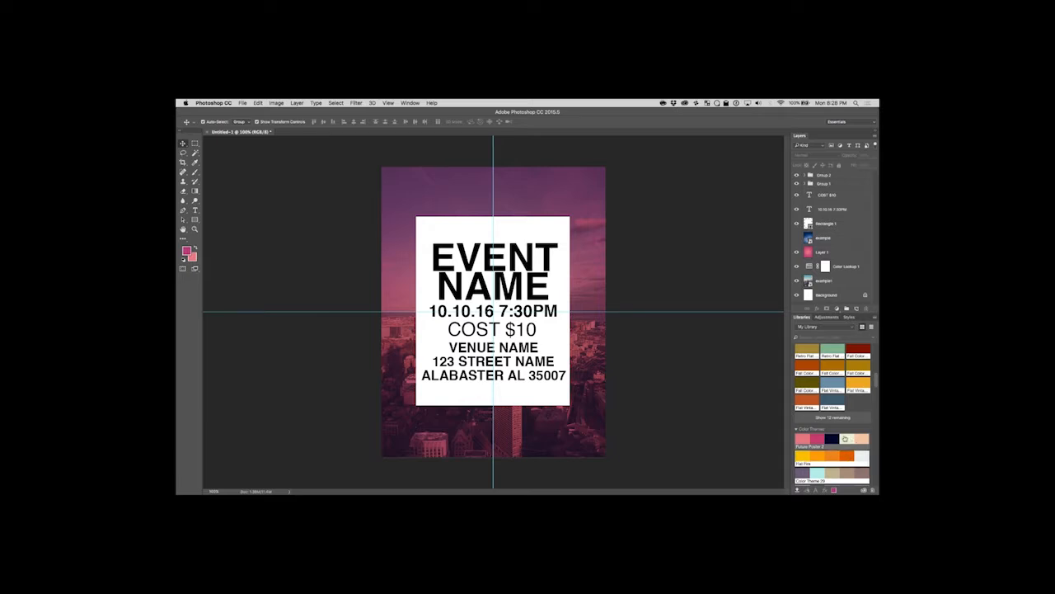
# Look through the individual colour swatches in My Library, expanding the list to include the remaining colours.
pyautogui.scroll(15, 819, 387)
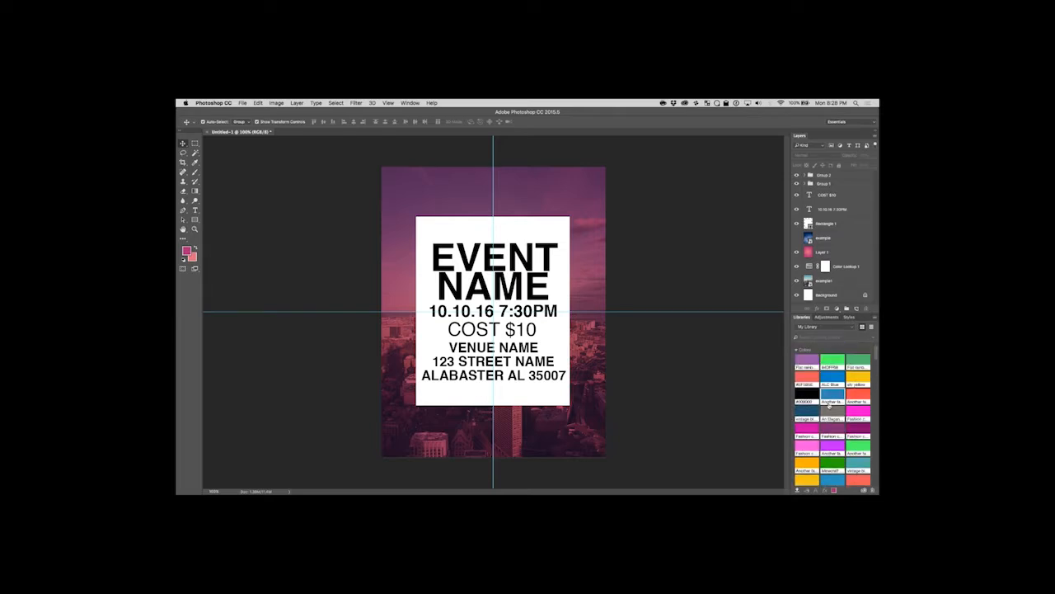
pyautogui.scroll(-3, 833, 417)
pyautogui.scroll(-10, 835, 430)
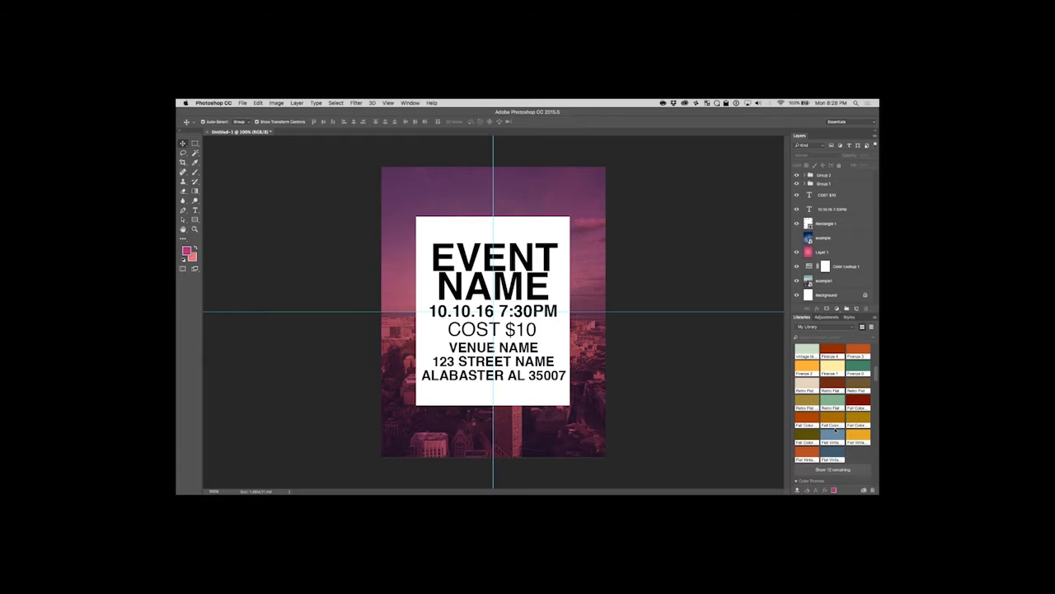
pyautogui.click(846, 400)
pyautogui.scroll(-5, 833, 421)
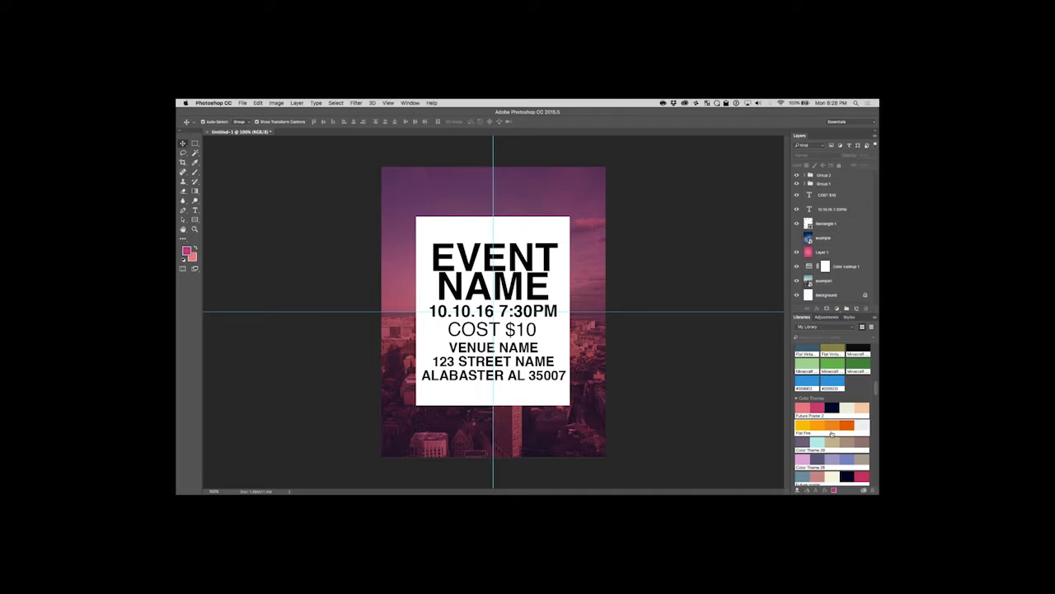
# Switch to the Twitch dashboard in Chrome, post color.adobe.com in the stream chat and put the browser window away.
pyautogui.click(425, 485)
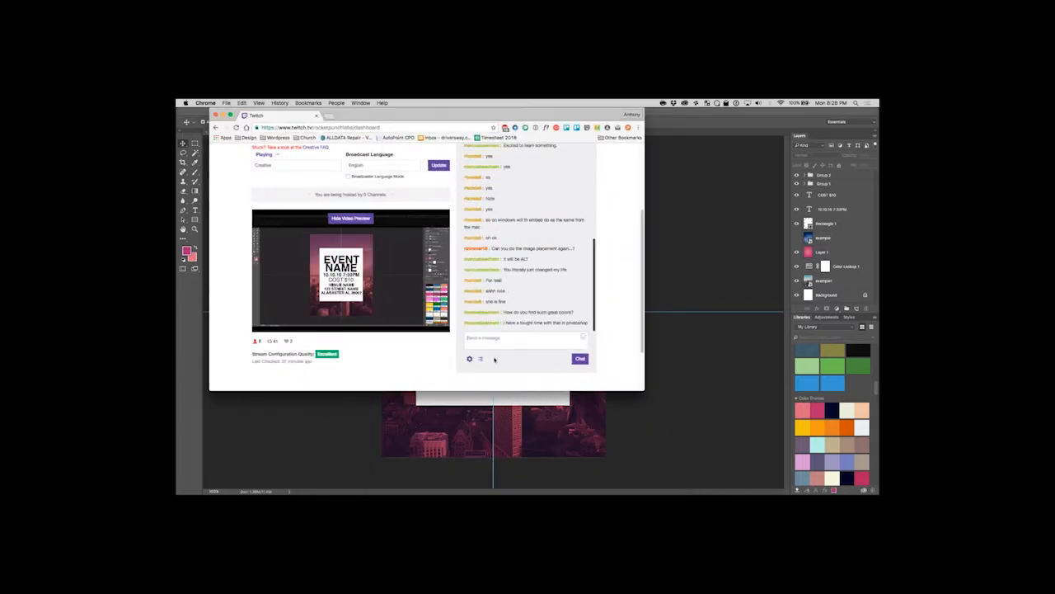
pyautogui.click(489, 343)
pyautogui.write('color')
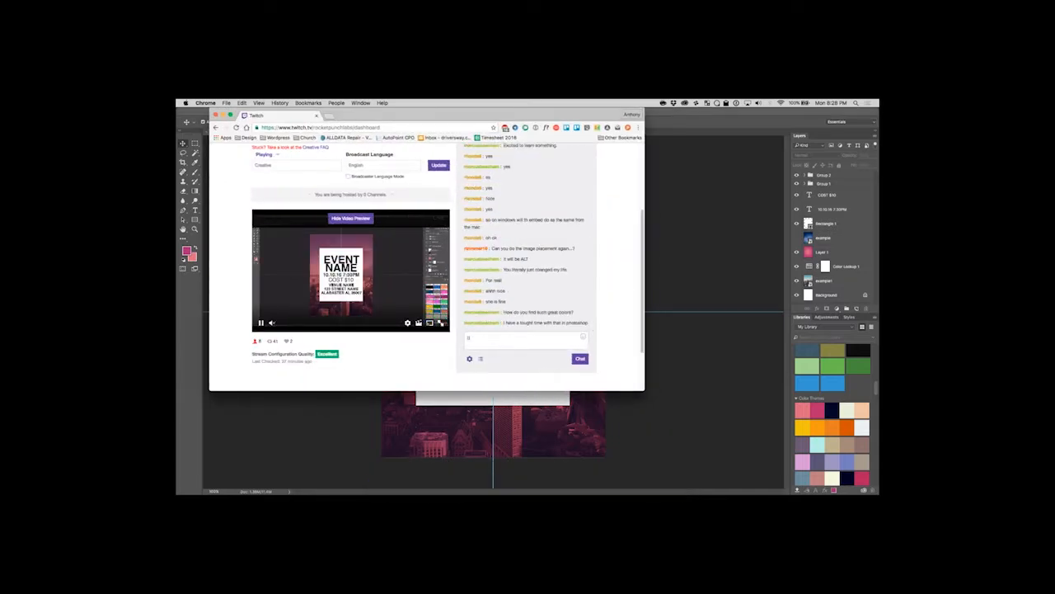
pyautogui.write('sad')
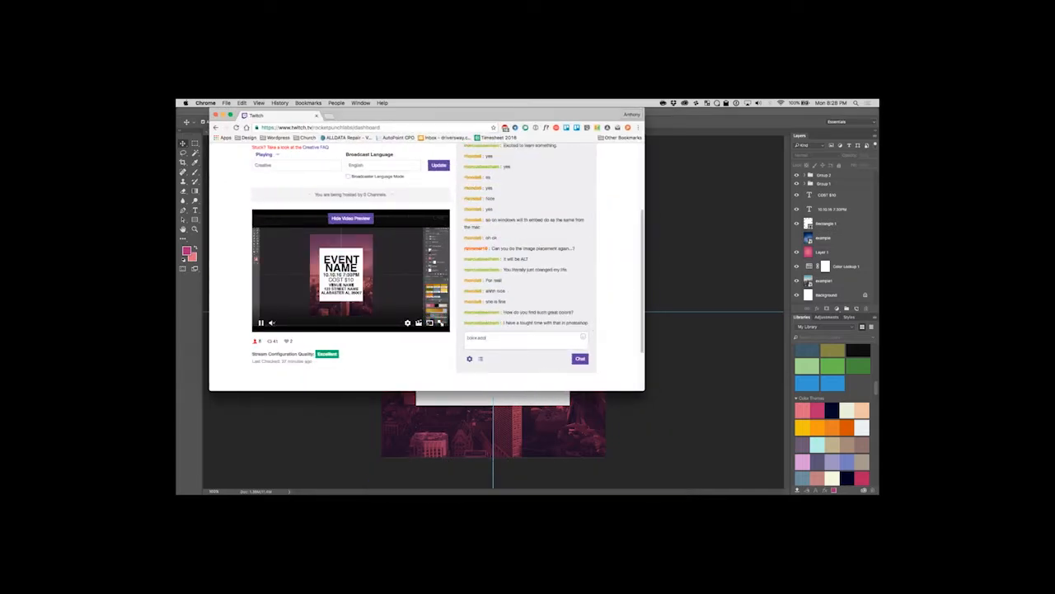
pyautogui.write('obe.com')
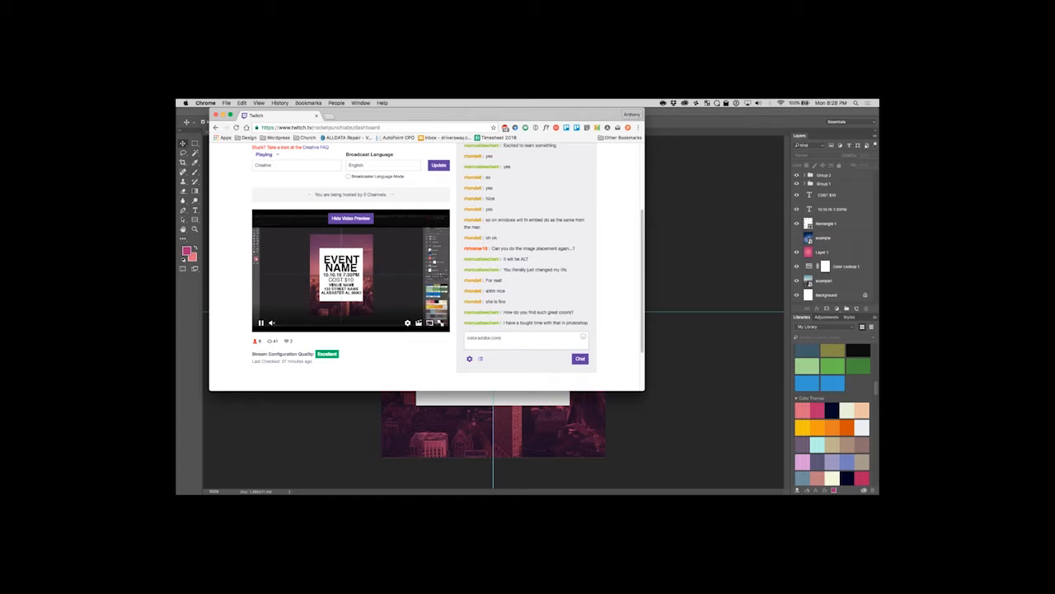
pyautogui.press('Return')
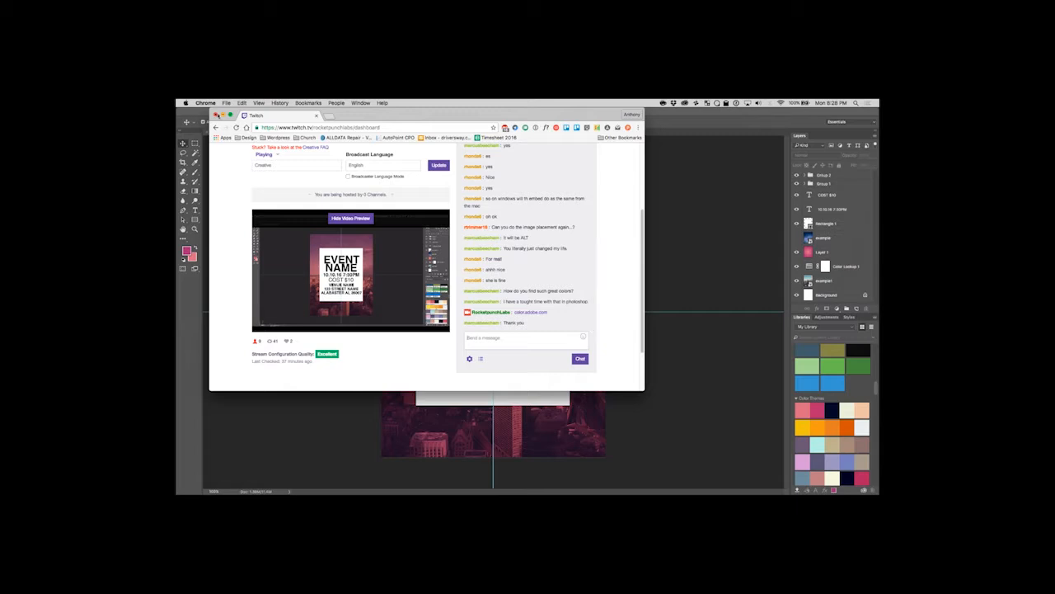
pyautogui.click(221, 115)
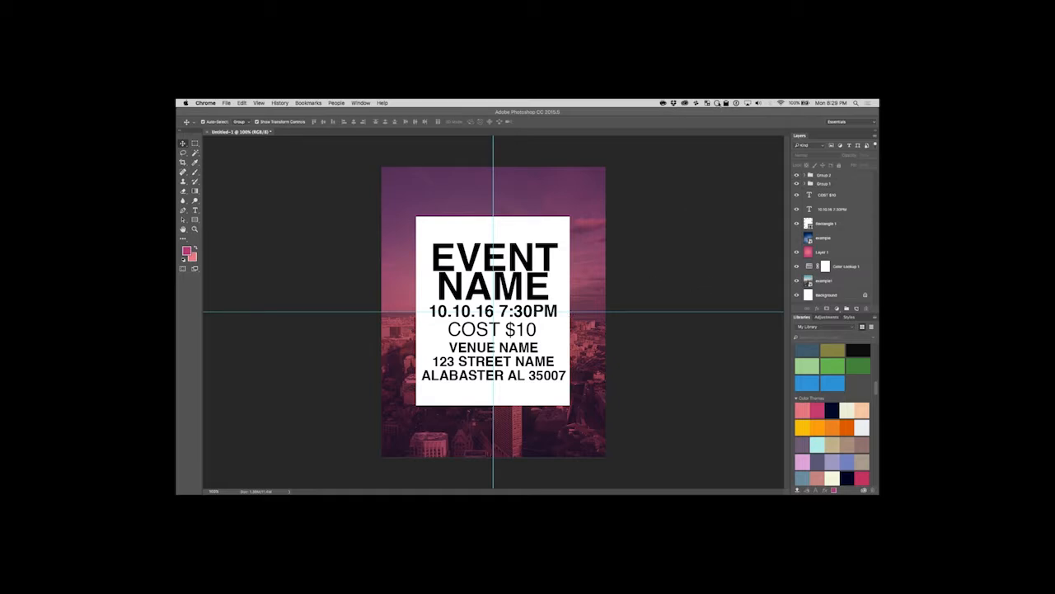
# Sample a colour from the screen with ColorSnapper's Pick Color command.
pyautogui.click(716, 103)
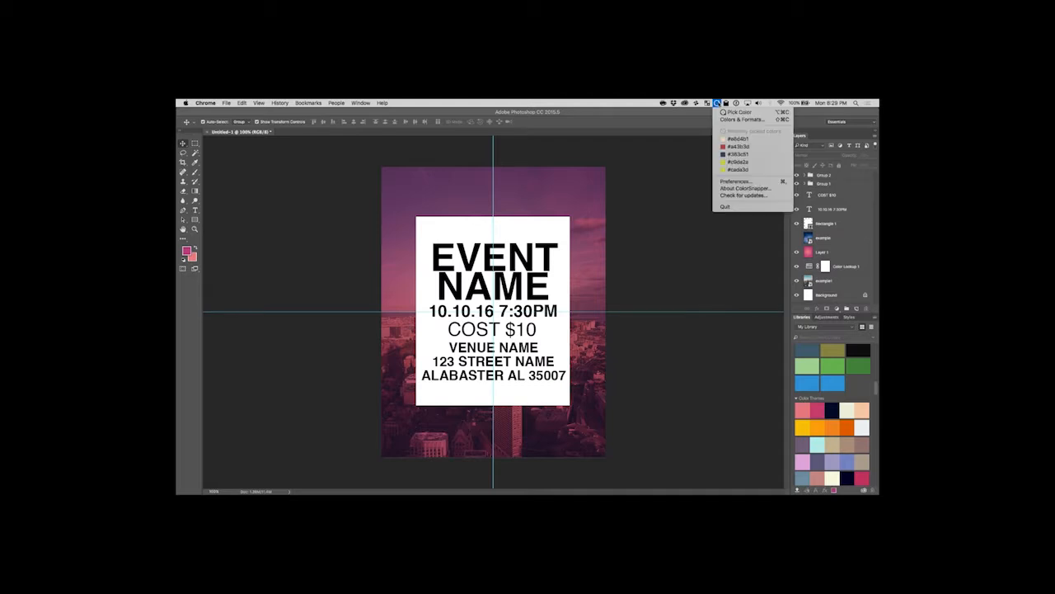
pyautogui.click(739, 112)
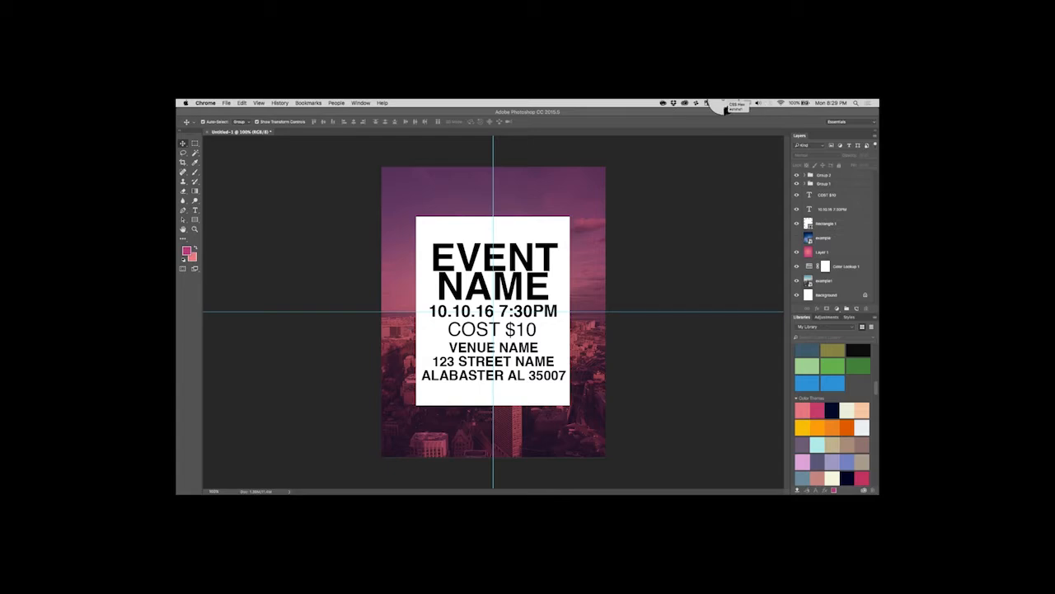
pyautogui.click(723, 111)
# Try a custom Color Picker colour and the recently used magenta as the fill of Rectangle 1.
pyautogui.click(830, 224)
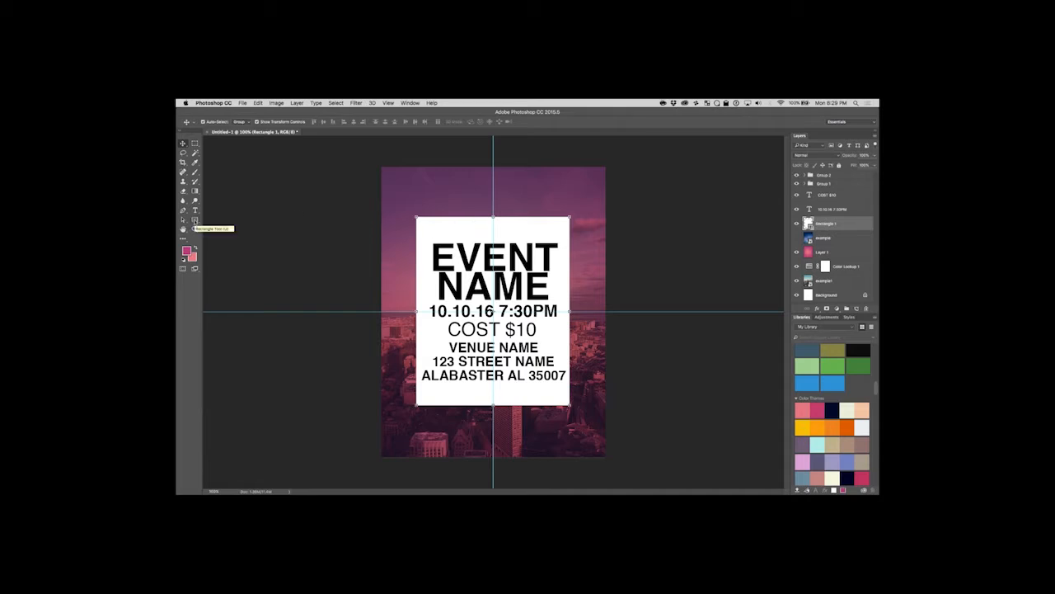
pyautogui.click(194, 219)
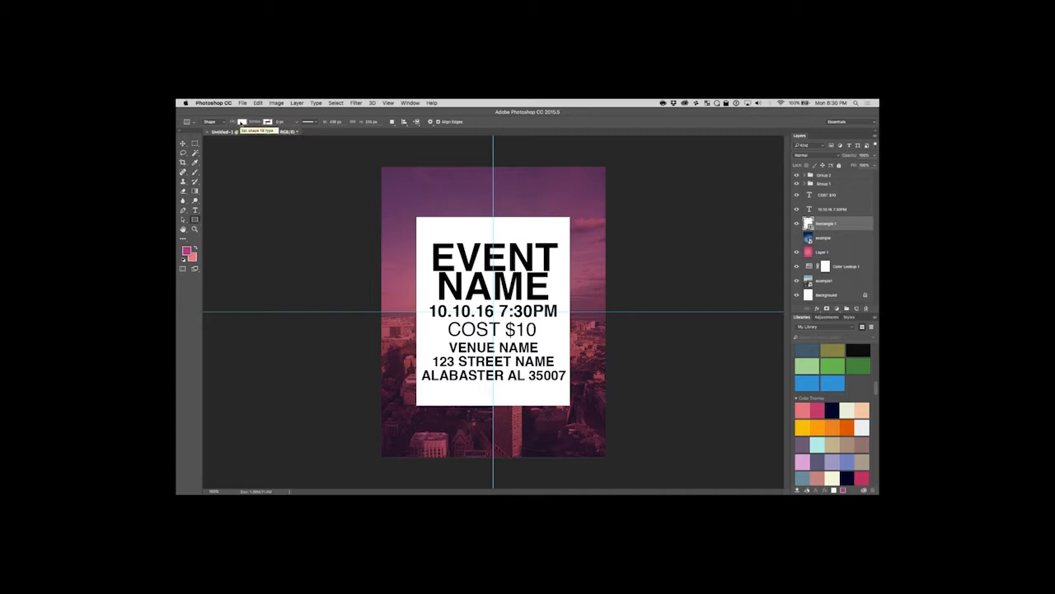
pyautogui.click(242, 122)
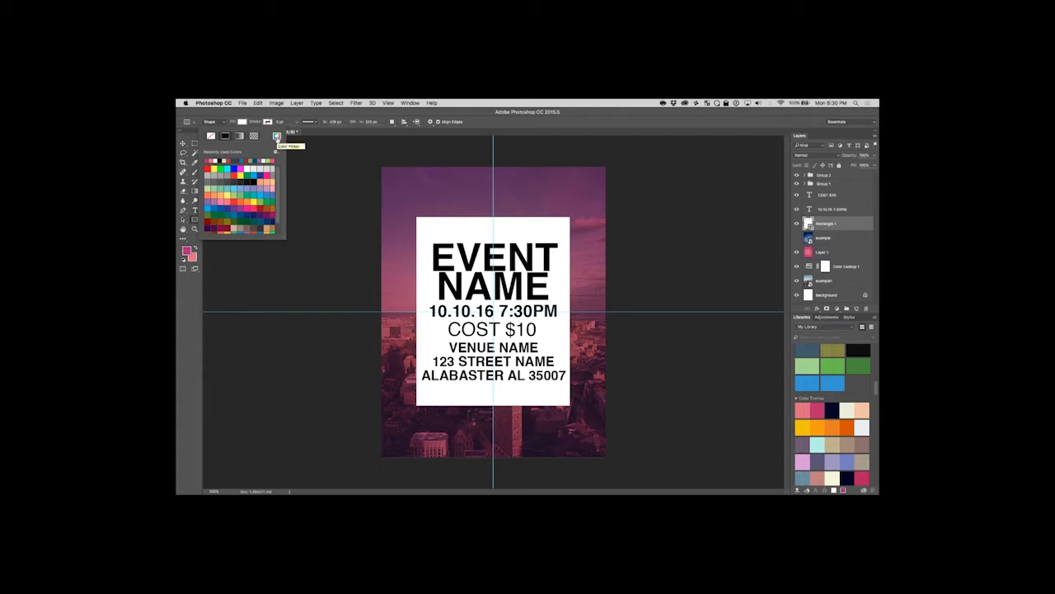
pyautogui.click(276, 136)
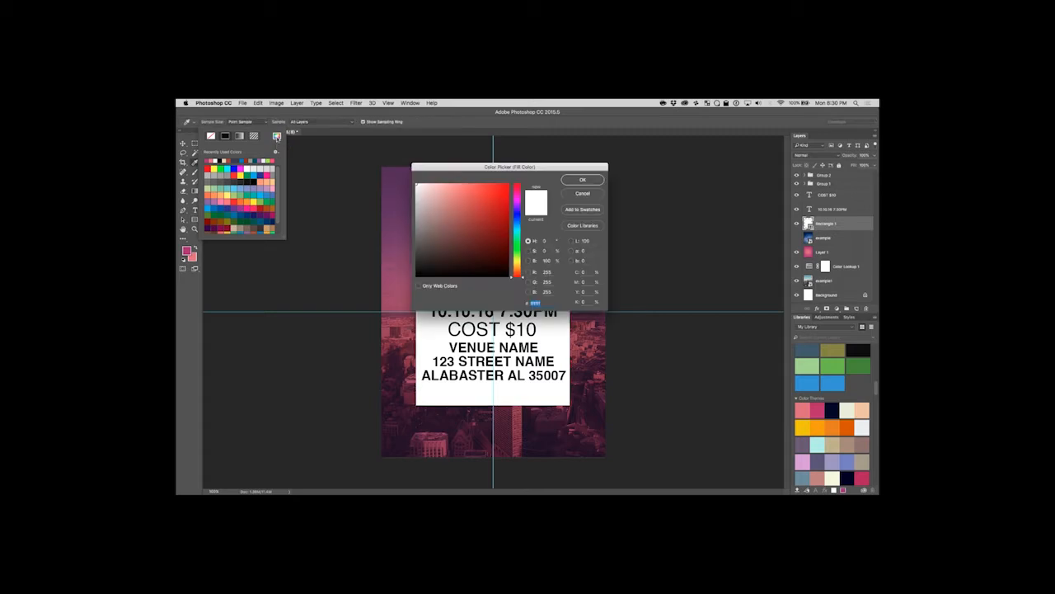
pyautogui.click(481, 199)
pyautogui.moveTo(480, 199)
pyautogui.mouseDown()
pyautogui.moveTo(444, 181)
pyautogui.moveTo(459, 235)
pyautogui.moveTo(486, 220)
pyautogui.moveTo(433, 201)
pyautogui.moveTo(458, 239)
pyautogui.mouseUp()
pyautogui.click(583, 194)
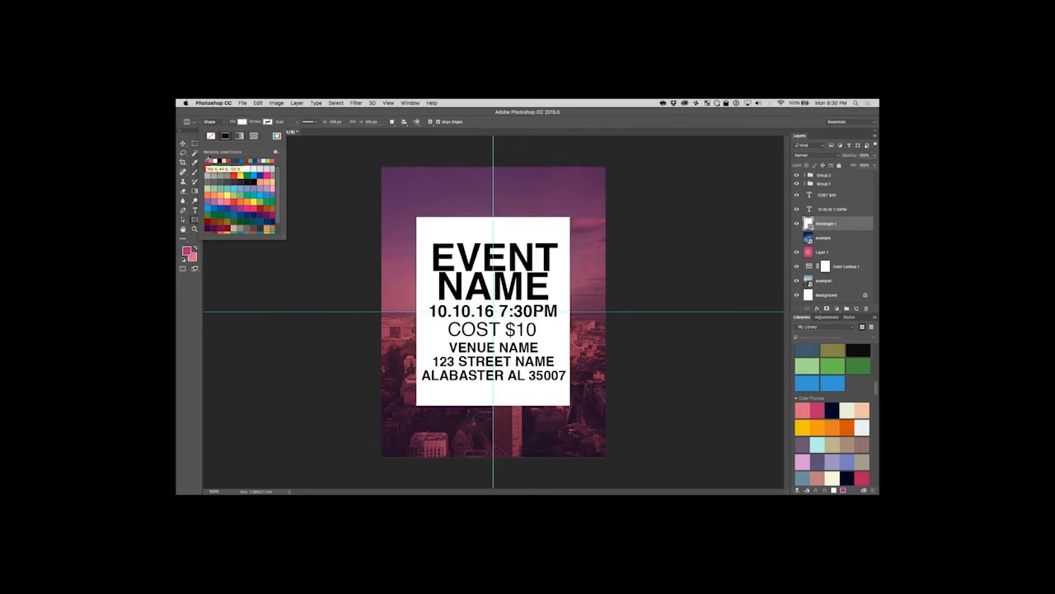
pyautogui.click(208, 160)
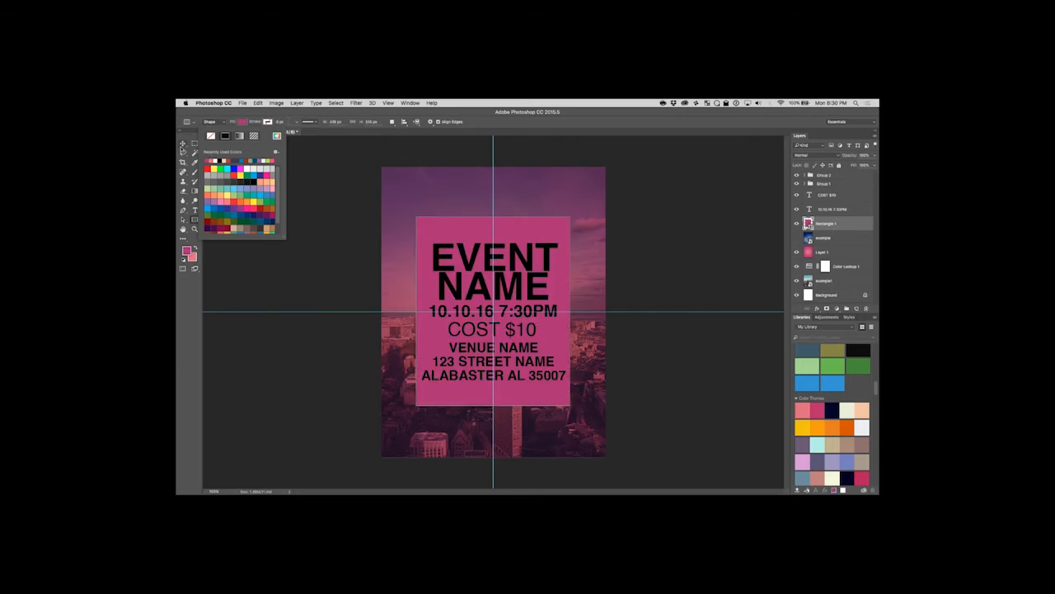
pyautogui.click(183, 145)
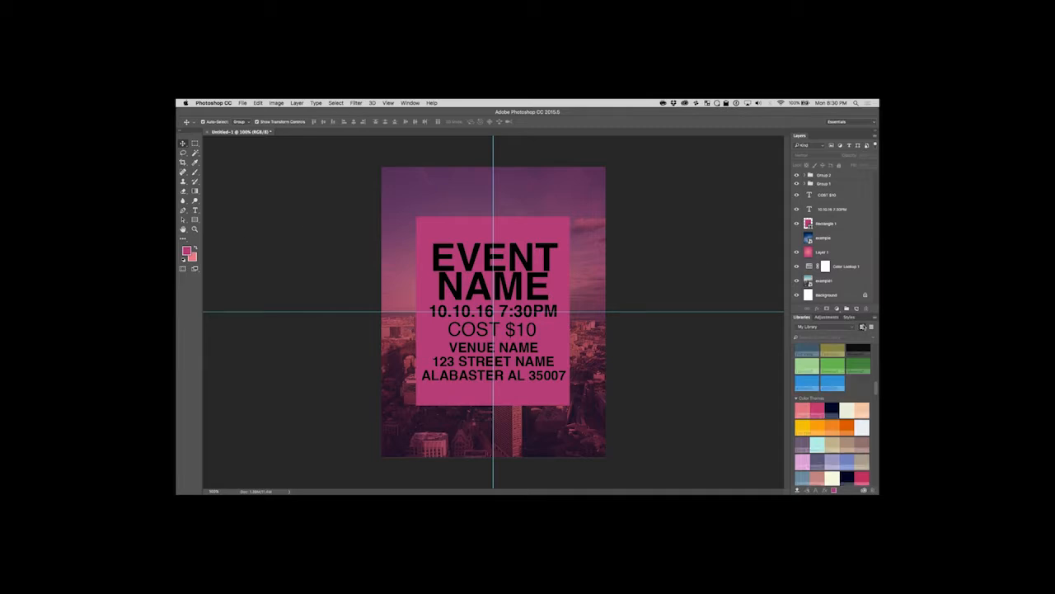
# Take the dark navy from the Future Poster 2 theme, apply it as Rectangle 1's fill and deselect the shape.
pyautogui.click(834, 410)
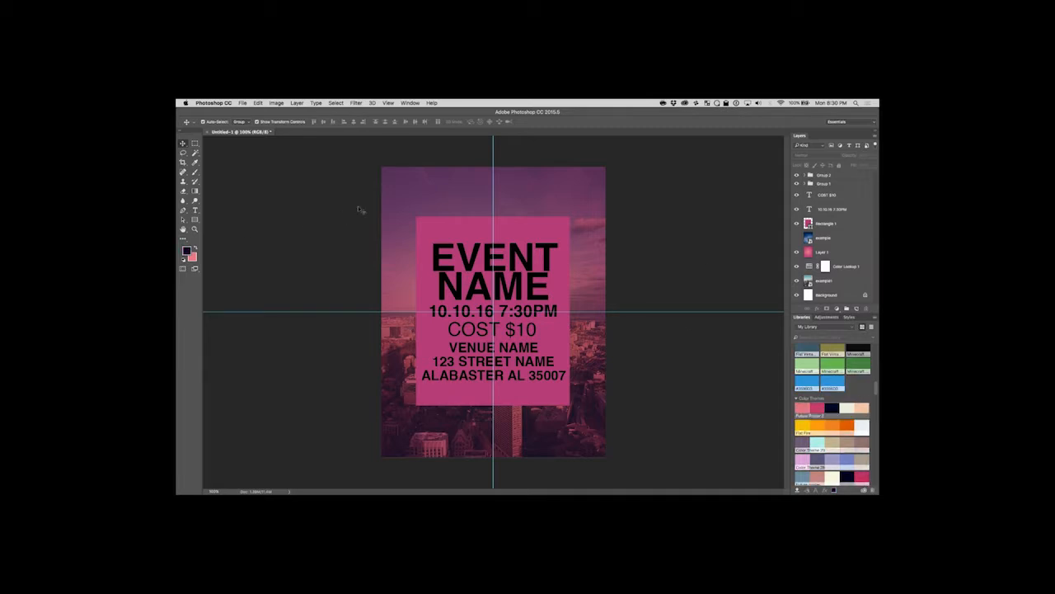
pyautogui.click(194, 220)
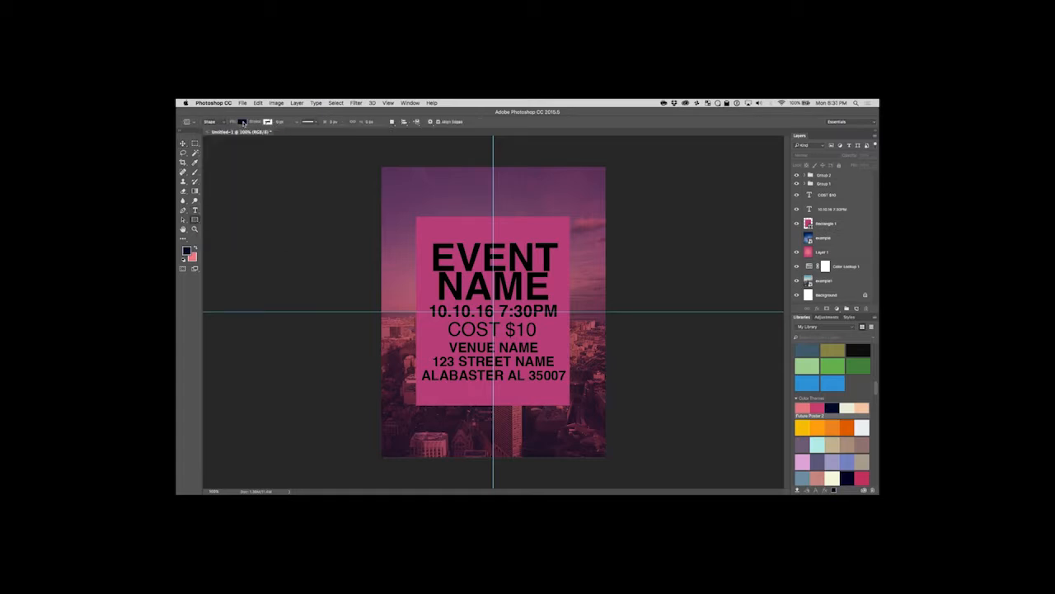
pyautogui.click(829, 225)
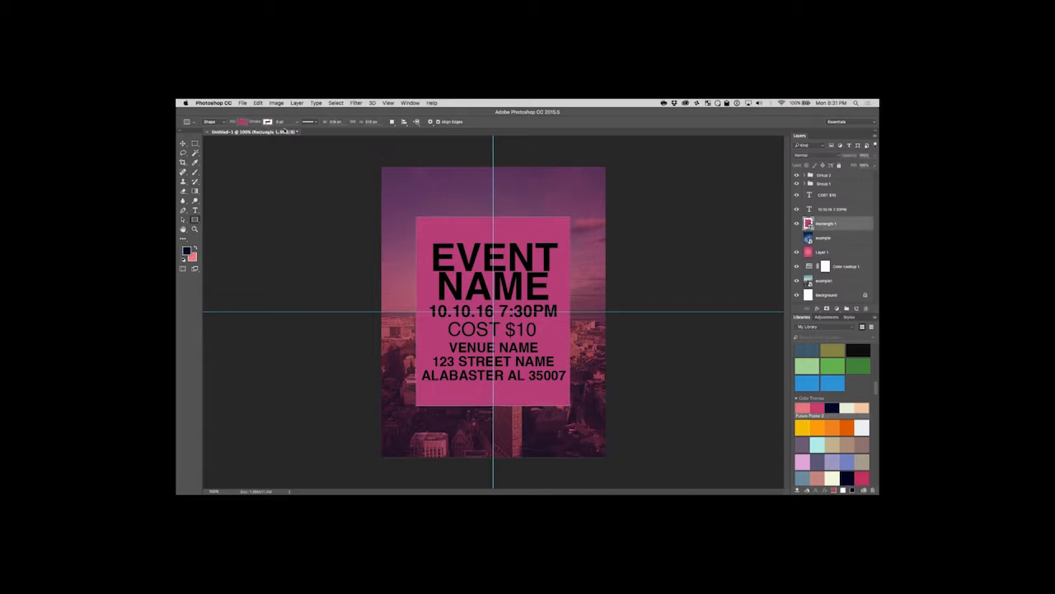
pyautogui.click(238, 122)
pyautogui.click(212, 158)
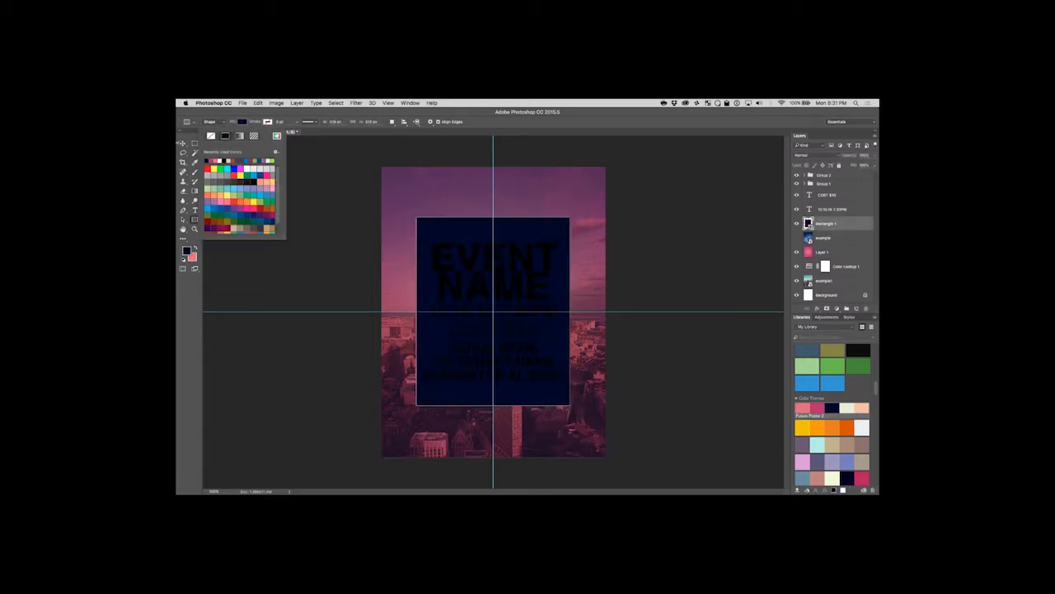
pyautogui.press('v')
pyautogui.click(311, 170)
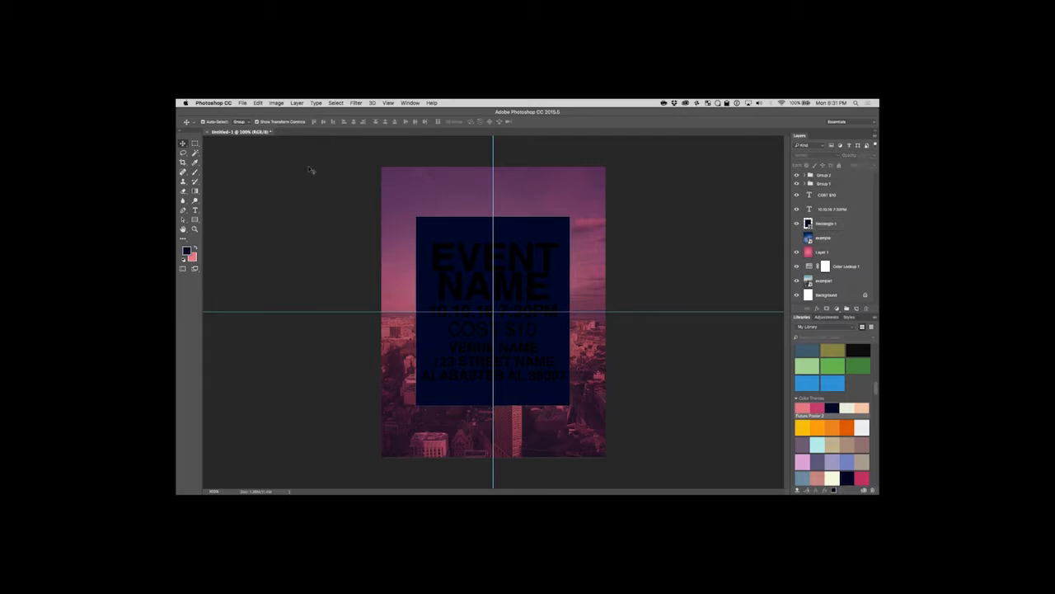
# Try the Multiply and Screen blend modes on the navy Rectangle 1 layer.
pyautogui.click(528, 230)
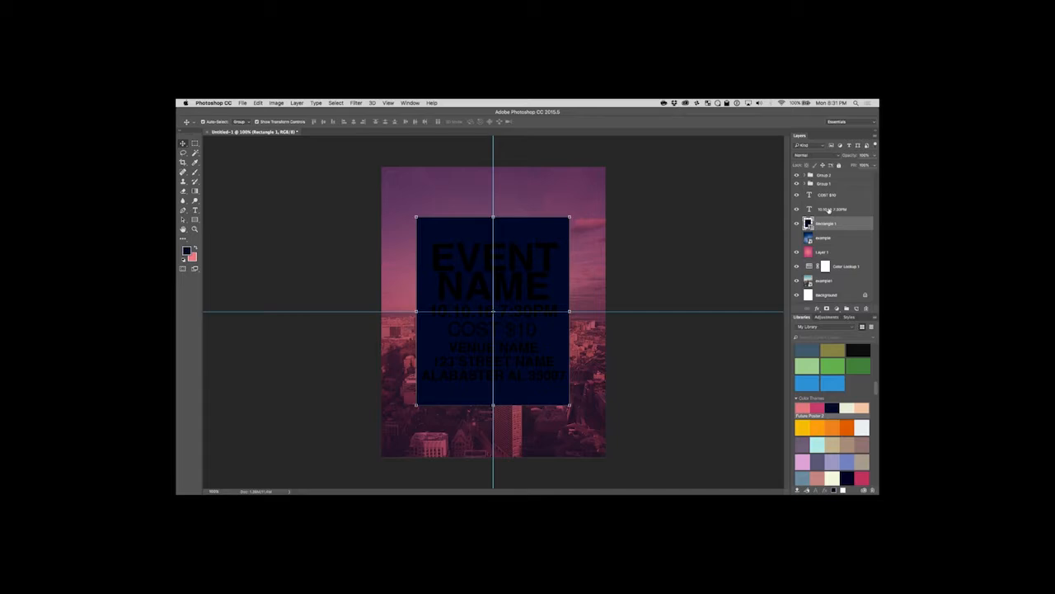
pyautogui.click(825, 155)
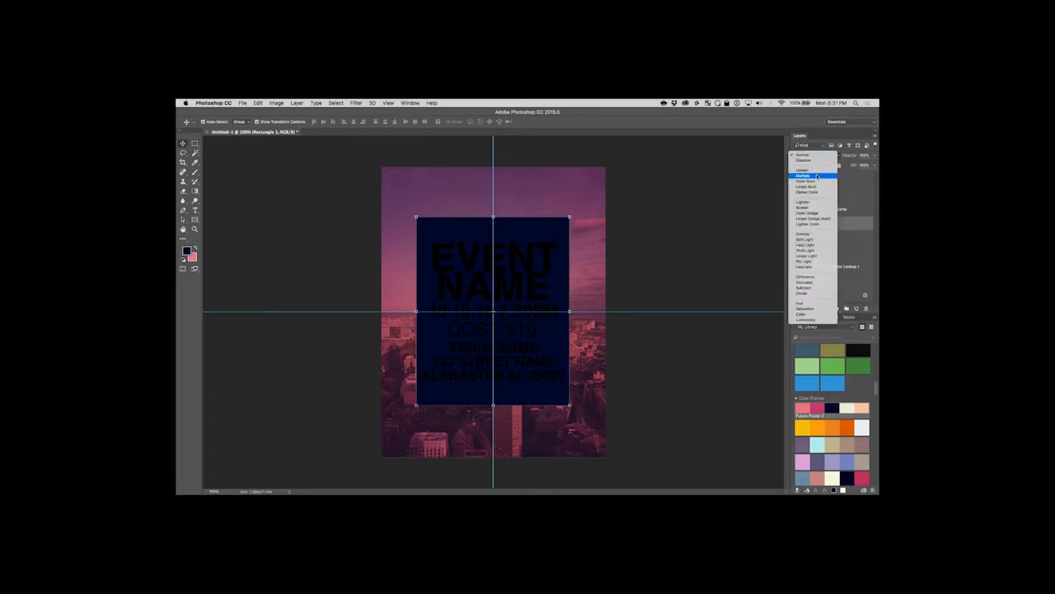
pyautogui.click(816, 174)
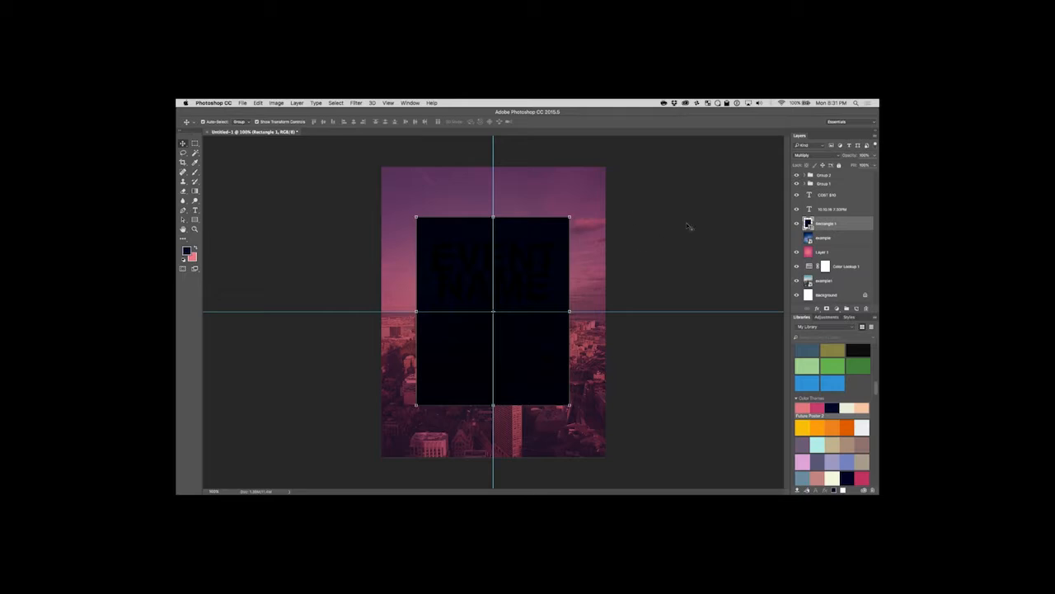
pyautogui.click(823, 156)
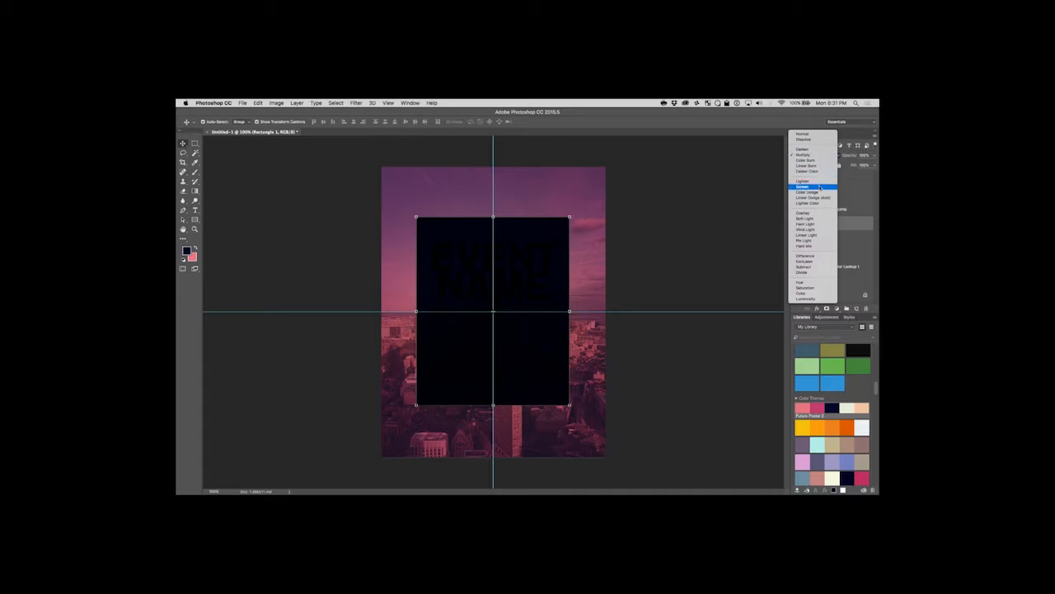
pyautogui.click(821, 187)
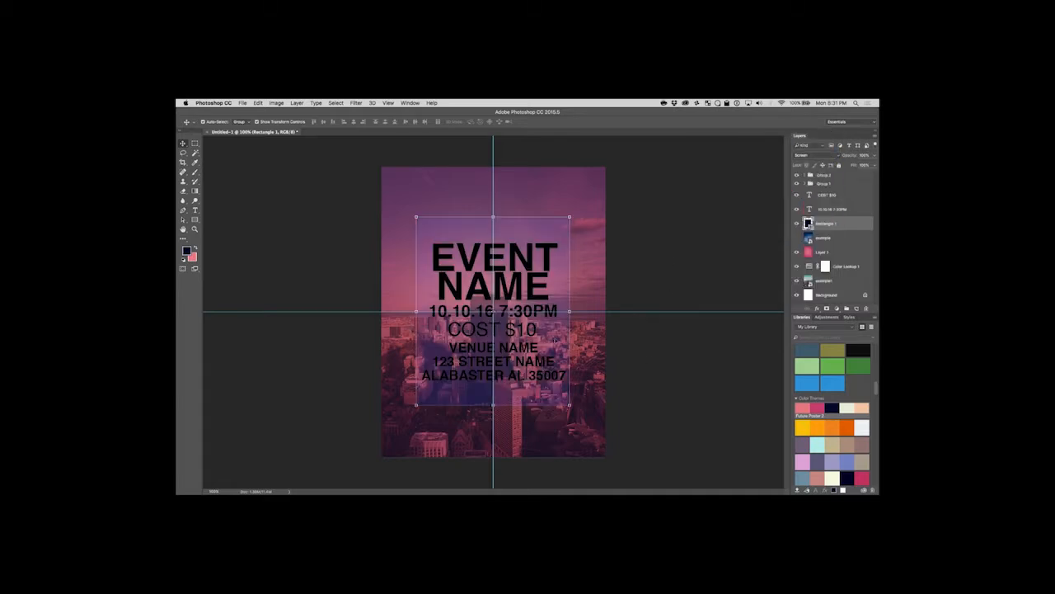
# Set Rectangle 1's blend mode to Overlay, lower its fill to about 73% and deselect the layer.
pyautogui.click(809, 155)
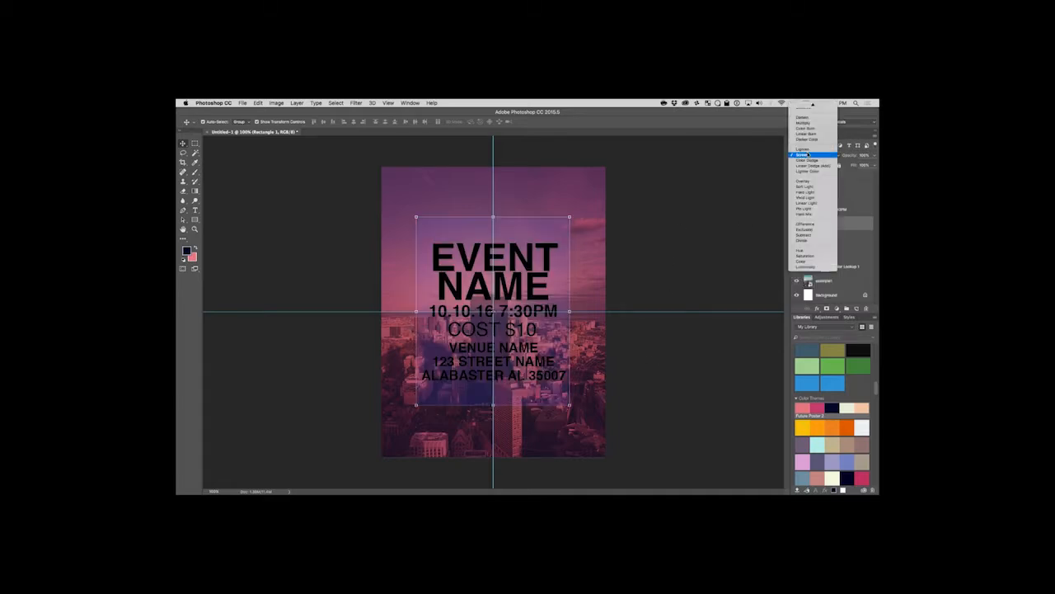
pyautogui.click(818, 182)
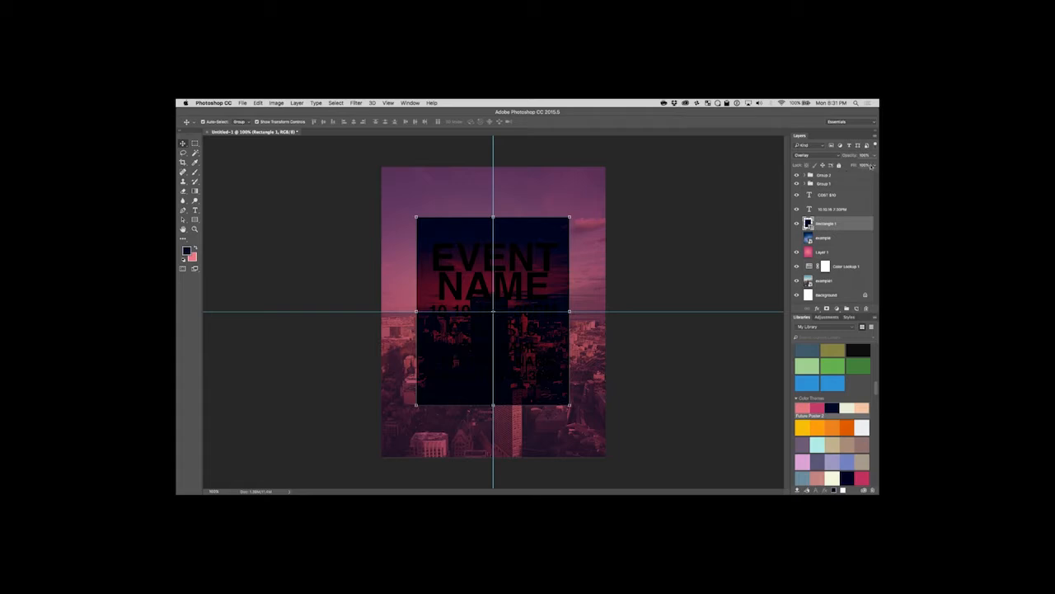
pyautogui.click(874, 165)
pyautogui.moveTo(874, 175)
pyautogui.mouseDown()
pyautogui.moveTo(854, 175)
pyautogui.moveTo(865, 175)
pyautogui.mouseUp()
pyautogui.click(259, 202)
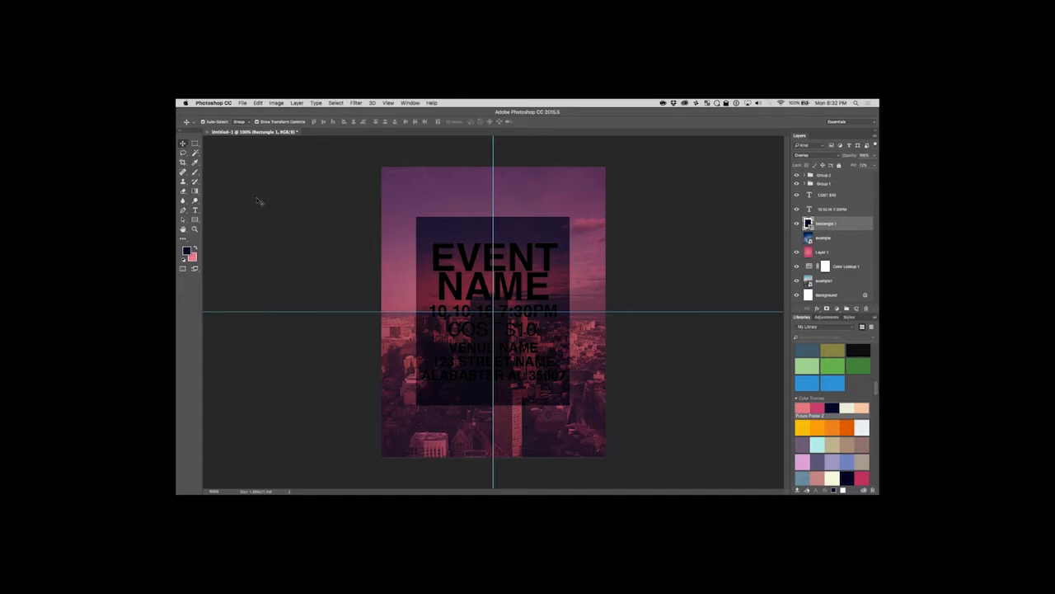
pyautogui.click(272, 203)
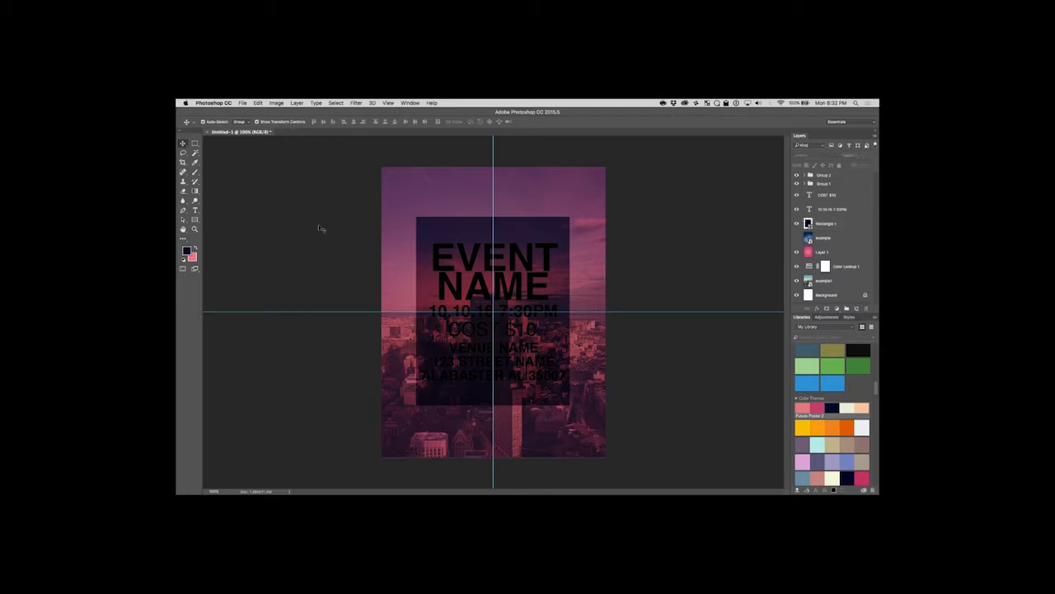
# Select Group 2, which holds the EVENT and NAME text, and check the layers inside it.
pyautogui.click(196, 211)
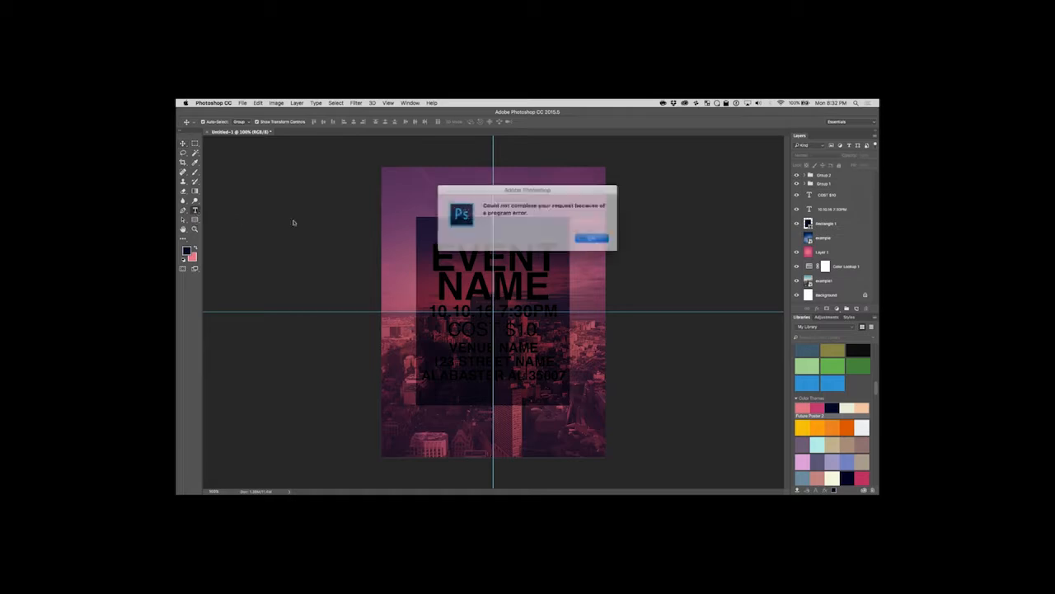
pyautogui.click(583, 235)
pyautogui.click(834, 176)
pyautogui.click(184, 144)
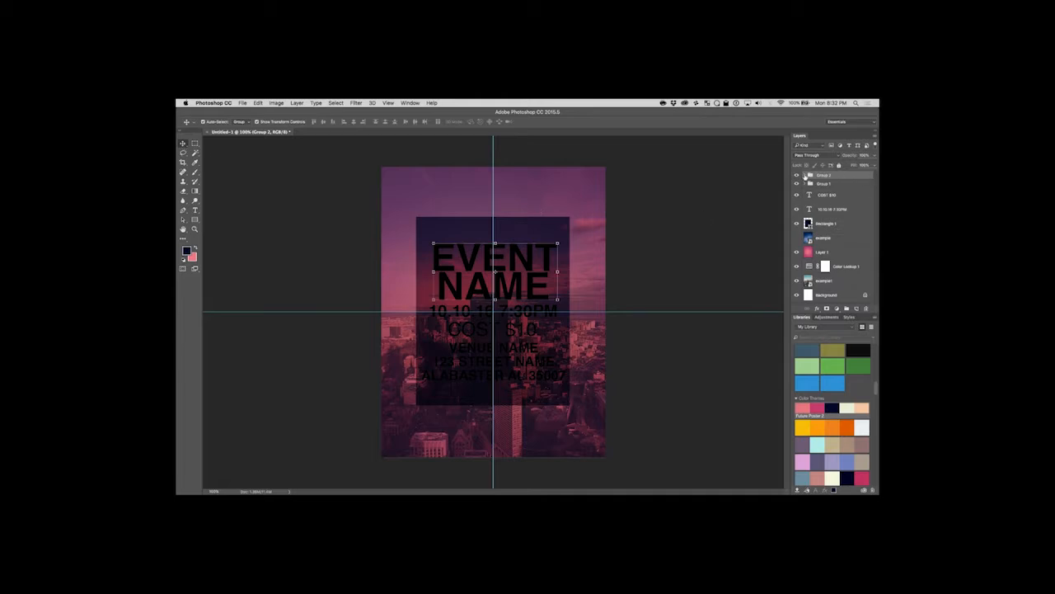
pyautogui.click(805, 175)
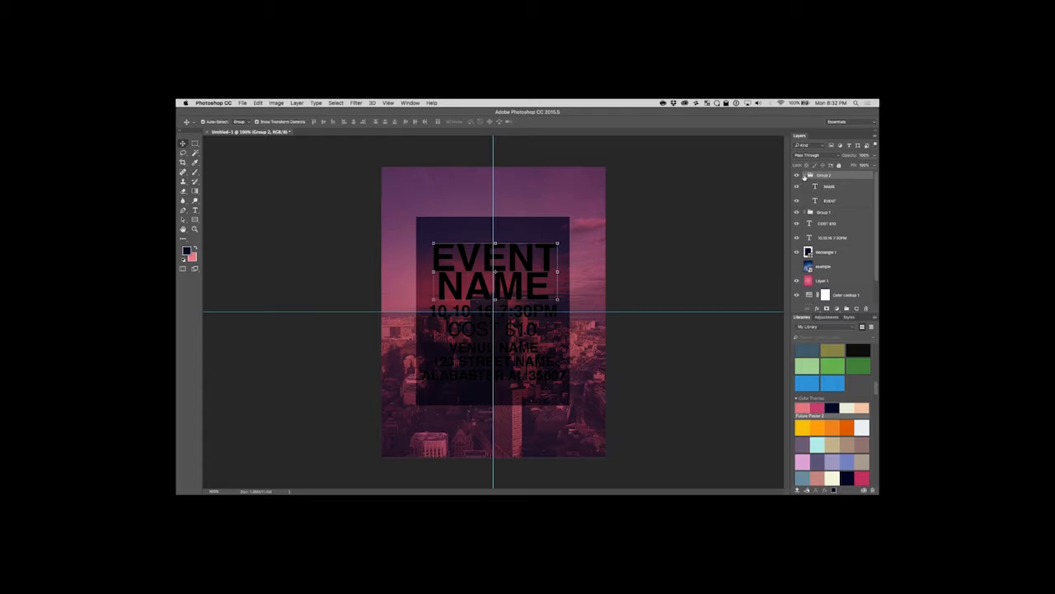
pyautogui.click(805, 175)
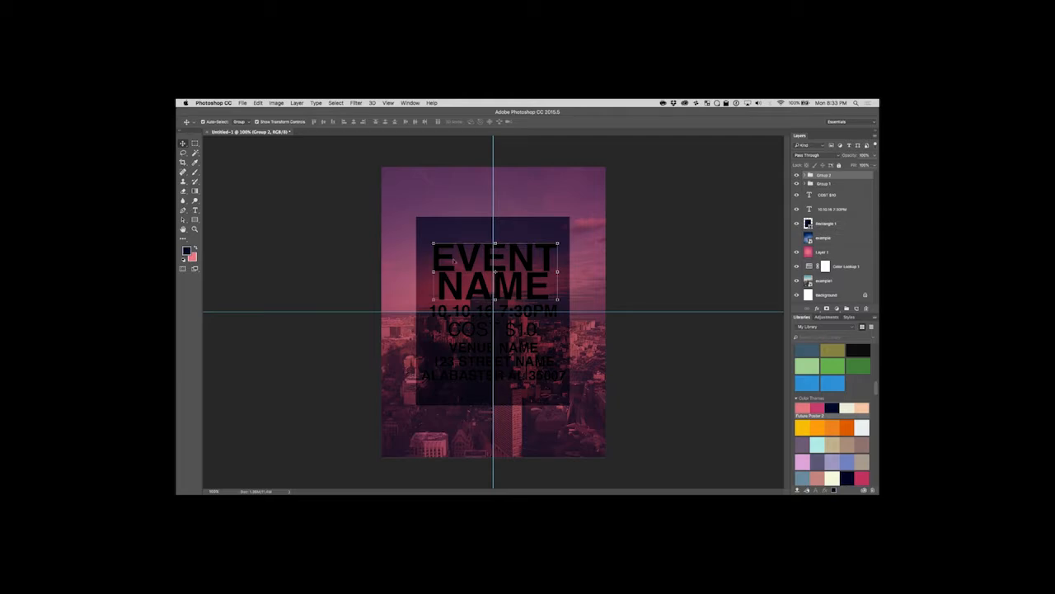
# Check the Rectangle tool's fill colour swatches and clear the layer selection.
pyautogui.click(195, 220)
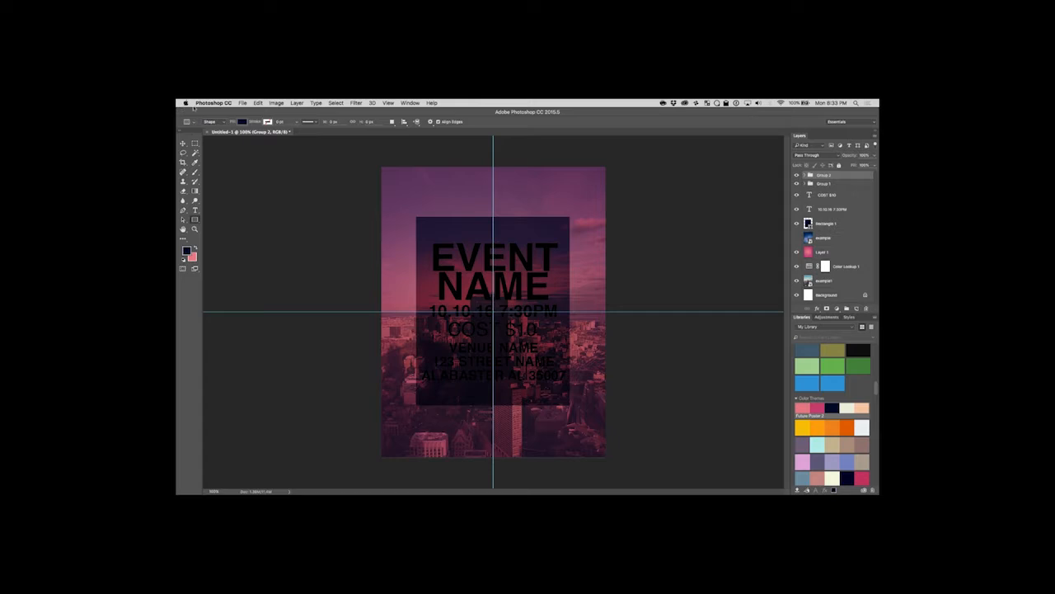
pyautogui.click(242, 122)
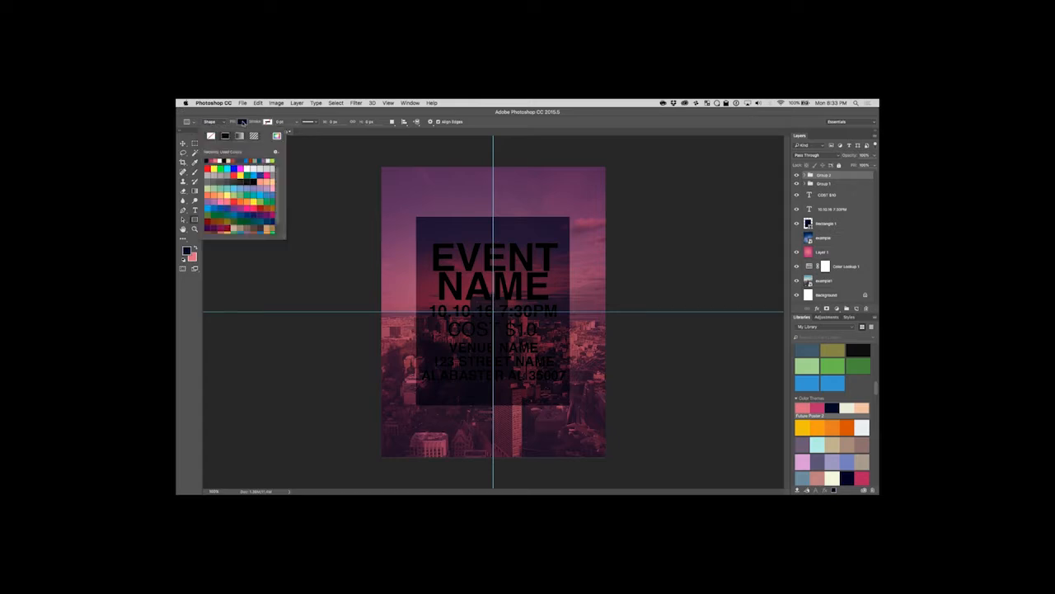
pyautogui.click(182, 142)
pyautogui.click(331, 186)
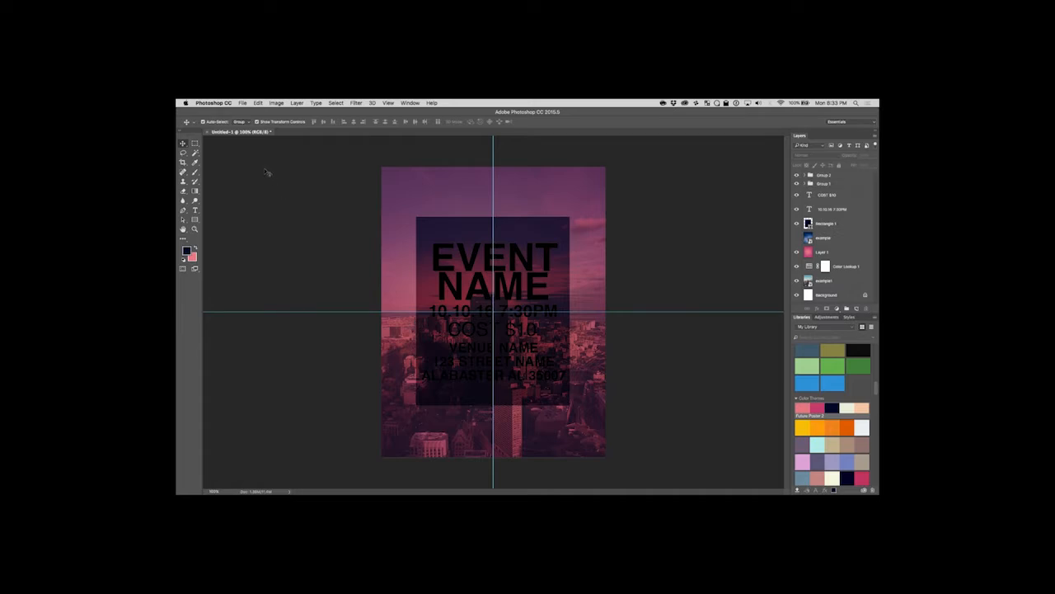
pyautogui.click(196, 219)
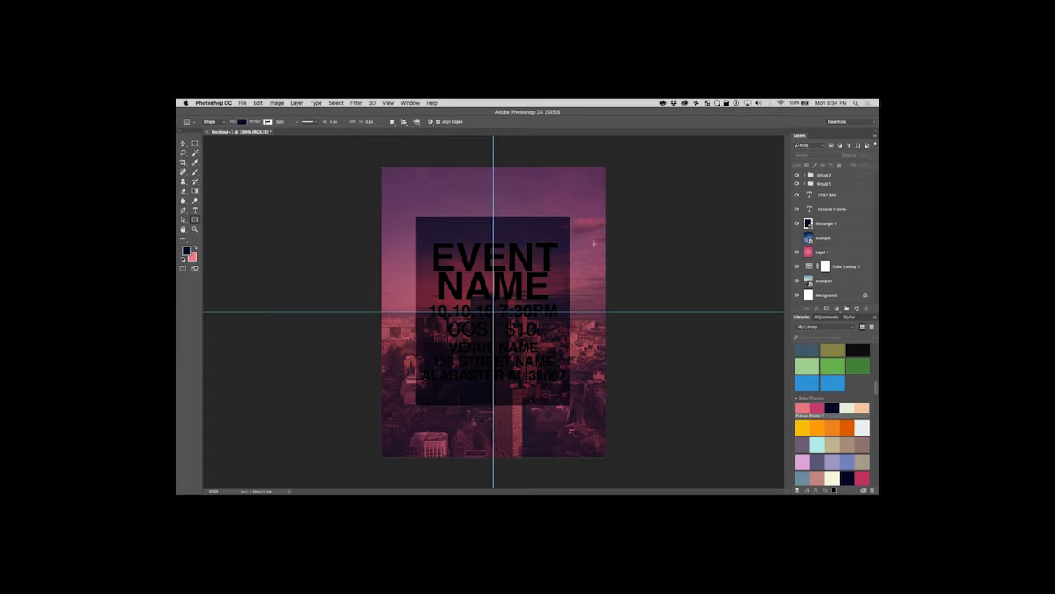
pyautogui.click(183, 142)
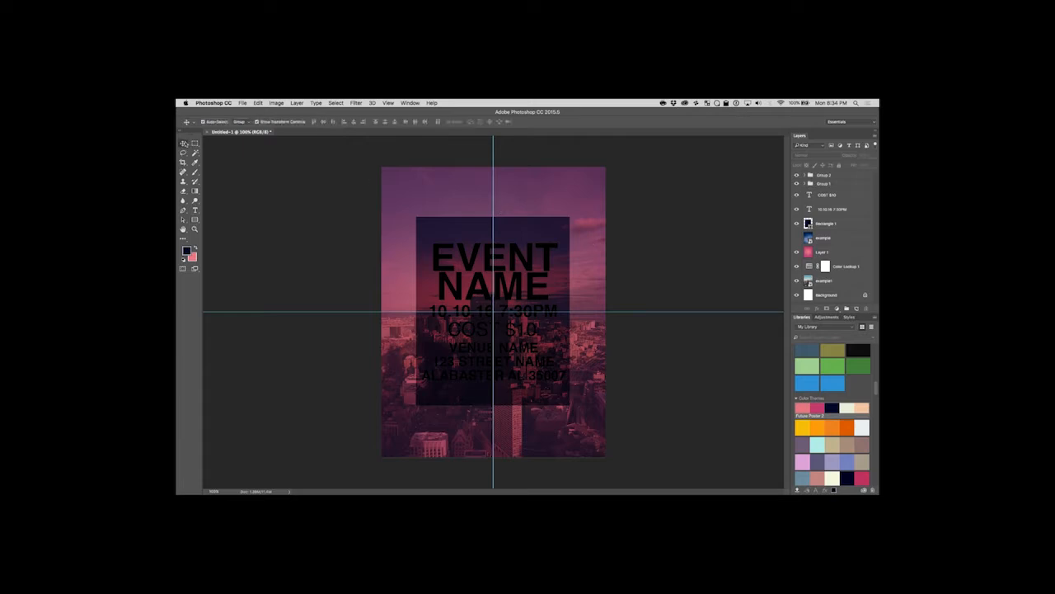
# Select the Rectangle 1 layer and choose Overlay again as its blend mode.
pyautogui.click(842, 224)
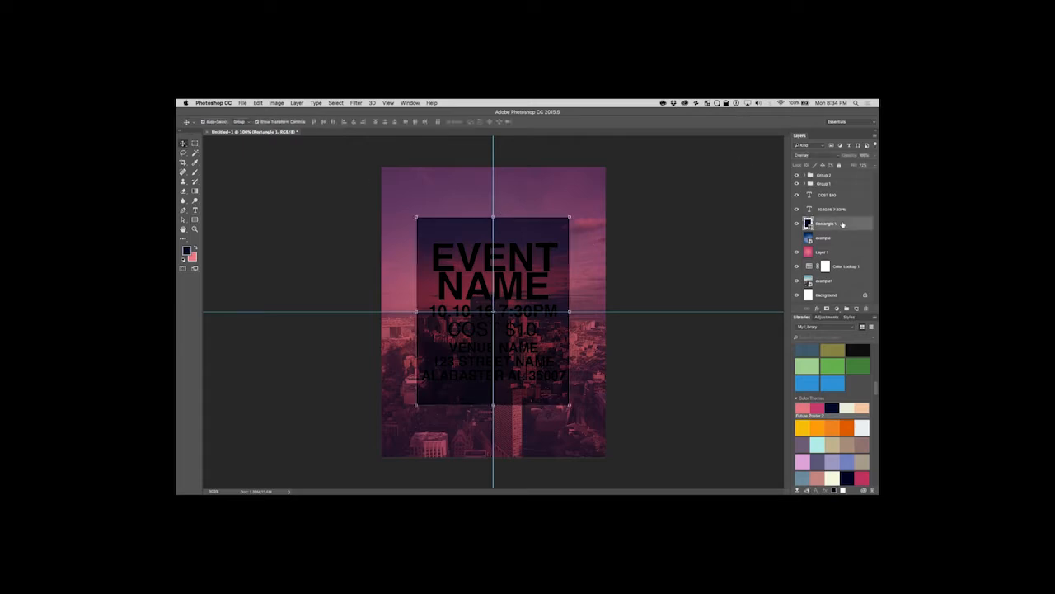
pyautogui.click(838, 156)
pyautogui.scroll(3, 833, 161)
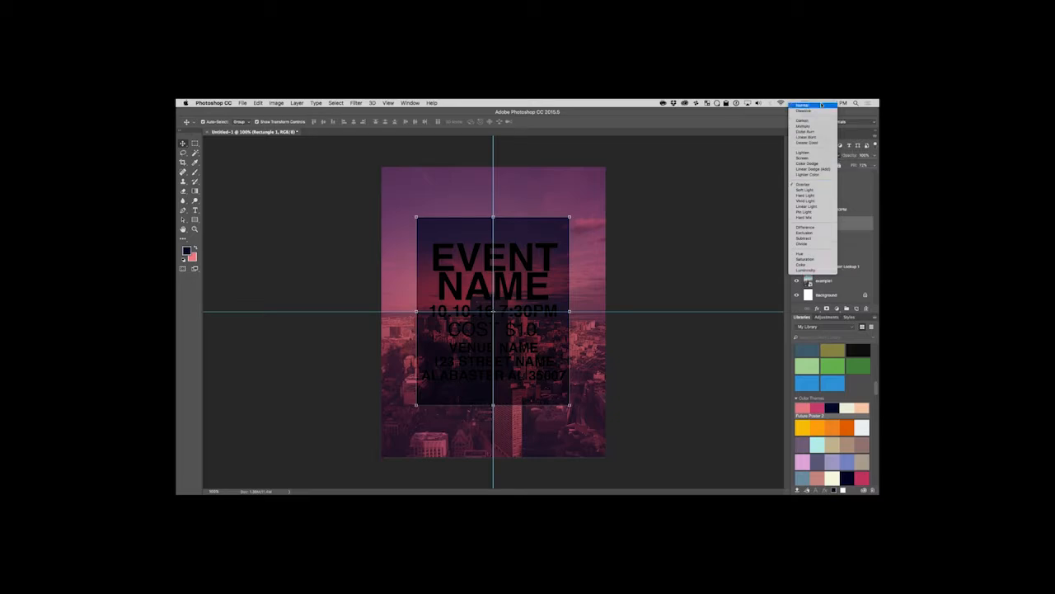
pyautogui.click(820, 186)
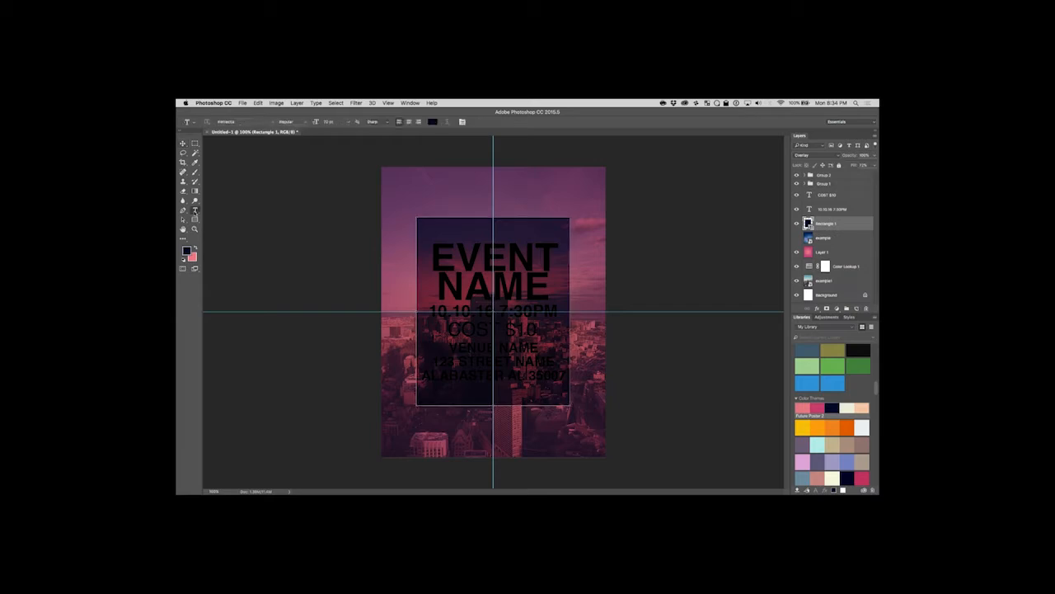
# Try a yellow-green Color Overlay layer style on Group 2.
pyautogui.click(835, 177)
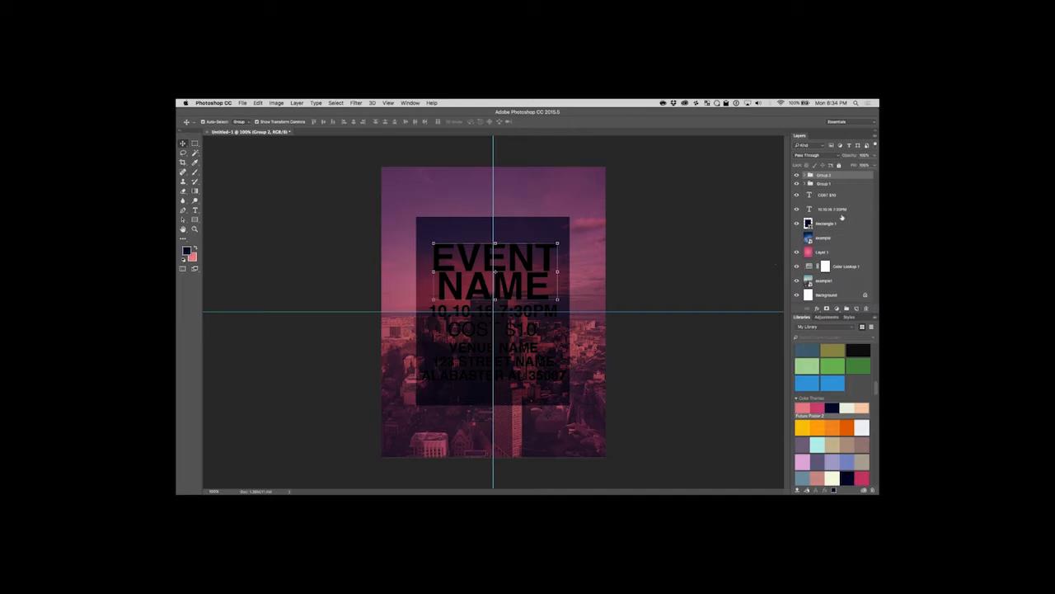
pyautogui.doubleClick(866, 176)
pyautogui.click(334, 213)
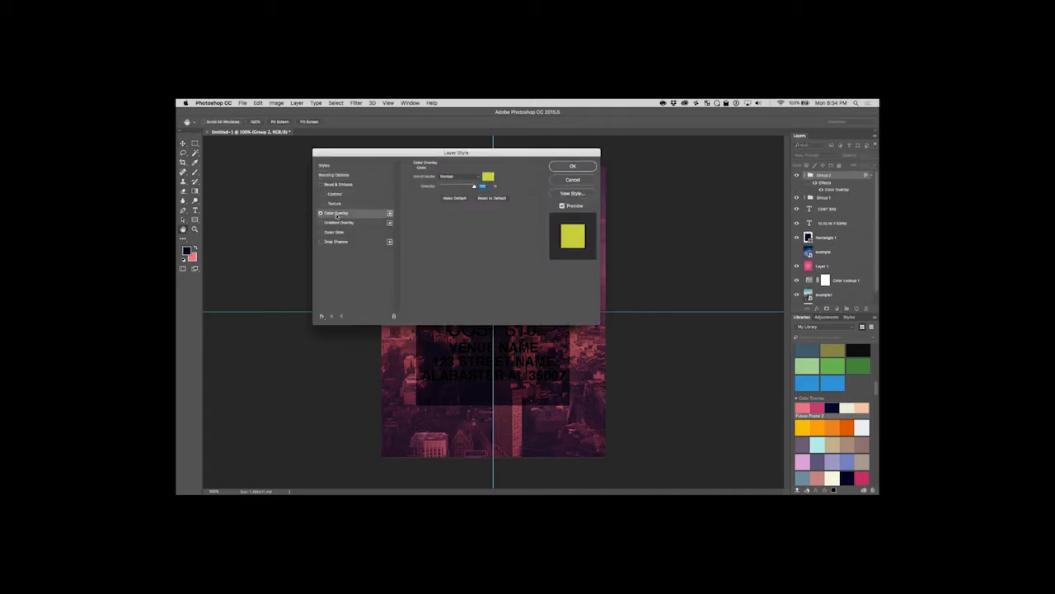
pyautogui.moveTo(489, 155); pyautogui.dragTo(738, 206)
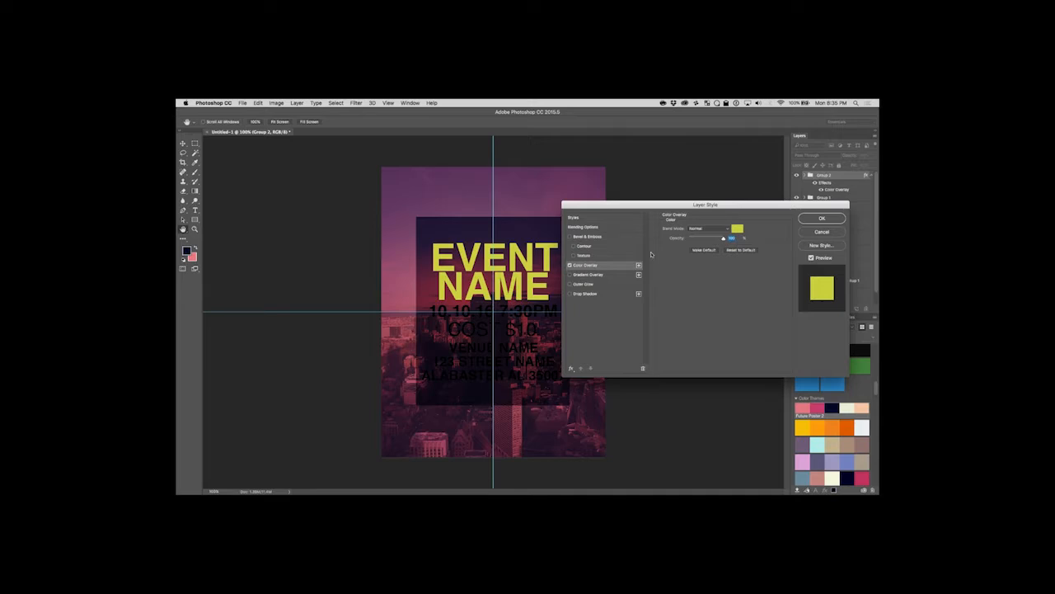
pyautogui.click(822, 232)
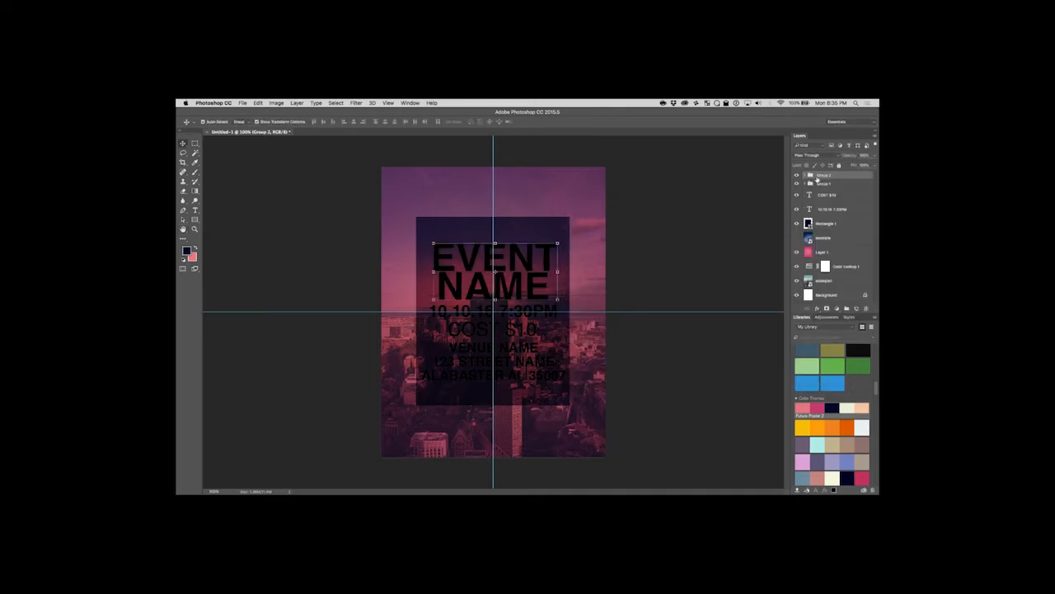
pyautogui.click(829, 156)
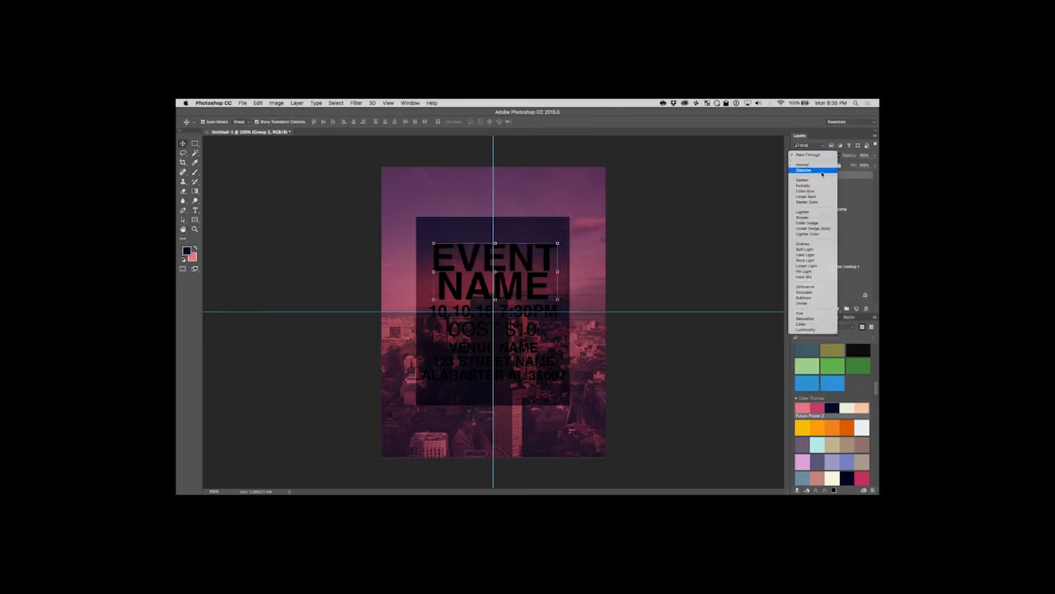
pyautogui.click(713, 197)
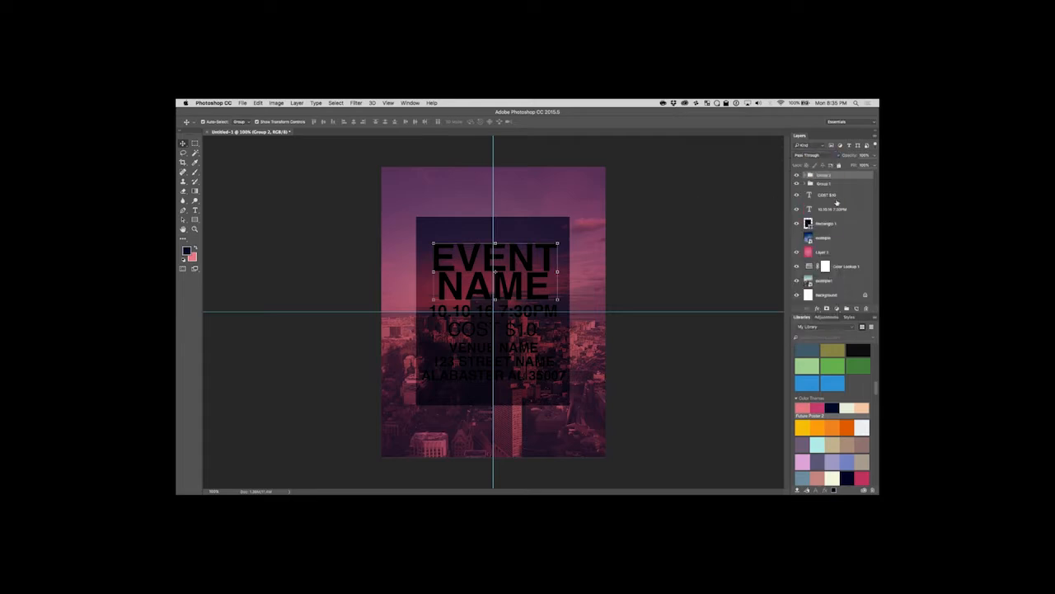
pyautogui.click(824, 157)
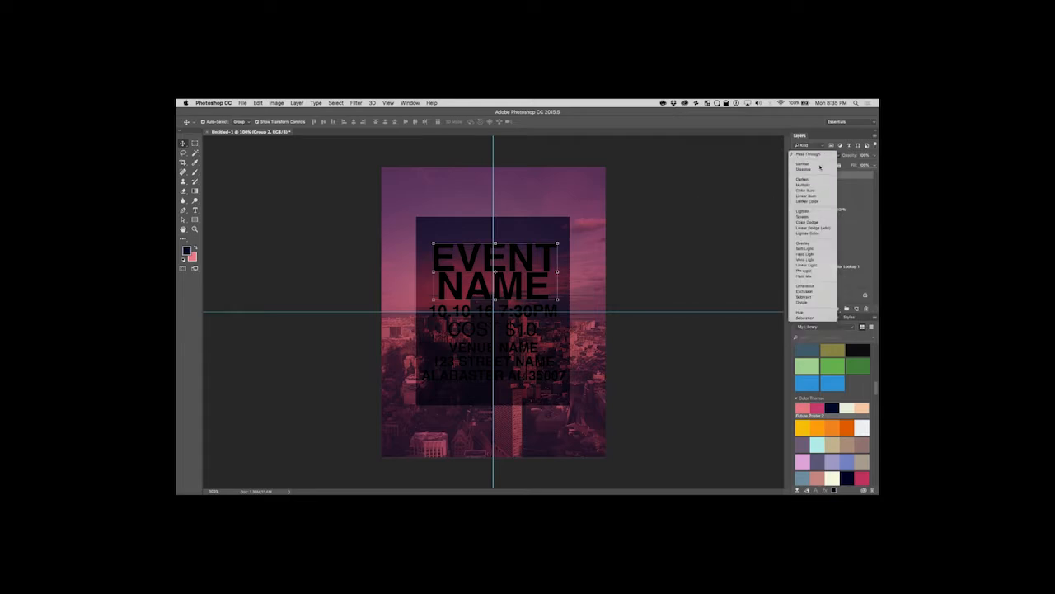
pyautogui.click(730, 202)
pyautogui.click(820, 223)
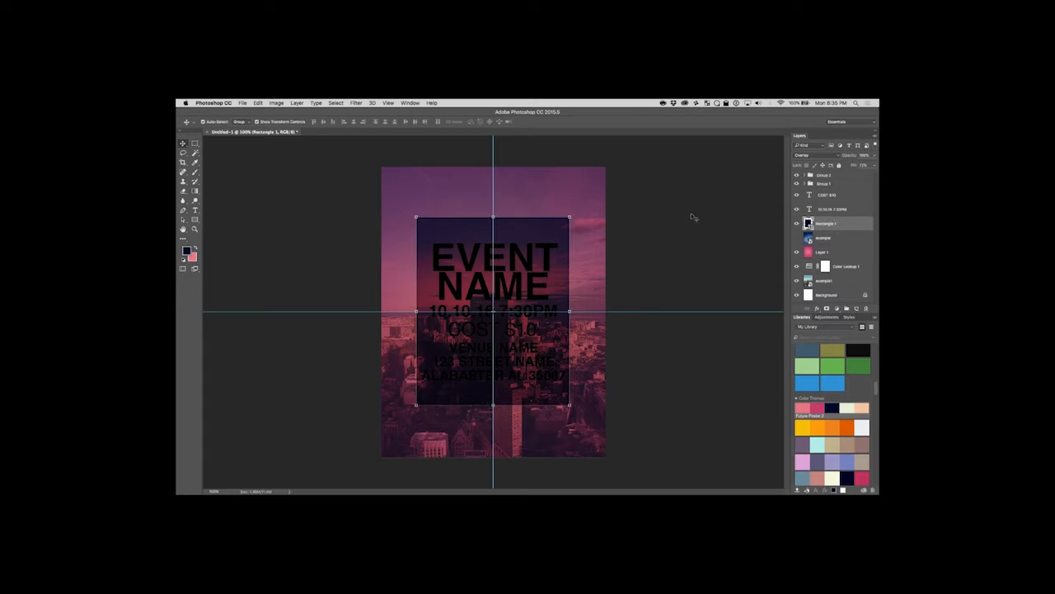
pyautogui.click(196, 210)
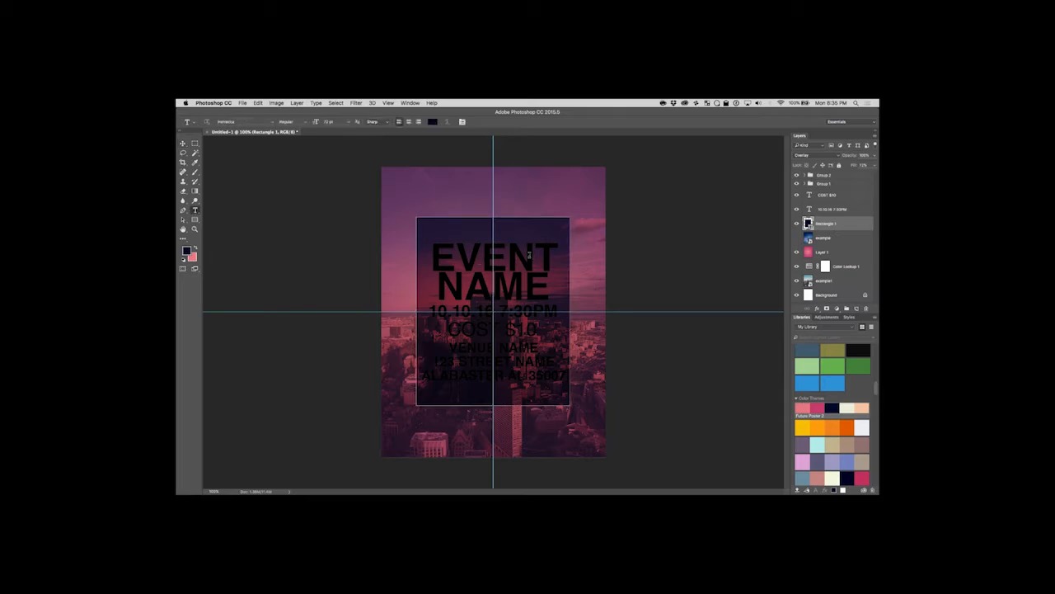
pyautogui.click(183, 143)
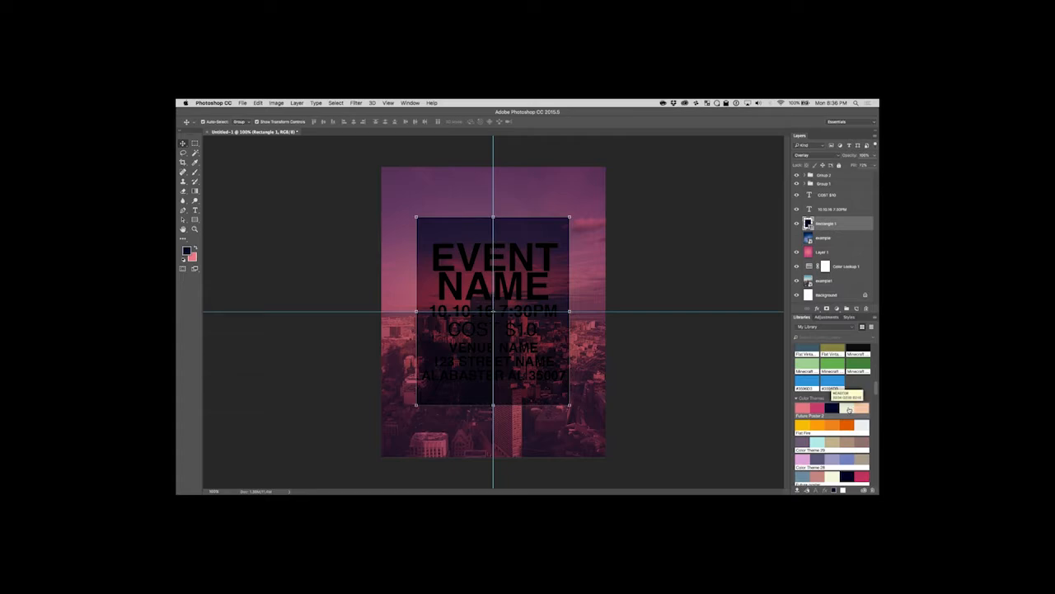
# Sample the cream swatch beside the dark navy in the first colour theme with ColorSnapper, copying its hex code #eaefd8.
pyautogui.click(716, 104)
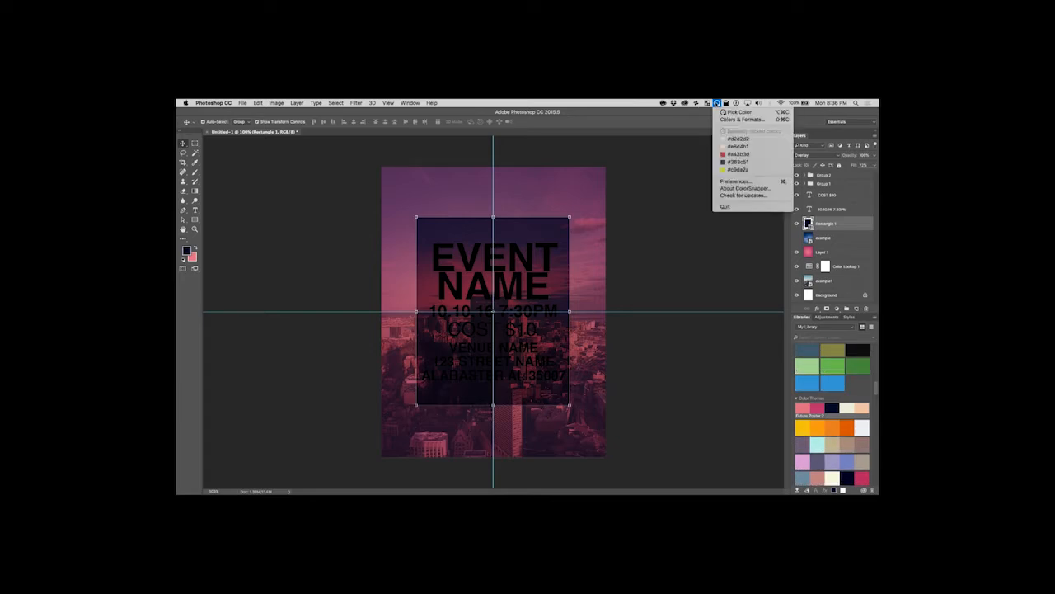
pyautogui.click(727, 111)
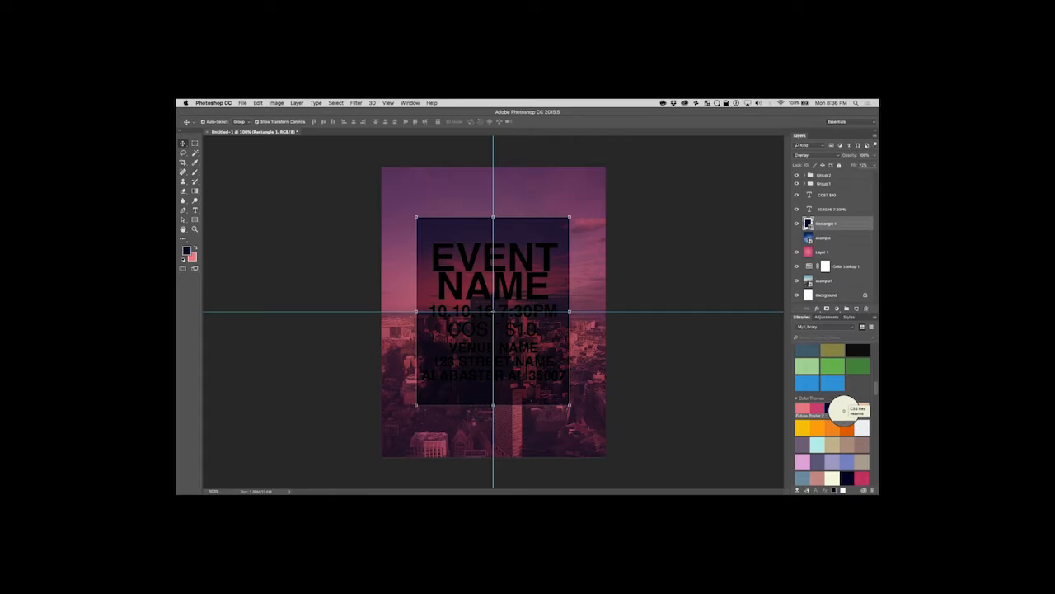
pyautogui.click(843, 409)
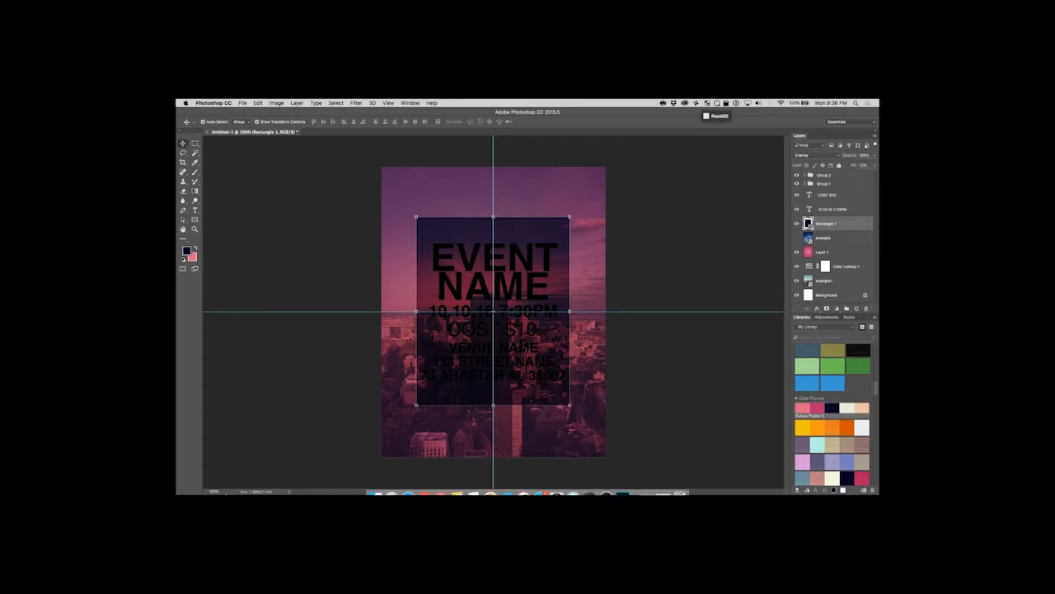
# Switch to the Twitch dashboard in Chrome, send the copied hex code #eaefd8 in the stream chat and minimise the browser.
pyautogui.click(423, 485)
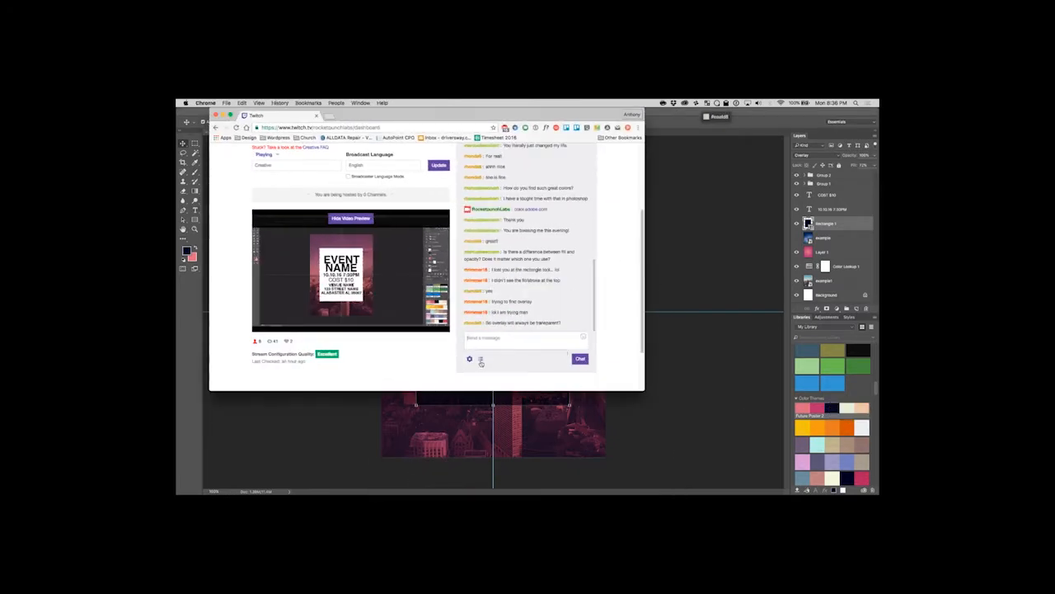
pyautogui.rightClick(488, 338)
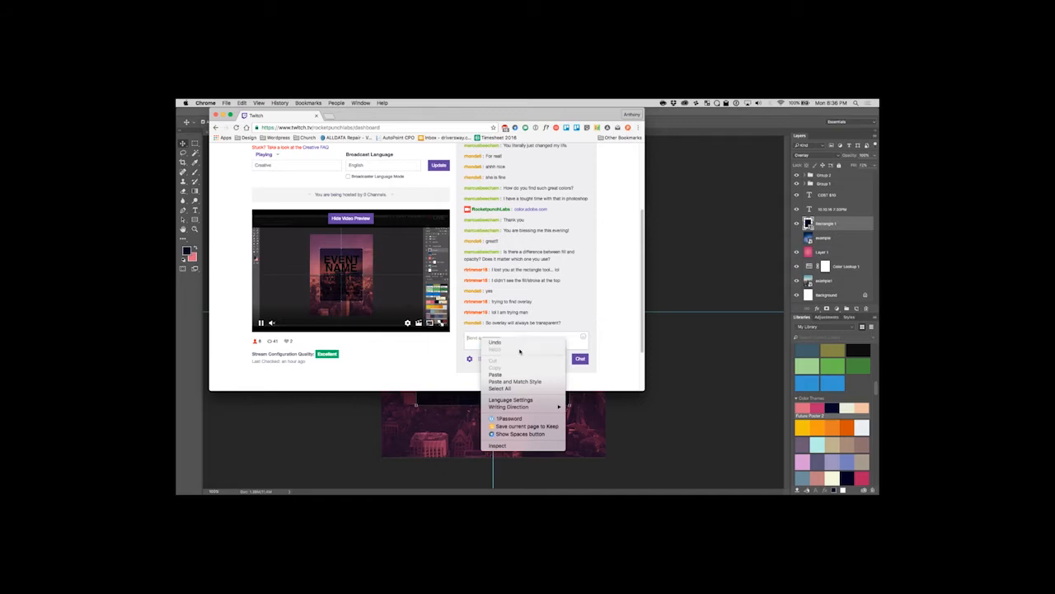
pyautogui.click(508, 375)
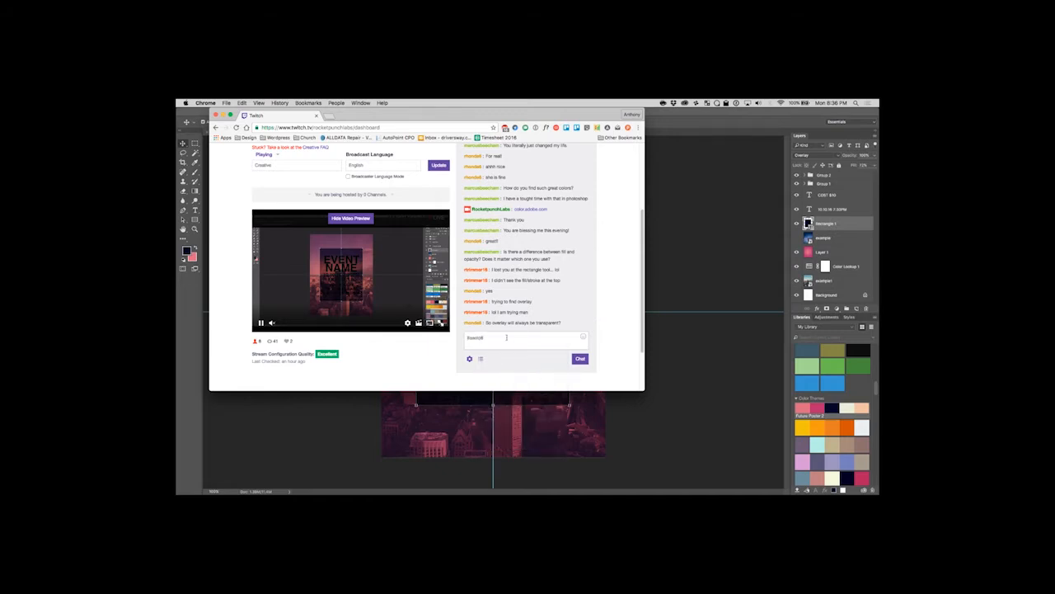
pyautogui.click(580, 358)
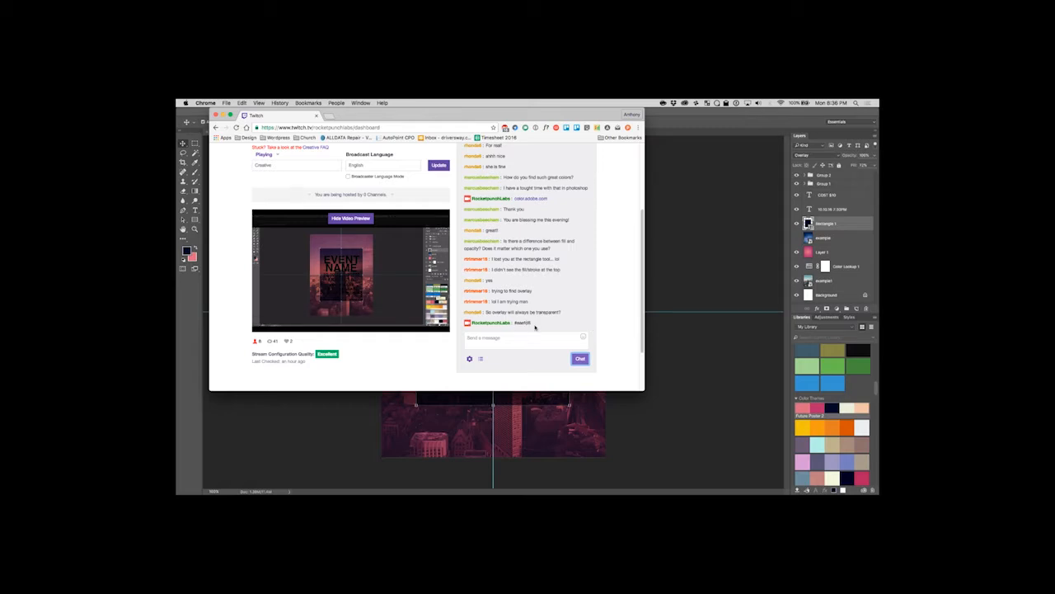
pyautogui.press('super+m')
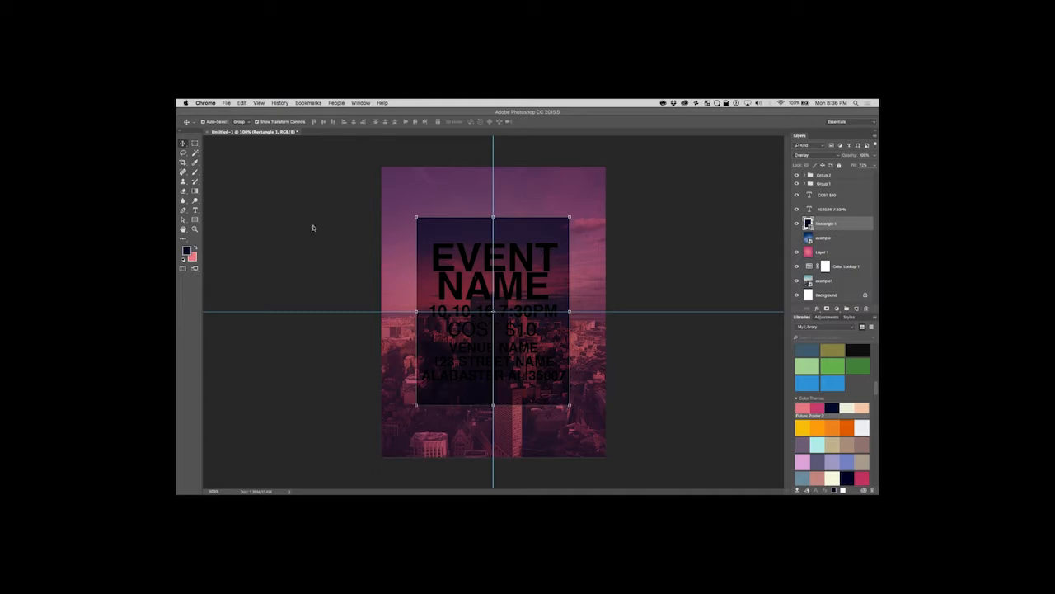
# Set the colour of the EVENT text to the copied cream #eaefd8 and finish the text edit.
pyautogui.click(194, 211)
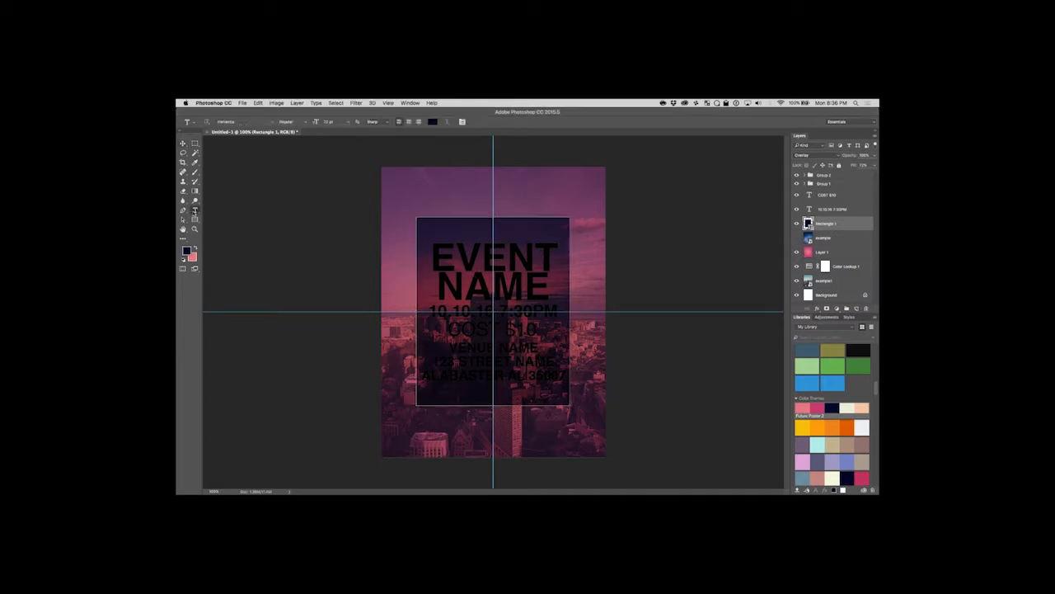
pyautogui.doubleClick(481, 255)
pyautogui.click(431, 122)
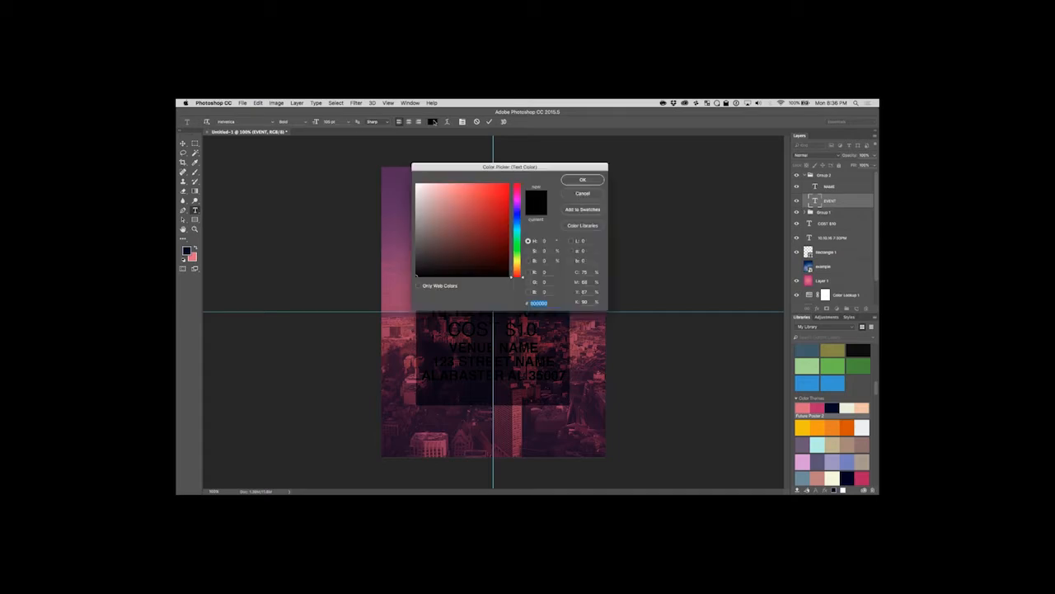
pyautogui.rightClick(547, 304)
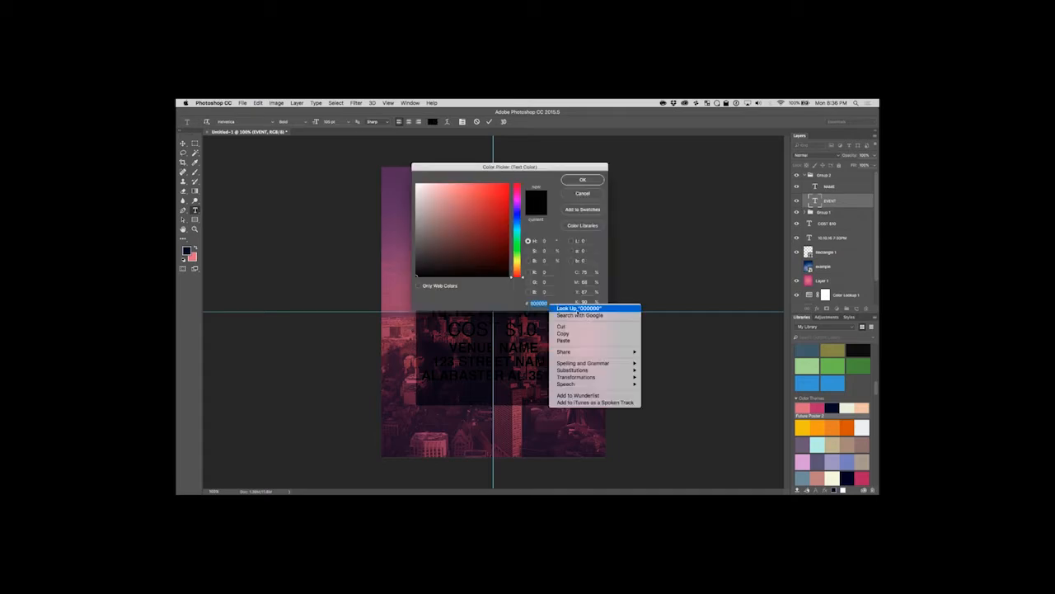
pyautogui.click(585, 340)
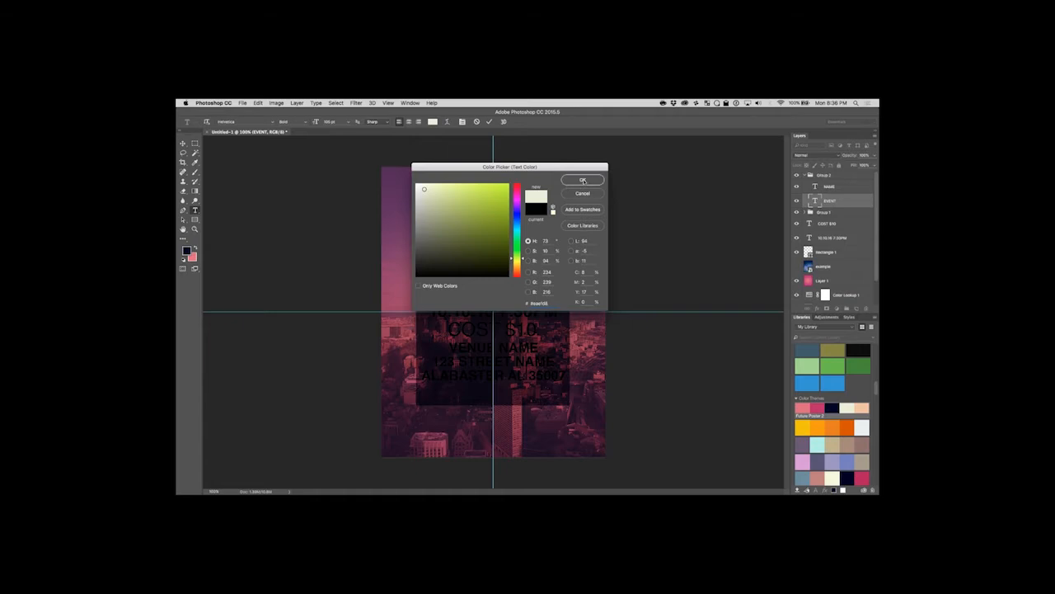
pyautogui.click(584, 181)
pyautogui.click(183, 144)
# Select the word NAME in its text layer and set its colour to the copied cream #eaefd8.
pyautogui.click(195, 210)
pyautogui.doubleClick(514, 281)
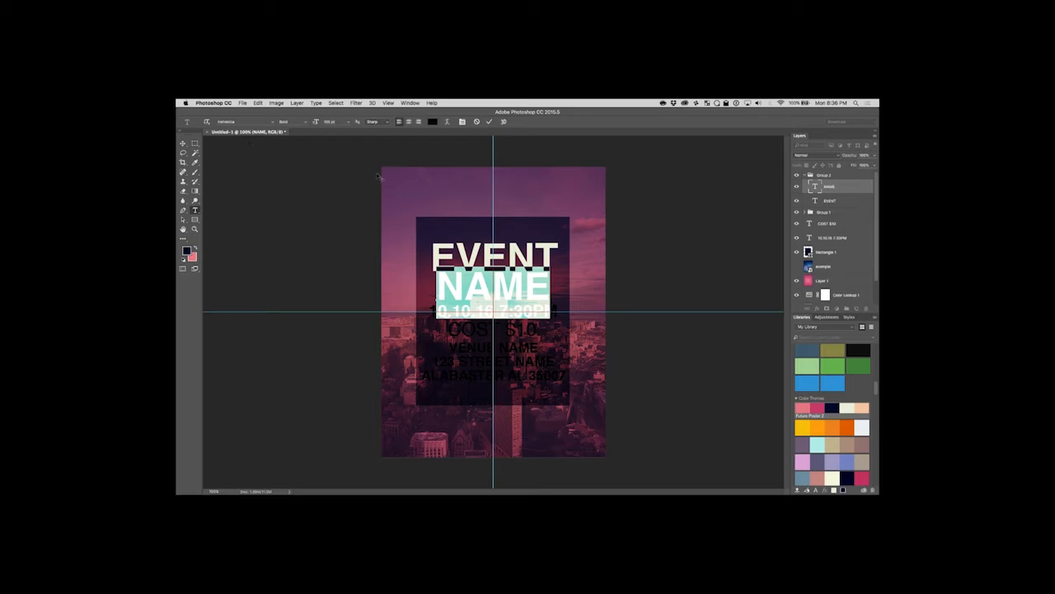
pyautogui.click(462, 122)
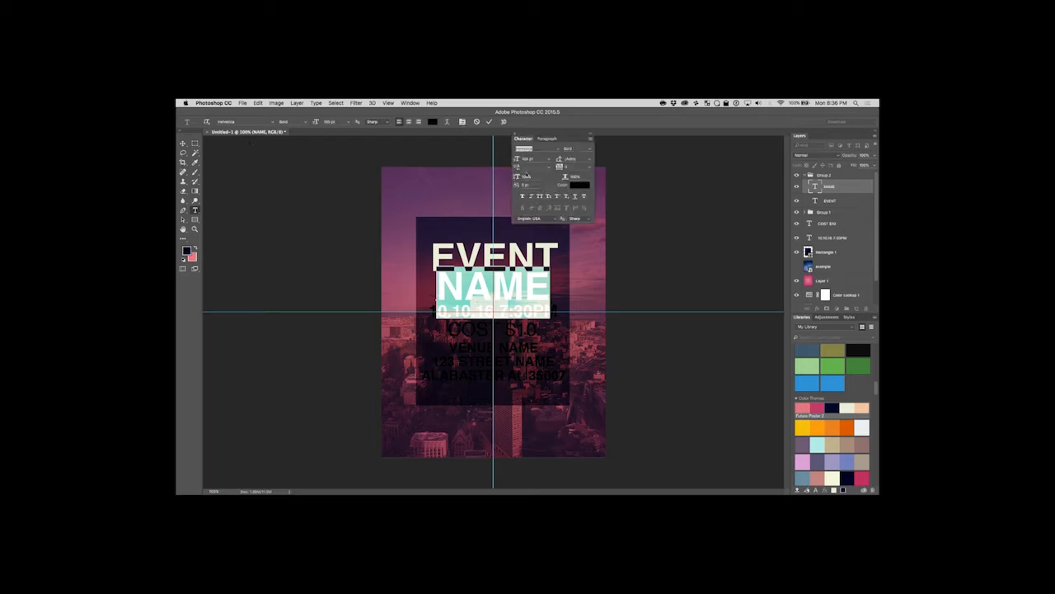
pyautogui.click(432, 121)
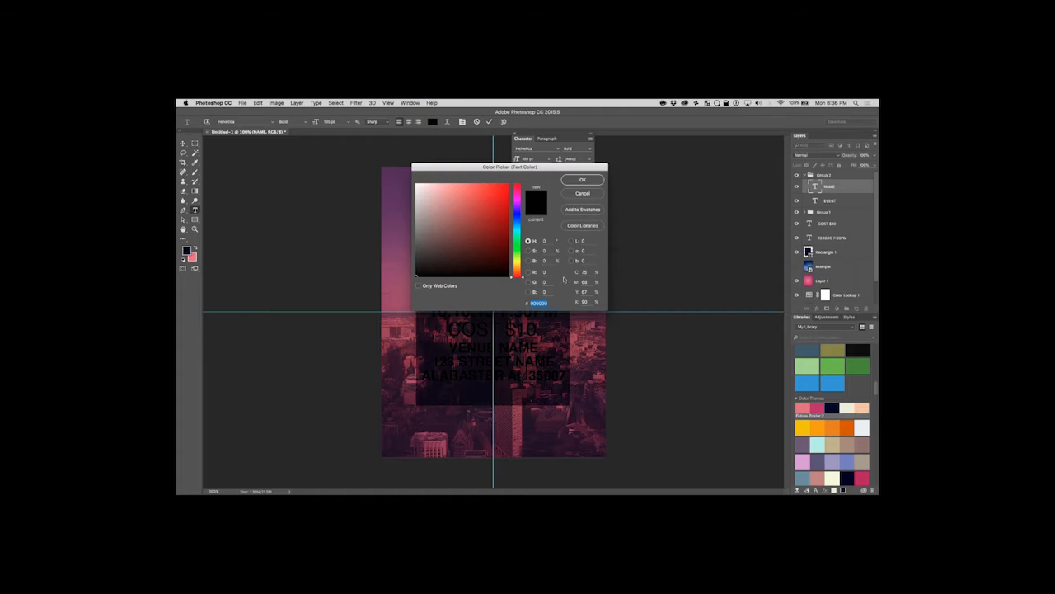
pyautogui.rightClick(551, 304)
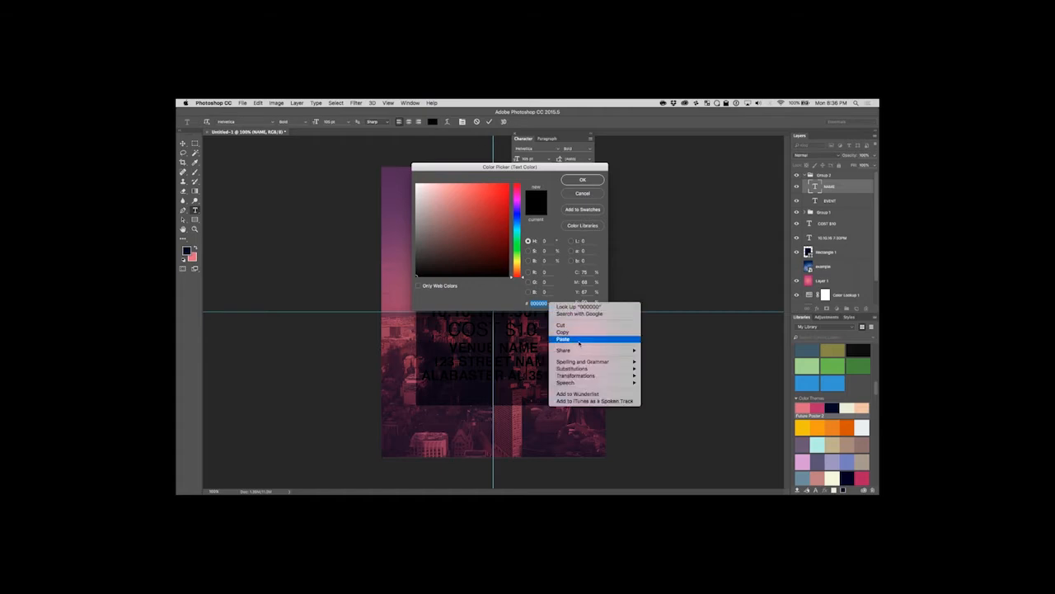
pyautogui.click(563, 339)
pyautogui.click(582, 180)
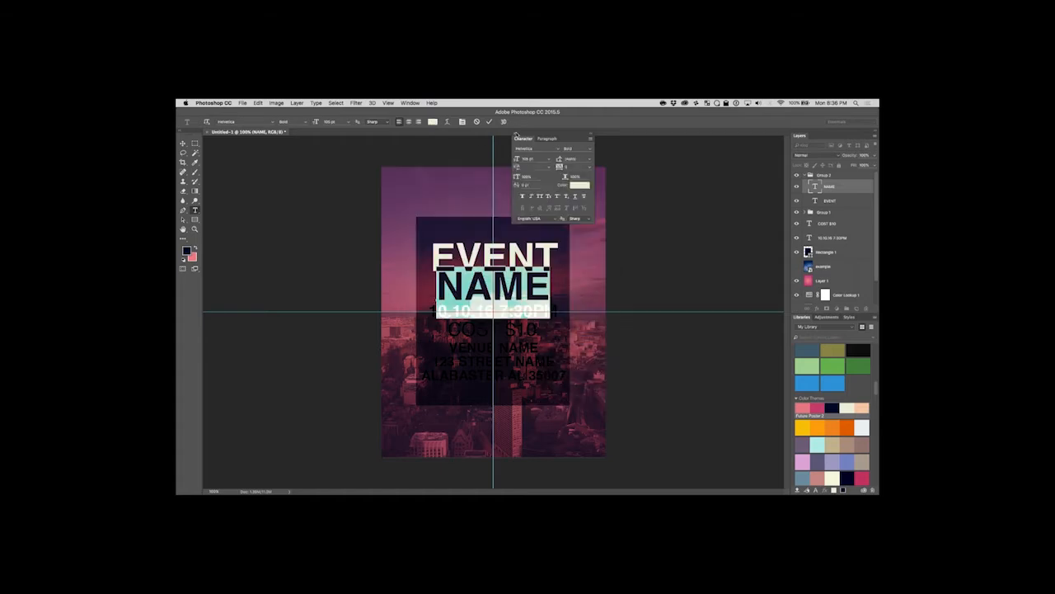
# Close the Character panel, finish editing the NAME text and deselect its layer.
pyautogui.click(514, 133)
pyautogui.click(184, 144)
pyautogui.click(272, 236)
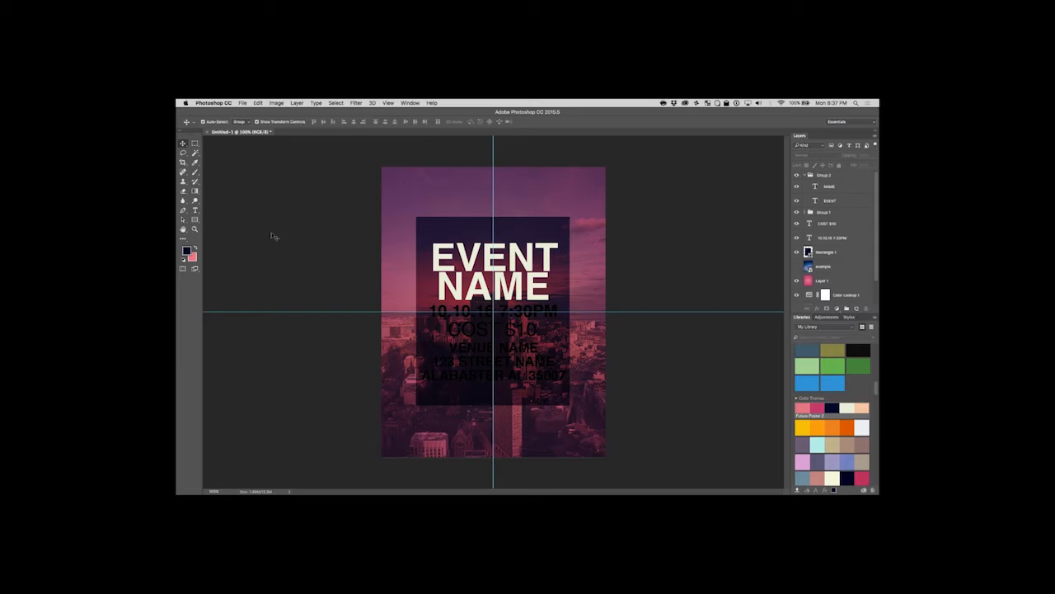
pyautogui.click(195, 210)
pyautogui.moveTo(429, 310); pyautogui.dragTo(558, 312)
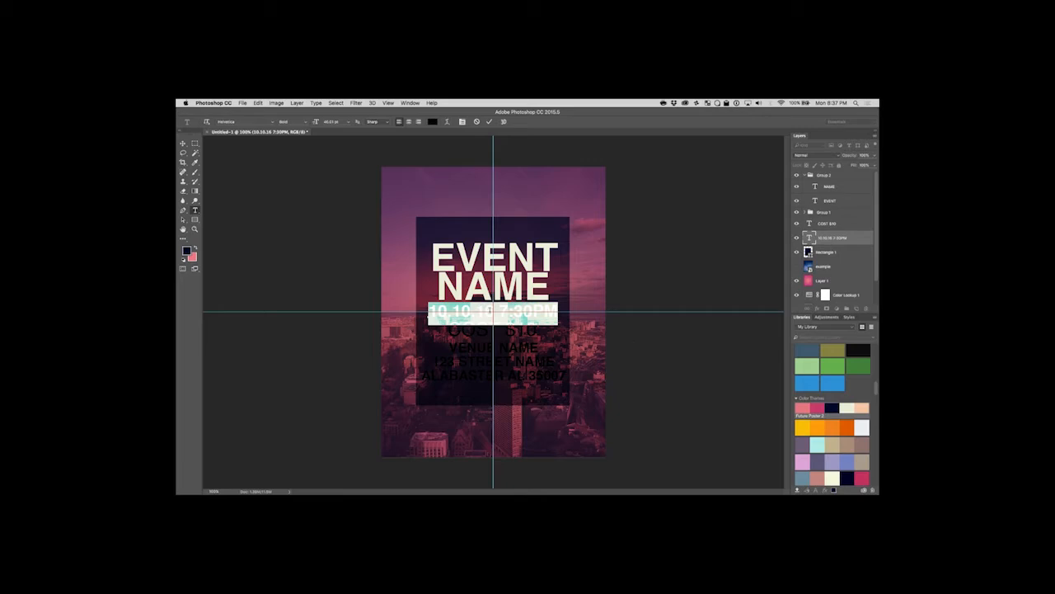
pyautogui.click(492, 310)
pyautogui.moveTo(493, 310); pyautogui.dragTo(422, 311)
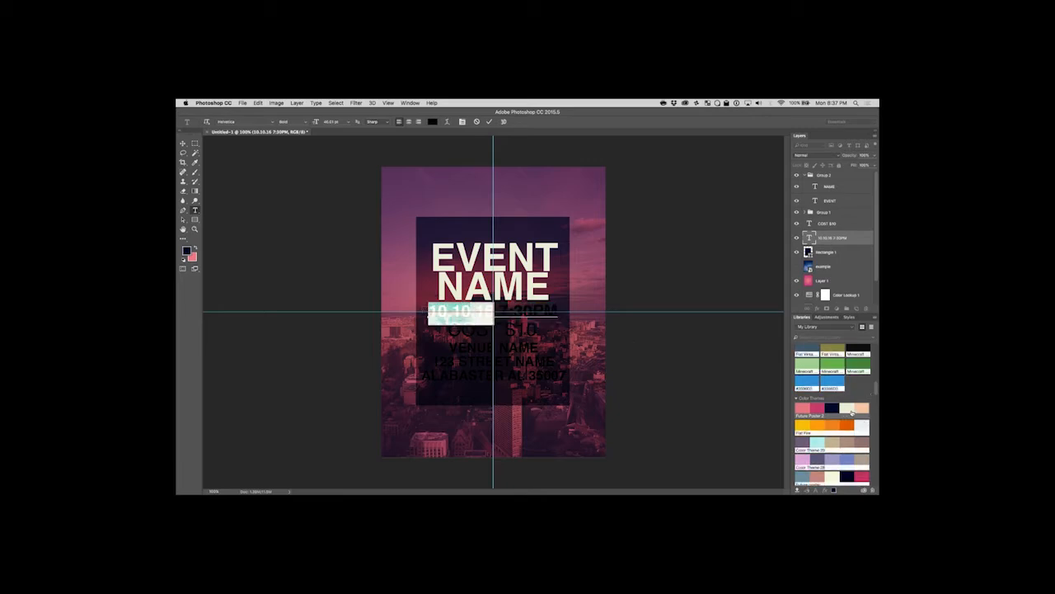
pyautogui.click(430, 122)
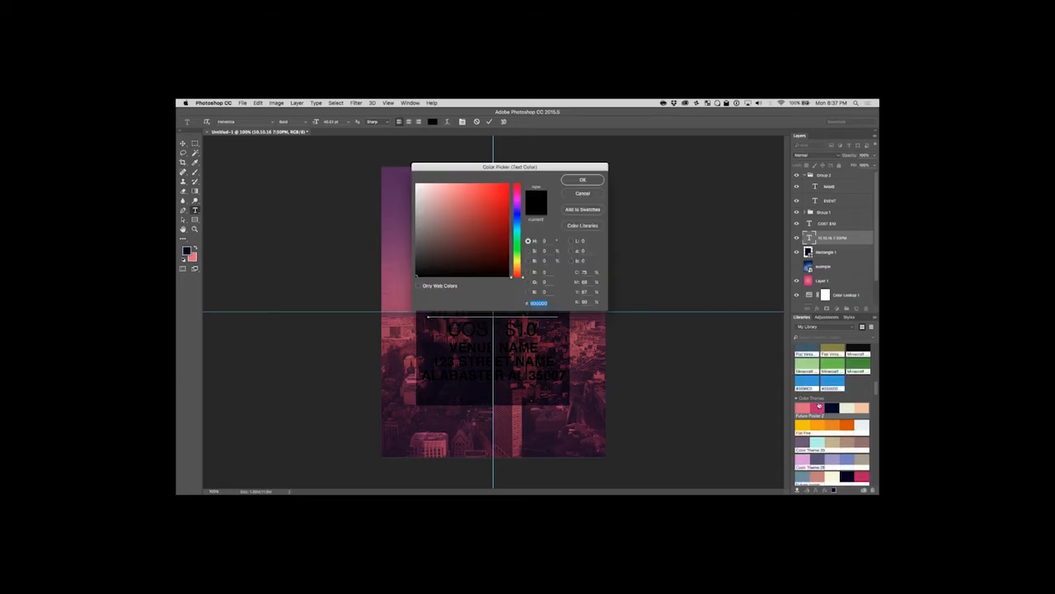
pyautogui.click(585, 194)
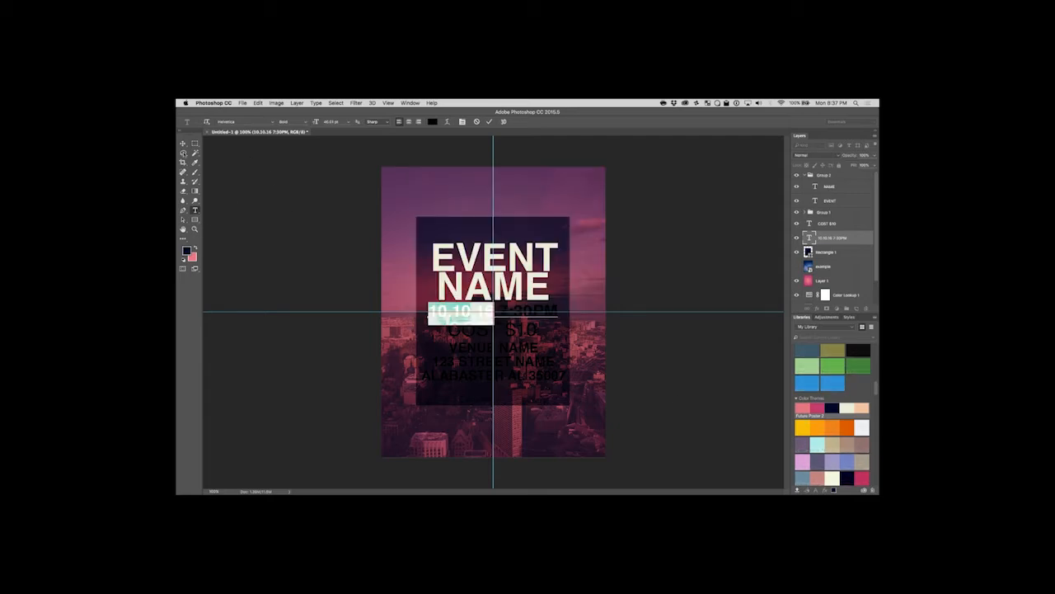
# Colour the whole date and time text layer with the deep pink swatch from the first colour theme.
pyautogui.click(183, 144)
pyautogui.click(187, 250)
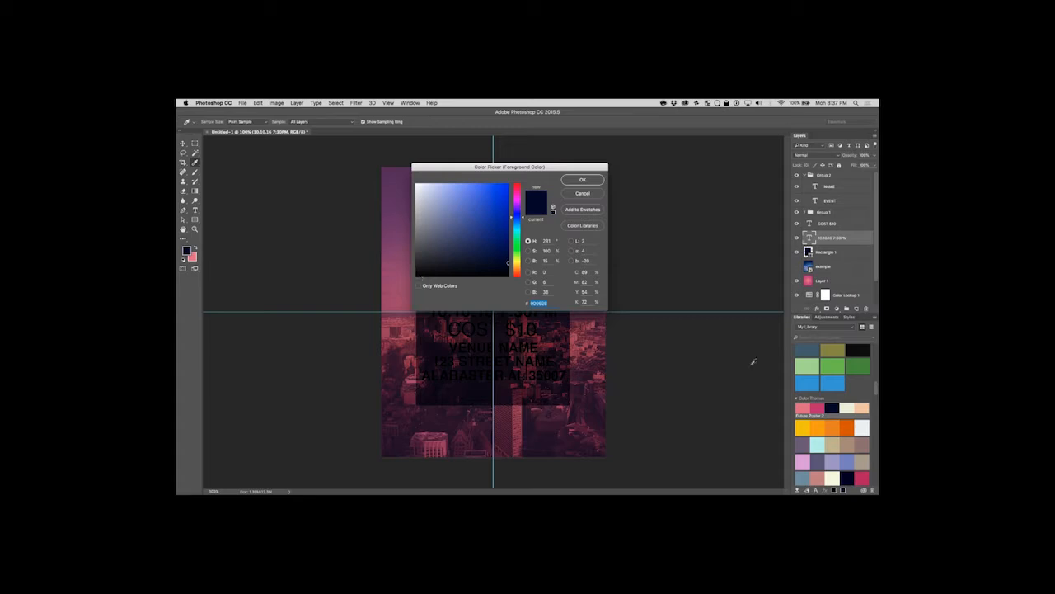
pyautogui.click(583, 180)
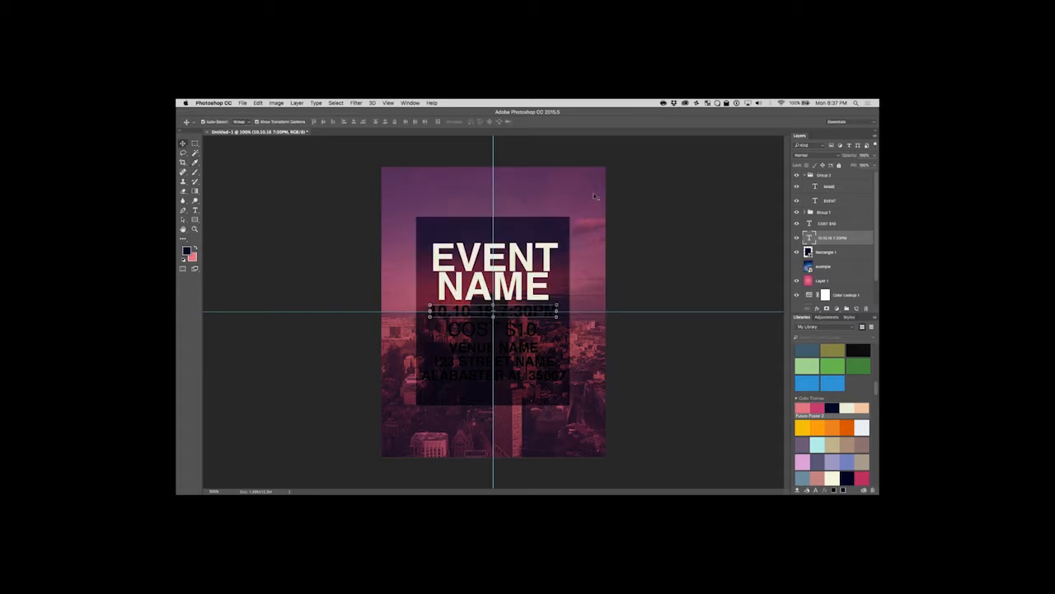
pyautogui.click(820, 410)
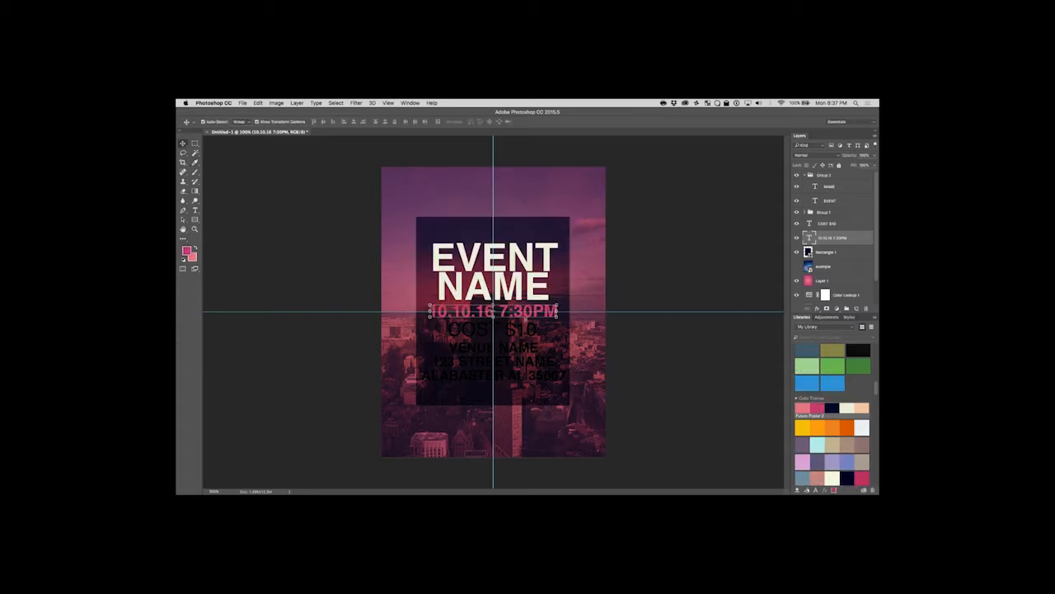
# Set only the 7:30PM part of the date line to a darker, muted pink and finish the text edit.
pyautogui.click(194, 210)
pyautogui.click(498, 311)
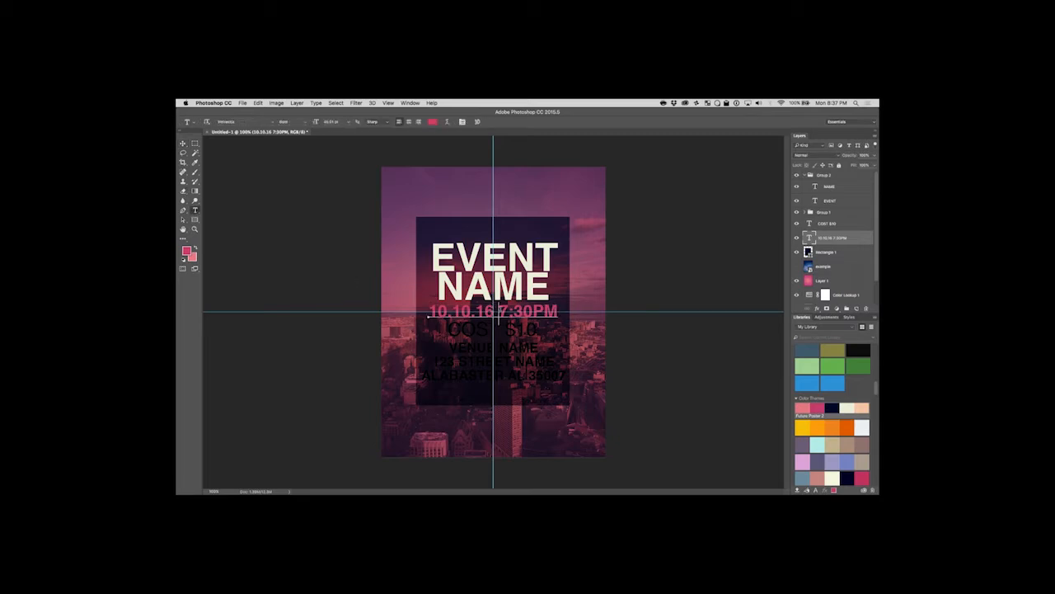
pyautogui.moveTo(498, 313); pyautogui.dragTo(560, 312)
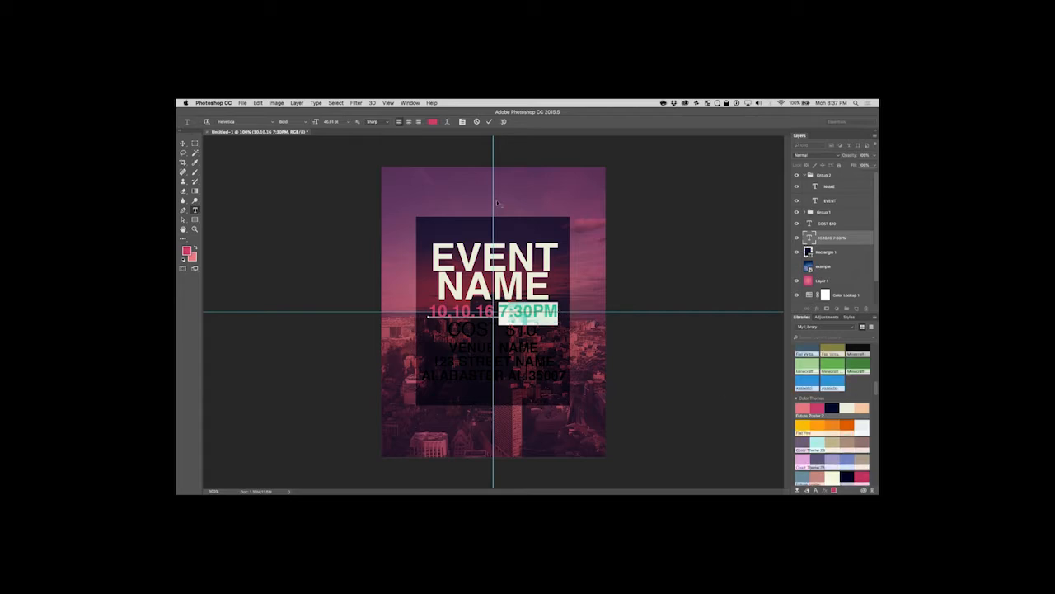
pyautogui.click(433, 122)
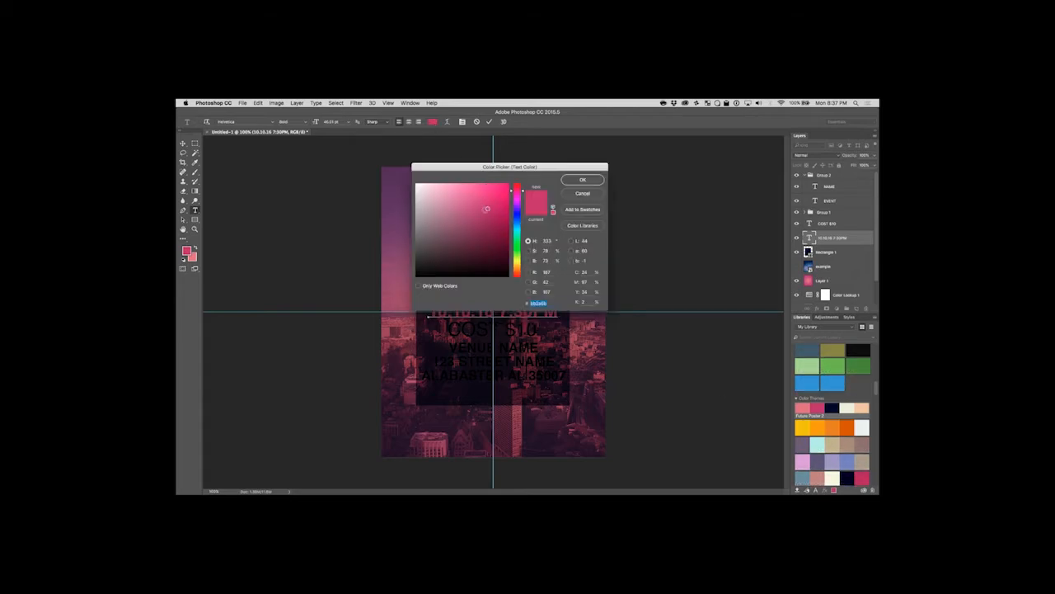
pyautogui.moveTo(477, 209); pyautogui.dragTo(458, 232)
pyautogui.click(595, 181)
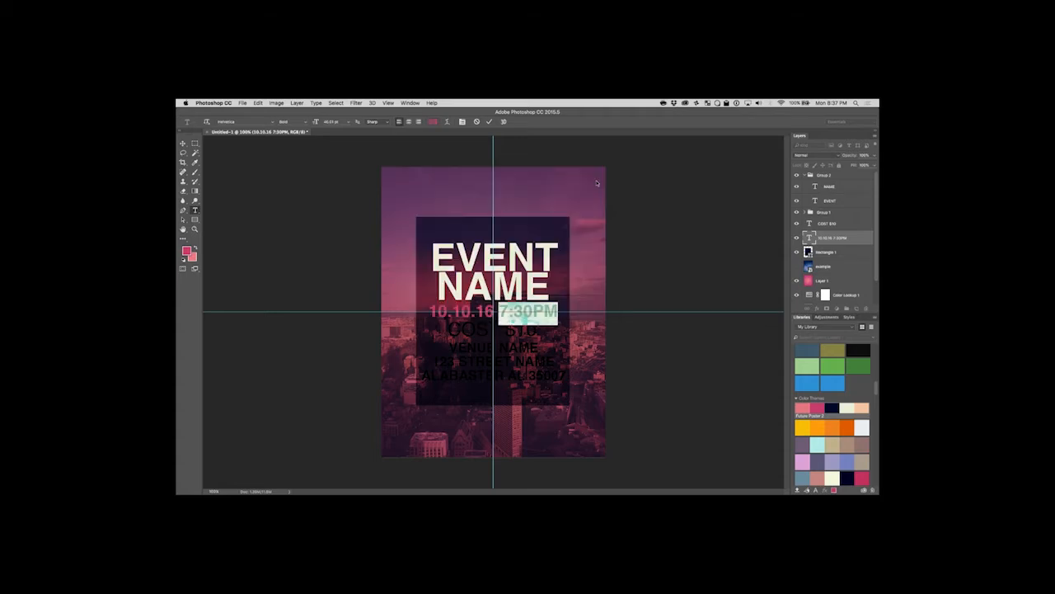
pyautogui.click(183, 142)
pyautogui.click(306, 281)
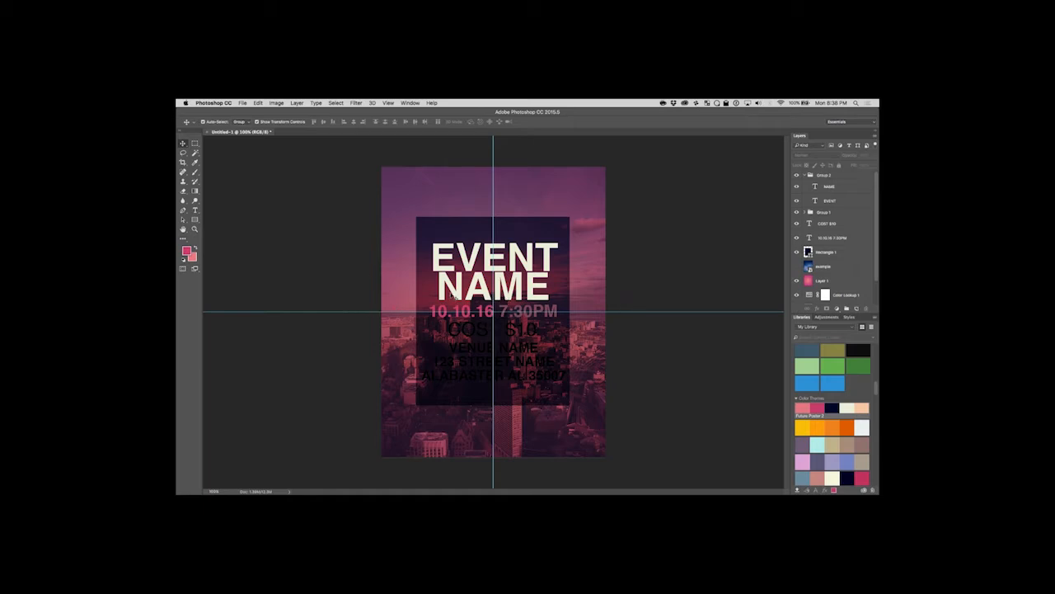
# Select 7:30PM in the date line, set its colour to a medium teal blue and finish the text edit.
pyautogui.press('t')
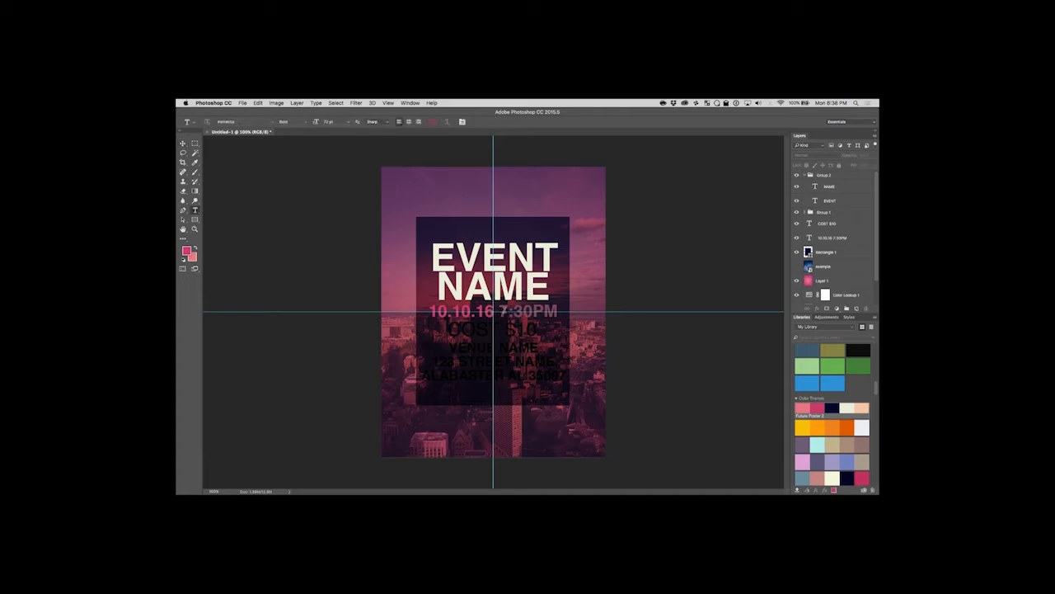
pyautogui.click(500, 313)
pyautogui.tripleClick(505, 312)
pyautogui.click(508, 312)
pyautogui.moveTo(500, 311); pyautogui.dragTo(559, 312)
pyautogui.click(433, 122)
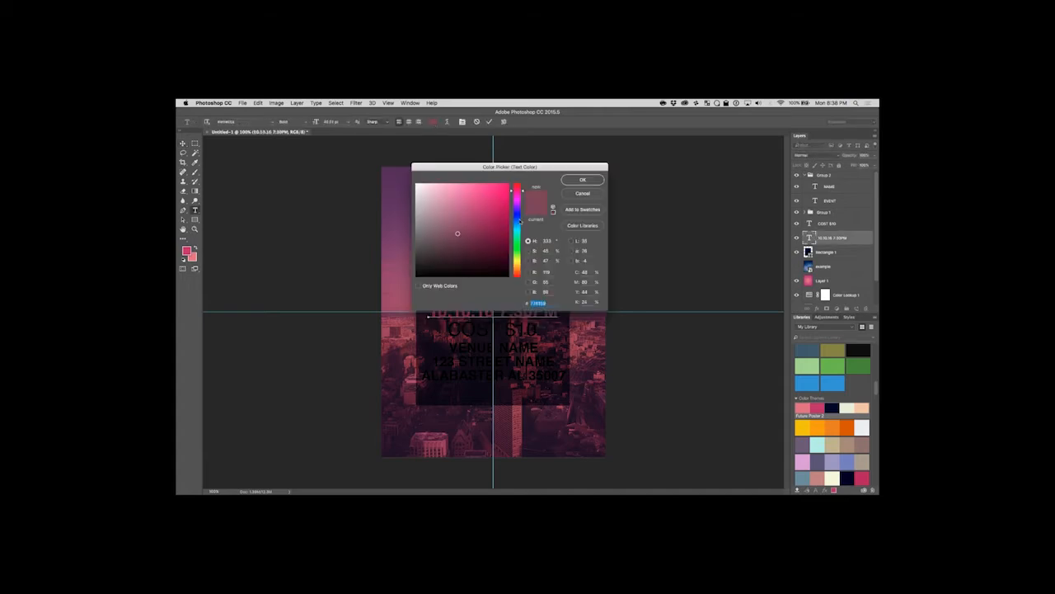
pyautogui.moveTo(523, 217)
pyautogui.mouseDown()
pyautogui.moveTo(523, 233)
pyautogui.moveTo(470, 207)
pyautogui.mouseUp()
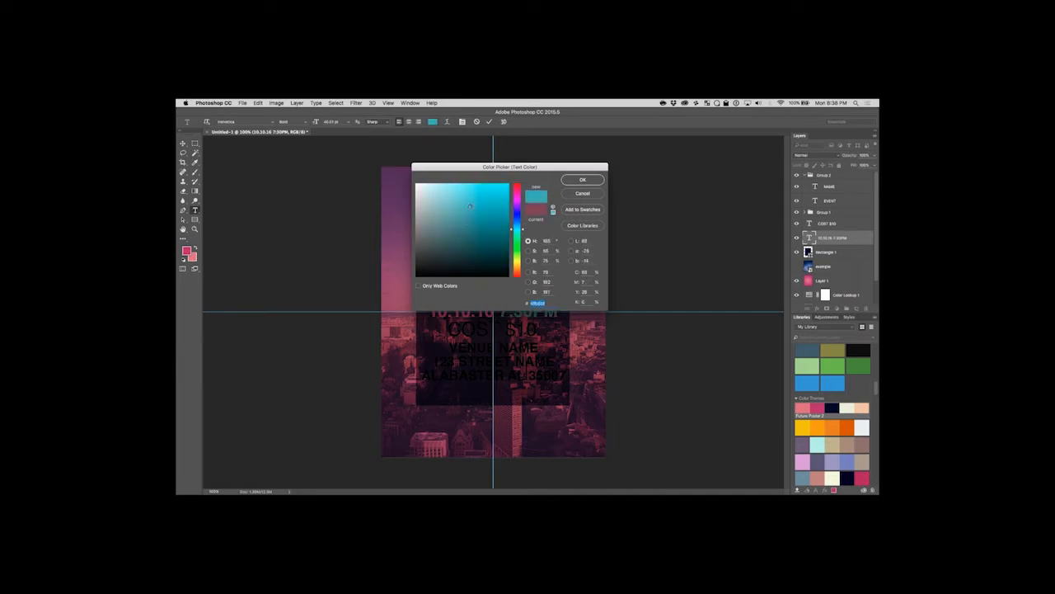
pyautogui.click(583, 180)
pyautogui.click(183, 142)
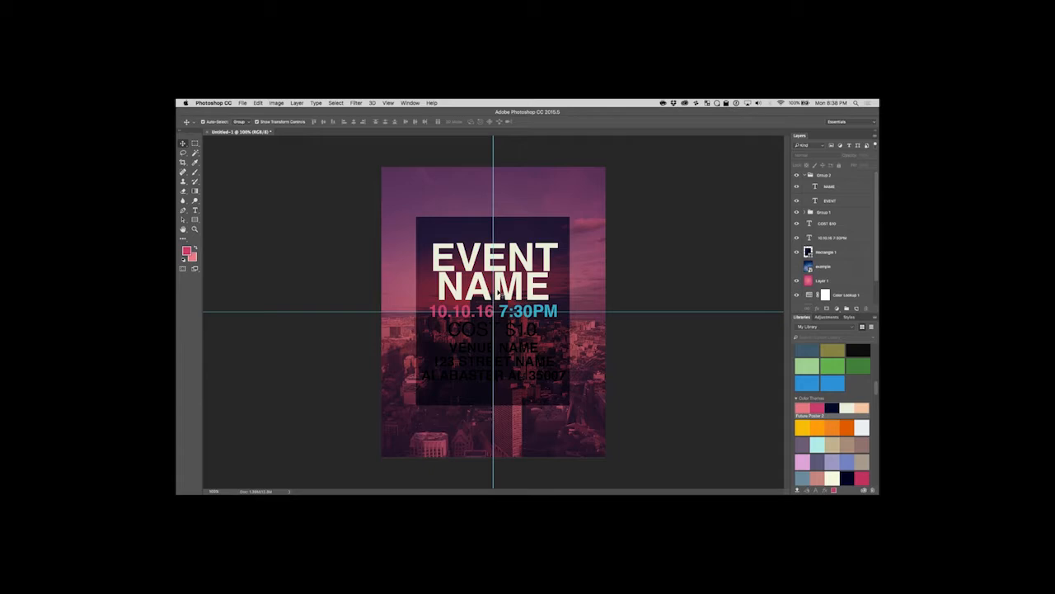
# Set the colour of the COST $10 text to the copied cream #eaefd8 and finish the text edit.
pyautogui.click(196, 210)
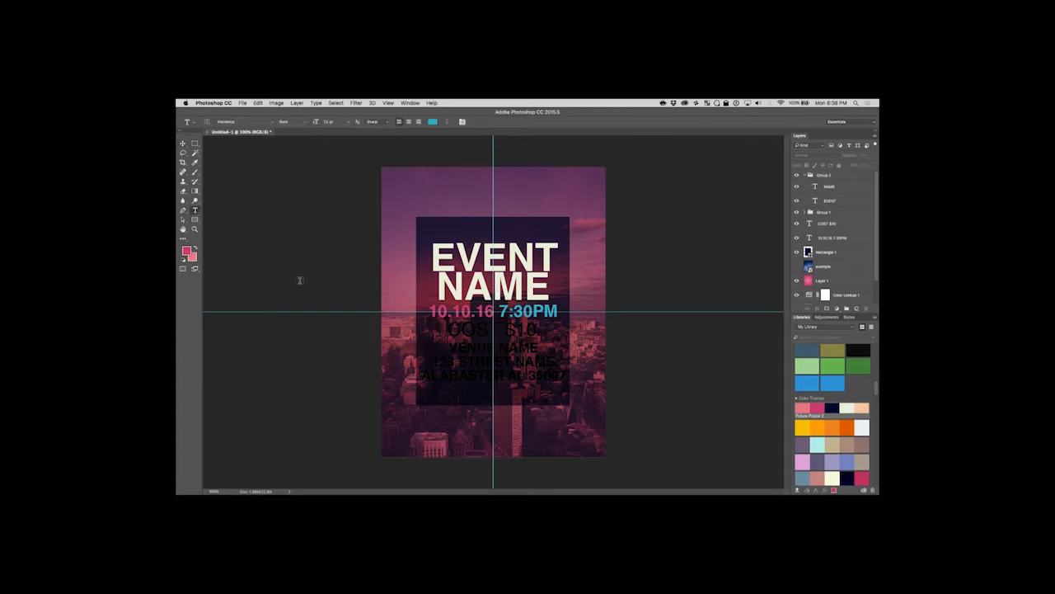
pyautogui.moveTo(447, 327); pyautogui.dragTo(537, 330)
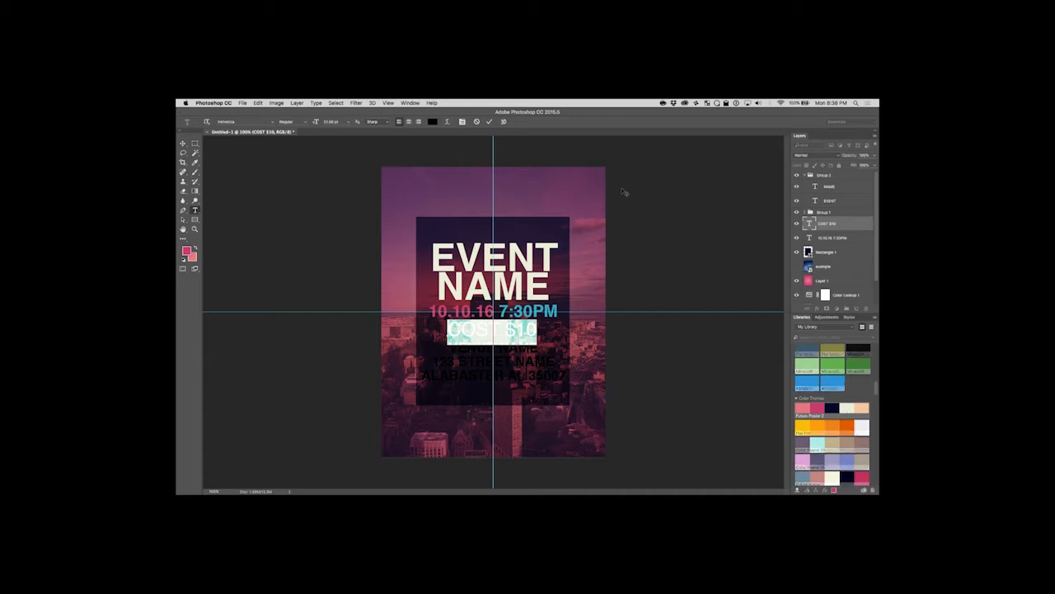
pyautogui.click(433, 122)
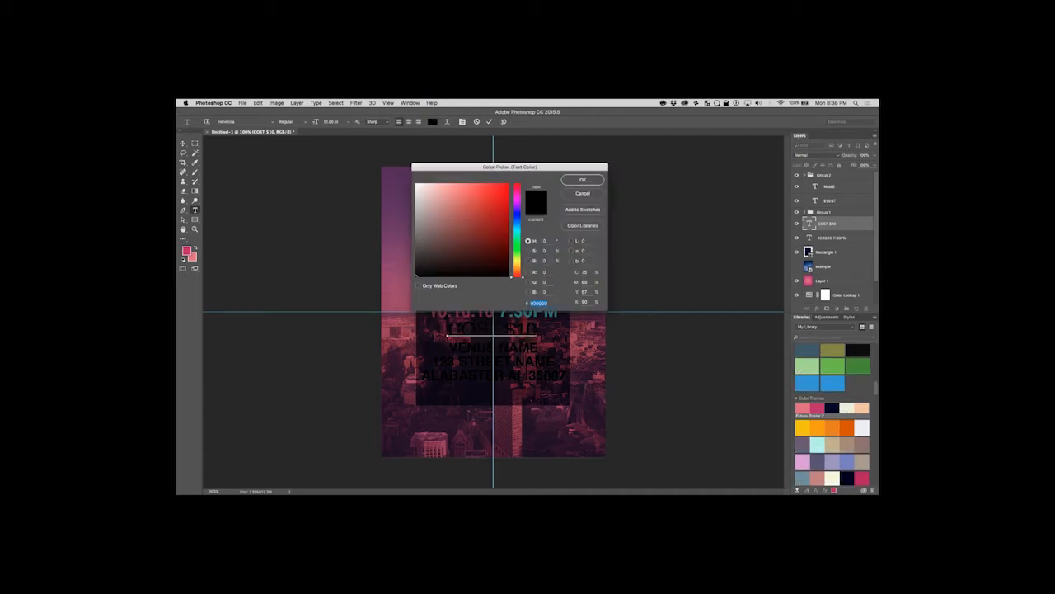
pyautogui.rightClick(553, 302)
pyautogui.click(577, 336)
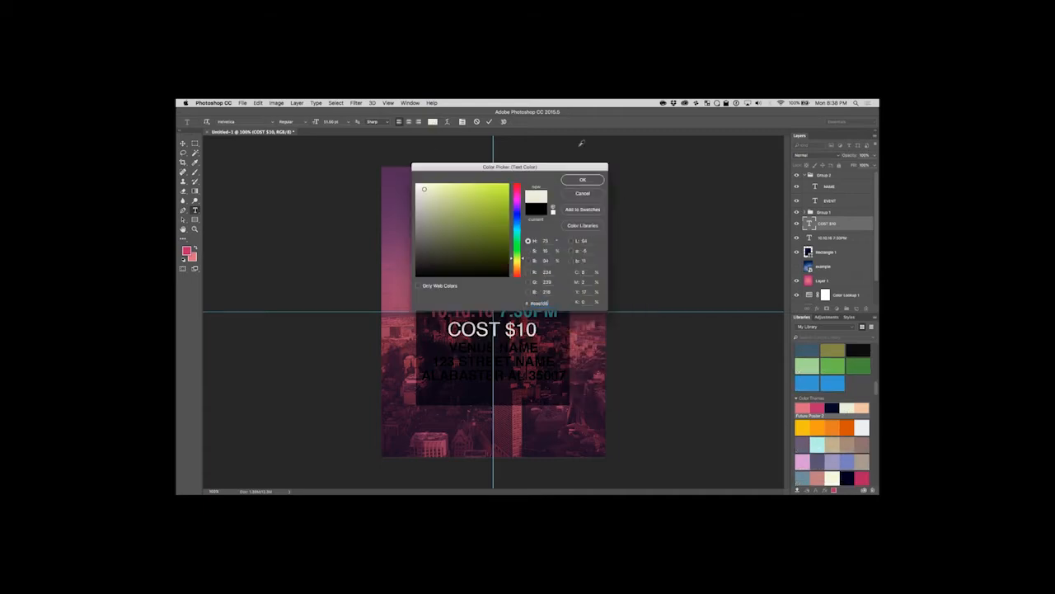
pyautogui.click(582, 181)
pyautogui.click(183, 143)
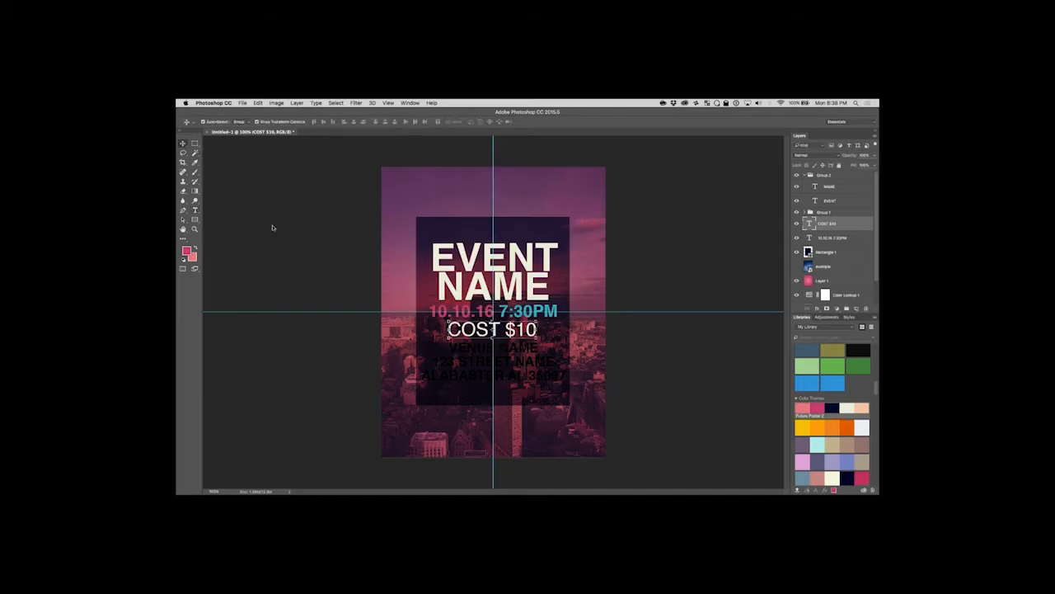
pyautogui.click(195, 211)
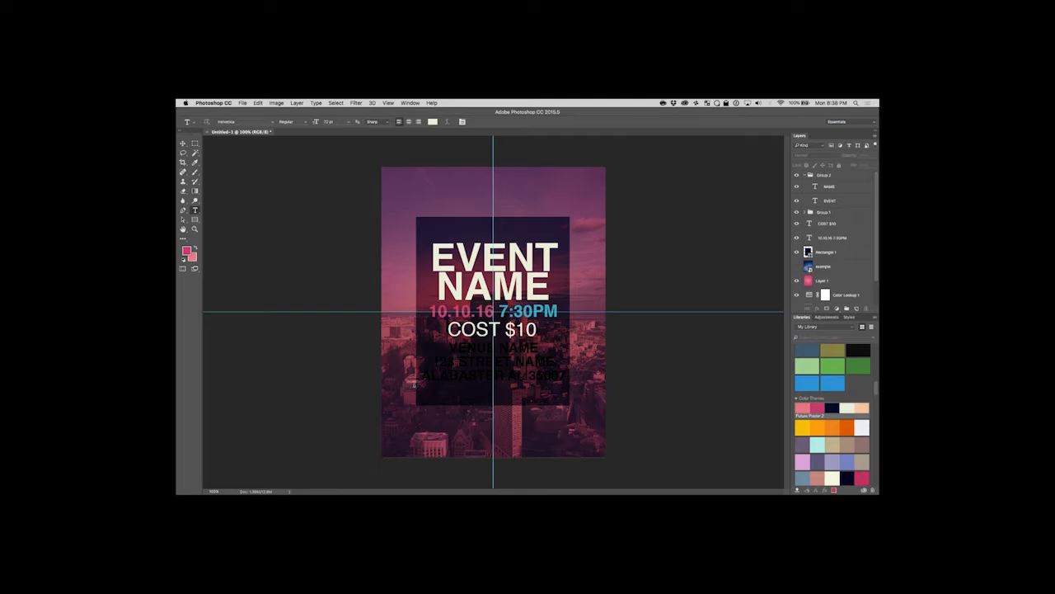
pyautogui.moveTo(457, 346); pyautogui.dragTo(548, 384)
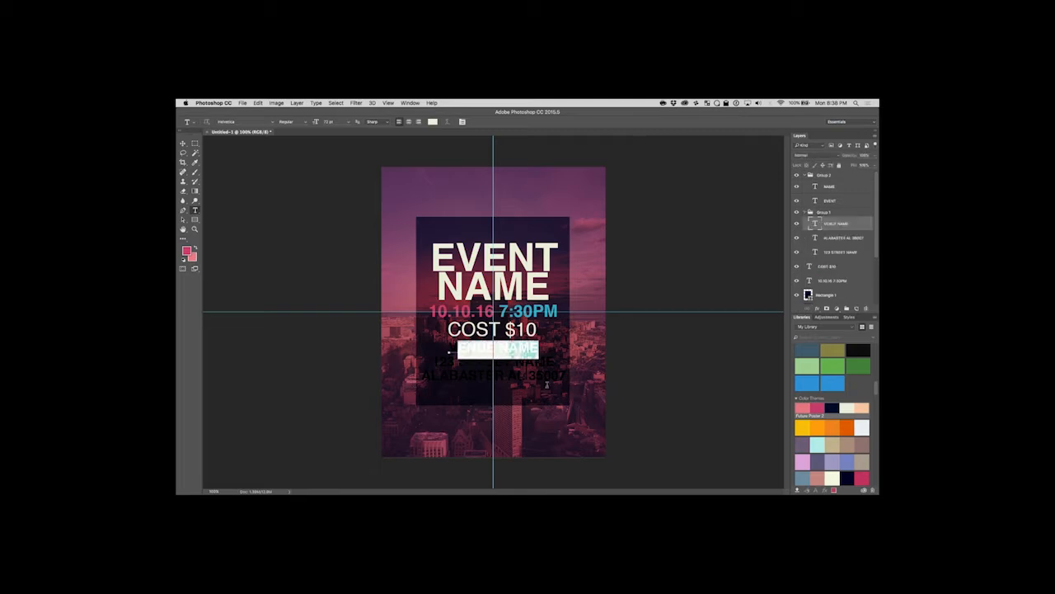
pyautogui.click(446, 343)
pyautogui.moveTo(448, 344); pyautogui.dragTo(541, 353)
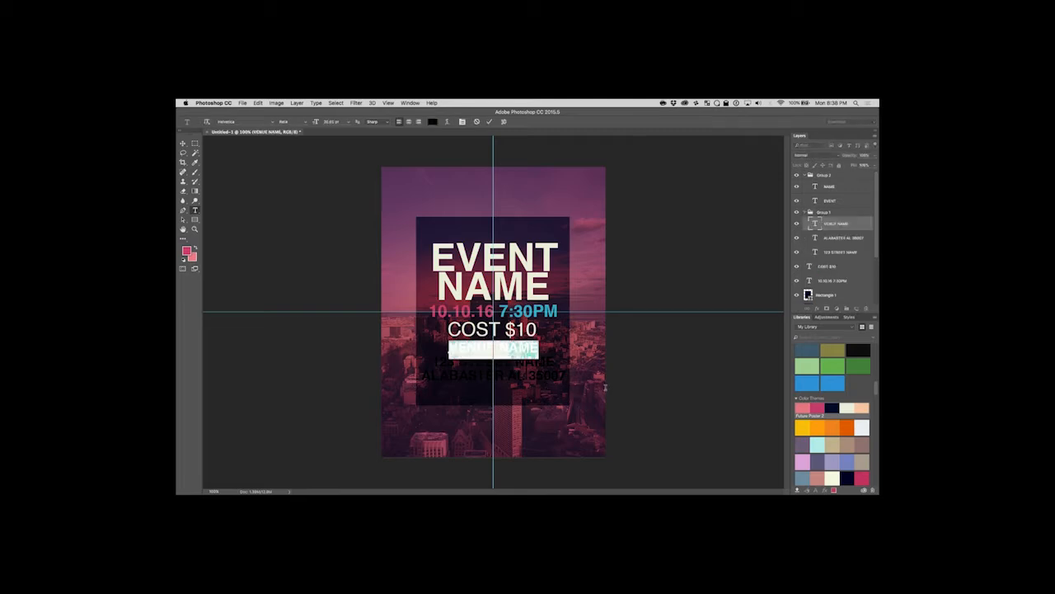
pyautogui.click(183, 144)
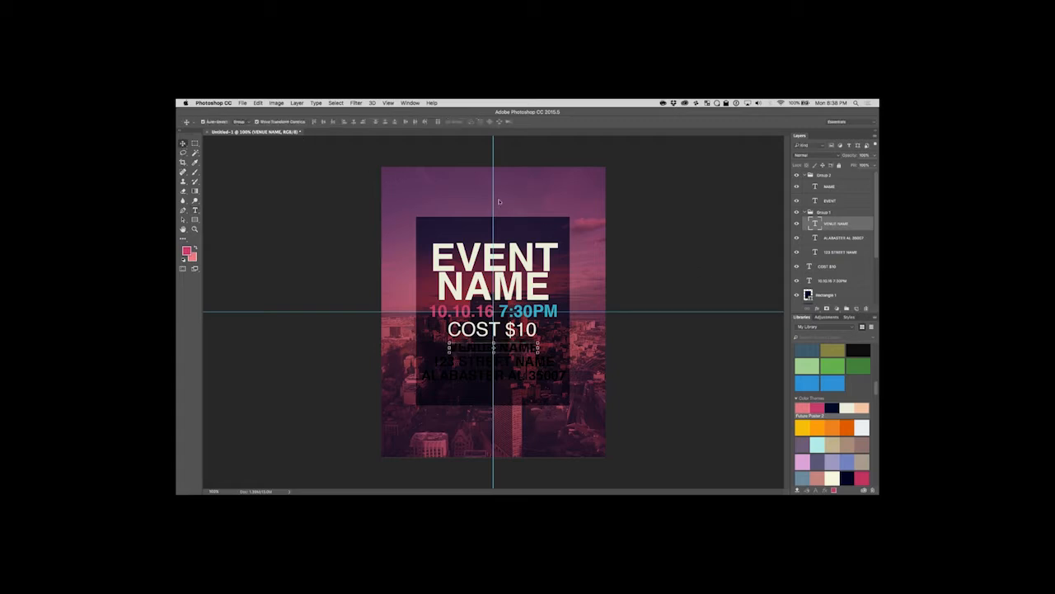
# Add a Color Overlay to the venue and address group, Group 1, using the teal sampled from the 7:30PM text.
pyautogui.doubleClick(868, 215)
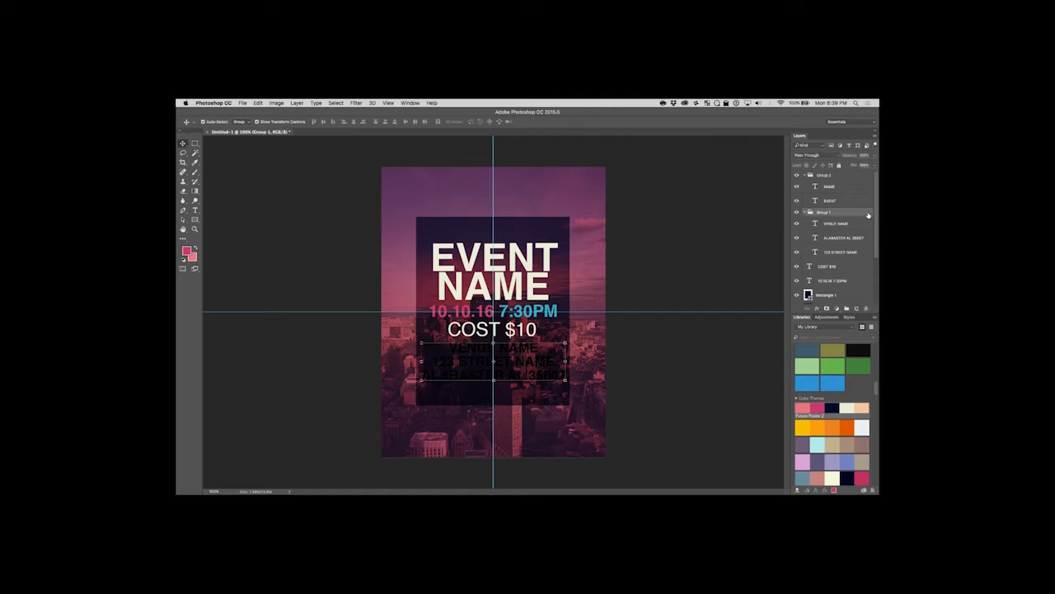
pyautogui.click(634, 264)
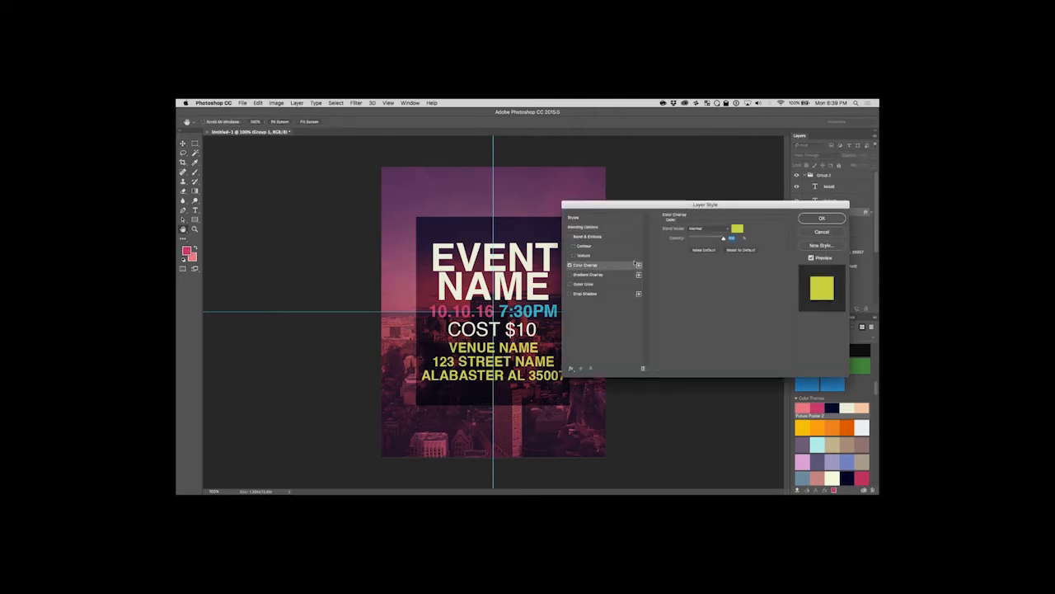
pyautogui.click(734, 226)
pyautogui.moveTo(507, 189); pyautogui.dragTo(456, 257)
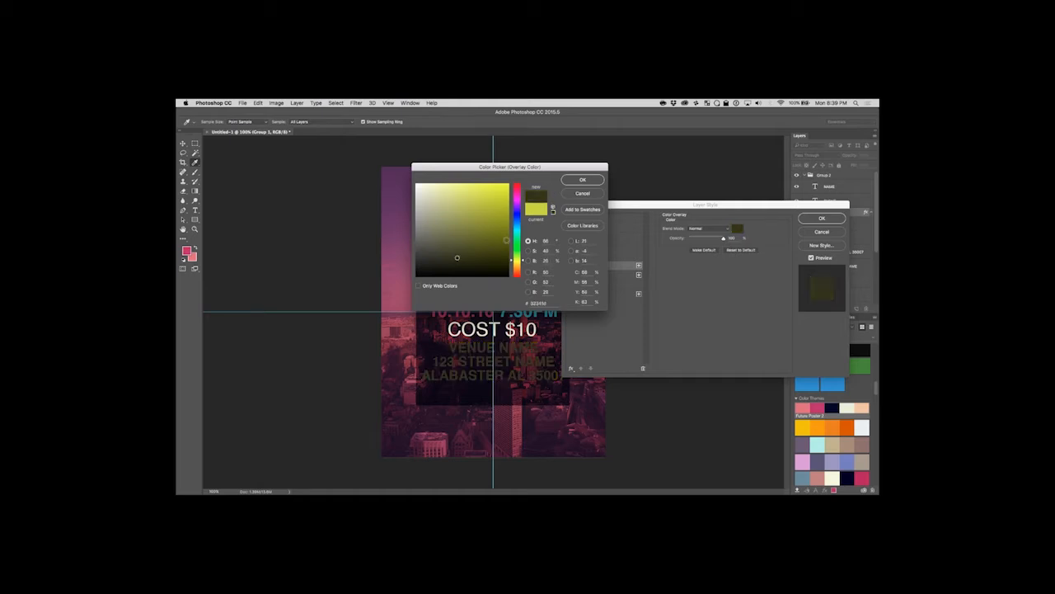
pyautogui.click(518, 230)
pyautogui.click(518, 220)
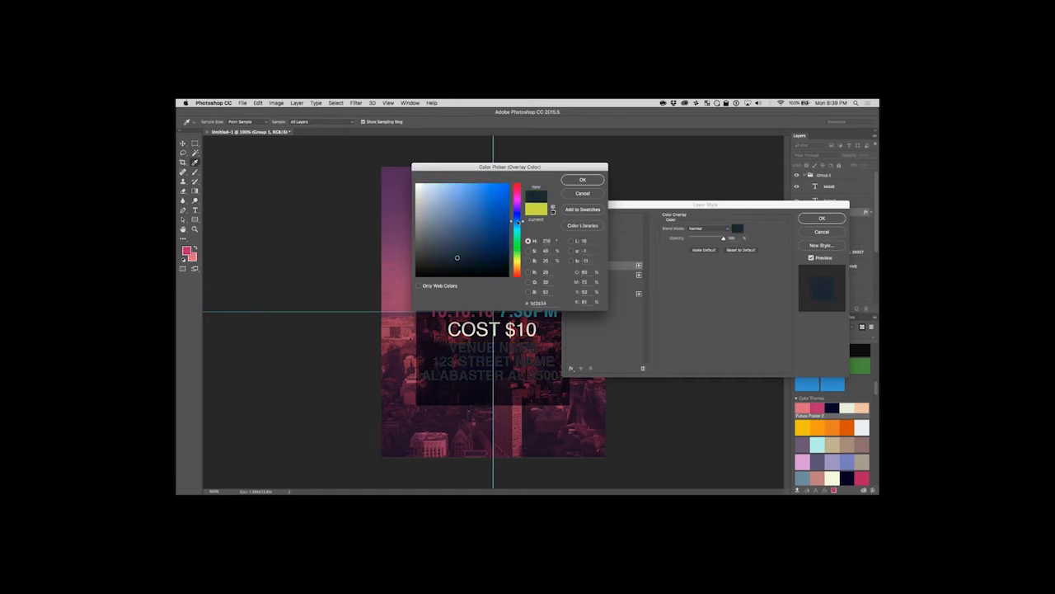
pyautogui.click(530, 314)
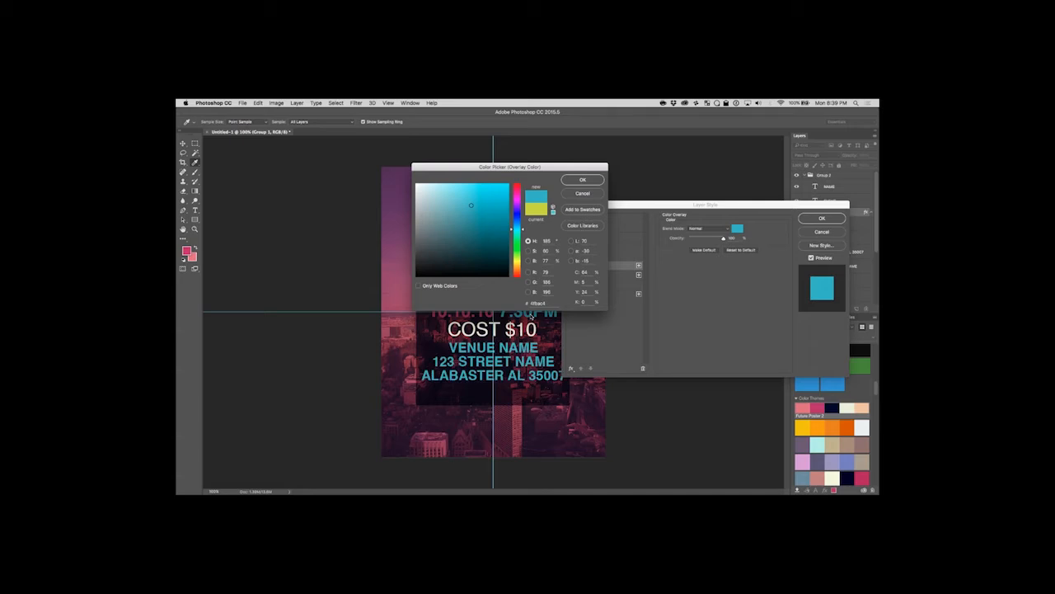
pyautogui.click(582, 180)
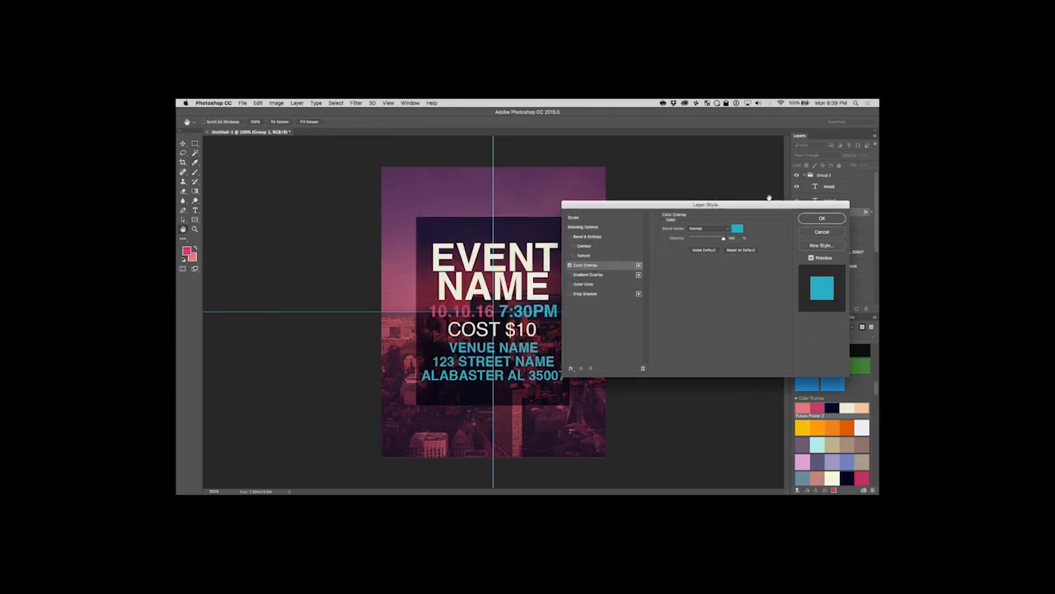
pyautogui.click(808, 219)
pyautogui.click(278, 219)
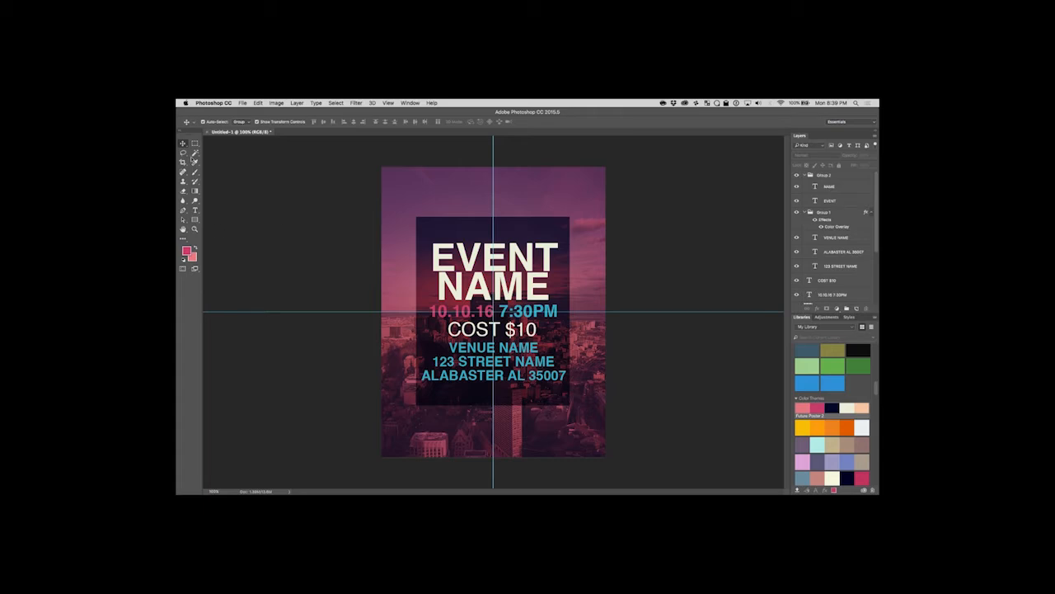
# Scale the venue and address group down about its centre until it is slightly narrower than the date line, and deselect it.
pyautogui.click(540, 364)
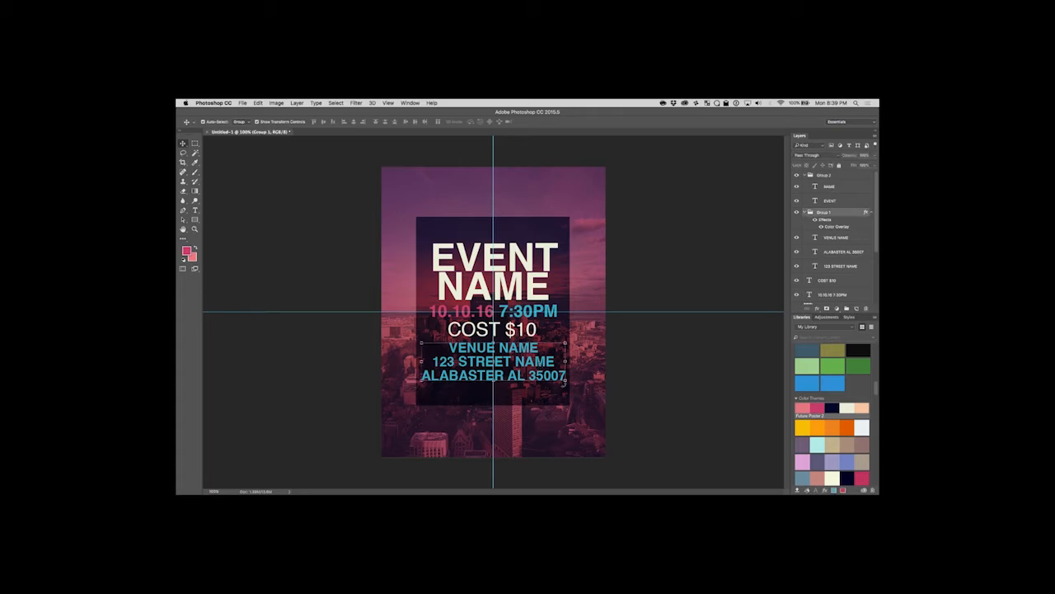
pyautogui.moveTo(566, 378); pyautogui.dragTo(558, 372)
pyautogui.press('Escape')
pyautogui.moveTo(566, 379); pyautogui.dragTo(530, 331)
pyautogui.press('Return')
pyautogui.click(681, 353)
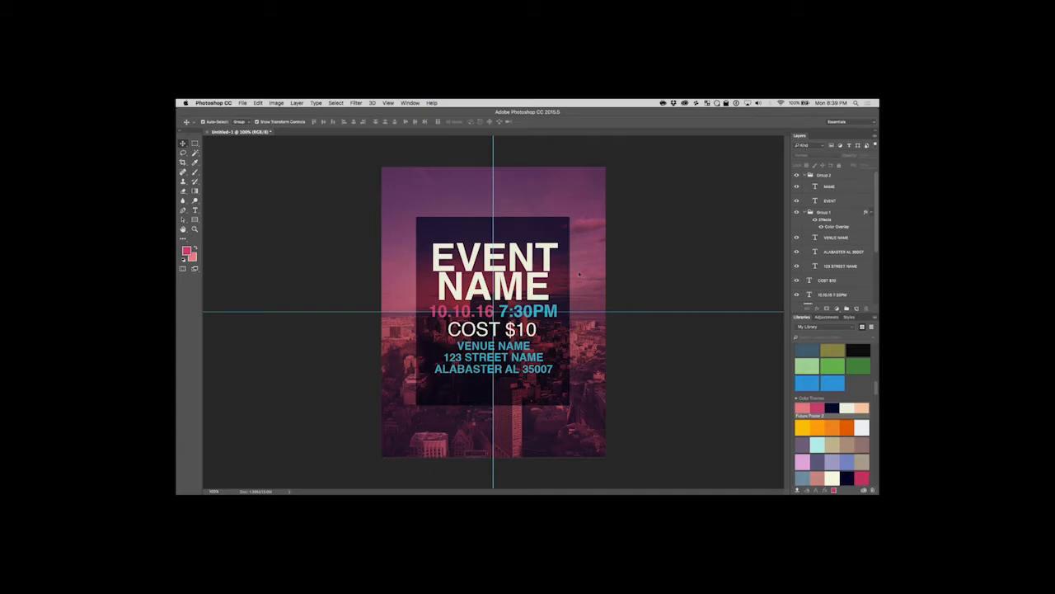
# Spread out the text lines by moving the EVENT NAME title up and the COST $10 line and venue group down.
pyautogui.click(514, 258)
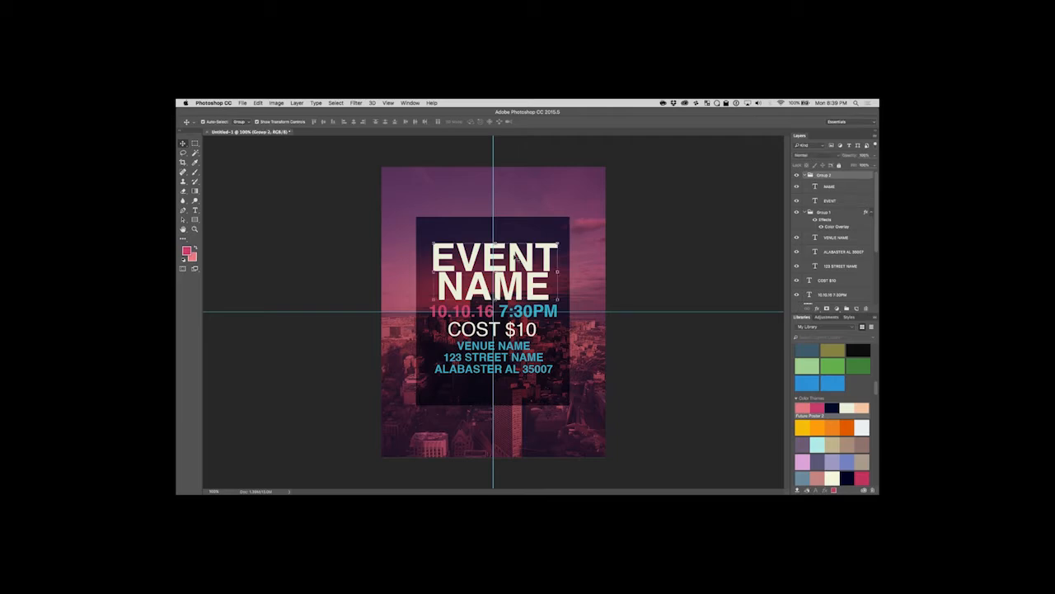
pyautogui.moveTo(525, 259); pyautogui.dragTo(526, 261)
pyautogui.click(629, 265)
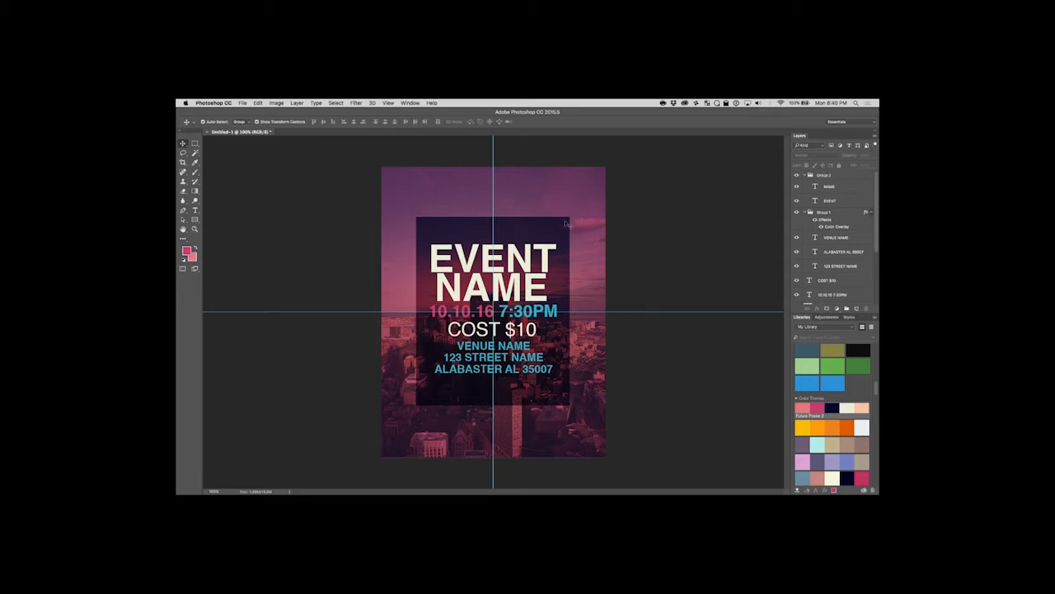
pyautogui.moveTo(512, 255); pyautogui.dragTo(512, 242)
pyautogui.moveTo(501, 313); pyautogui.dragTo(507, 309)
pyautogui.moveTo(506, 349); pyautogui.dragTo(513, 315)
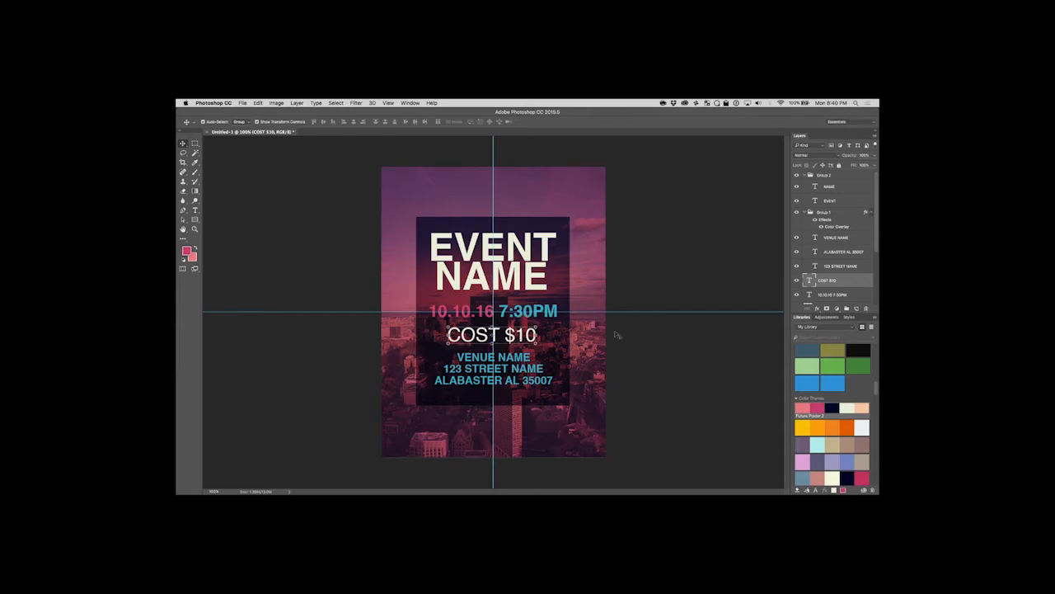
pyautogui.click(648, 343)
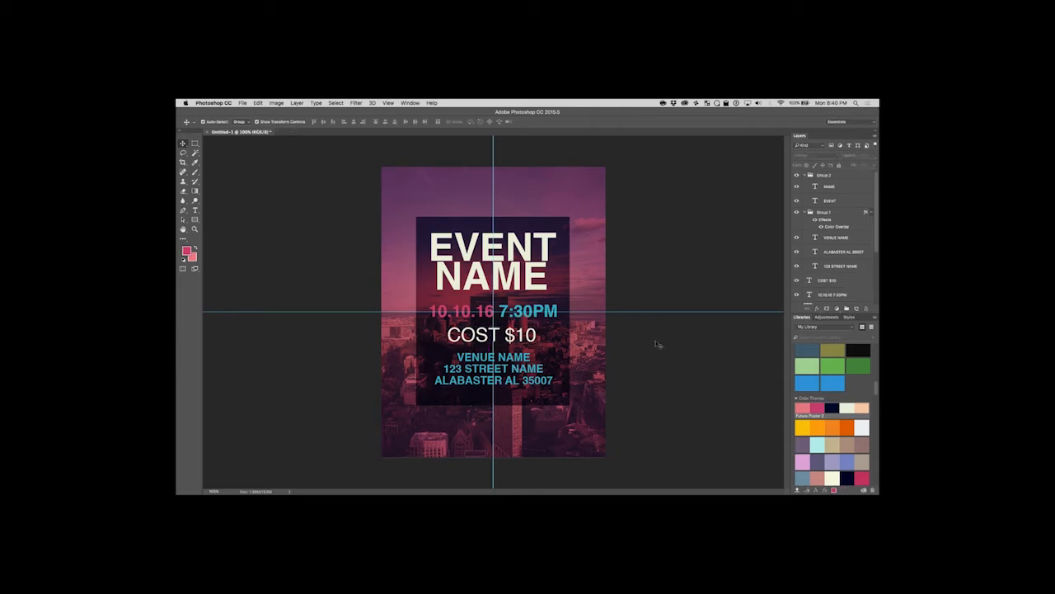
# Tighten the spacing by moving the title slightly down and the date, COST $10 and venue text up, then deselect.
pyautogui.moveTo(518, 311); pyautogui.dragTo(518, 329)
pyautogui.click(516, 342)
pyautogui.click(517, 280)
pyautogui.moveTo(517, 277); pyautogui.dragTo(518, 282)
pyautogui.click(510, 361)
pyautogui.moveTo(510, 361); pyautogui.dragTo(513, 351)
pyautogui.click(645, 341)
# Collapse Group 2 and Group 1, select both groups with the cost and date layers, and move them slightly down inside the rectangle.
pyautogui.click(834, 176)
pyautogui.click(805, 175)
pyautogui.click(805, 184)
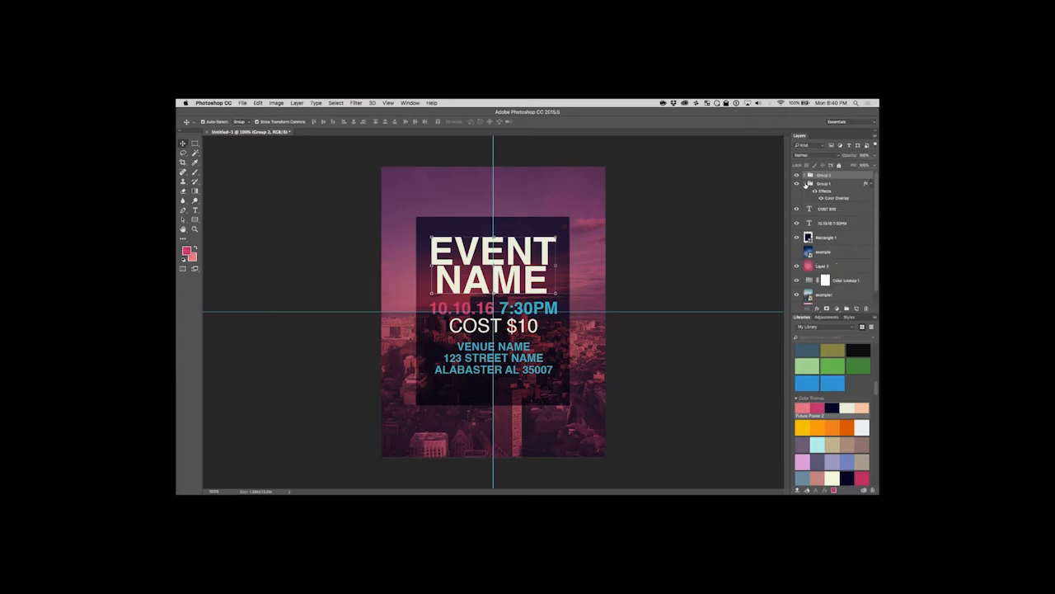
pyautogui.keyDown('shift'); pyautogui.click(849, 223); pyautogui.keyUp('shift')
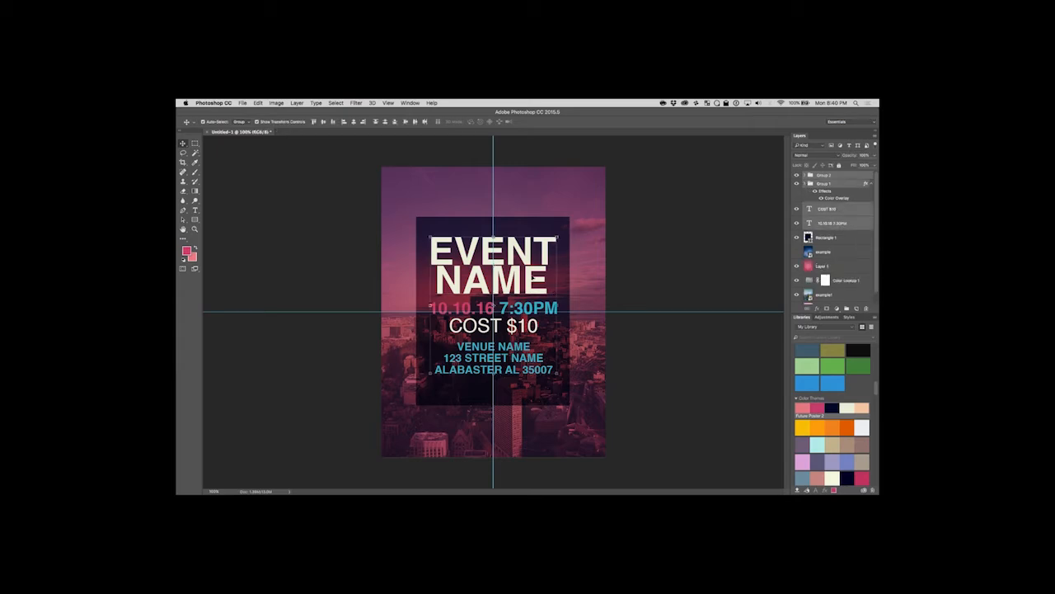
pyautogui.moveTo(516, 276); pyautogui.dragTo(515, 283)
pyautogui.click(649, 281)
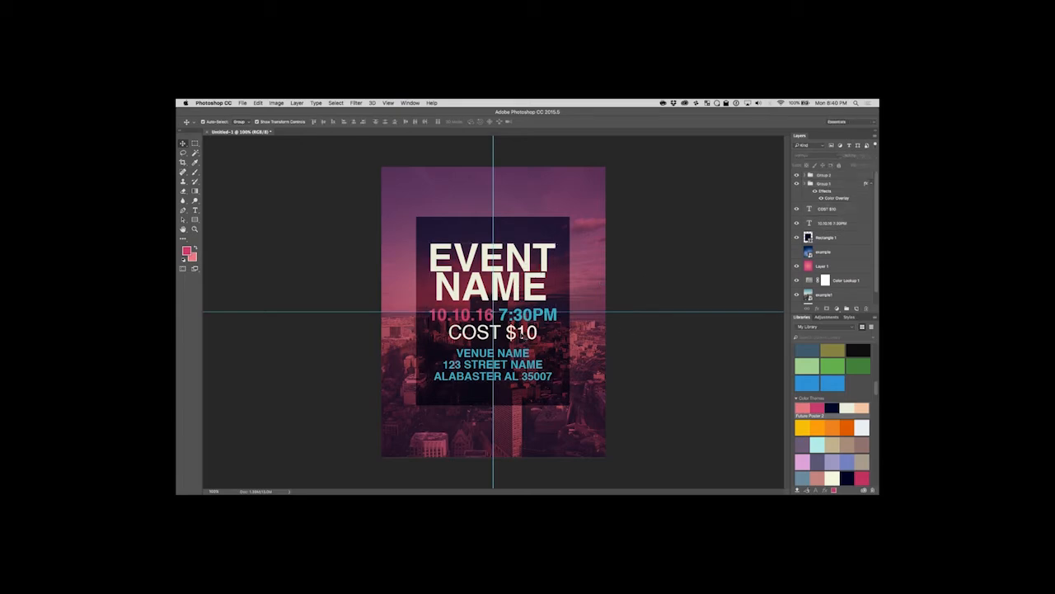
# Nudge the COST $10 text slightly down so it sits between the date line and the venue group.
pyautogui.click(527, 333)
pyautogui.moveTo(522, 334); pyautogui.dragTo(523, 336)
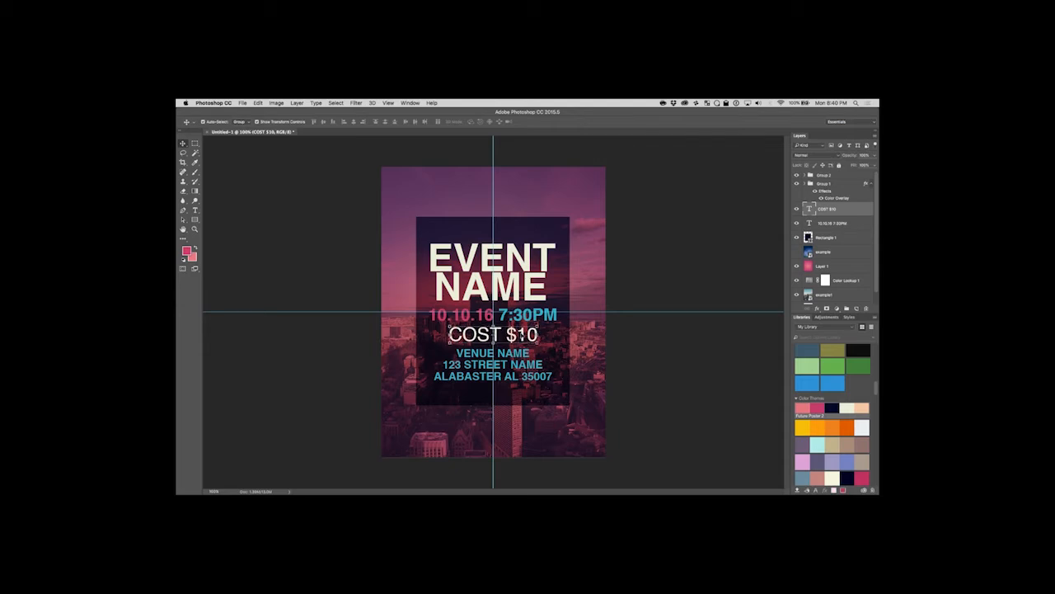
pyautogui.click(660, 339)
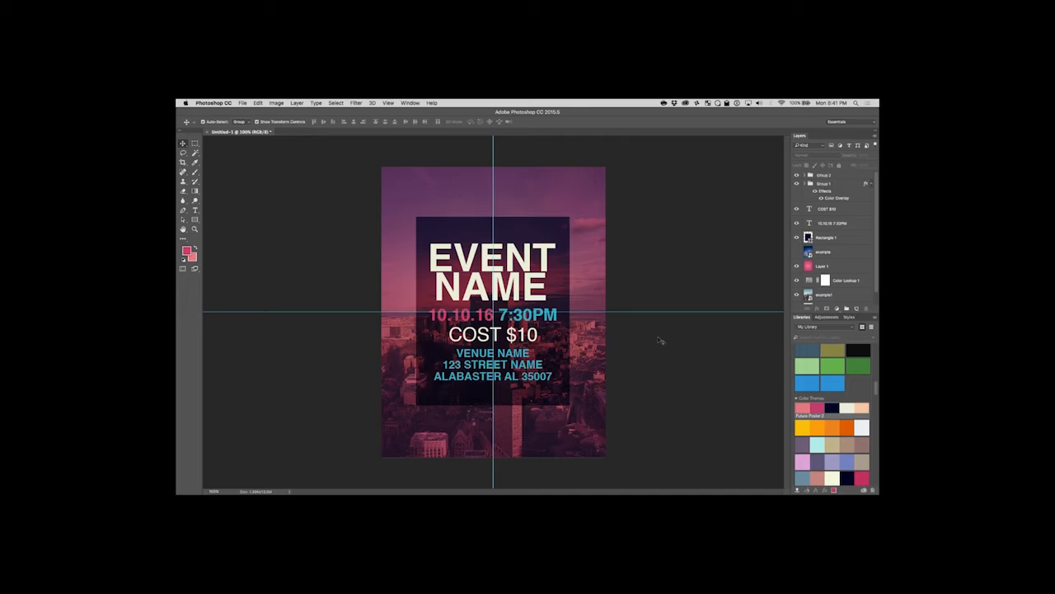
# Switch to the Twitch dashboard in Chrome, read the chat messages and return to Photoshop.
pyautogui.moveTo(408, 488)
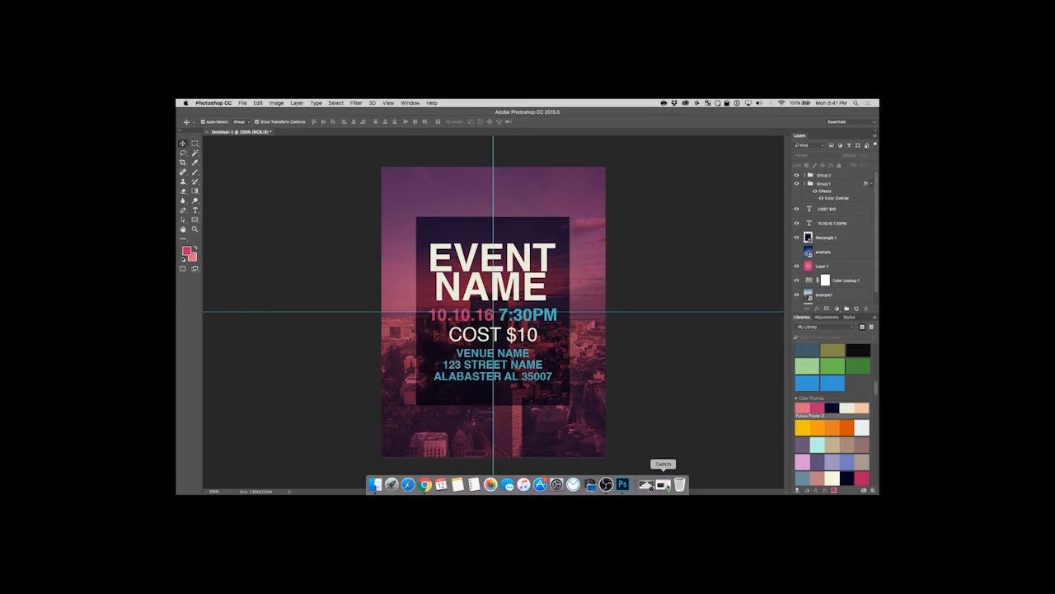
pyautogui.click(663, 485)
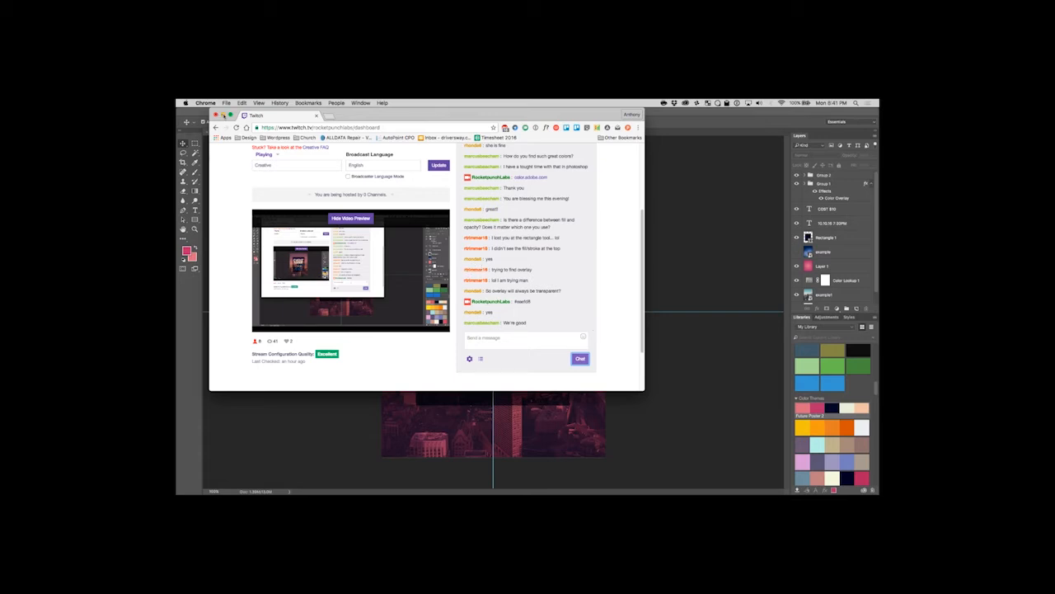
pyautogui.click(223, 116)
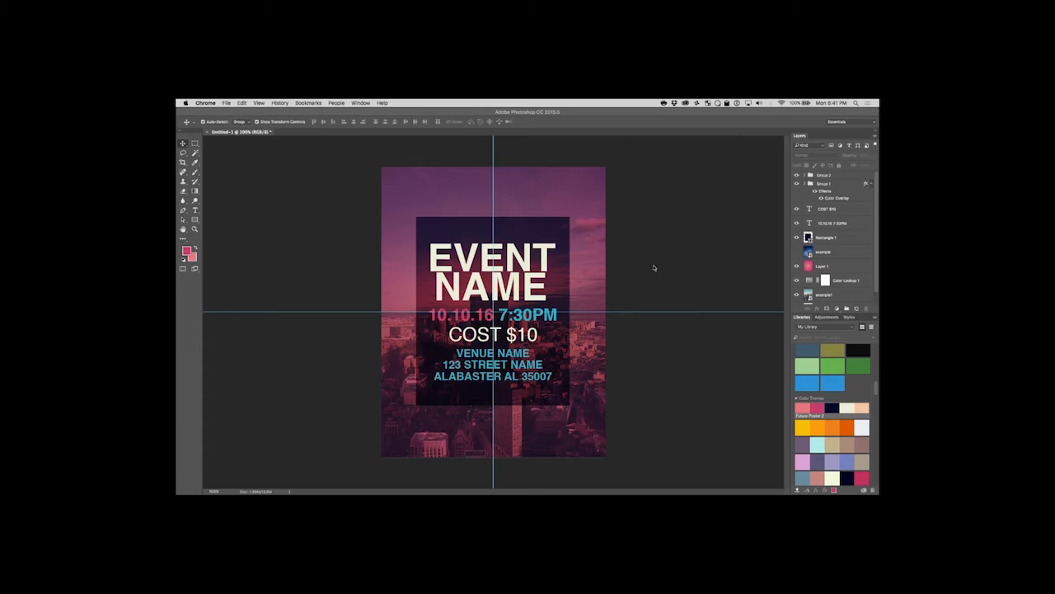
# Delete the hidden example layer below Rectangle 1.
pyautogui.click(837, 257)
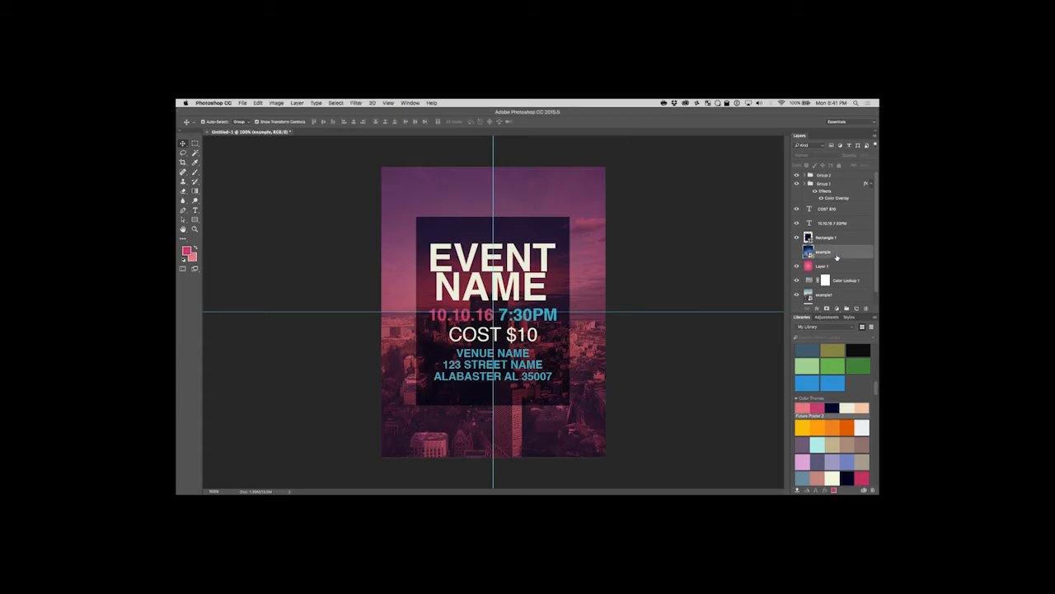
pyautogui.rightClick(837, 257)
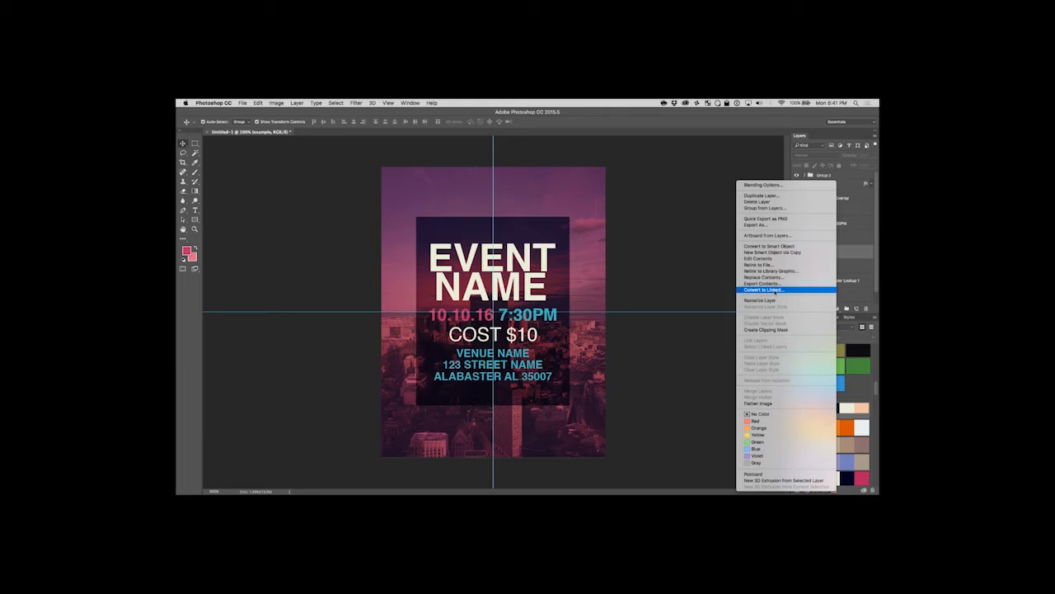
pyautogui.click(872, 231)
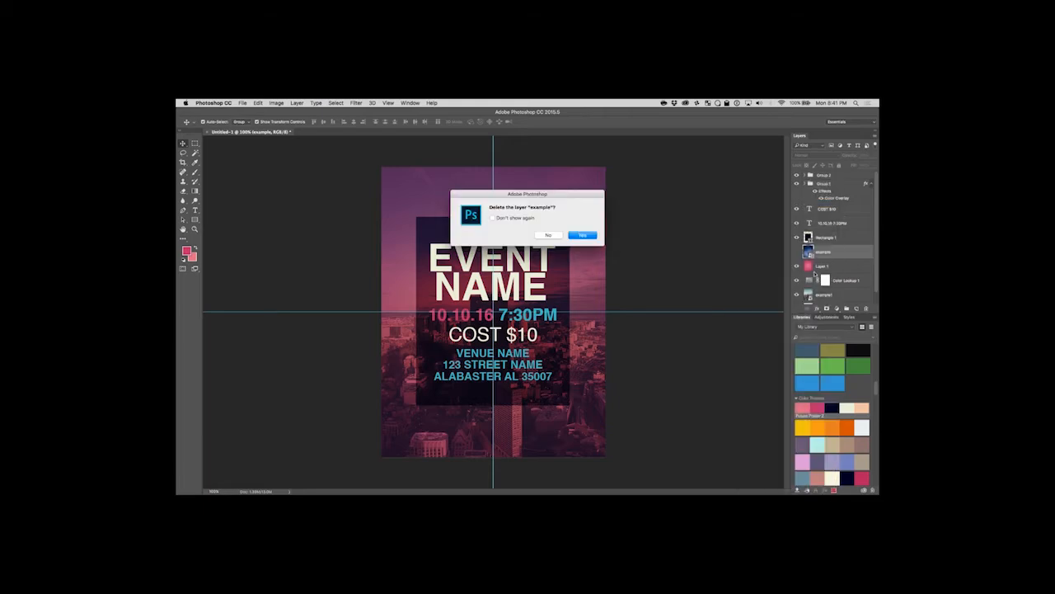
pyautogui.click(579, 235)
# Place example.jpeg from the Desktop directly above the example1 layer and scale it about its centre until it covers the page.
pyautogui.click(845, 283)
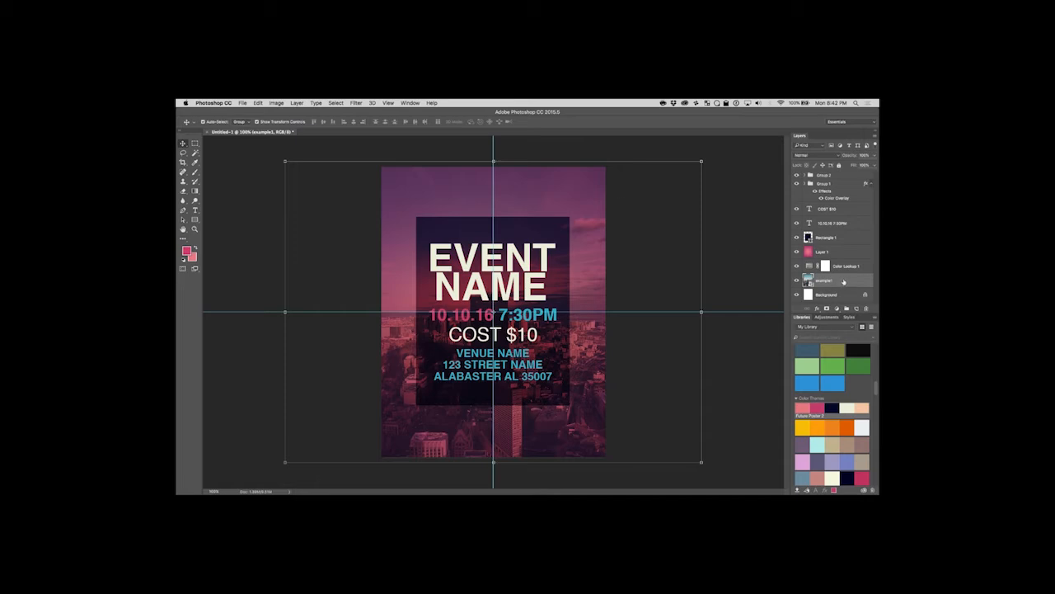
pyautogui.click(241, 103)
pyautogui.click(263, 237)
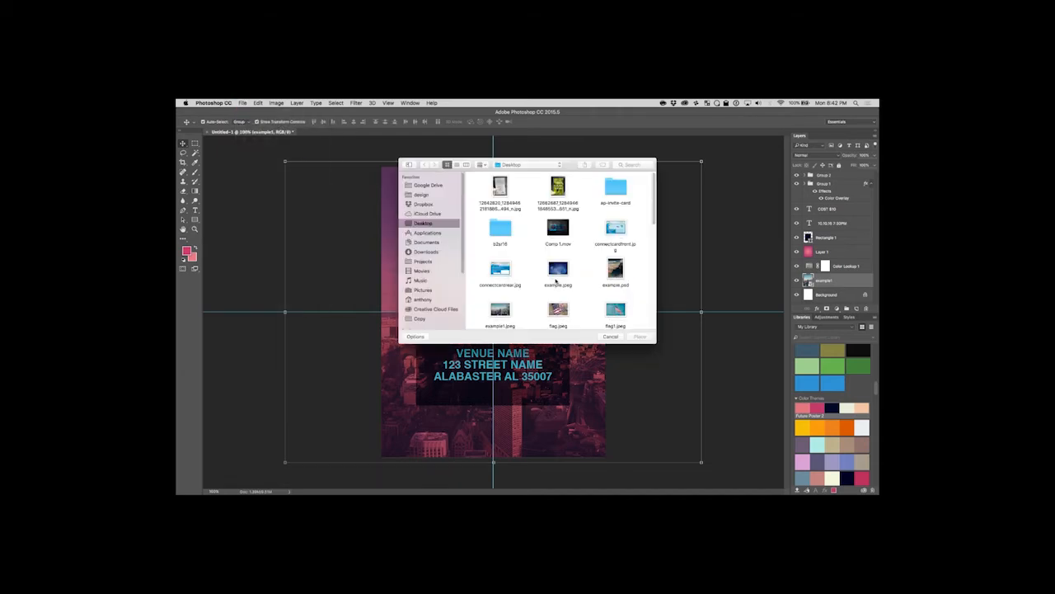
pyautogui.click(560, 269)
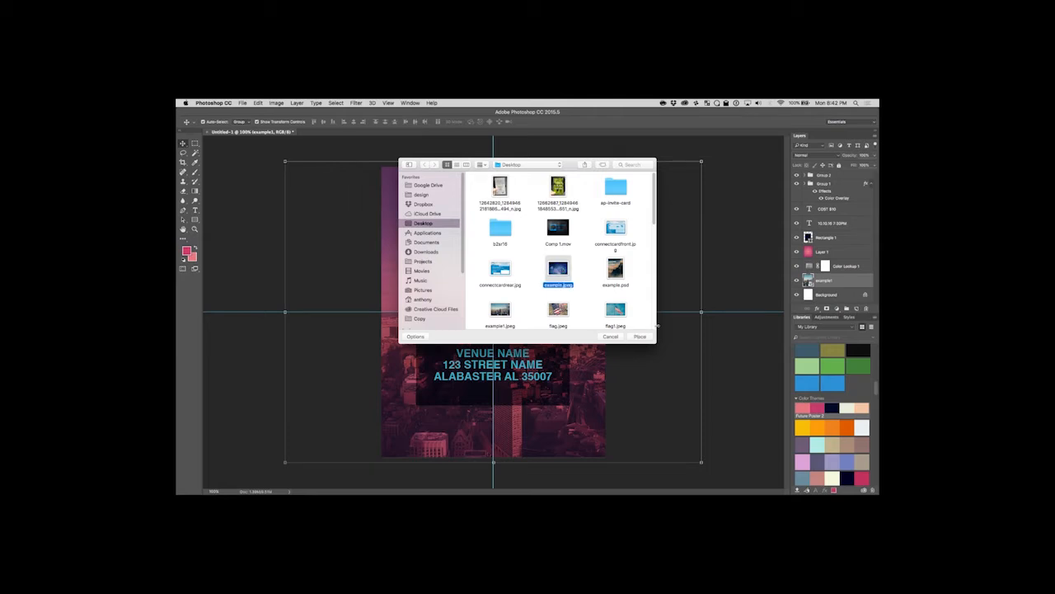
pyautogui.click(640, 337)
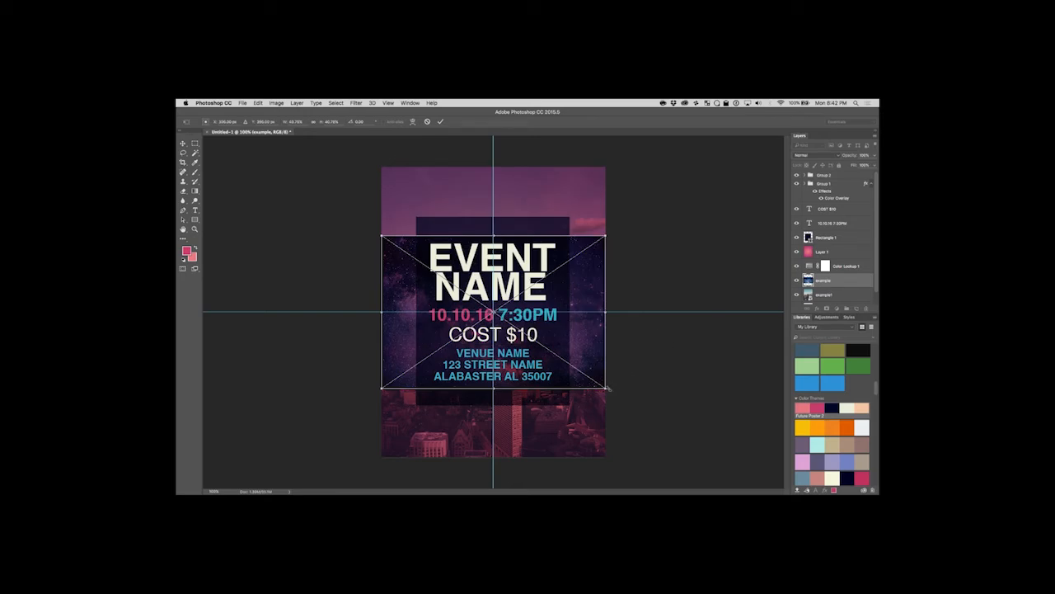
pyautogui.moveTo(607, 388); pyautogui.dragTo(710, 463)
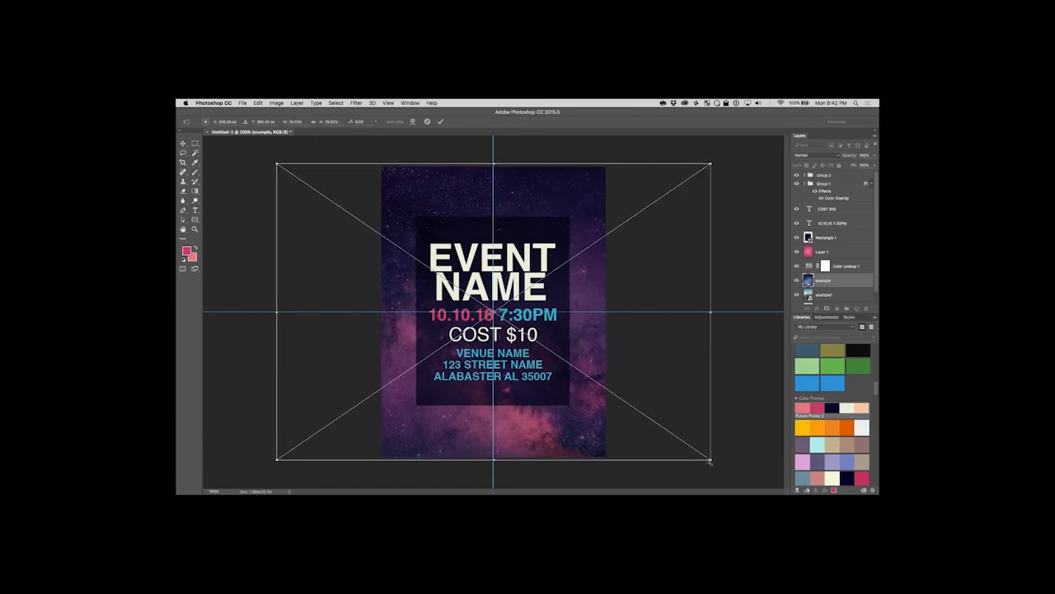
pyautogui.press('Return')
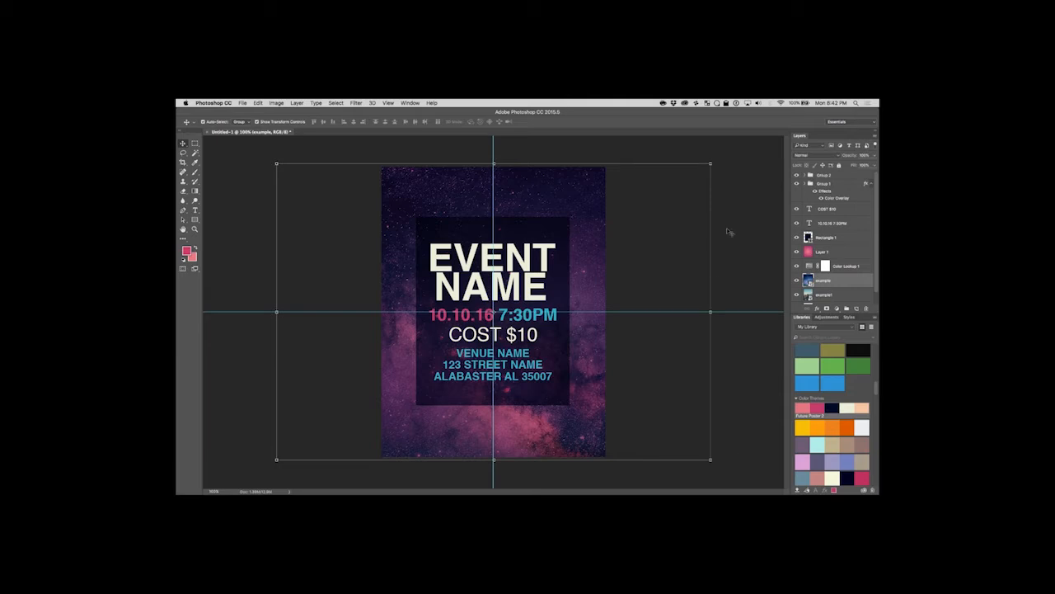
# Try the Screen and Multiply blend modes on the starry example layer.
pyautogui.click(624, 213)
pyautogui.click(574, 191)
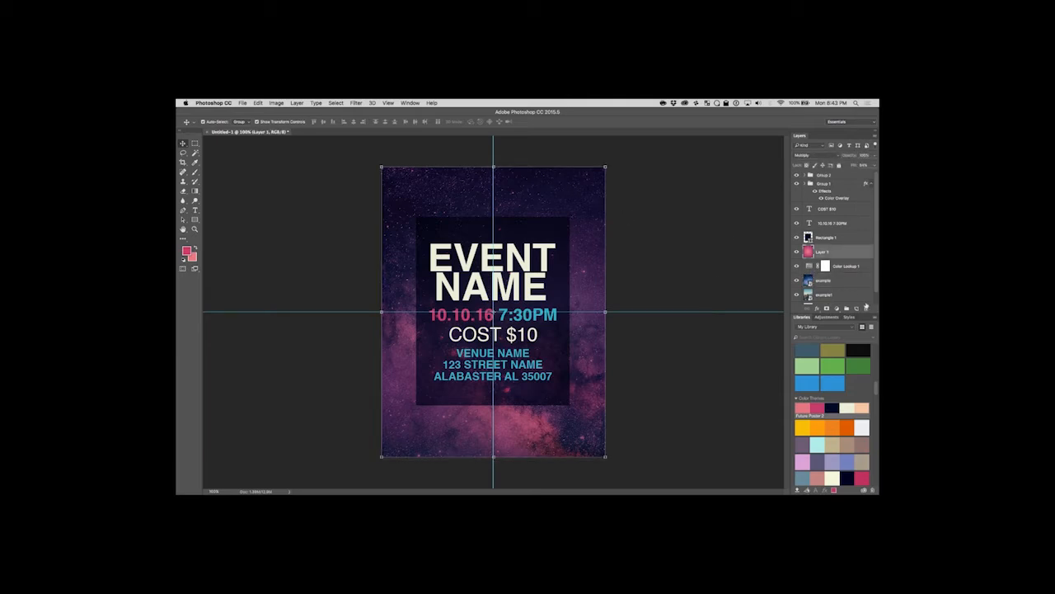
pyautogui.click(828, 281)
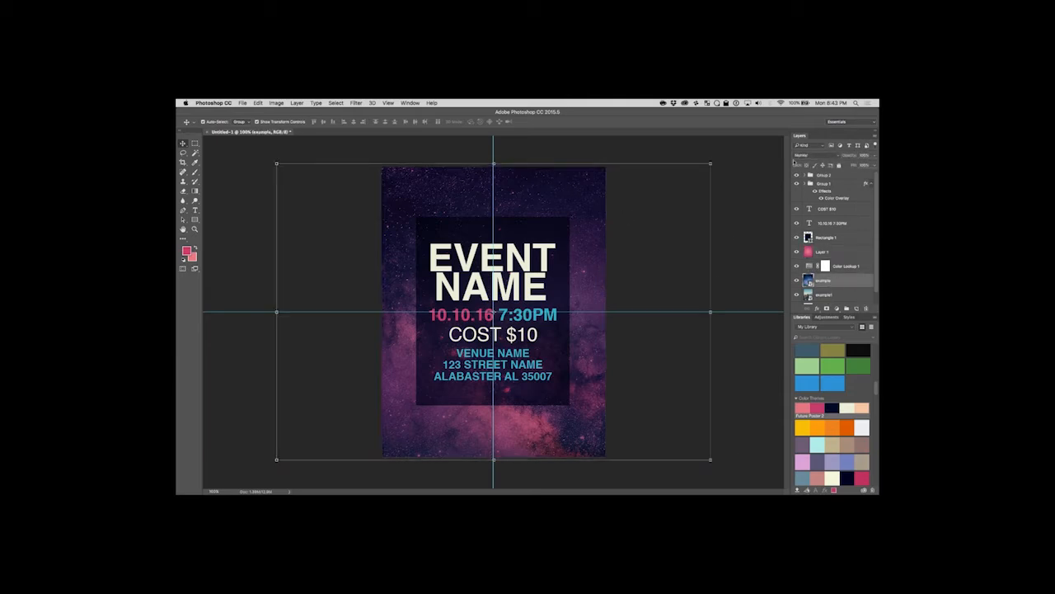
pyautogui.click(830, 158)
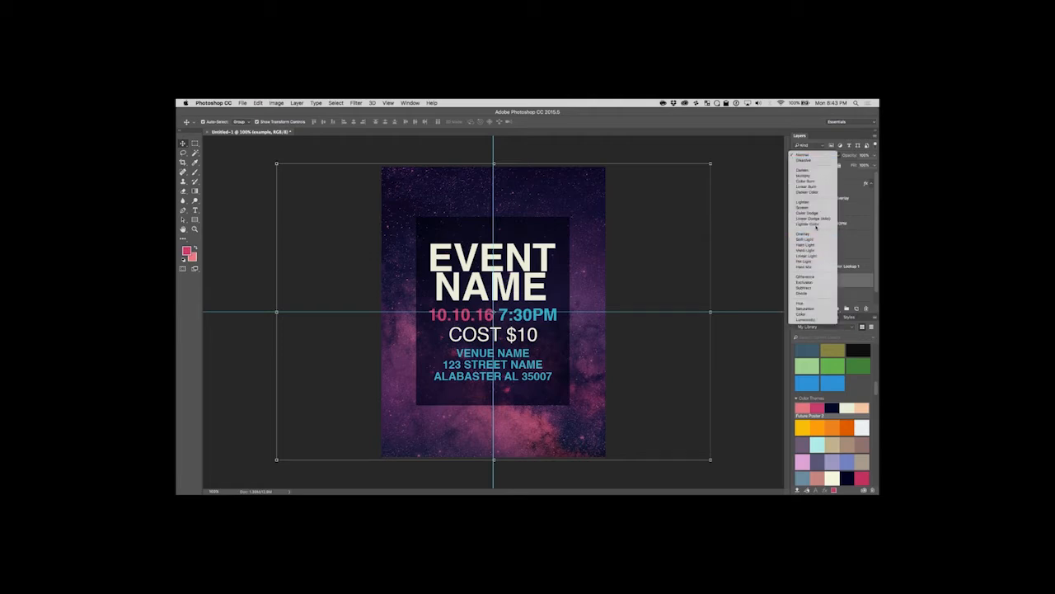
pyautogui.click(814, 207)
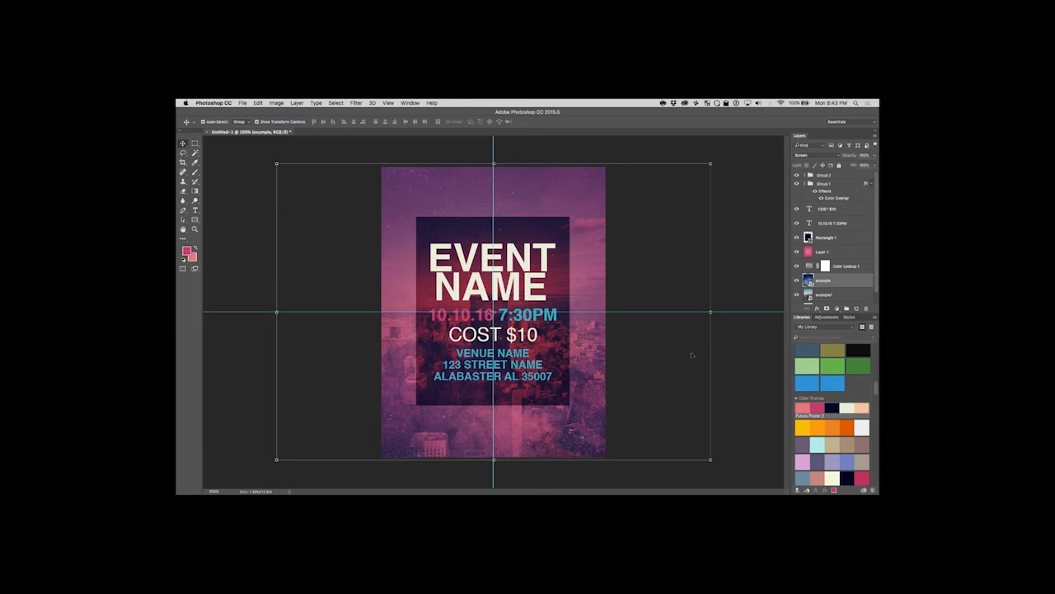
pyautogui.click(810, 155)
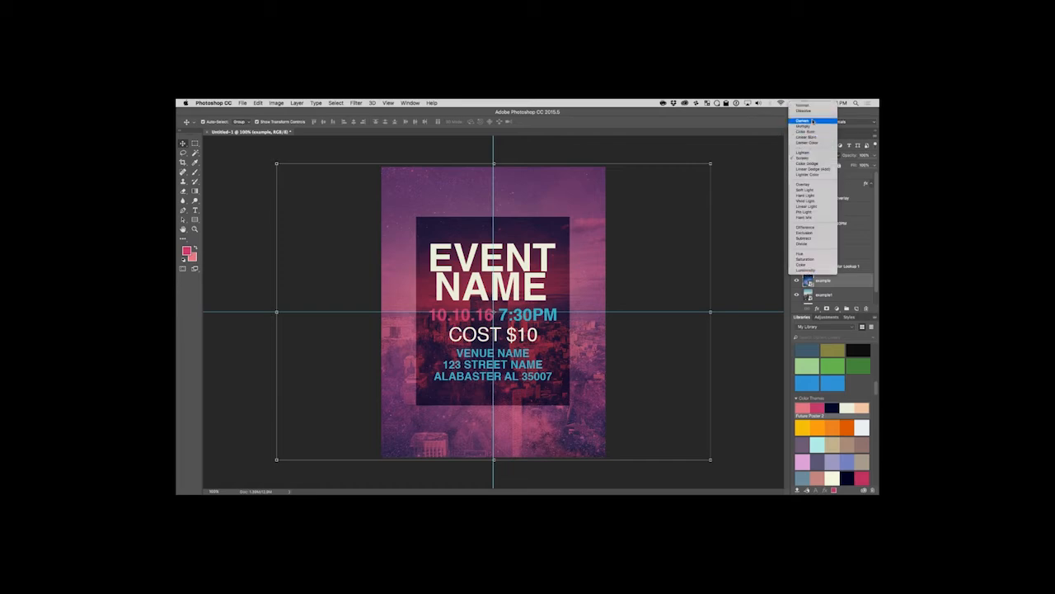
pyautogui.click(812, 128)
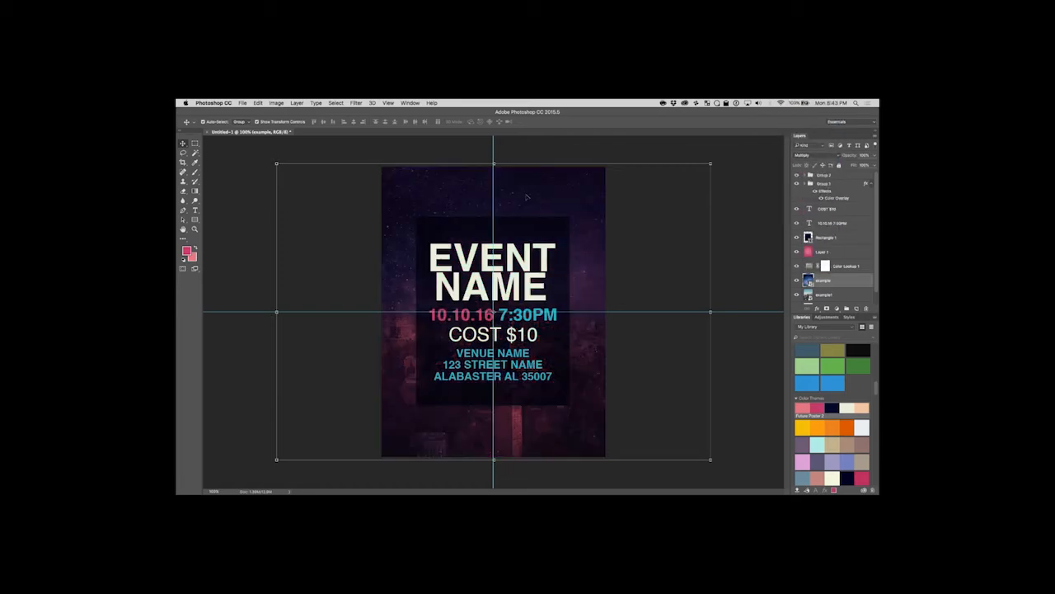
# Set the starry example layer's blend mode to Overlay, partly reduce its fill and deselect it.
pyautogui.click(812, 155)
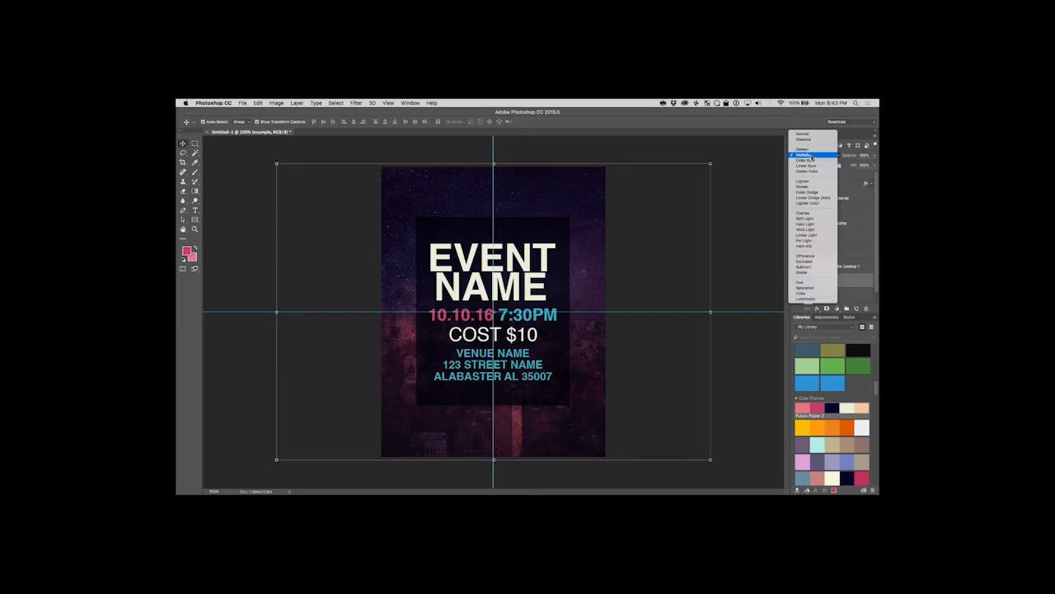
pyautogui.click(817, 213)
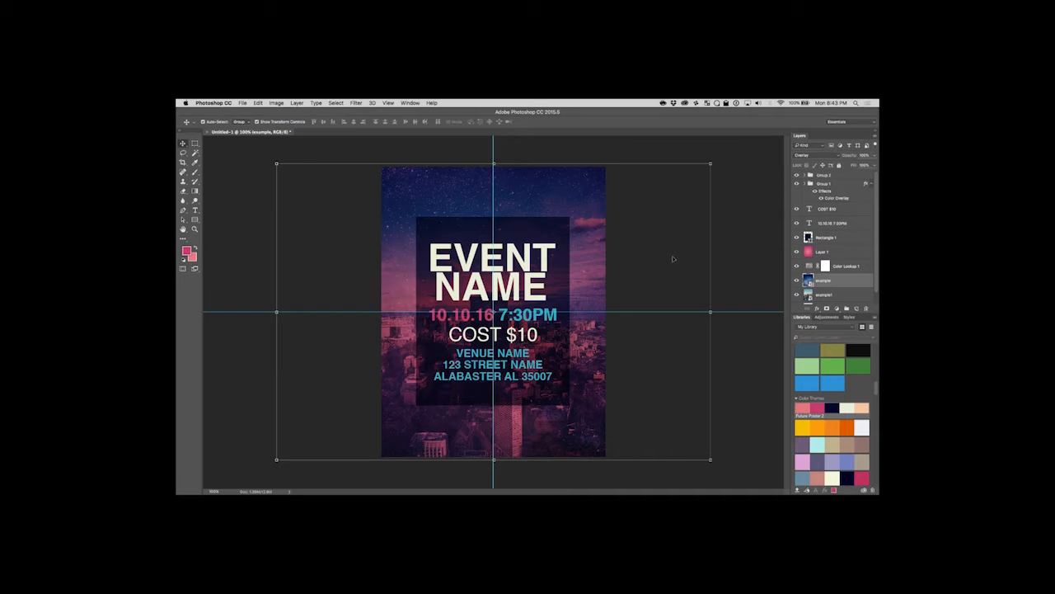
pyautogui.click(873, 165)
pyautogui.moveTo(873, 175)
pyautogui.mouseDown()
pyautogui.moveTo(840, 176)
pyautogui.moveTo(859, 175)
pyautogui.mouseUp()
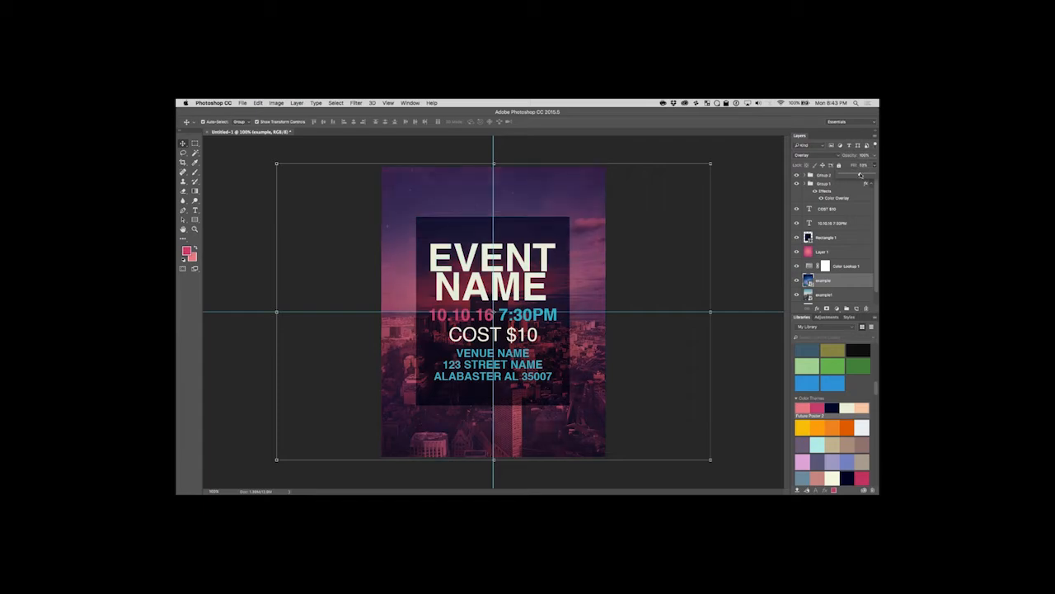
pyautogui.moveTo(861, 175); pyautogui.dragTo(863, 175)
pyautogui.click(754, 165)
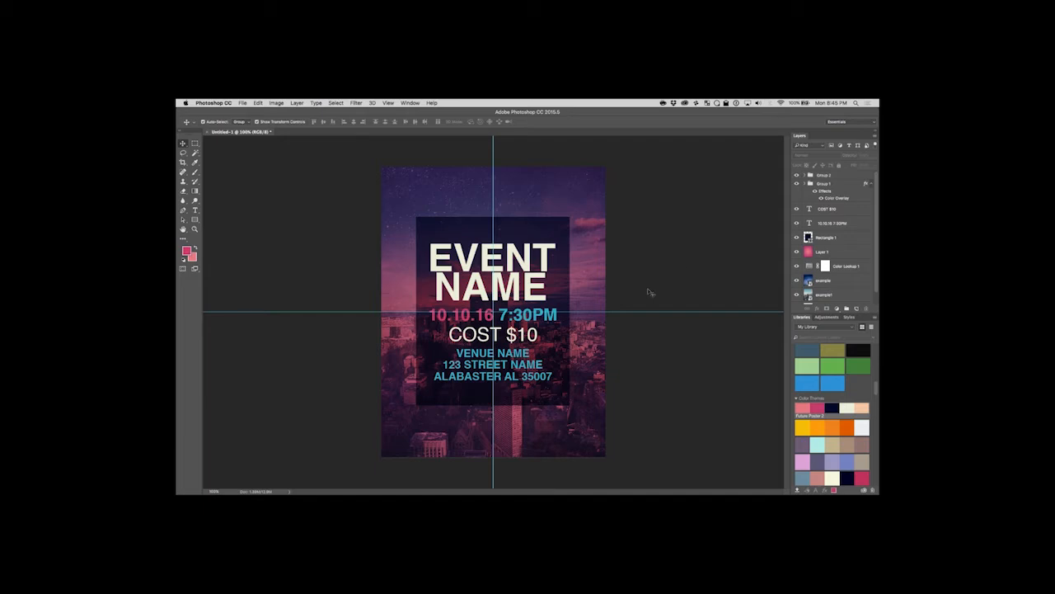
# Duplicate the Rectangle 1 layer within the same document as Rectangle 1 copy.
pyautogui.click(836, 239)
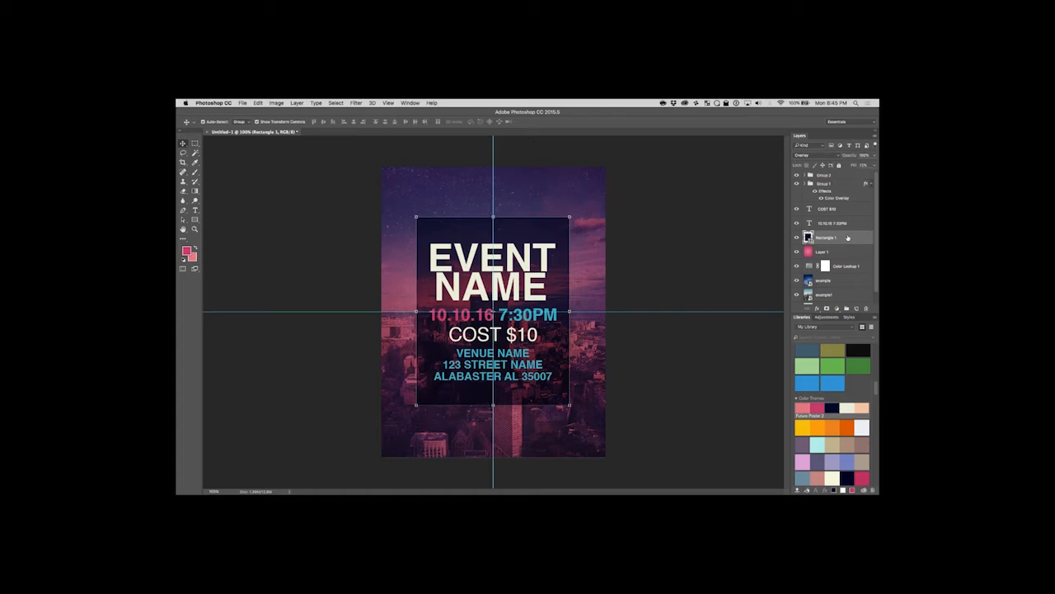
pyautogui.rightClick(847, 238)
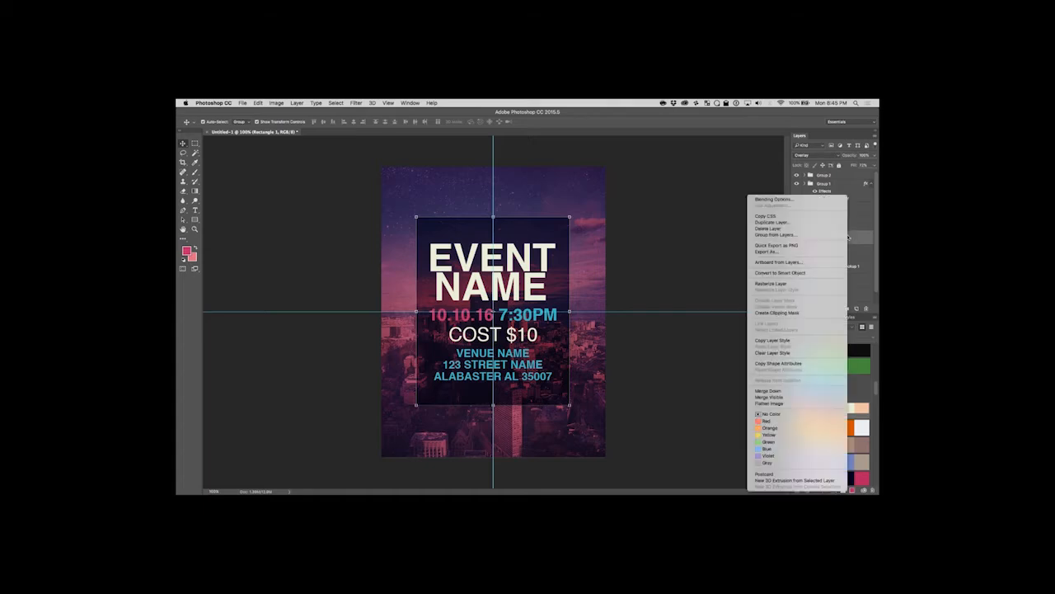
pyautogui.click(791, 223)
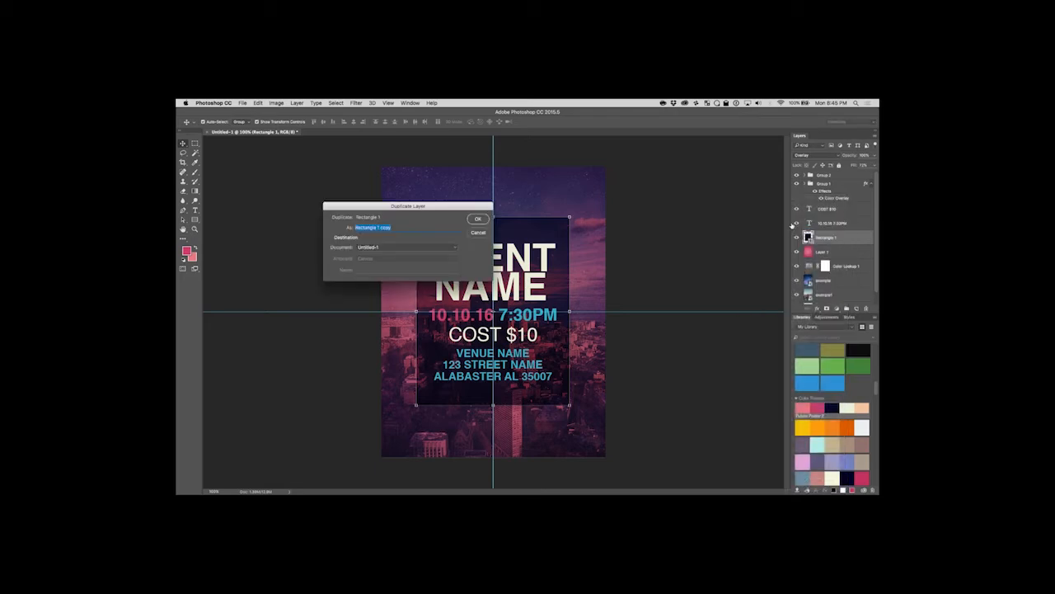
pyautogui.click(475, 218)
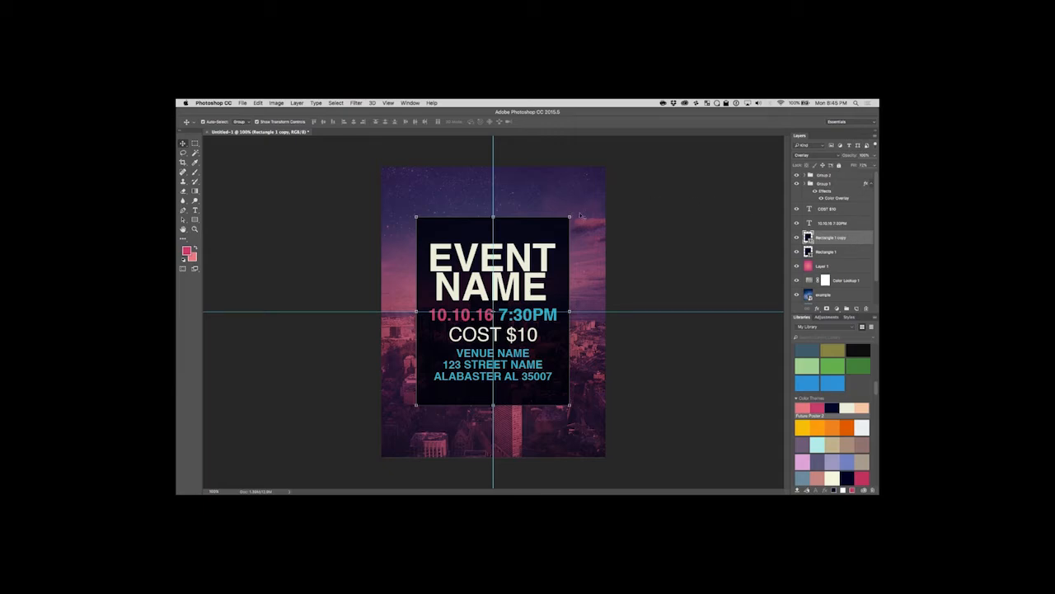
# Scale Rectangle 1 copy slightly larger than Rectangle 1, centre it on the guides behind the text and deselect it.
pyautogui.moveTo(570, 216); pyautogui.dragTo(582, 212)
pyautogui.press('Return')
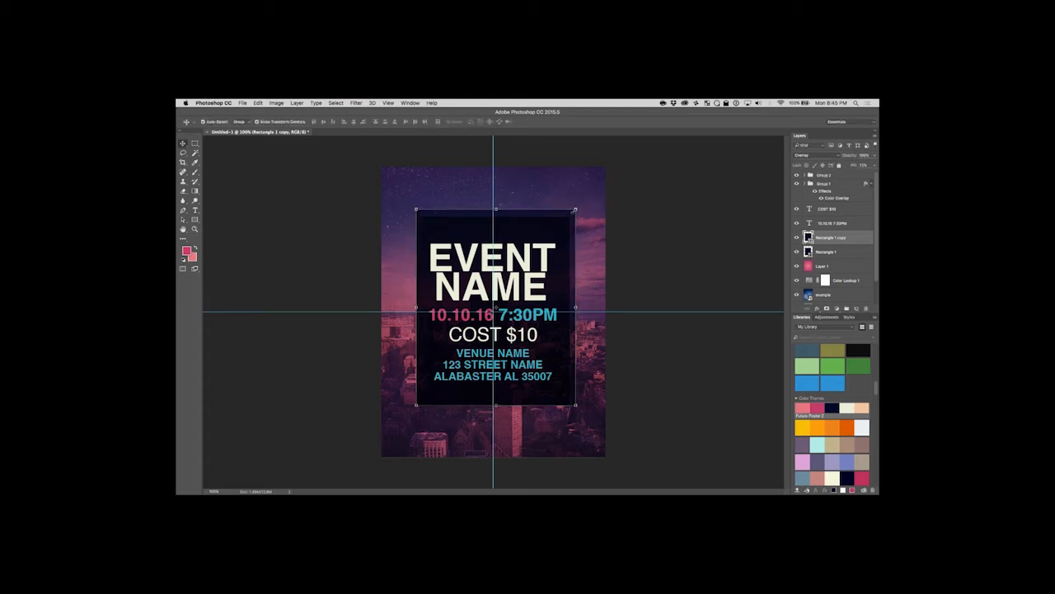
pyautogui.moveTo(561, 214); pyautogui.dragTo(558, 220)
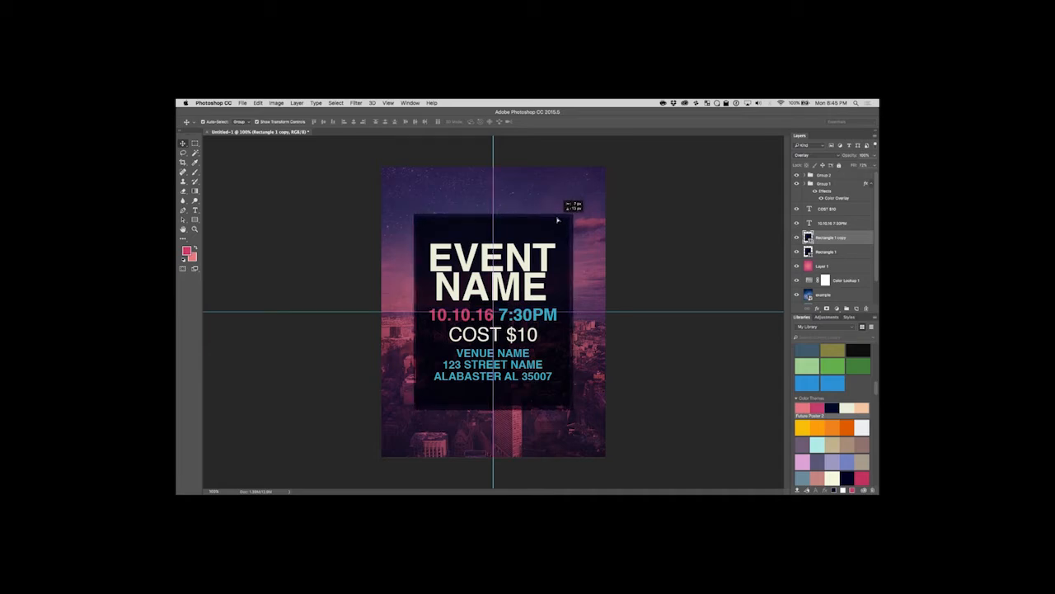
pyautogui.moveTo(558, 220); pyautogui.dragTo(558, 220)
pyautogui.click(654, 216)
pyautogui.click(535, 236)
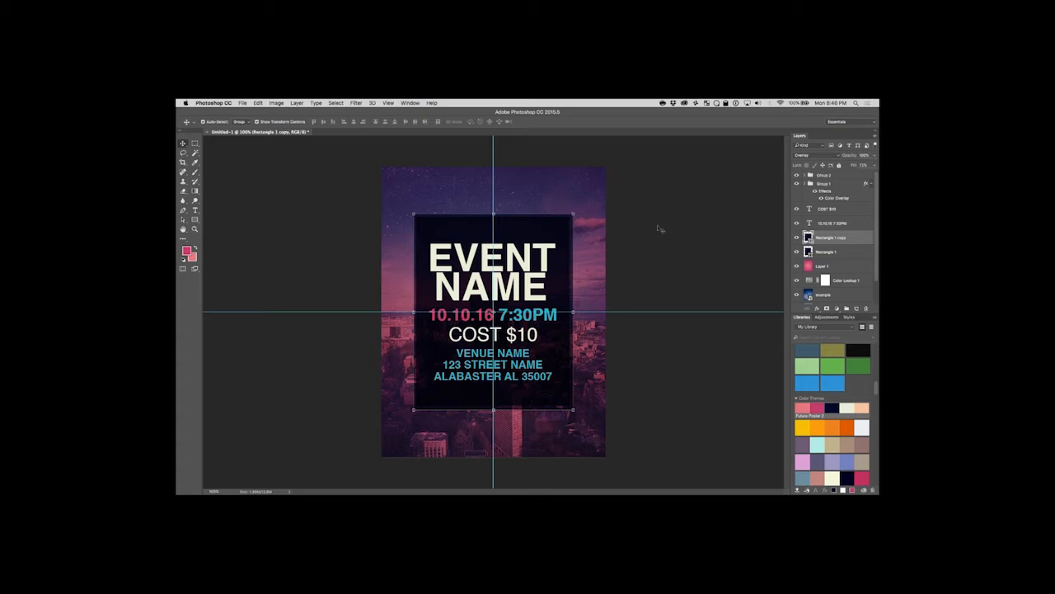
pyautogui.click(845, 253)
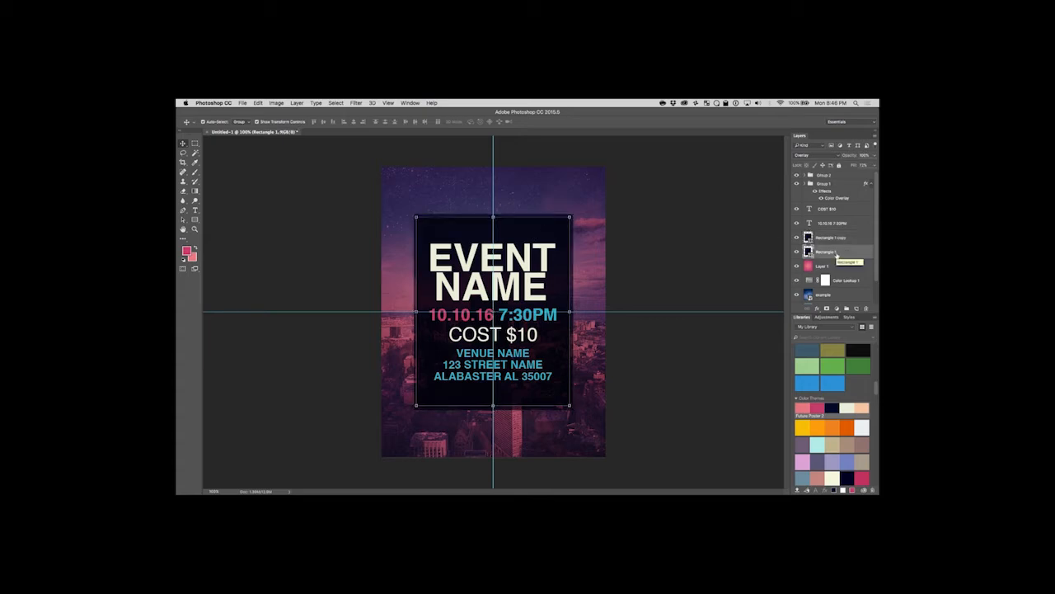
pyautogui.click(702, 257)
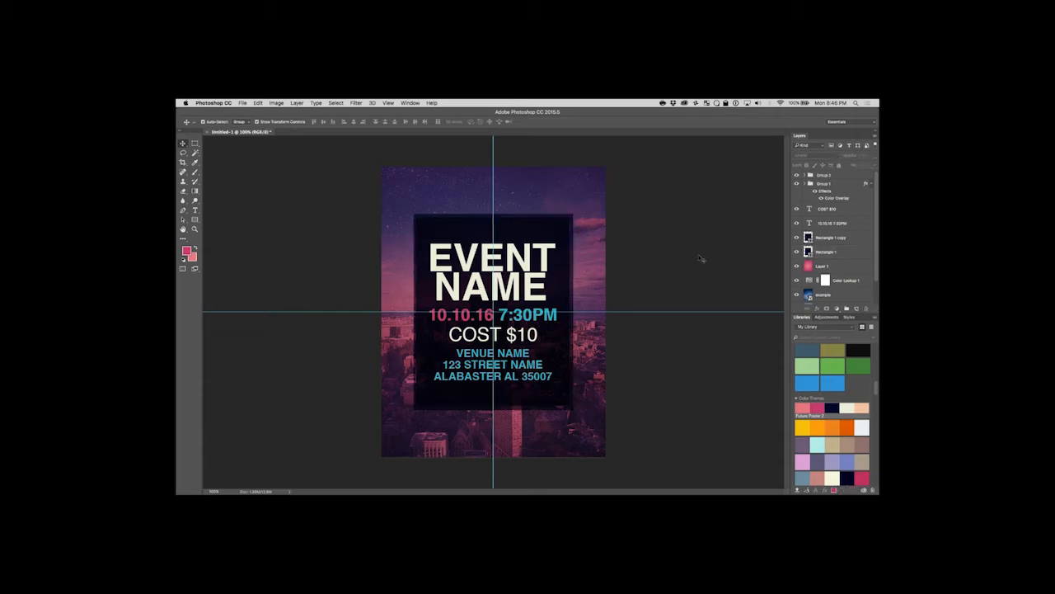
# Enlarge Rectangle 1 copy a little more about its centre so an even margin surrounds Rectangle 1.
pyautogui.click(572, 218)
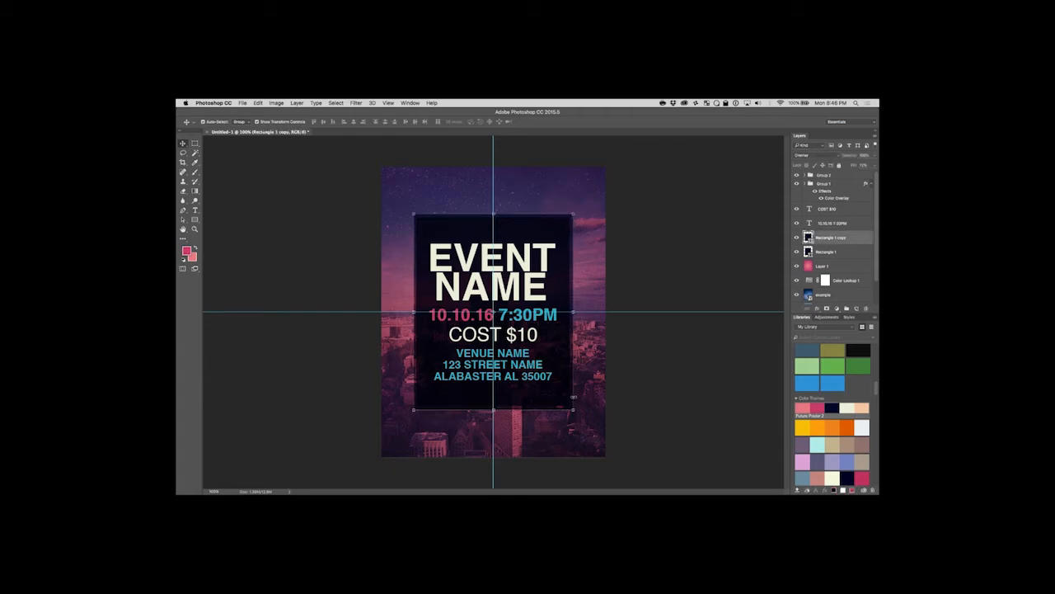
pyautogui.moveTo(574, 410)
pyautogui.mouseDown()
pyautogui.moveTo(580, 417)
pyautogui.moveTo(559, 410)
pyautogui.mouseUp()
pyautogui.press('Return')
pyautogui.click(687, 398)
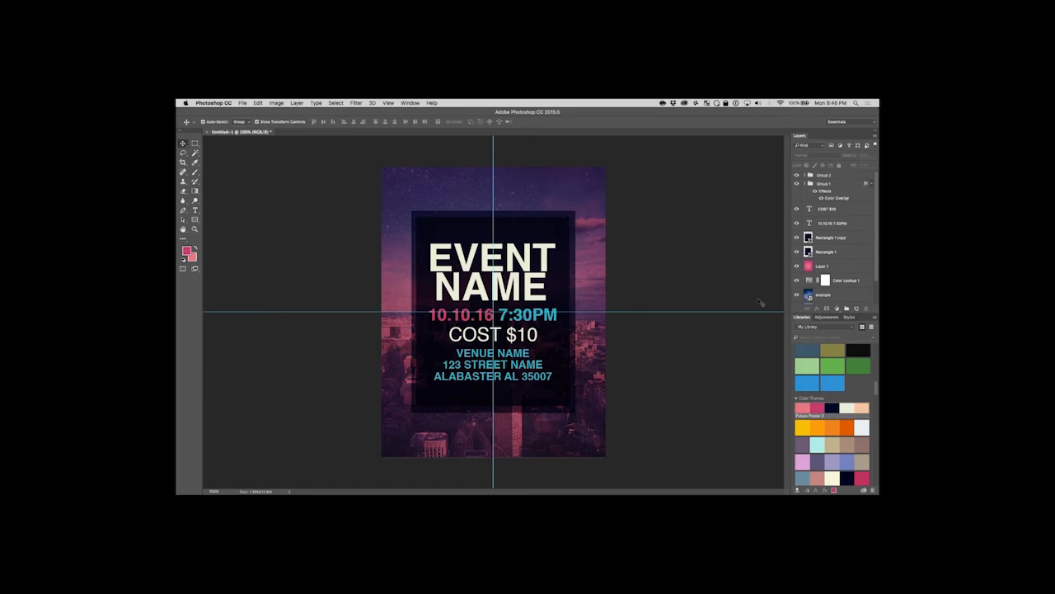
# Remove the fill colour from the Rectangle 1 copy shape.
pyautogui.click(841, 238)
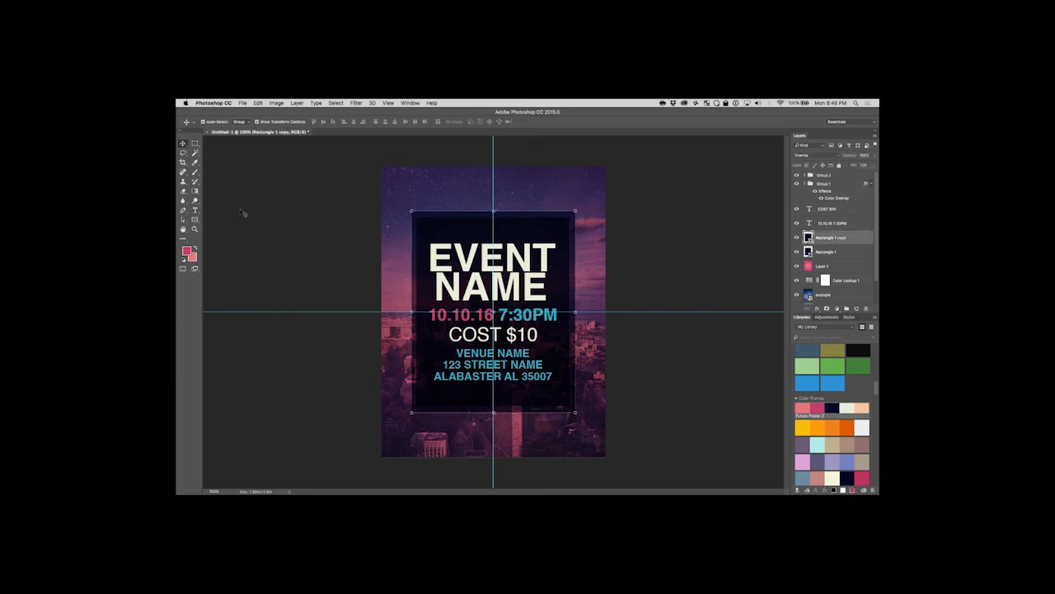
pyautogui.click(196, 219)
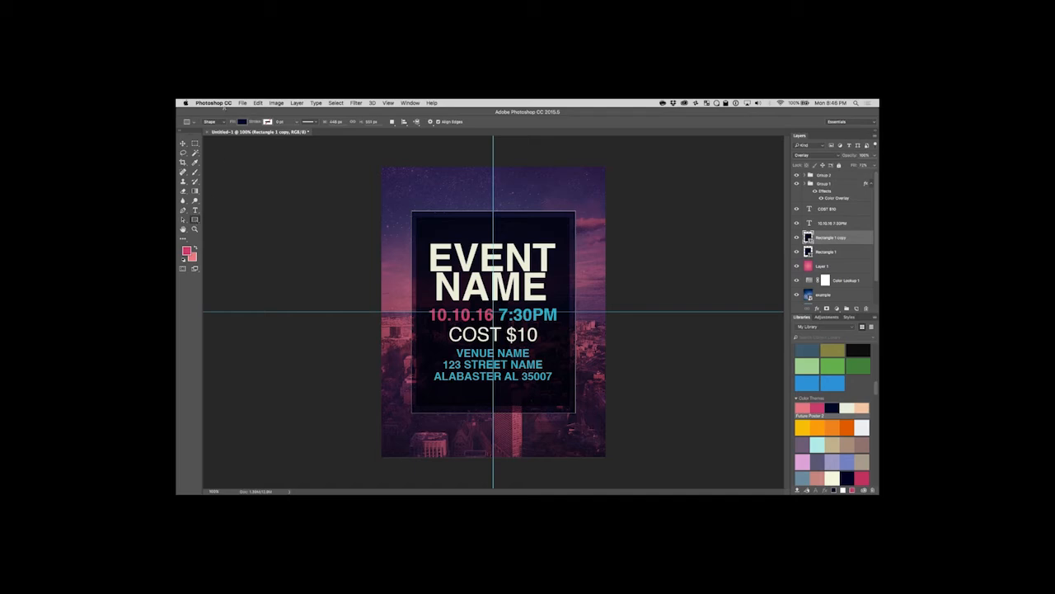
pyautogui.click(244, 121)
pyautogui.click(211, 135)
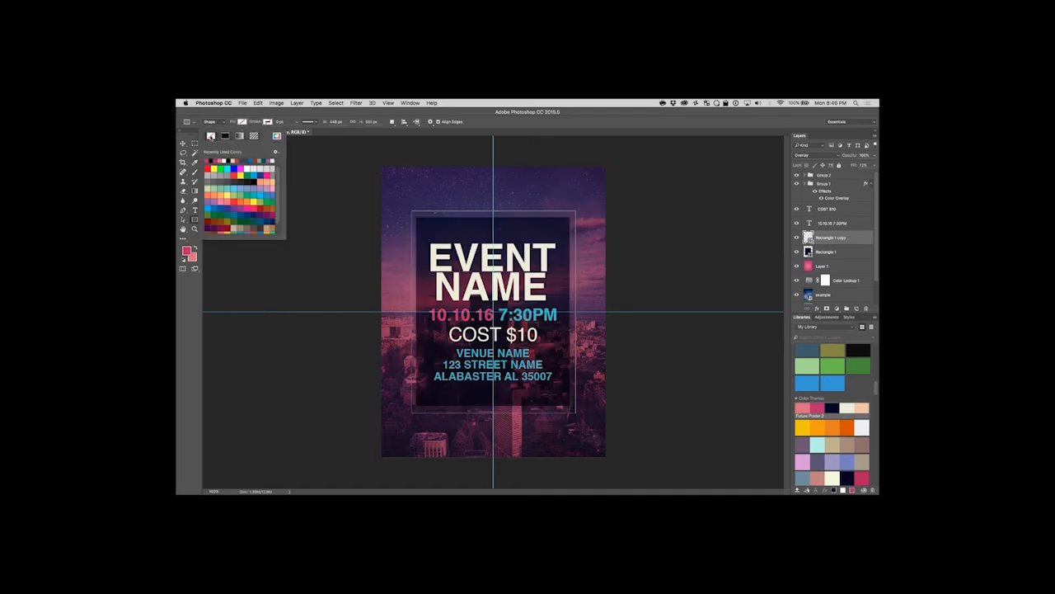
pyautogui.click(242, 122)
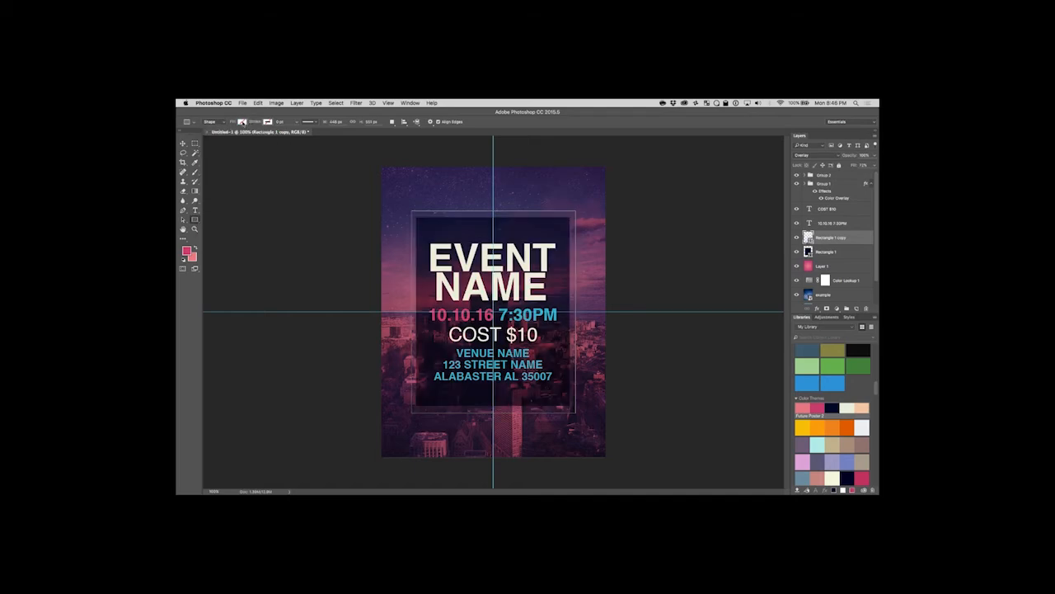
# Give Rectangle 1 copy a recently used navy stroke, thicken it into a frame and deselect the shape.
pyautogui.click(268, 122)
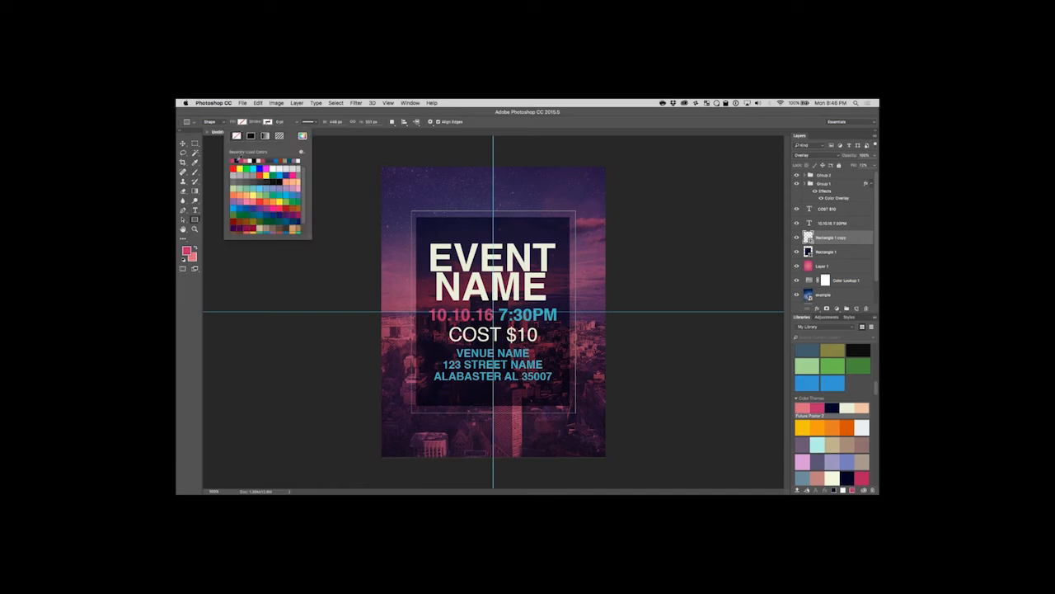
pyautogui.click(235, 160)
pyautogui.click(295, 125)
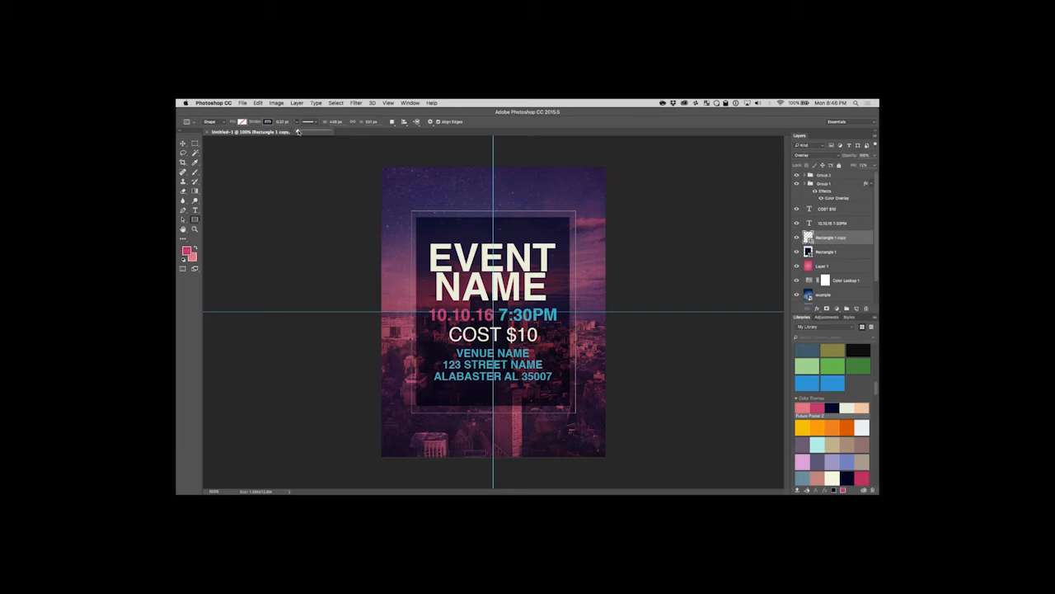
pyautogui.moveTo(301, 132); pyautogui.dragTo(306, 131)
pyautogui.click(183, 143)
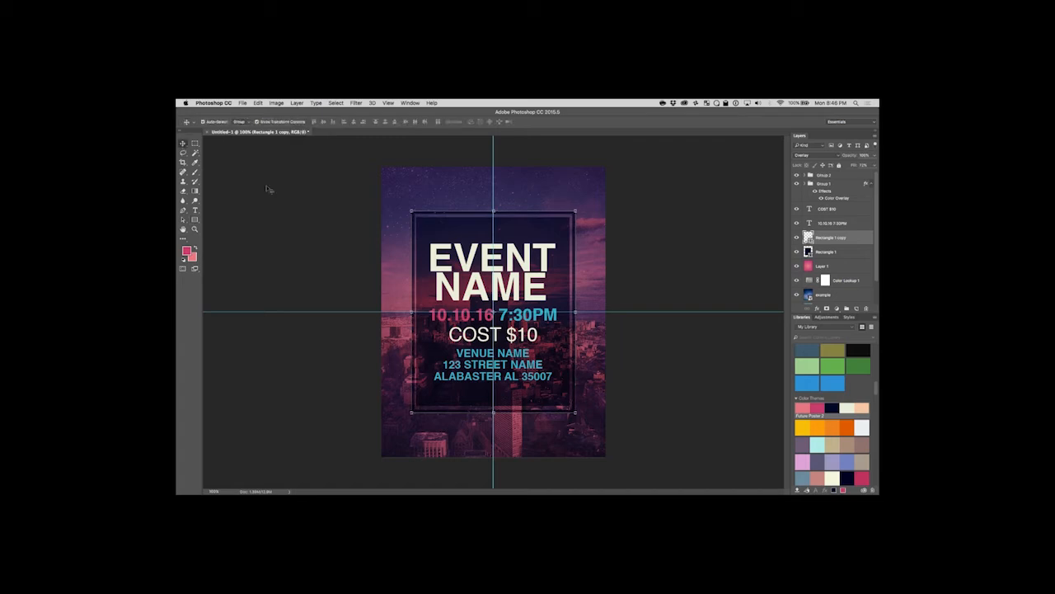
pyautogui.click(266, 190)
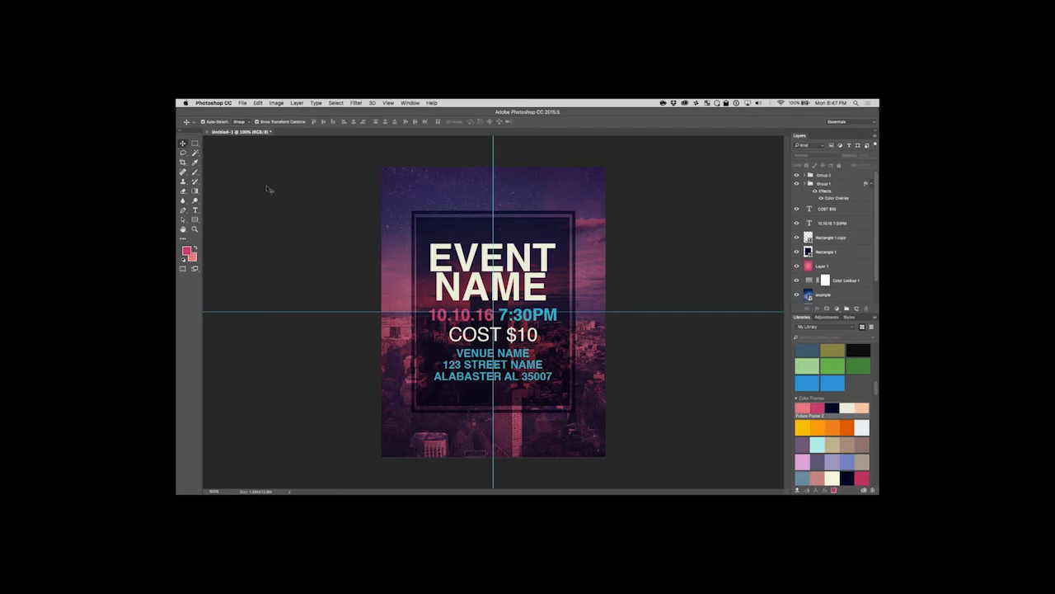
# Nudge the Rectangle 1 copy frame slightly sideways to line it up with the centre guide, then deselect it.
pyautogui.click(446, 213)
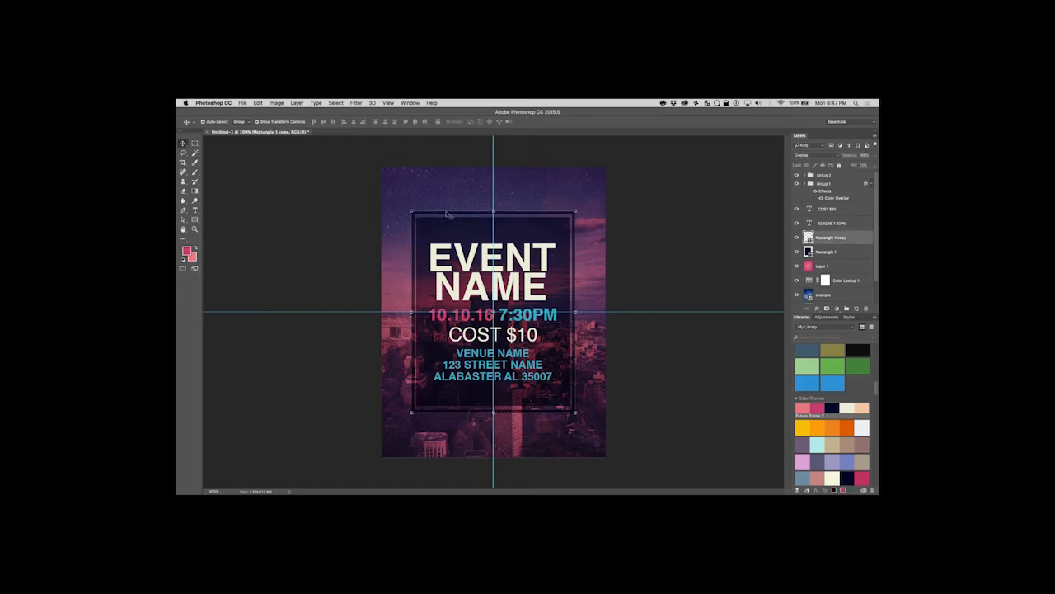
pyautogui.press('Left')
pyautogui.press('Left')
pyautogui.press('Right')
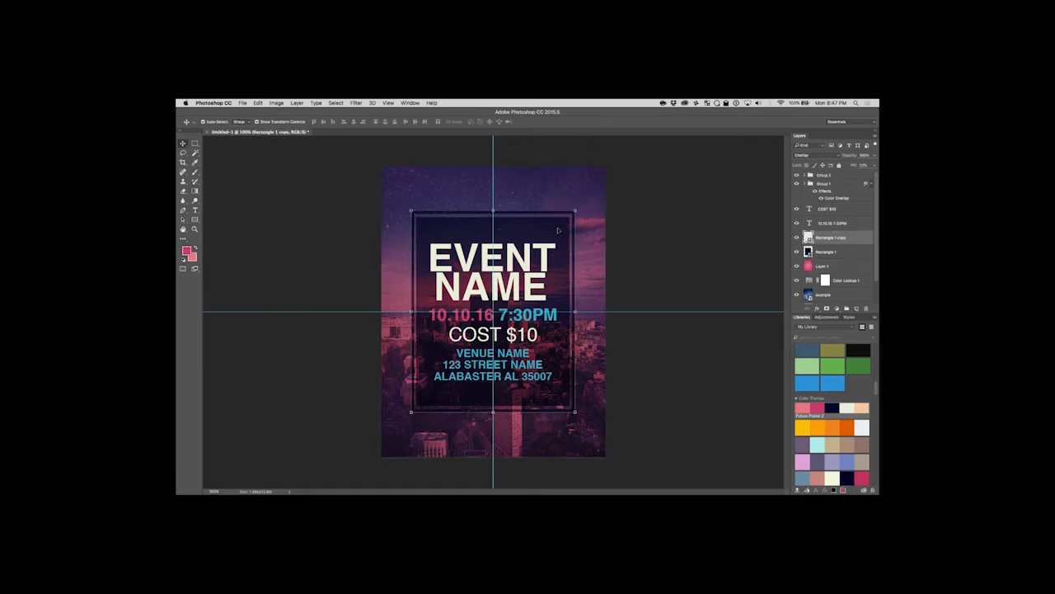
pyautogui.click(660, 239)
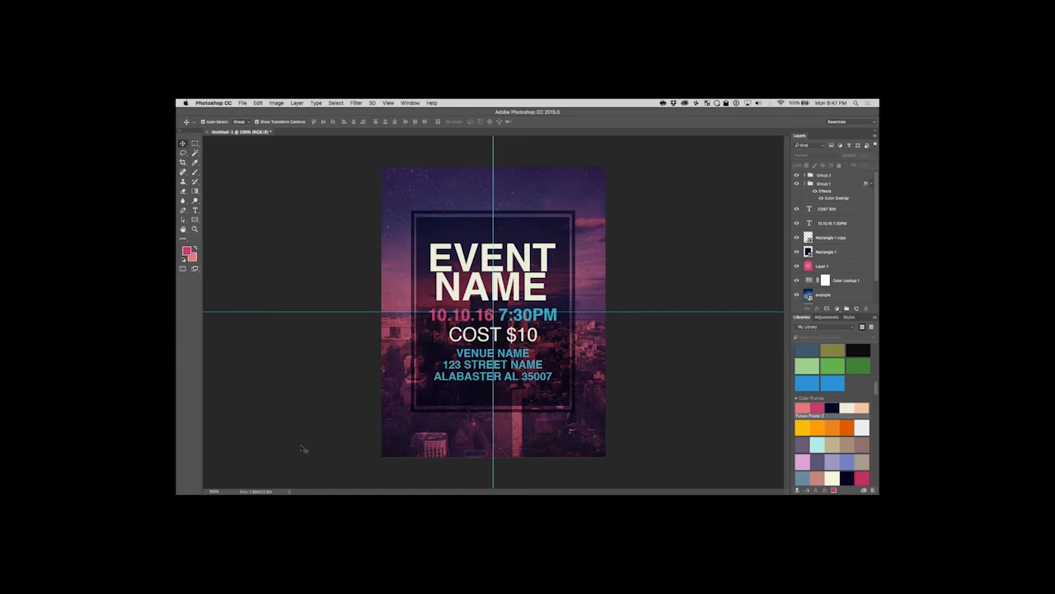
# Switch to Google Chrome to read the Twitch stream chat, then minimise the browser window.
pyautogui.moveTo(461, 492)
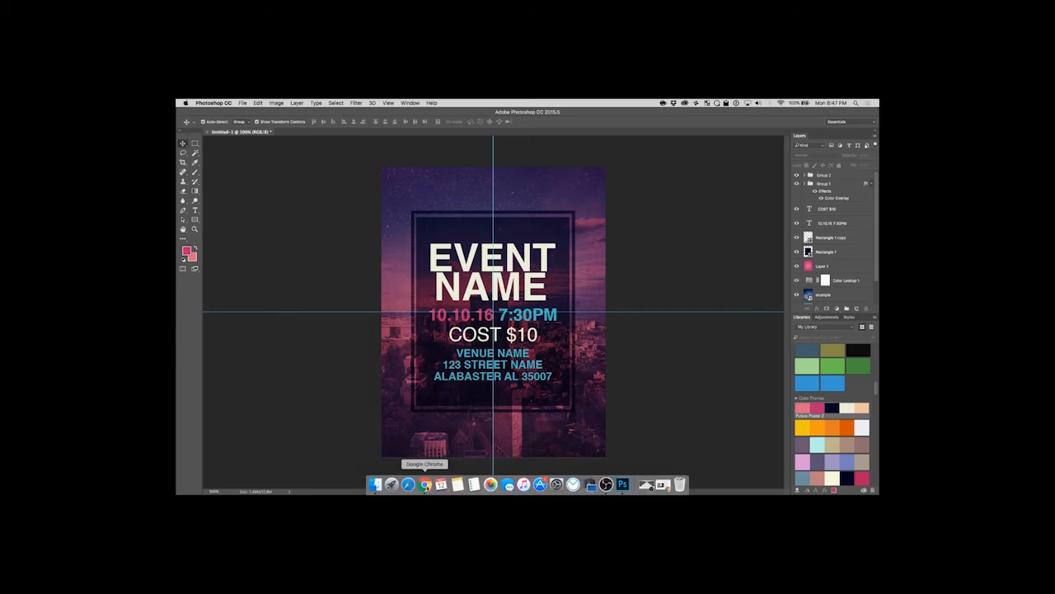
pyautogui.click(425, 485)
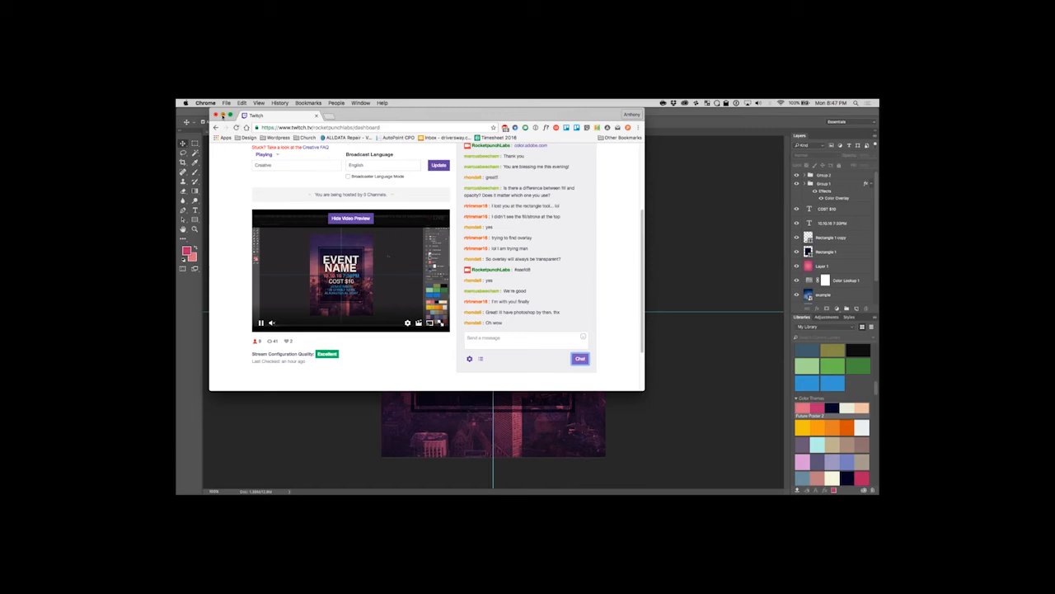
pyautogui.click(222, 115)
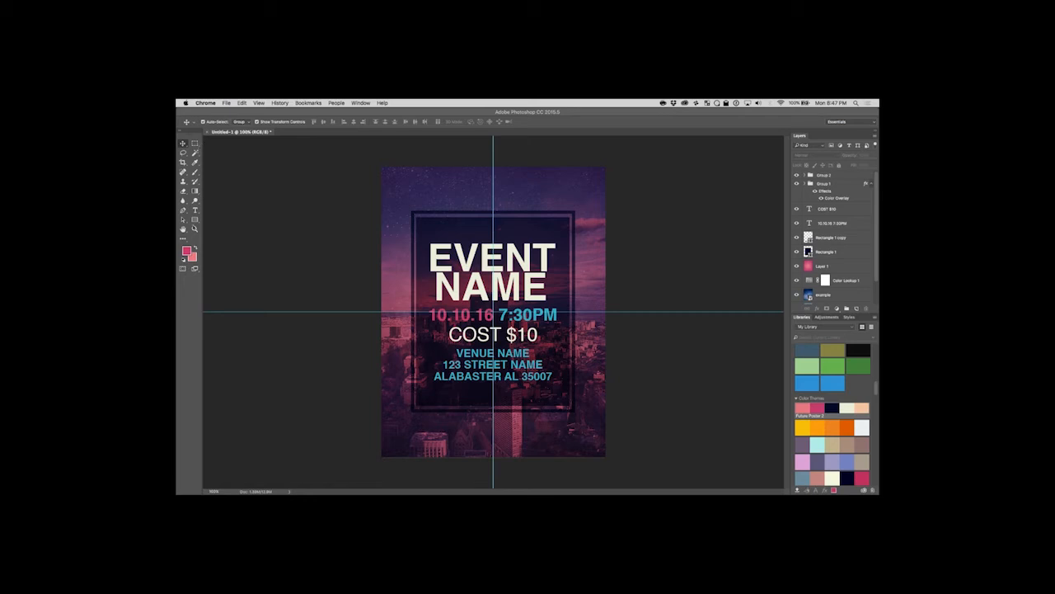
# Examine the frame, headline text and starry background at 200% zoom, then return to the full-page view.
pyautogui.click(194, 230)
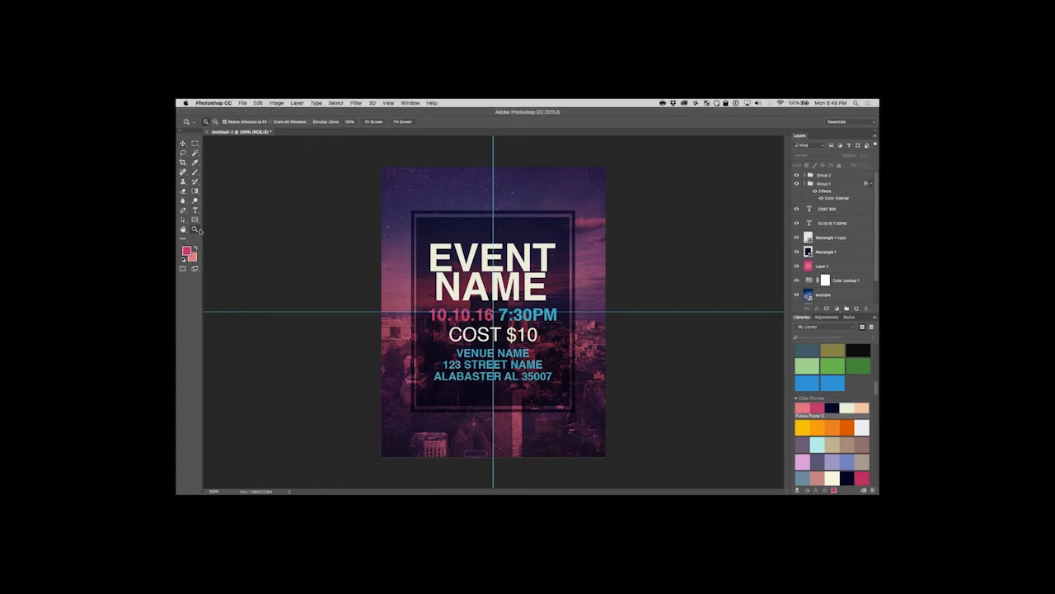
pyautogui.click(437, 179)
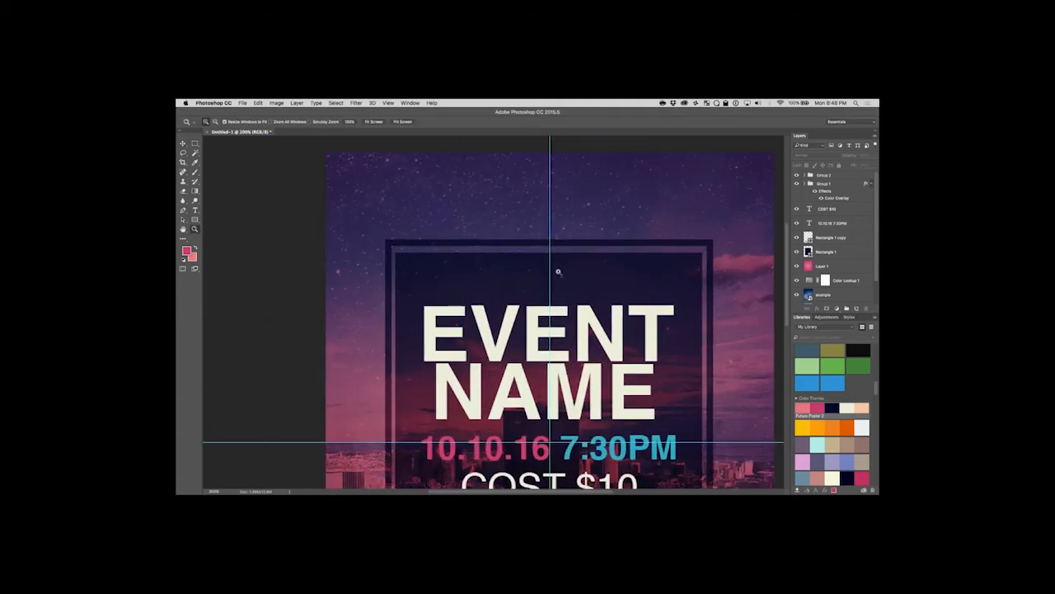
pyautogui.scroll(-1, 558, 271)
pyautogui.moveTo(786, 239); pyautogui.dragTo(786, 254)
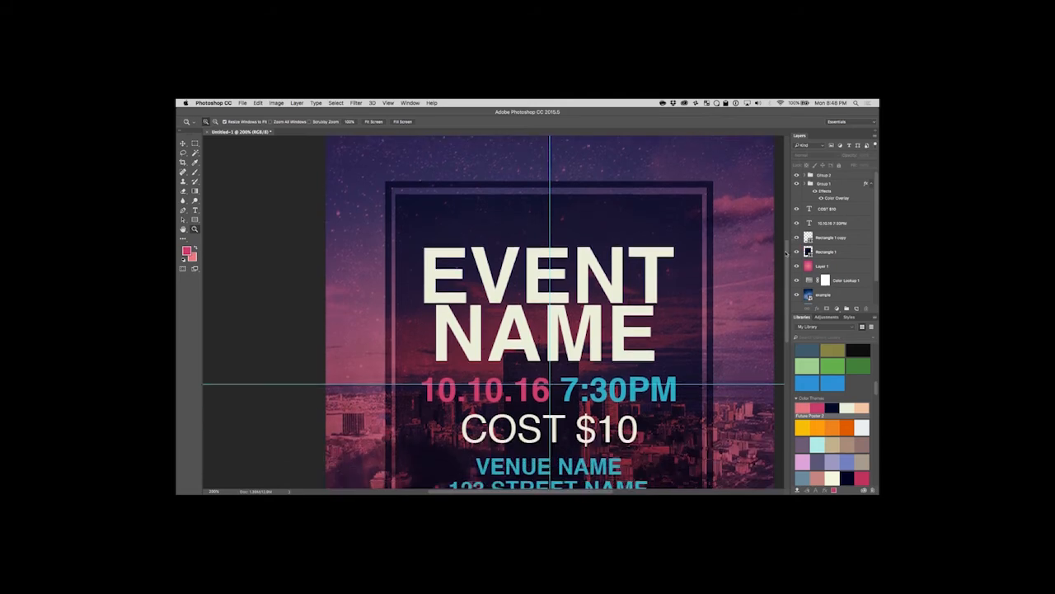
pyautogui.click(183, 143)
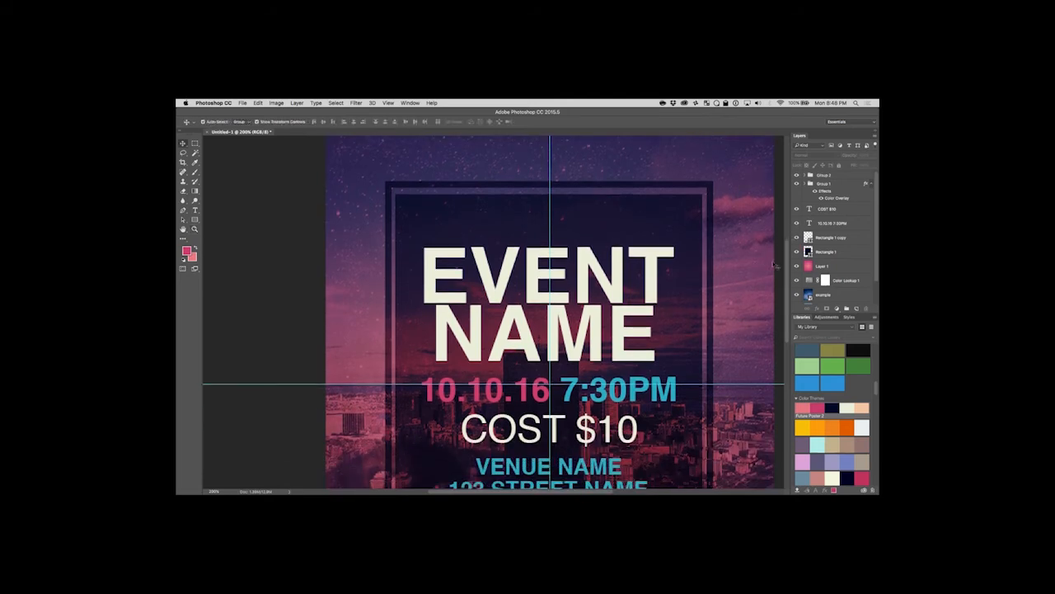
pyautogui.moveTo(789, 262)
pyautogui.mouseDown()
pyautogui.moveTo(784, 332)
pyautogui.moveTo(778, 237)
pyautogui.moveTo(777, 252)
pyautogui.mouseUp()
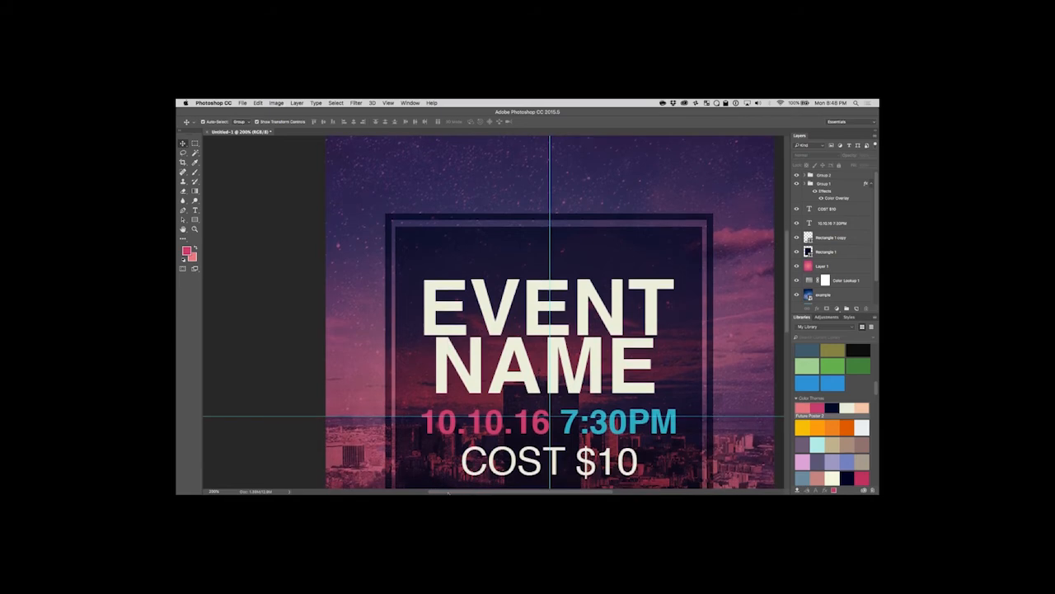
pyautogui.moveTo(447, 492); pyautogui.dragTo(464, 492)
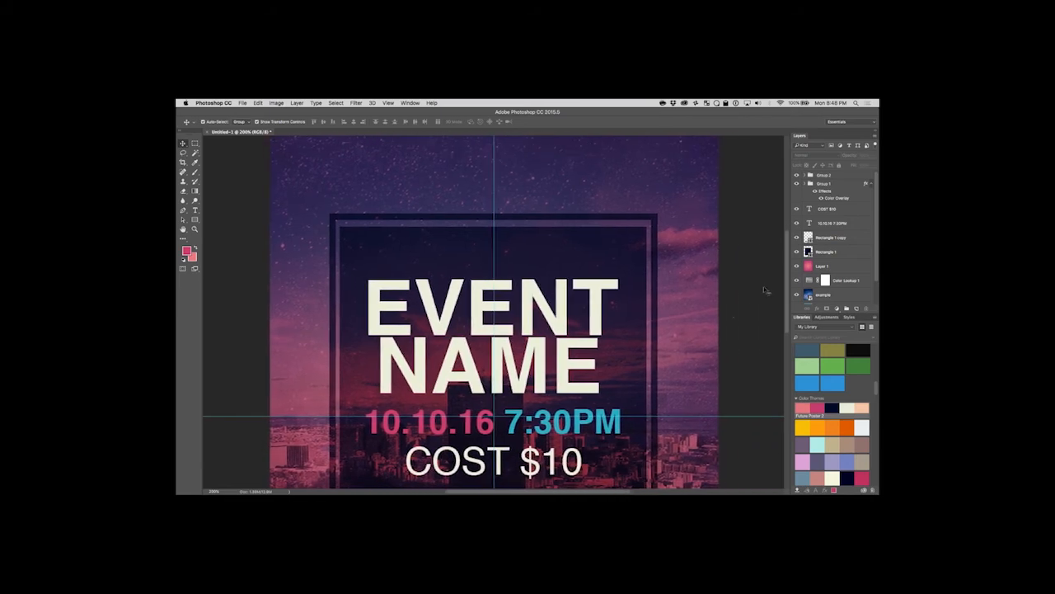
pyautogui.moveTo(788, 288)
pyautogui.mouseDown()
pyautogui.moveTo(787, 265)
pyautogui.moveTo(793, 372)
pyautogui.moveTo(785, 238)
pyautogui.moveTo(787, 300)
pyautogui.mouseUp()
pyautogui.press('z')
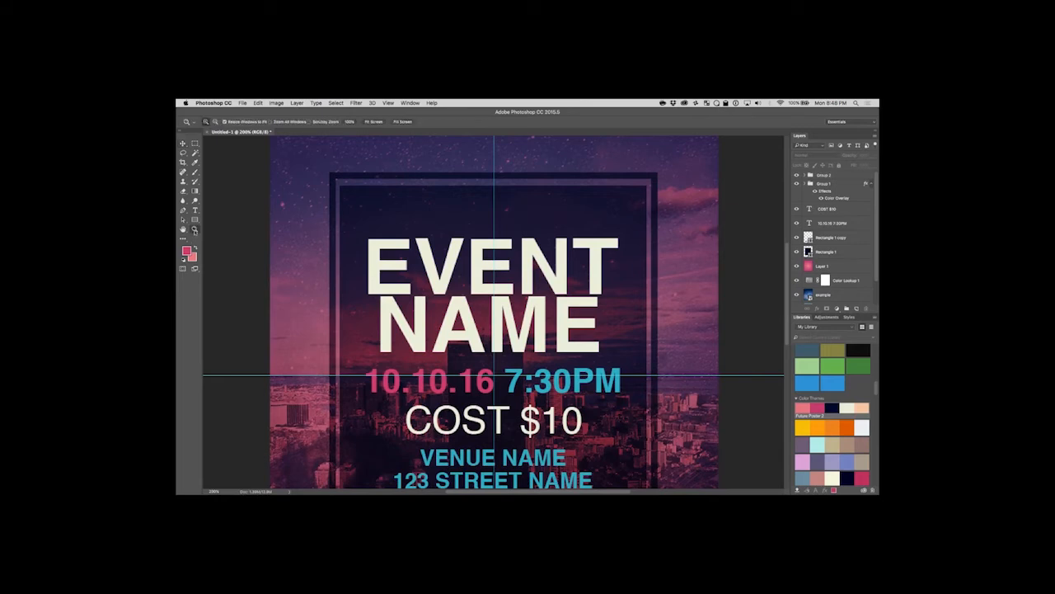
pyautogui.keyDown('alt'); pyautogui.click(314, 262); pyautogui.keyUp('alt')
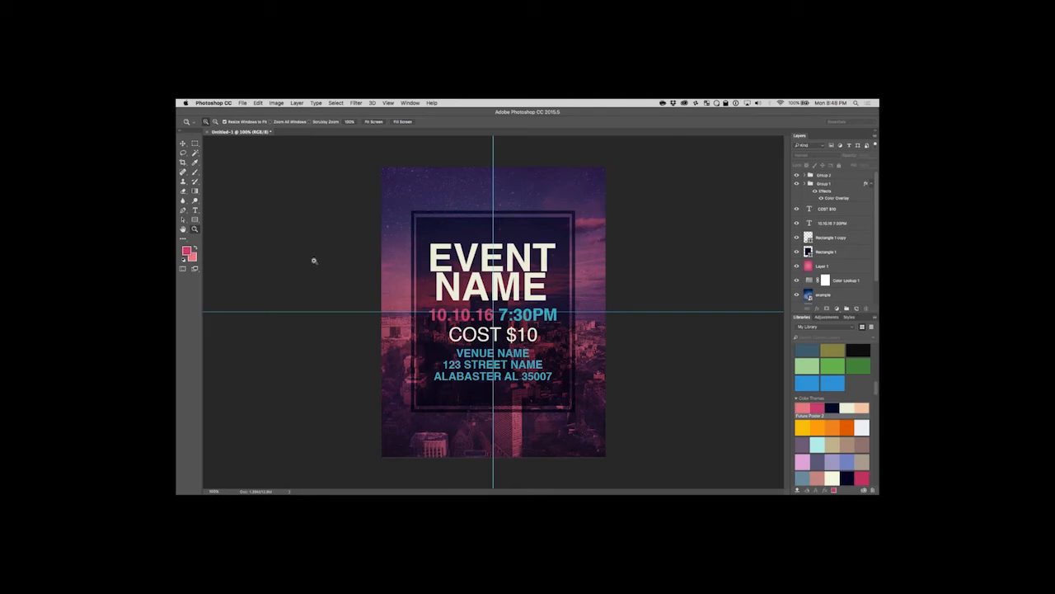
pyautogui.click(183, 144)
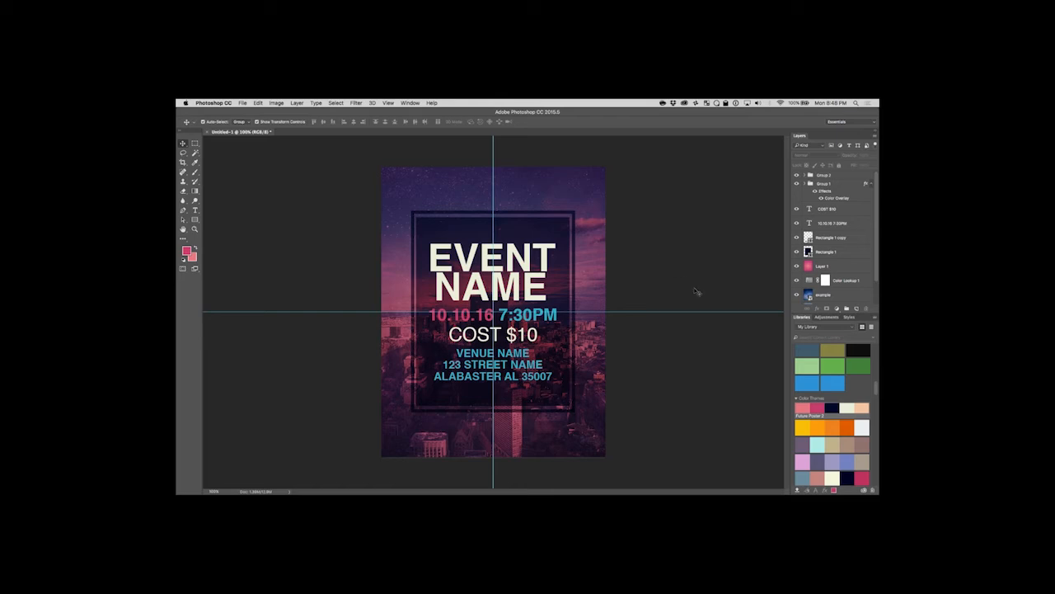
# Select the Rectangle 1 copy frame and review its shape fill and stroke settings with the Rectangle tool.
pyautogui.click(575, 258)
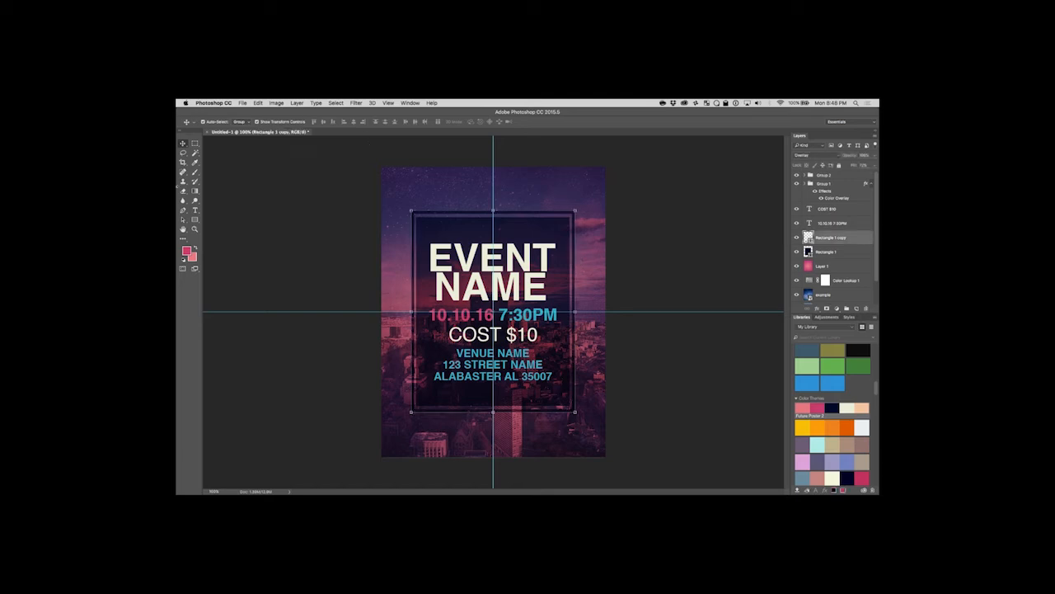
pyautogui.click(195, 219)
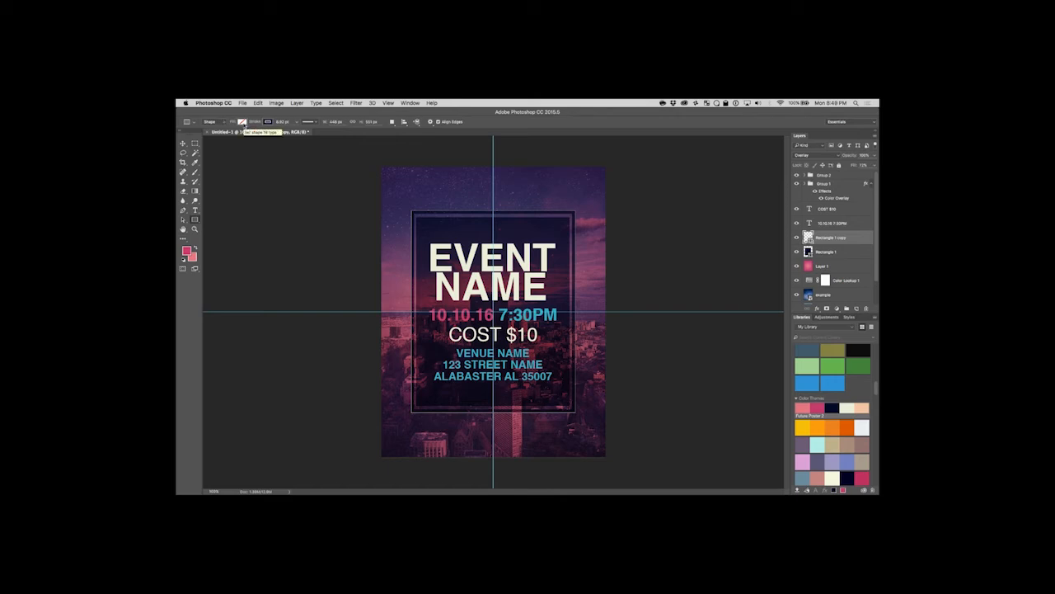
pyautogui.press('v')
pyautogui.click(301, 218)
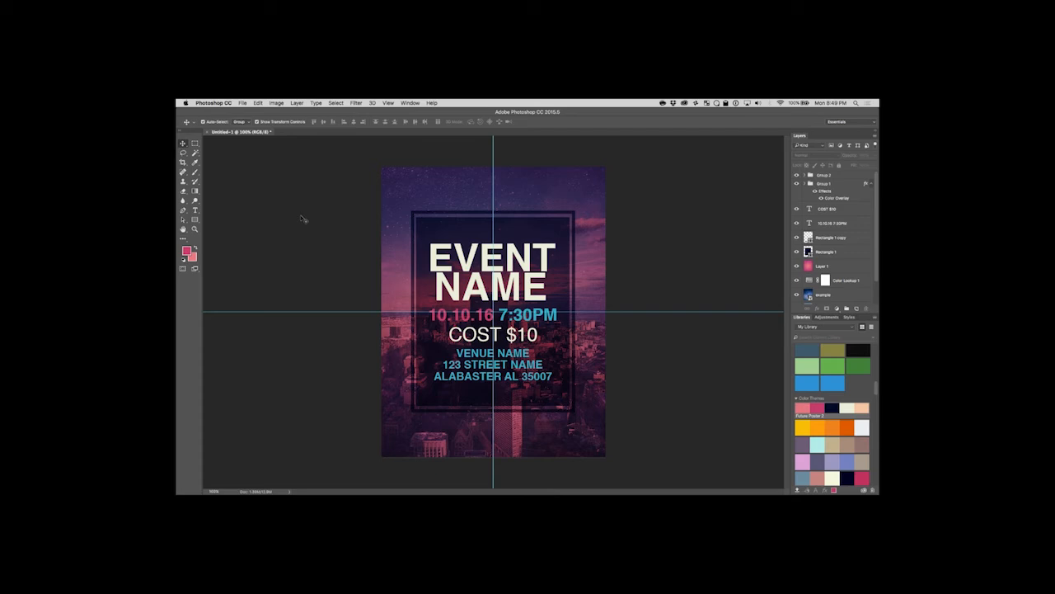
pyautogui.click(415, 217)
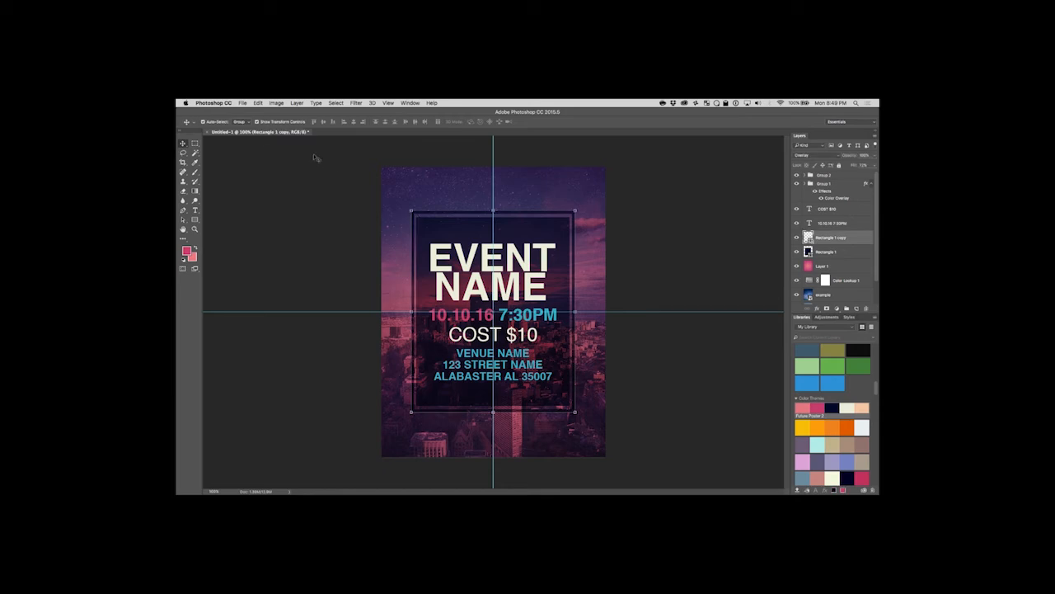
pyautogui.click(195, 219)
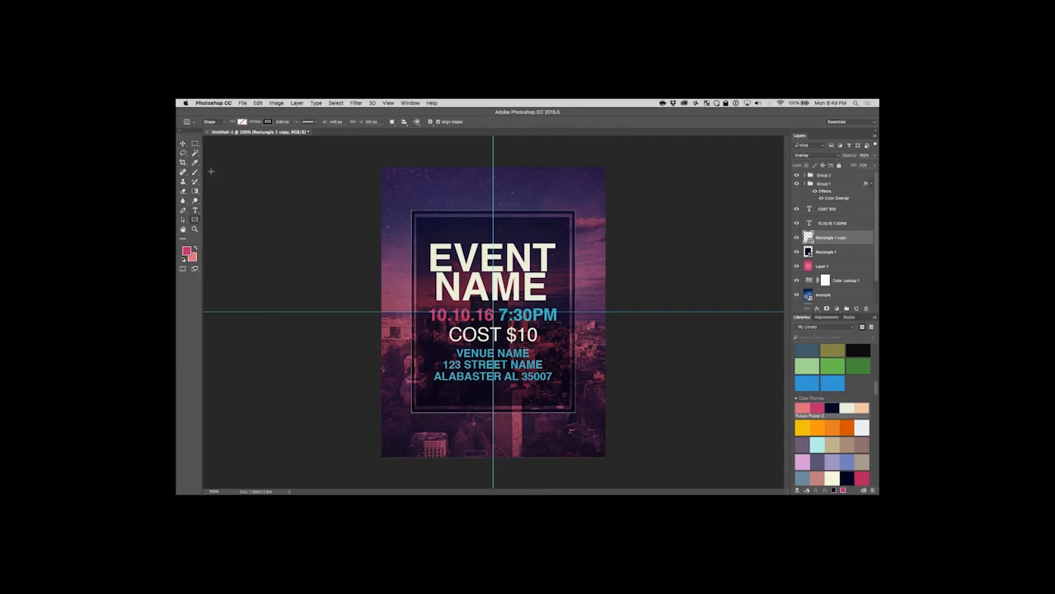
# Check the fill and stroke colour options of the Rectangle 1 copy frame, then deselect the frame.
pyautogui.click(242, 122)
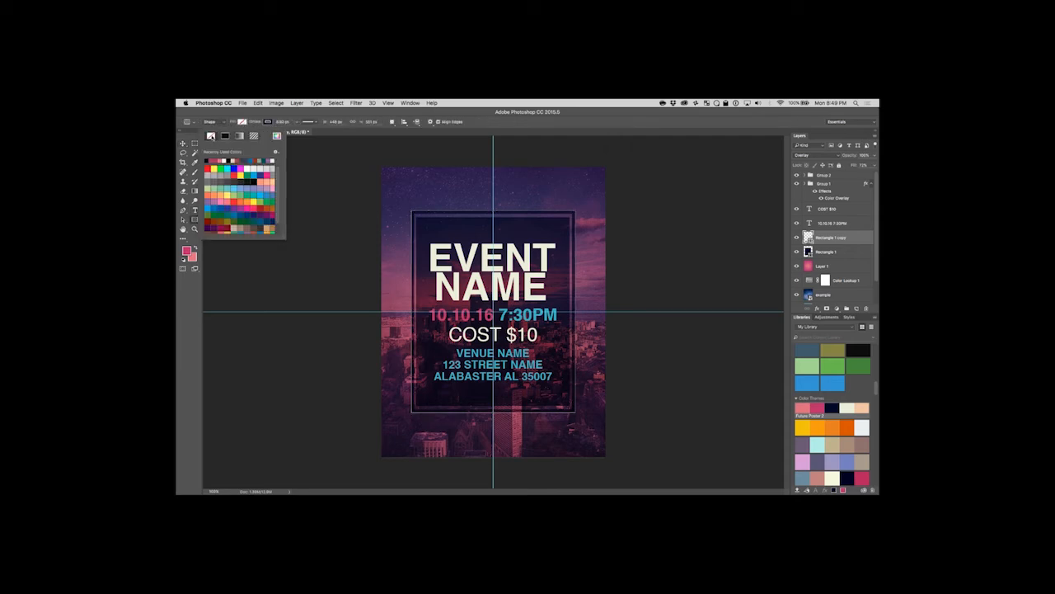
pyautogui.click(268, 119)
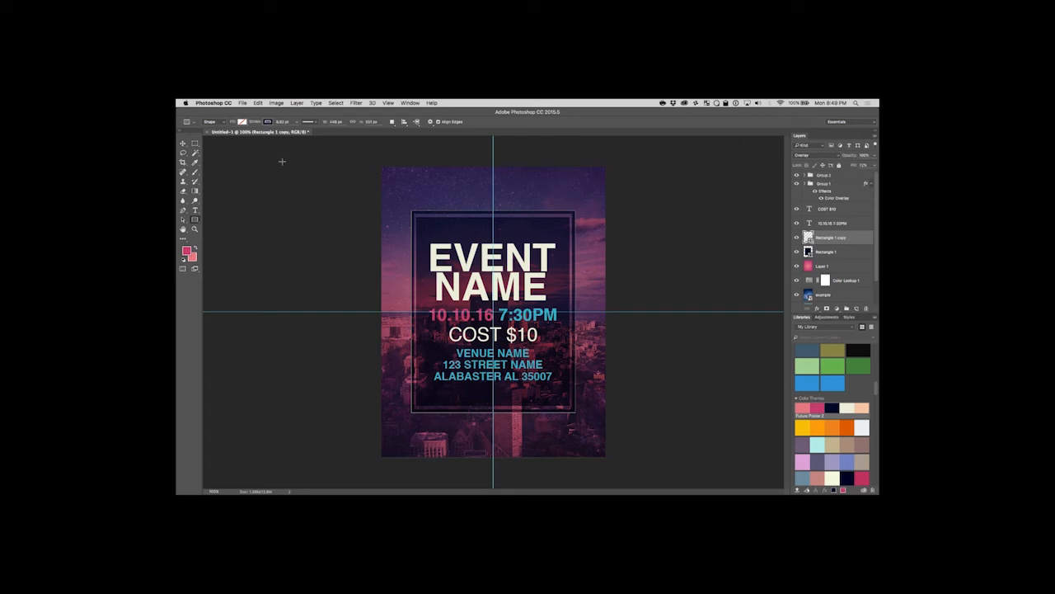
pyautogui.click(183, 143)
pyautogui.click(255, 191)
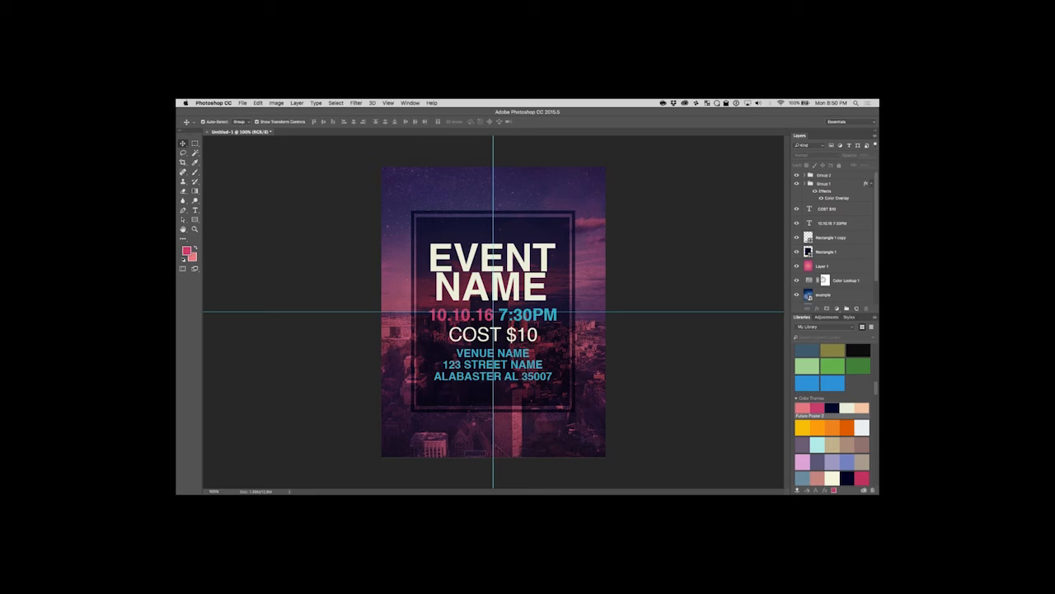
# Try the Normal blend mode on the pink Layer 1, then restore it to Multiply.
pyautogui.click(827, 267)
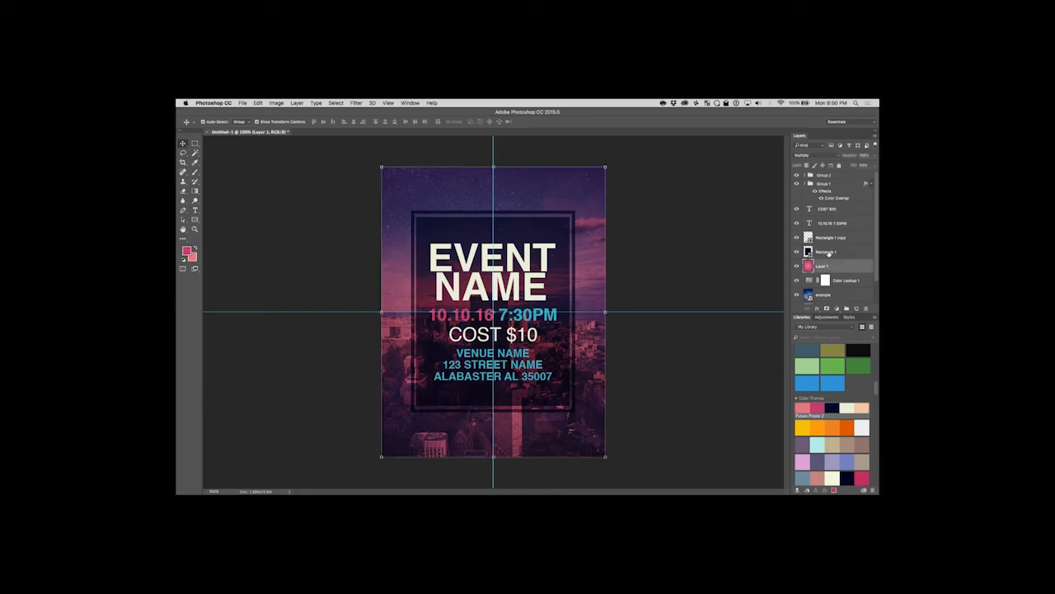
pyautogui.click(830, 253)
pyautogui.click(833, 265)
pyautogui.click(831, 254)
pyautogui.click(834, 265)
pyautogui.hotkey('alt', 'shift', 'n')
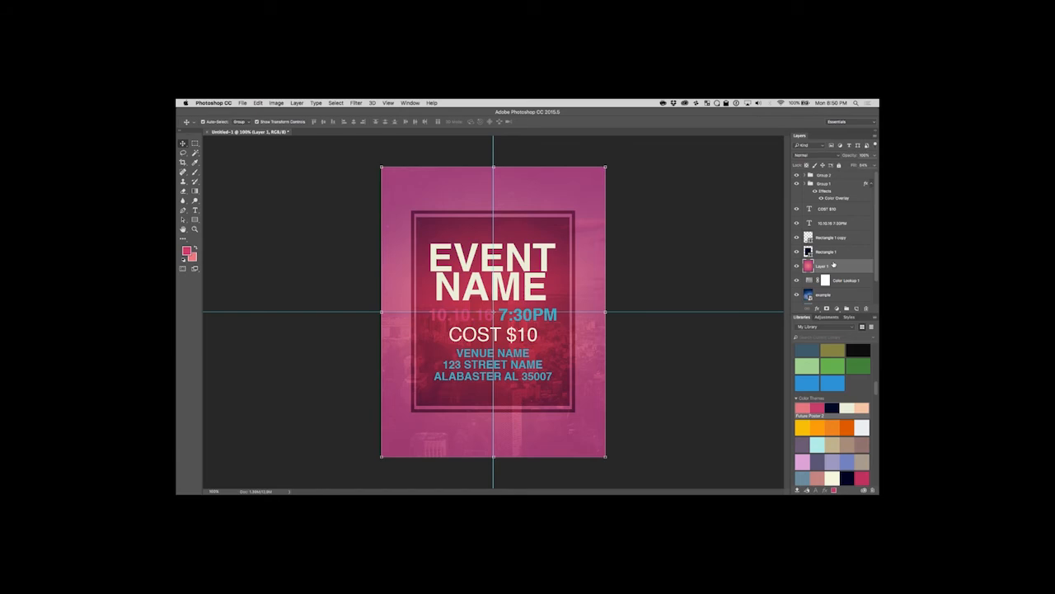
pyautogui.hotkey('alt', 'shift', 'm')
# Add a new blank layer directly above Layer 1 with Normal mode and 100% opacity.
pyautogui.rightClick(831, 262)
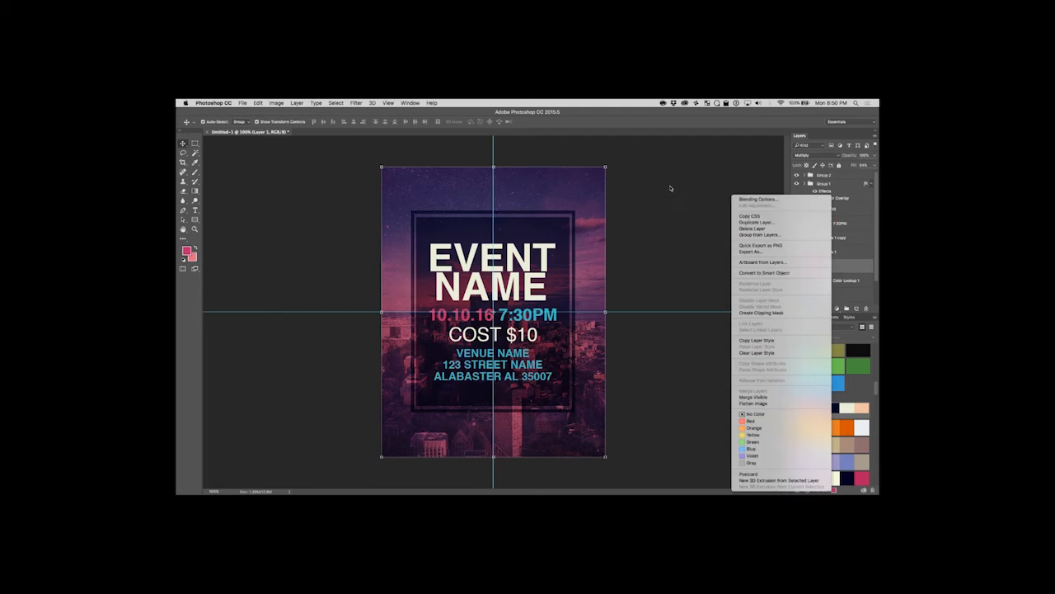
pyautogui.click(671, 188)
pyautogui.click(295, 103)
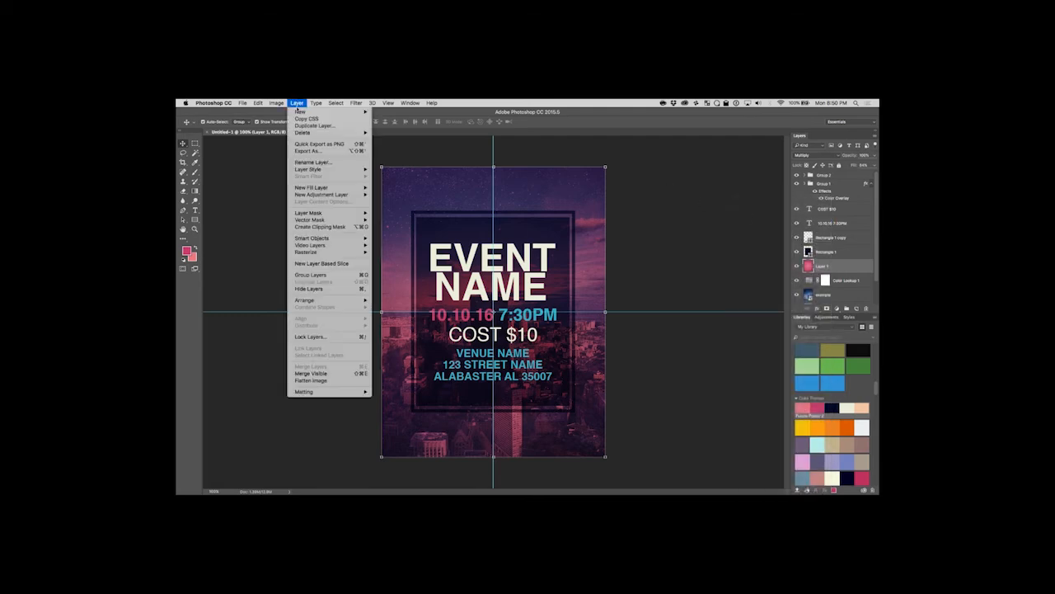
pyautogui.moveTo(313, 110)
pyautogui.click(384, 119)
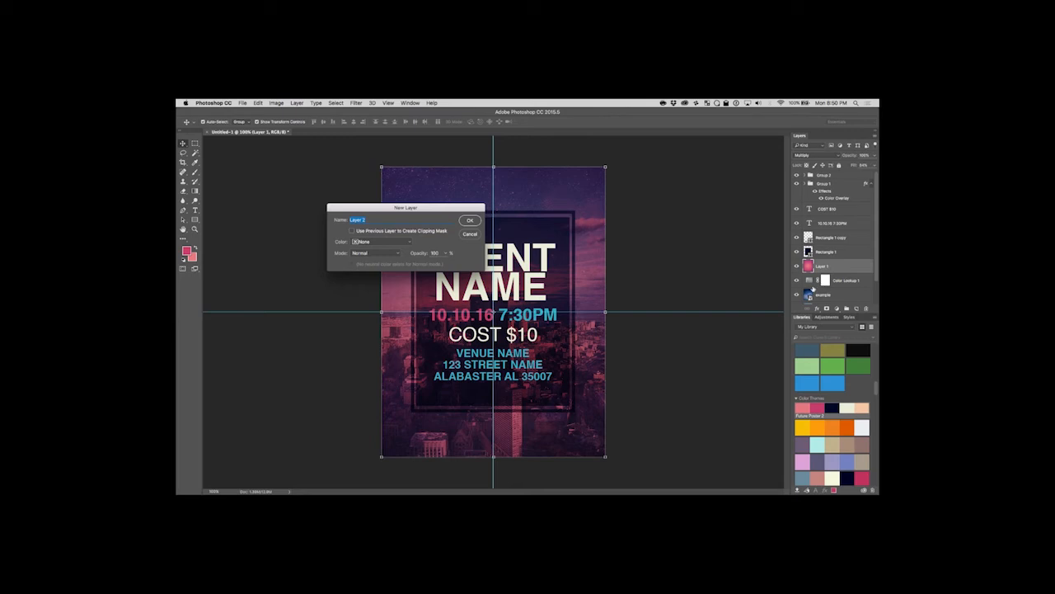
pyautogui.click(472, 220)
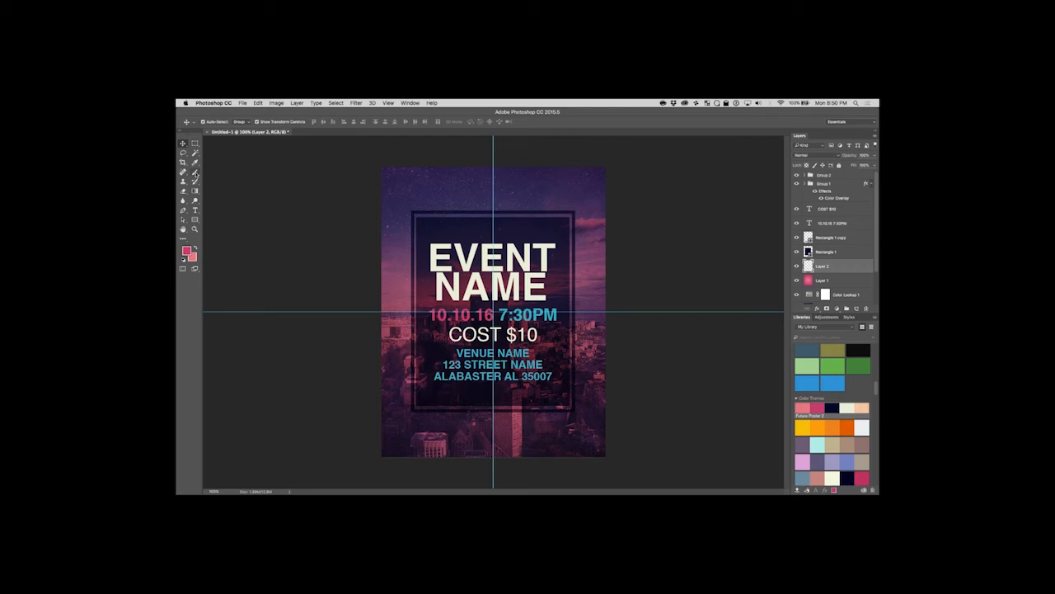
# Load the Real Smoke (675 pixels) brush set for the Brush tool and choose the Sampled Brush 21 smoke tip.
pyautogui.click(195, 173)
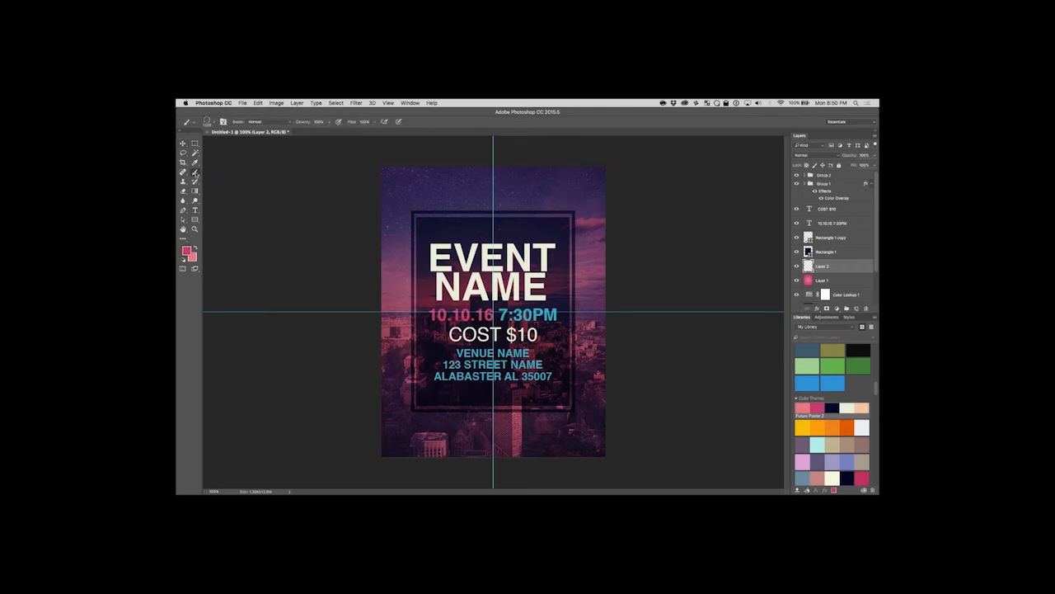
pyautogui.click(195, 122)
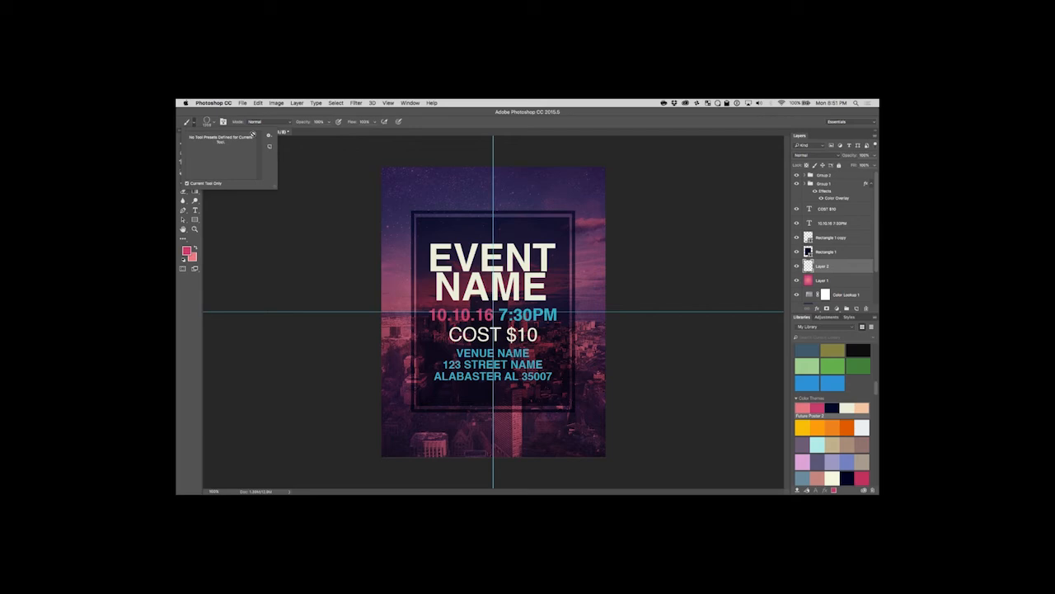
pyautogui.click(212, 122)
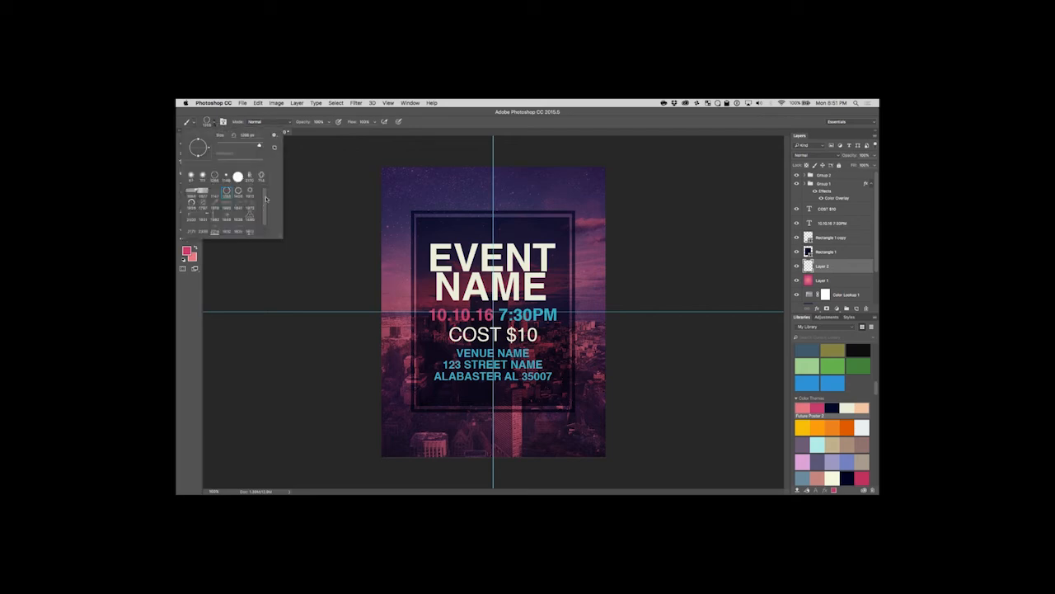
pyautogui.click(273, 134)
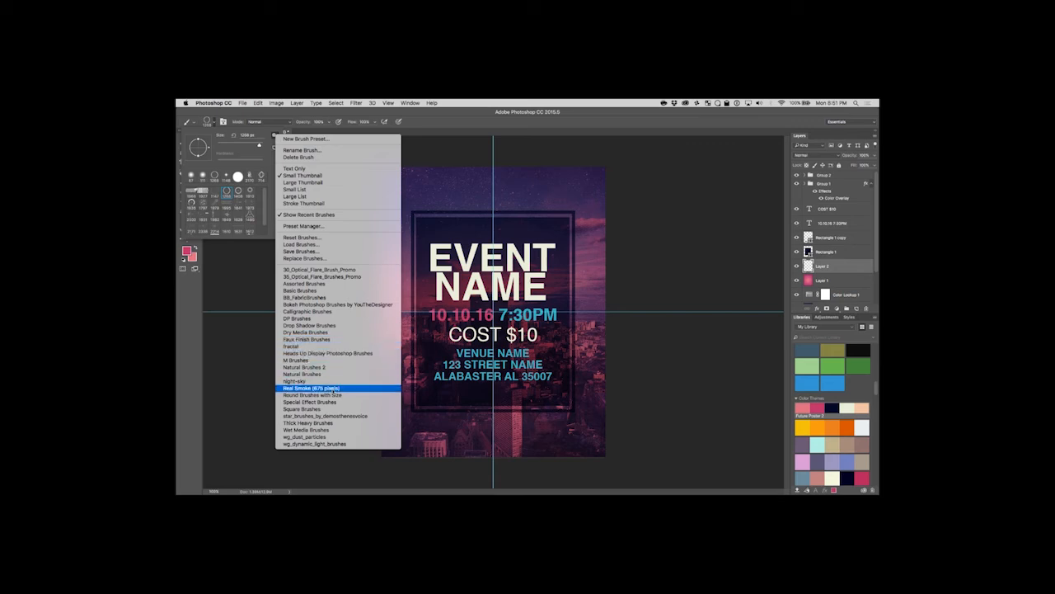
pyautogui.click(333, 388)
pyautogui.click(584, 236)
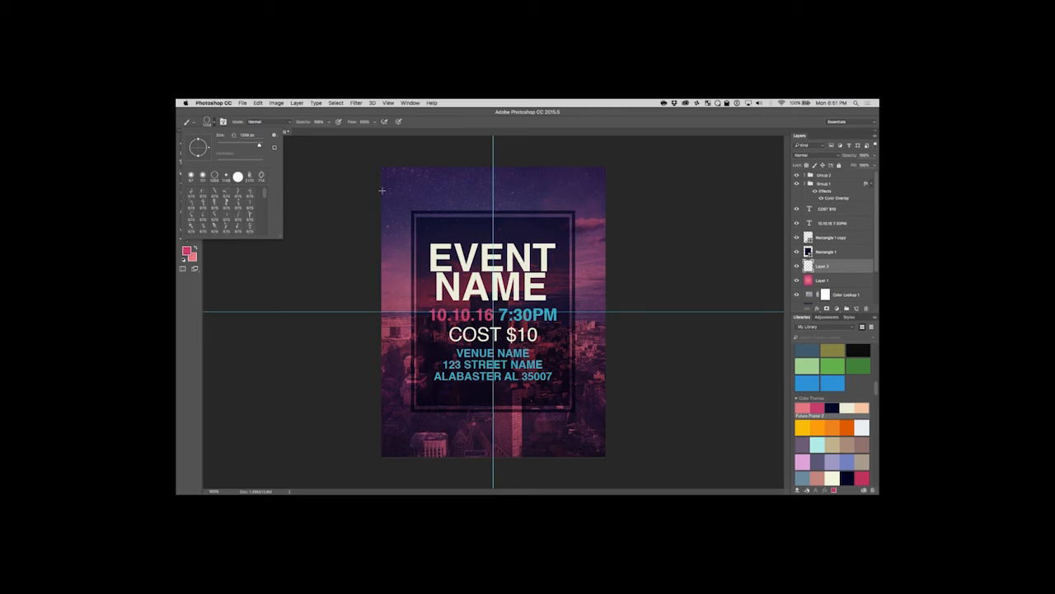
pyautogui.scroll(-1, 237, 221)
pyautogui.scroll(-2, 238, 221)
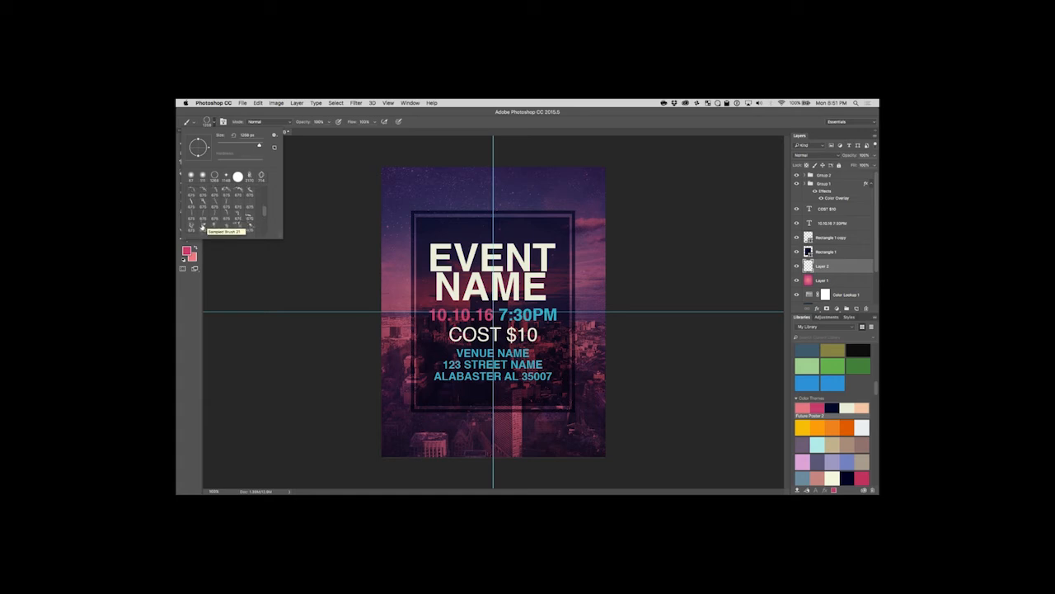
pyautogui.click(204, 228)
pyautogui.click(246, 122)
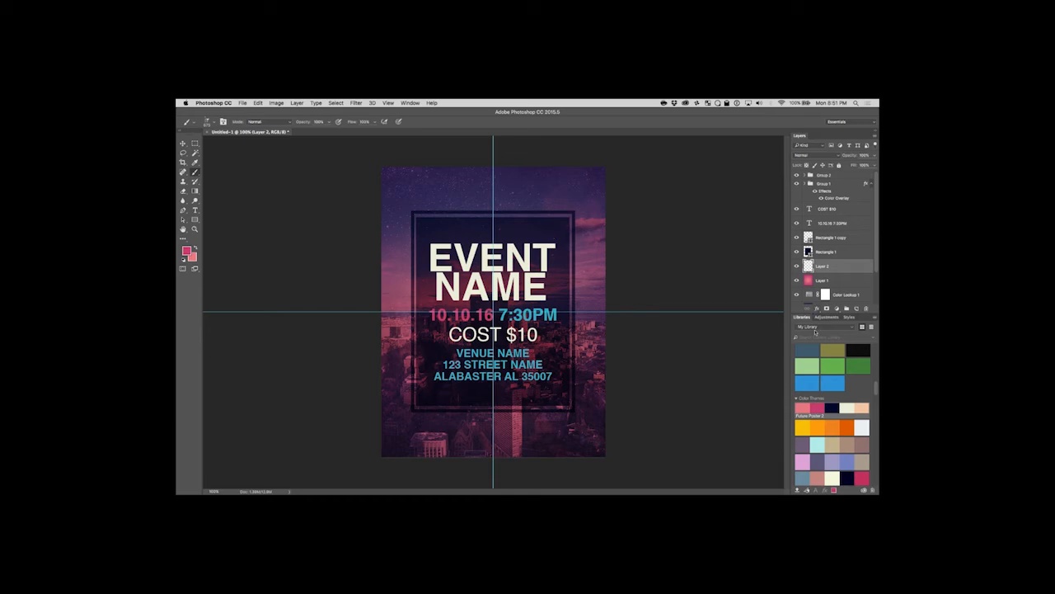
# Set the foreground colour to white (ffffff) for painting the smoke.
pyautogui.click(186, 251)
pyautogui.write('ffffff')
pyautogui.click(583, 180)
# Try smoke stamps over the flyer's upper-right, middle and lower-right areas, undoing each one.
pyautogui.click(551, 220)
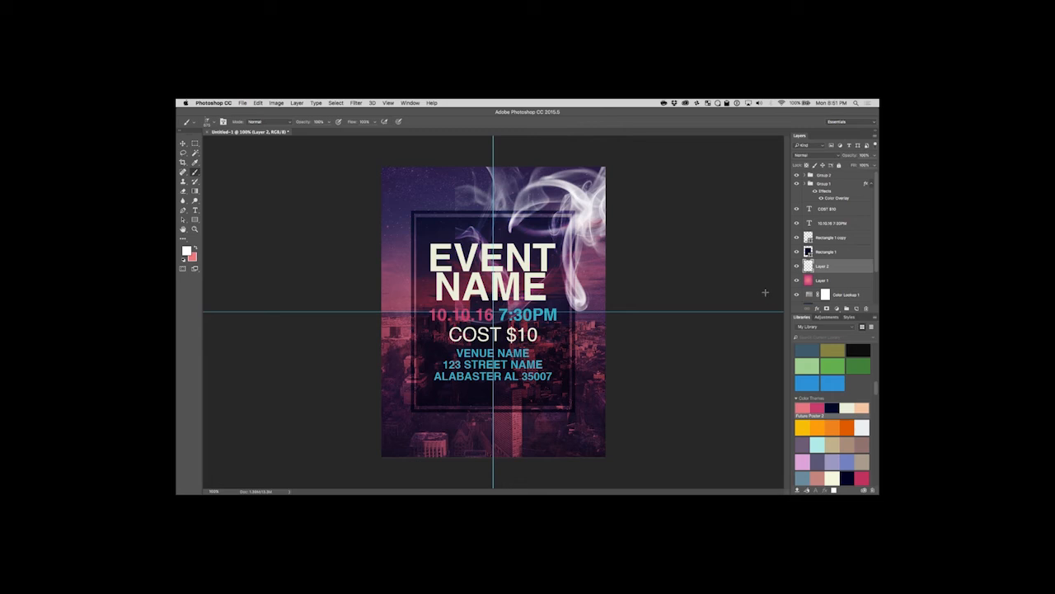
pyautogui.press('super+z')
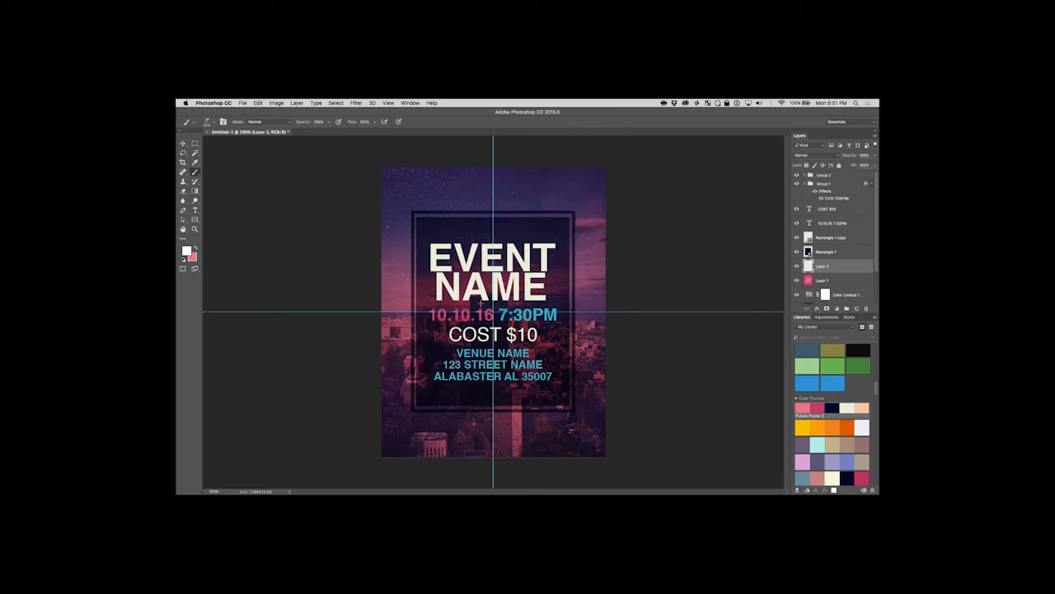
pyautogui.click(481, 303)
pyautogui.press('super+z')
pyautogui.click(529, 416)
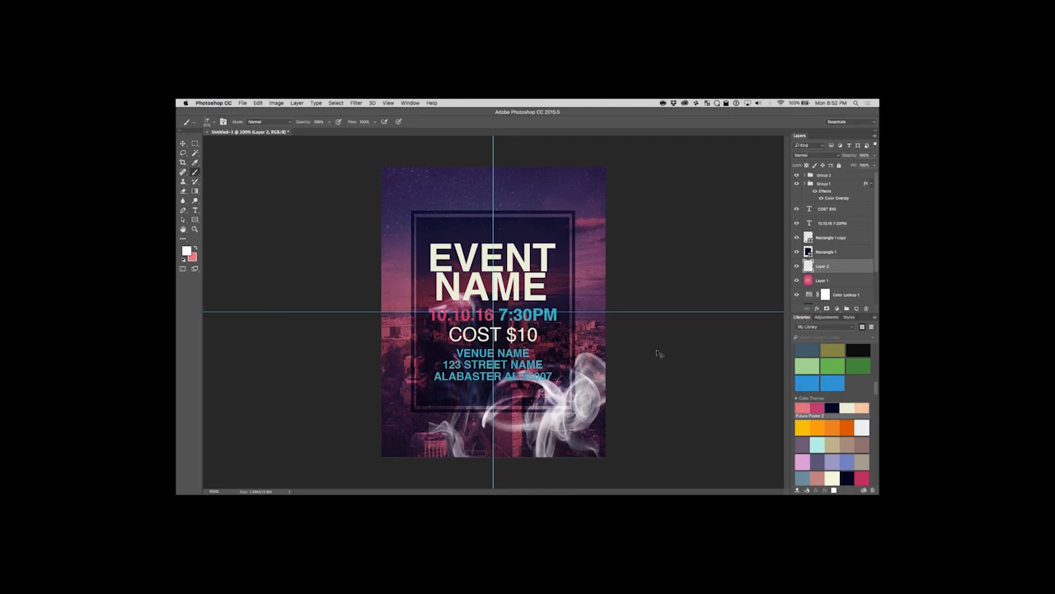
pyautogui.press('super+z')
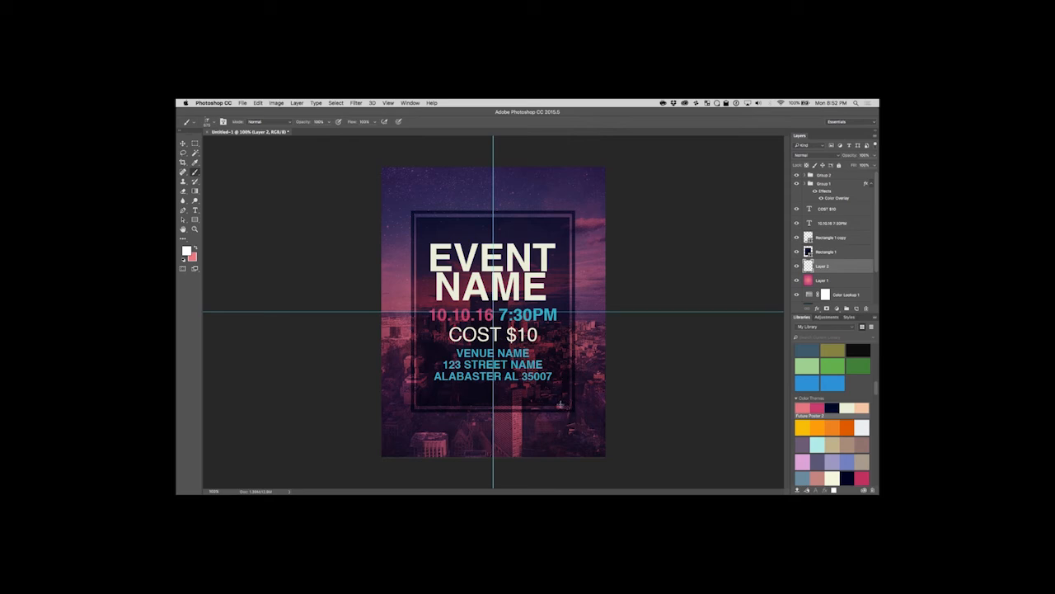
# Stamp white smoke on Layer 2 around all four corners of the flyer, using a different smoke brush at each corner.
pyautogui.click(559, 404)
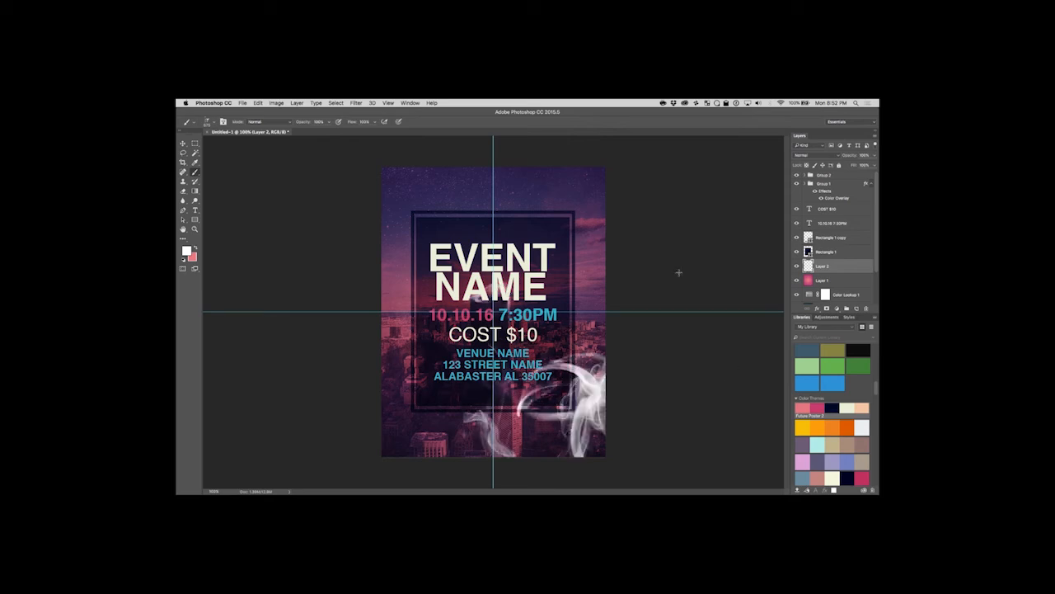
pyautogui.click(213, 125)
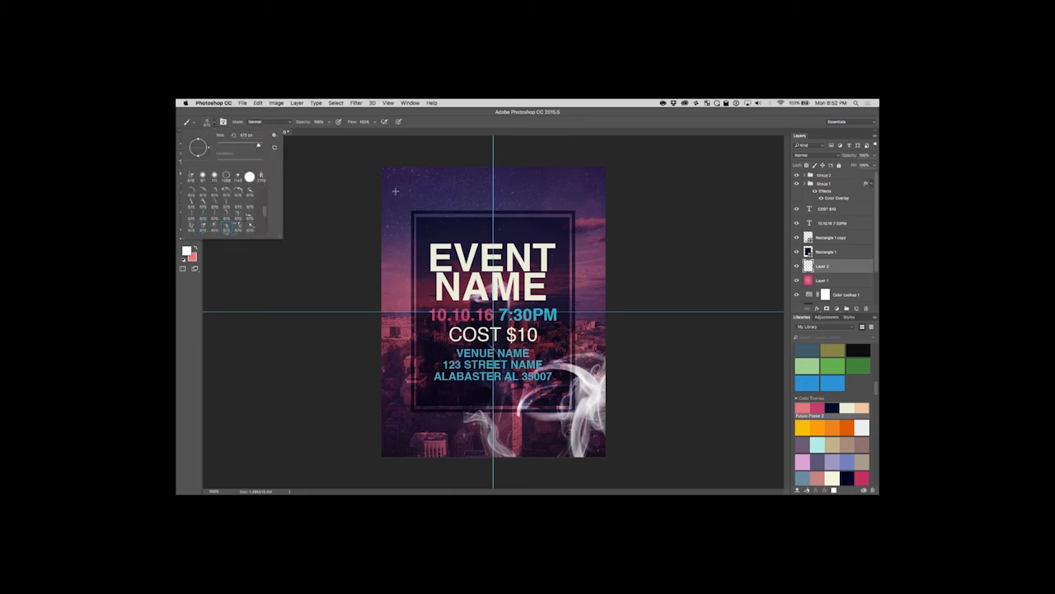
pyautogui.click(404, 215)
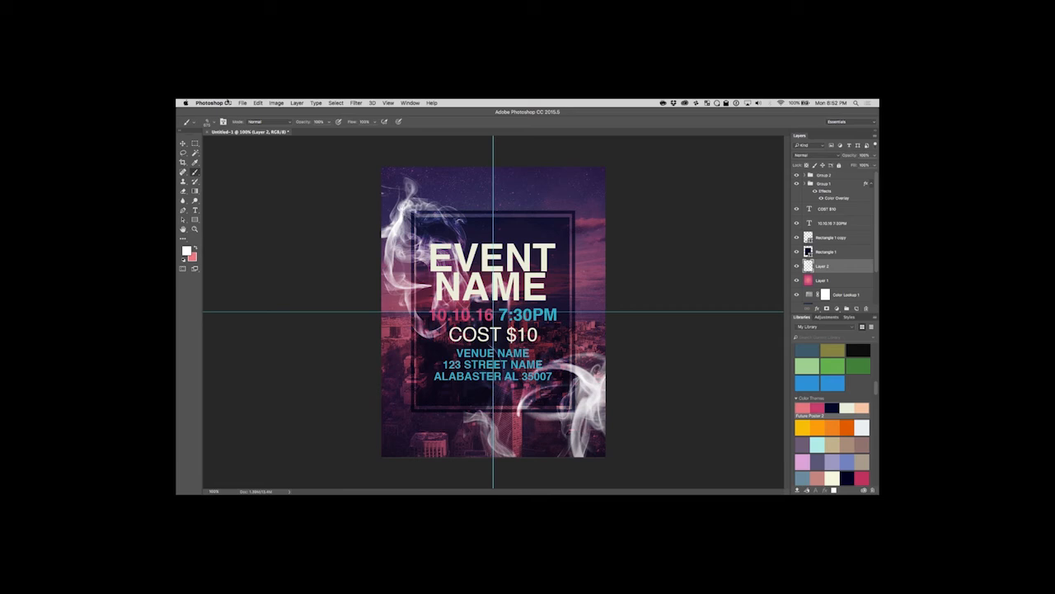
pyautogui.click(214, 125)
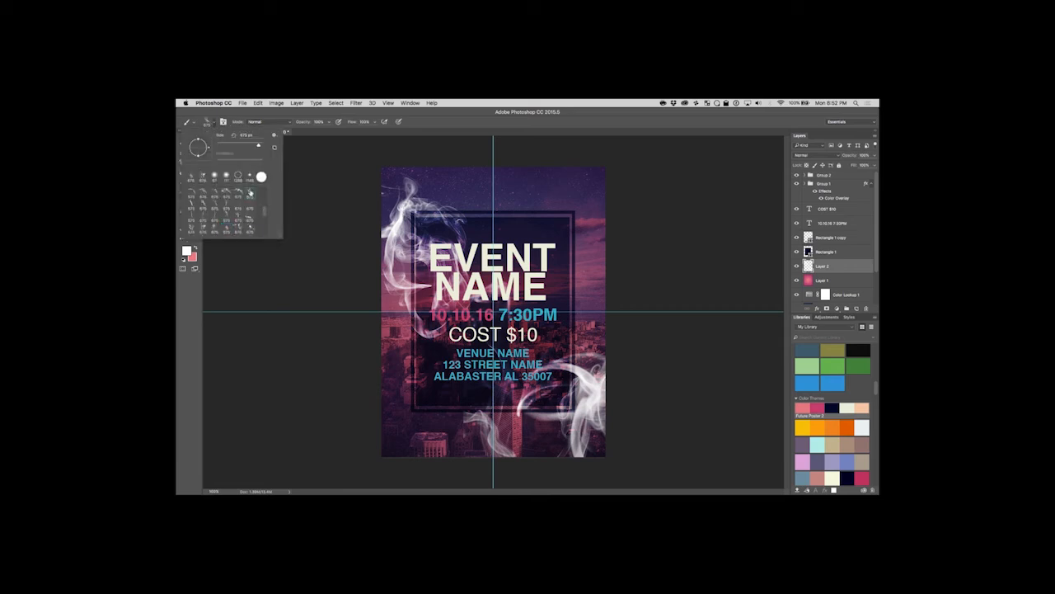
pyautogui.click(576, 233)
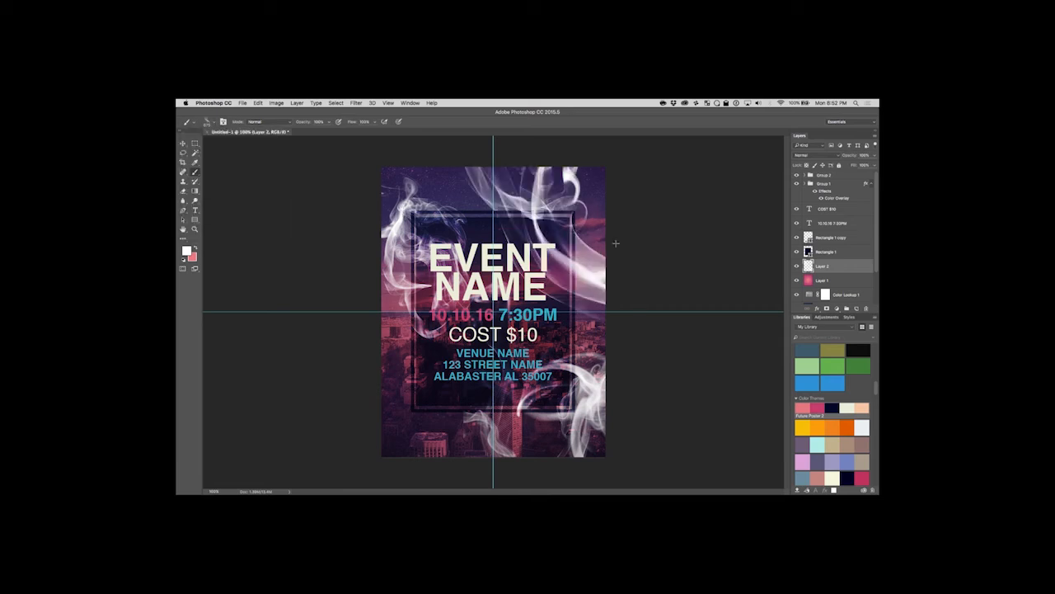
pyautogui.click(216, 123)
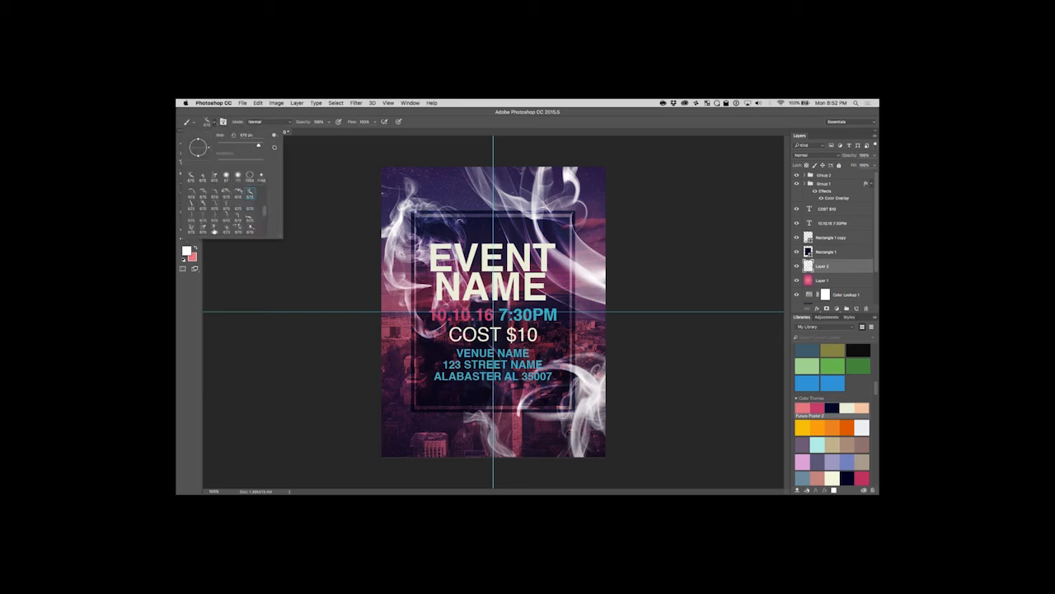
pyautogui.click(191, 230)
pyautogui.click(382, 435)
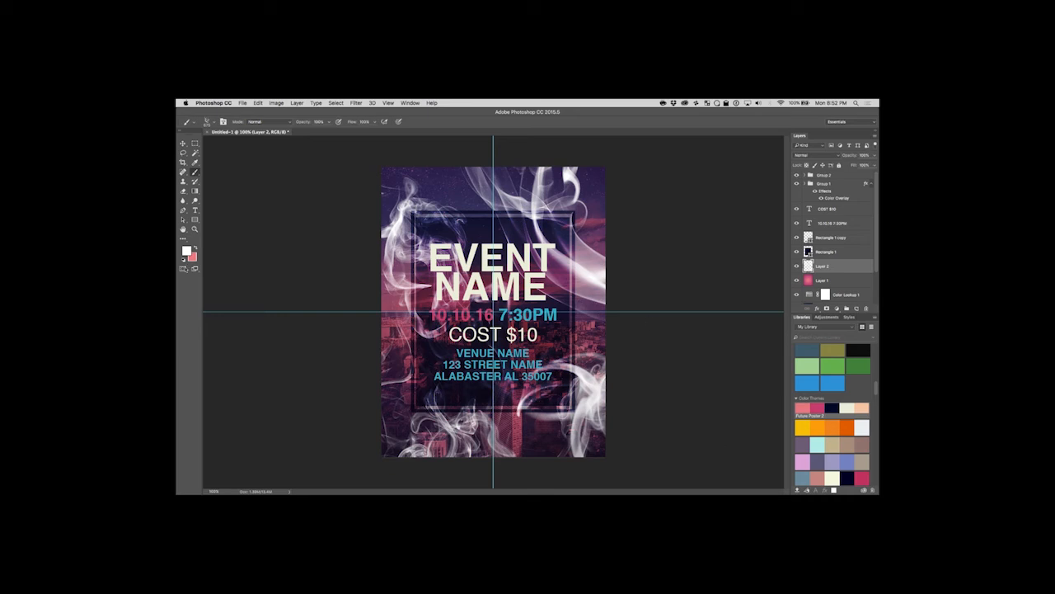
# Set the smoke layer's blend mode to Overlay and reduce its fill to about 48%.
pyautogui.click(183, 143)
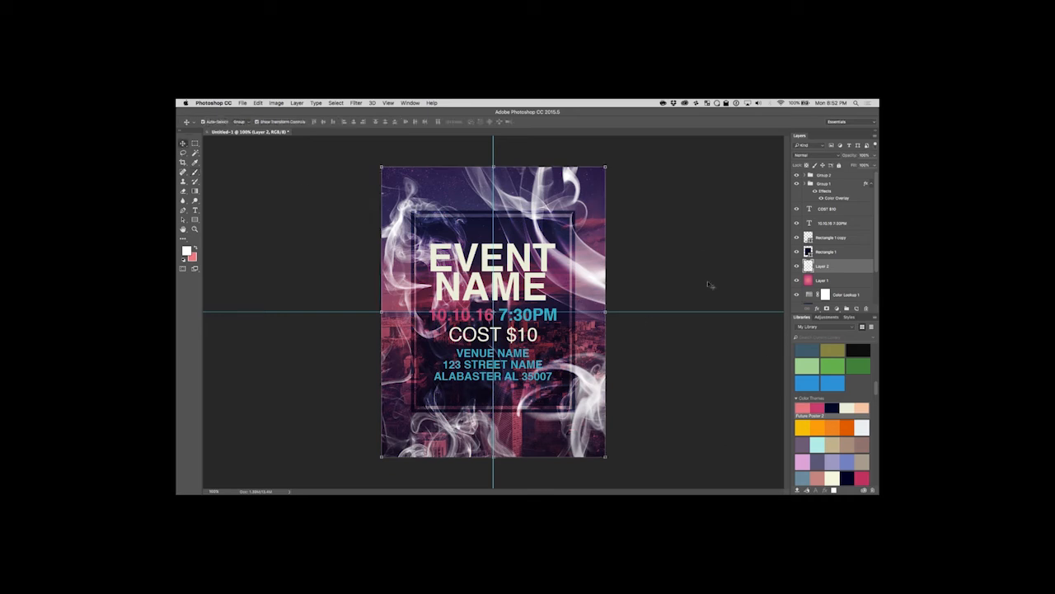
pyautogui.click(814, 155)
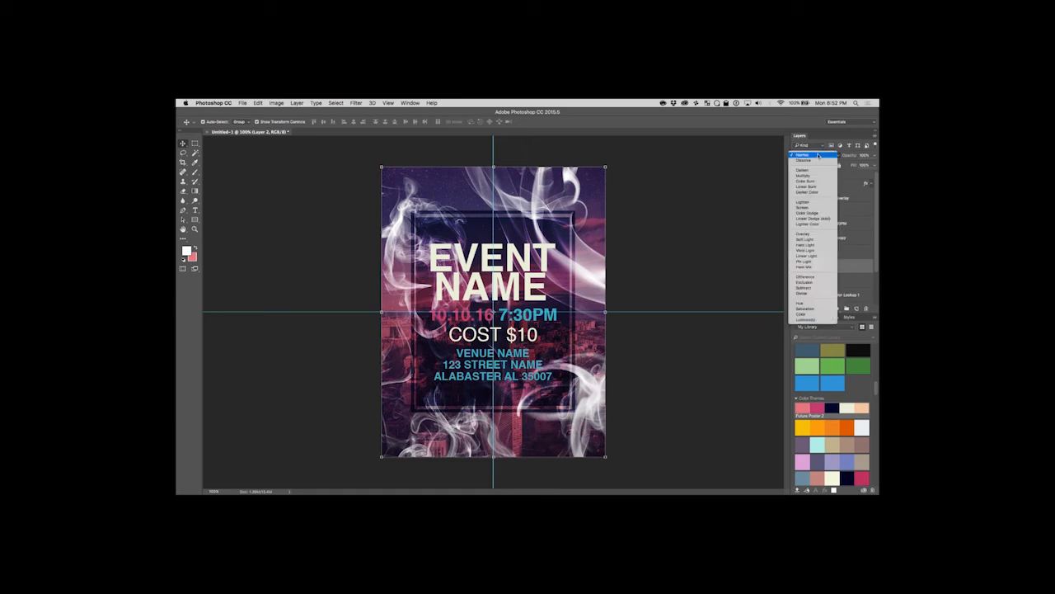
pyautogui.click(814, 236)
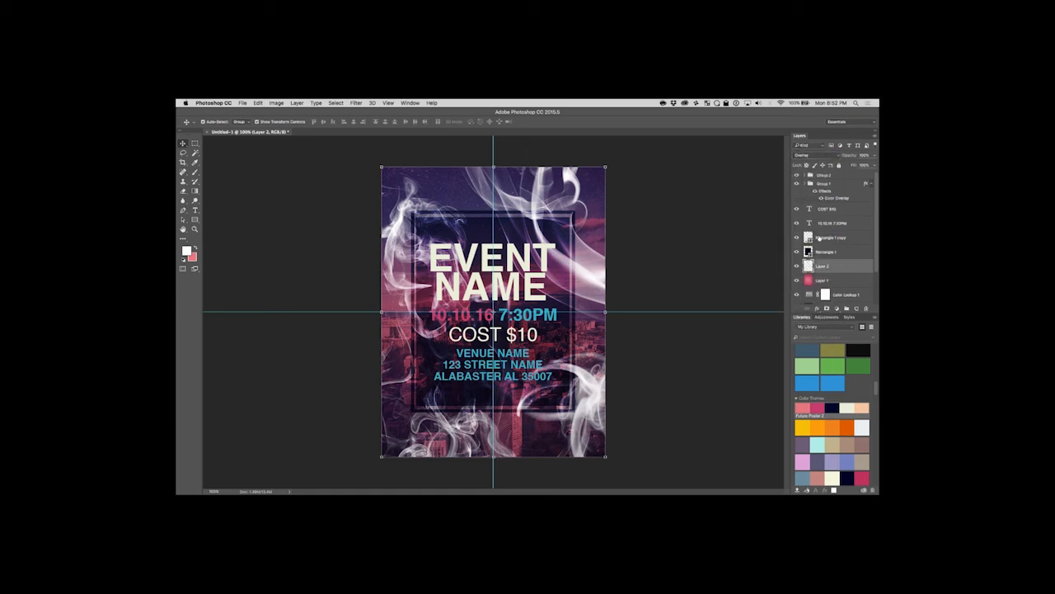
pyautogui.click(872, 166)
pyautogui.moveTo(874, 174); pyautogui.dragTo(854, 176)
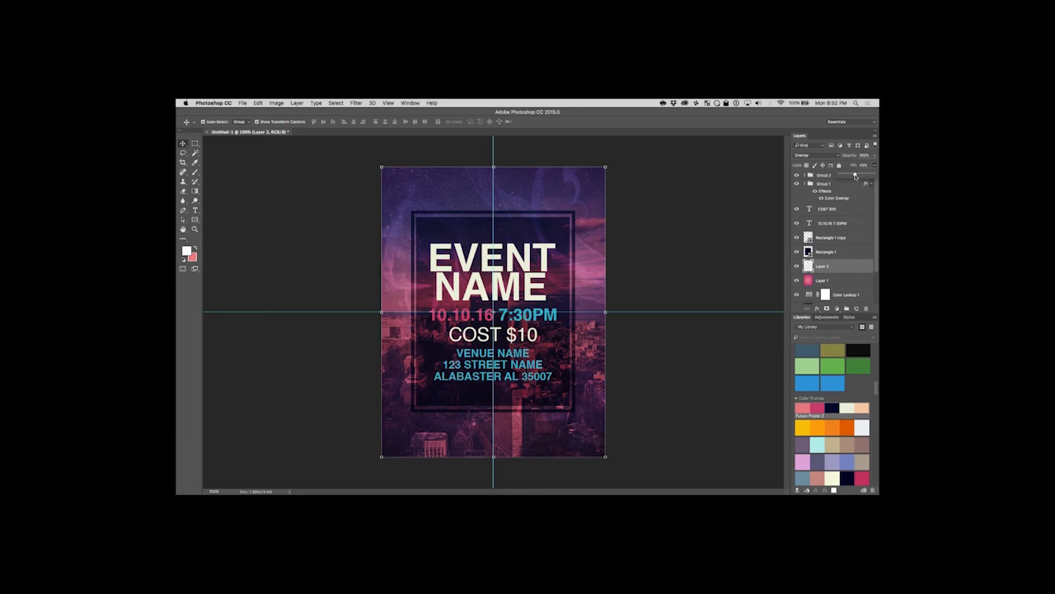
pyautogui.click(183, 143)
# Examine the blended smoke around the frame and headline at 200% zoom, then return to the full-page view.
pyautogui.click(195, 229)
pyautogui.click(453, 176)
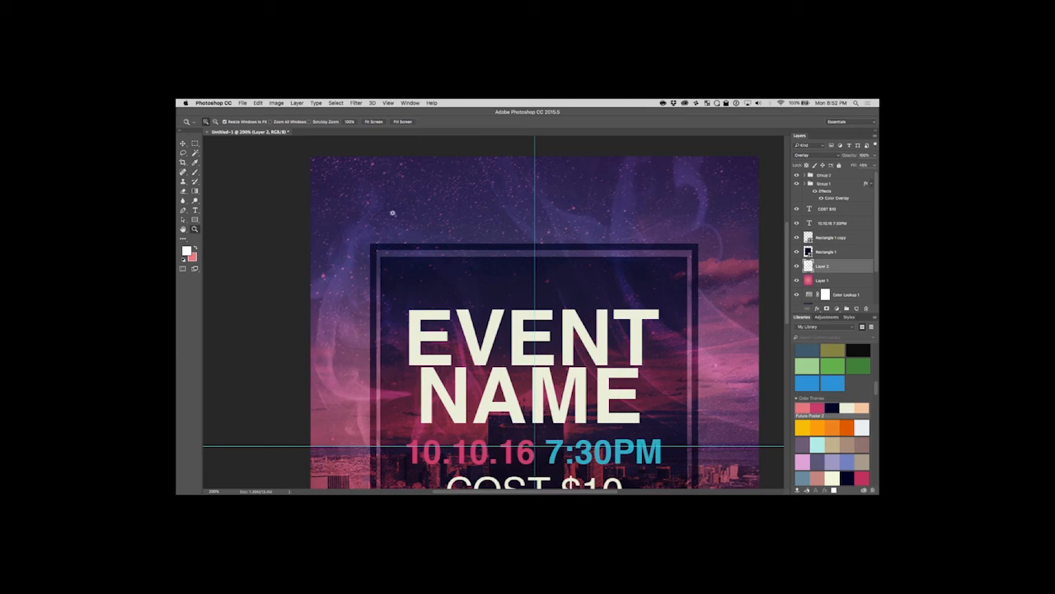
pyautogui.click(183, 144)
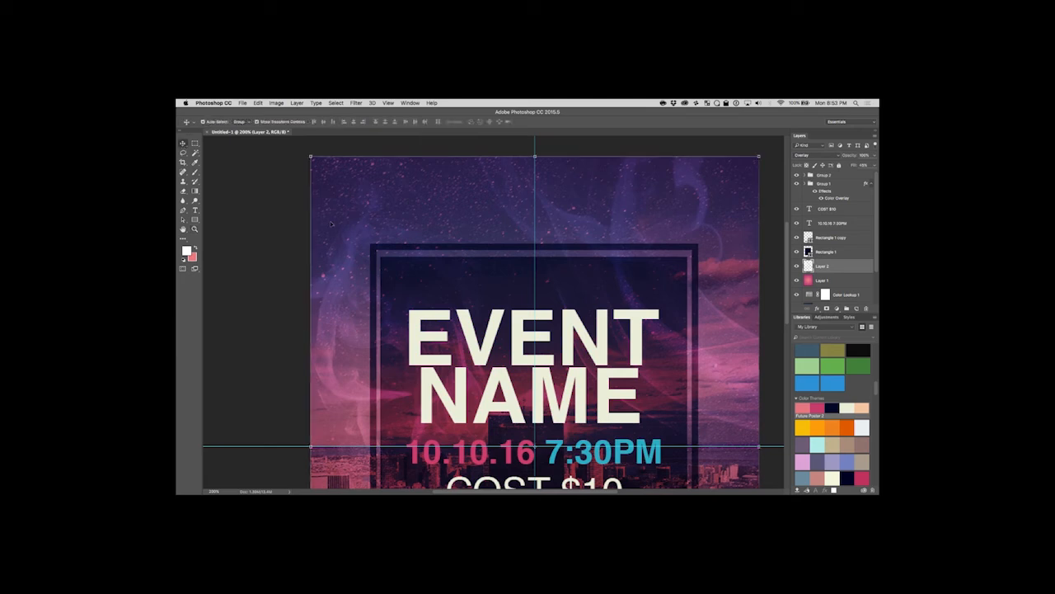
pyautogui.press('z')
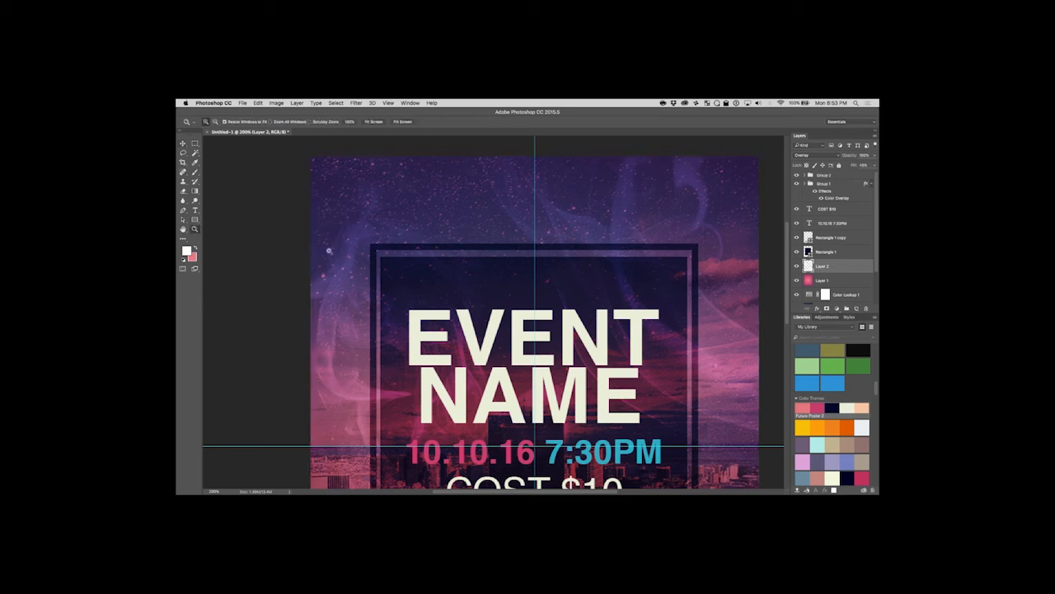
pyautogui.keyDown('alt'); pyautogui.click(340, 252); pyautogui.keyUp('alt')
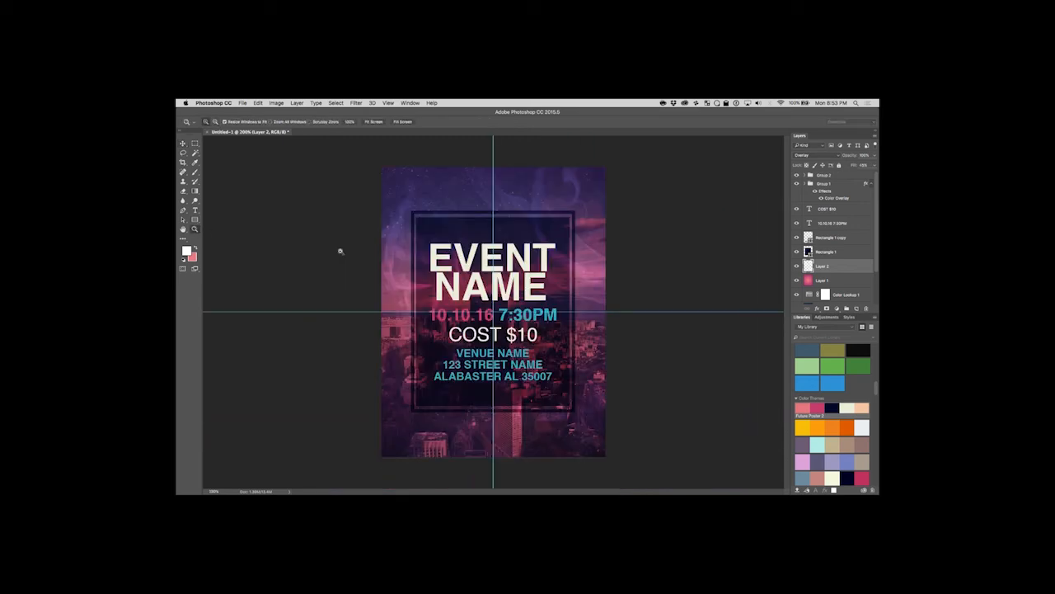
# Replace the brush set with Heads Up Display Photoshop Brushes, try one stamp over the flyer's centre on Layer 2, and undo it.
pyautogui.click(196, 173)
pyautogui.click(211, 122)
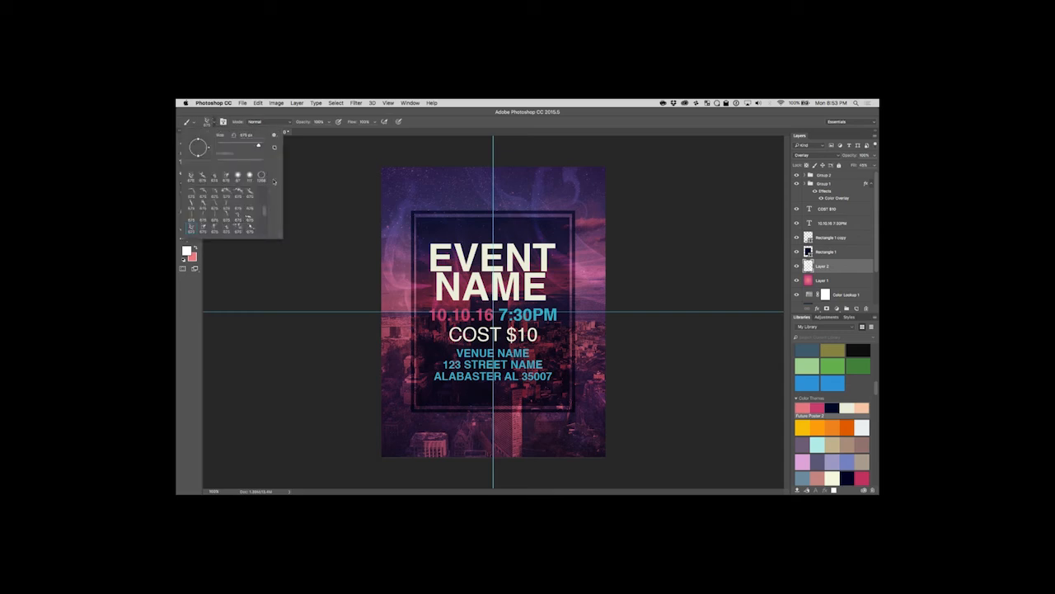
pyautogui.click(273, 140)
pyautogui.click(330, 356)
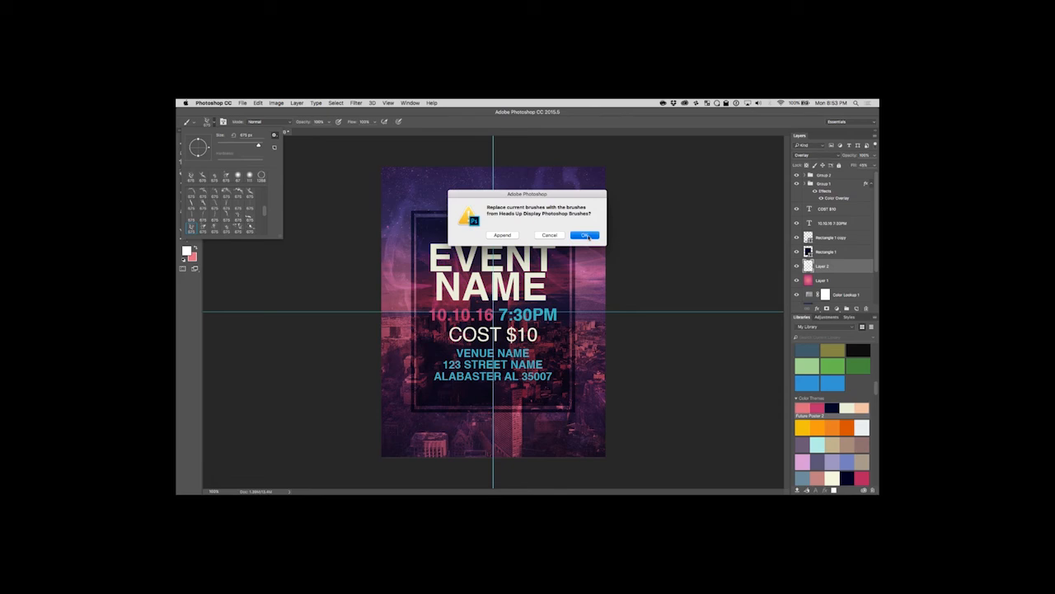
pyautogui.click(595, 236)
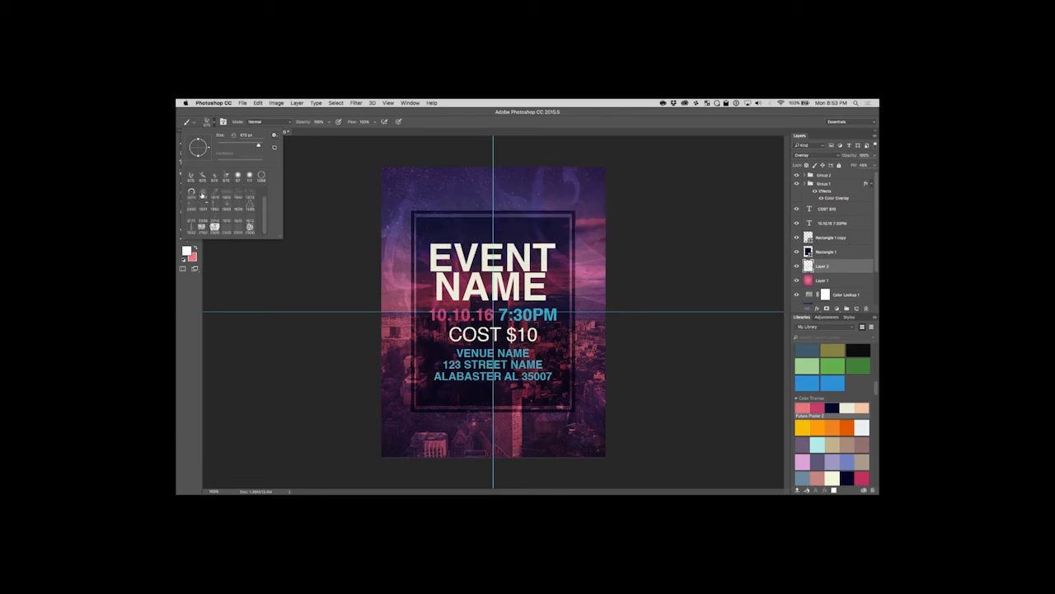
pyautogui.click(493, 312)
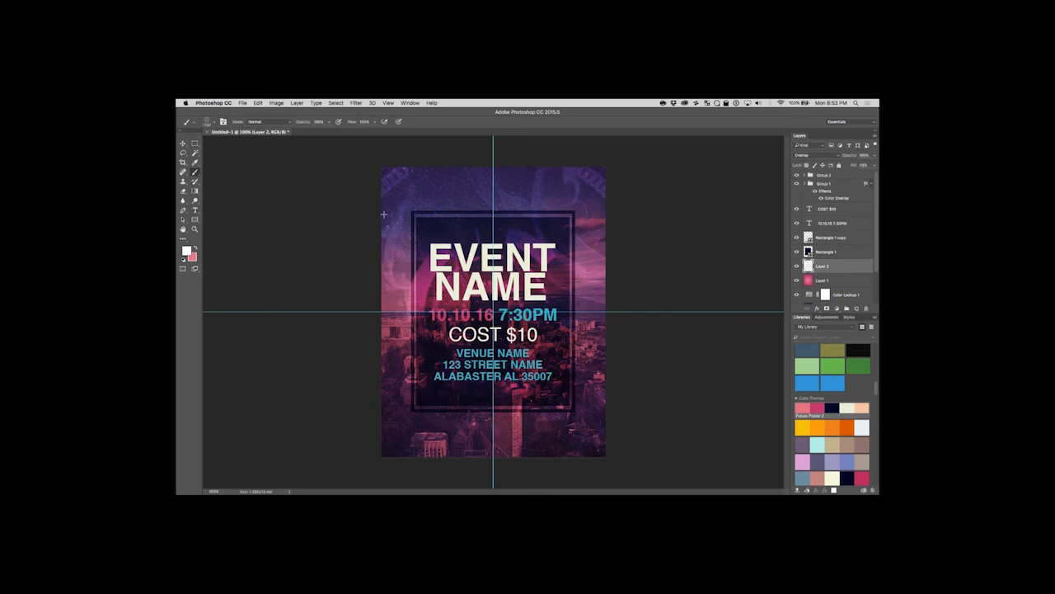
pyautogui.press('super+z')
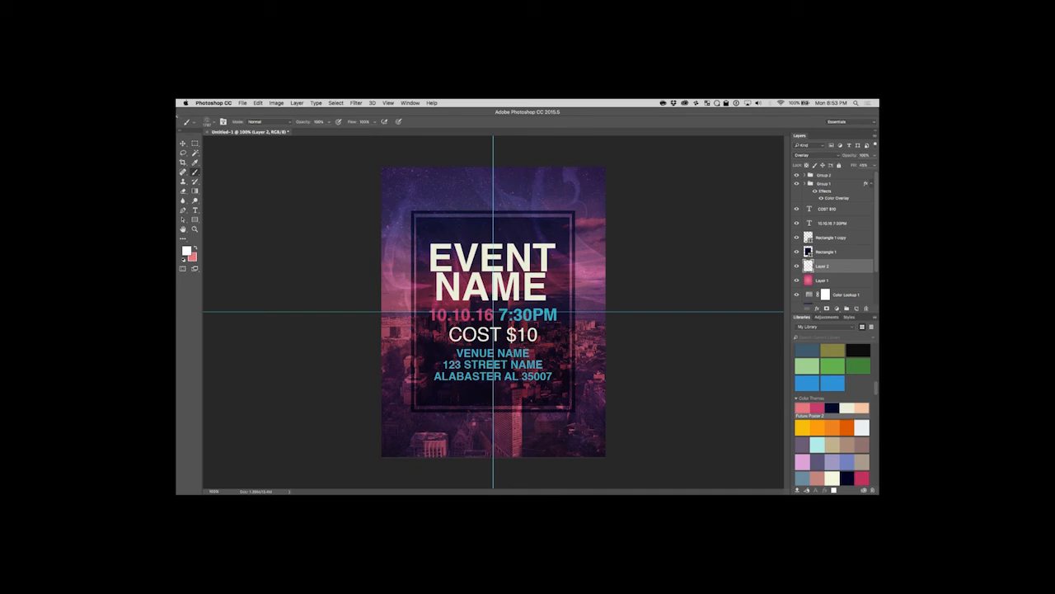
pyautogui.click(183, 144)
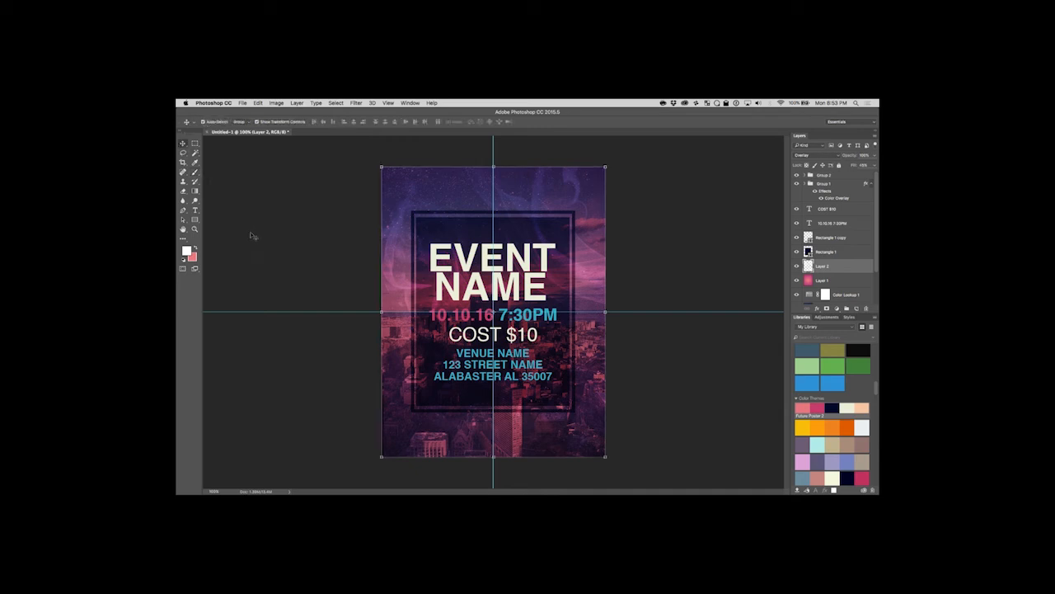
pyautogui.click(642, 291)
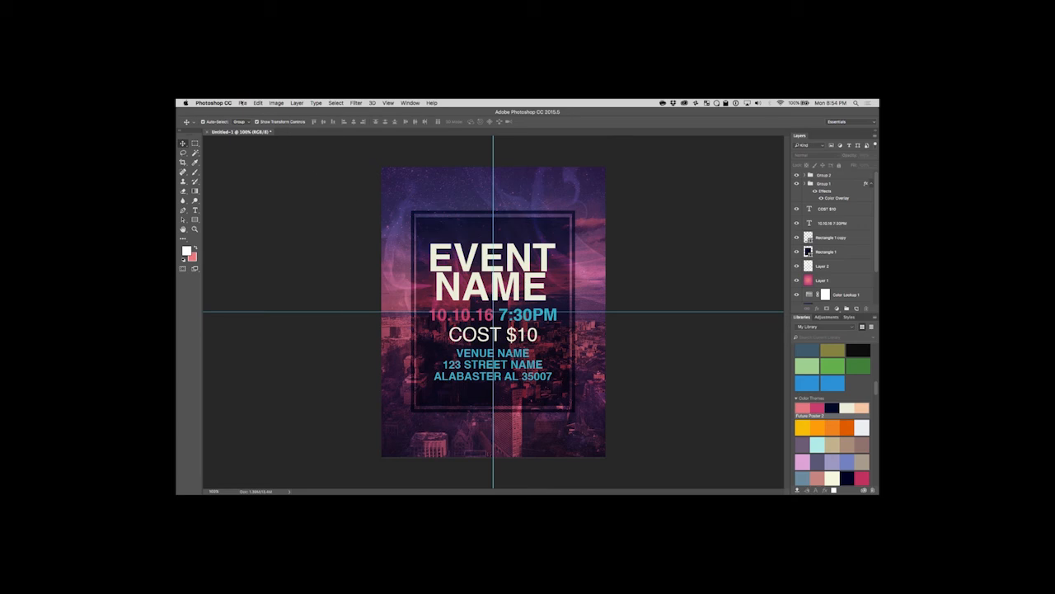
# Save the flyer document as poster.psd with Maximize Compatibility enabled.
pyautogui.click(242, 103)
pyautogui.click(376, 215)
pyautogui.press('super+shift+s')
pyautogui.write('POSTER')
pyautogui.press('BackSpace')
pyautogui.press('BackSpace')
pyautogui.press('BackSpace')
pyautogui.press('BackSpace')
pyautogui.press('BackSpace')
pyautogui.press('BackSpace')
pyautogui.write('poster')
pyautogui.press('Return')
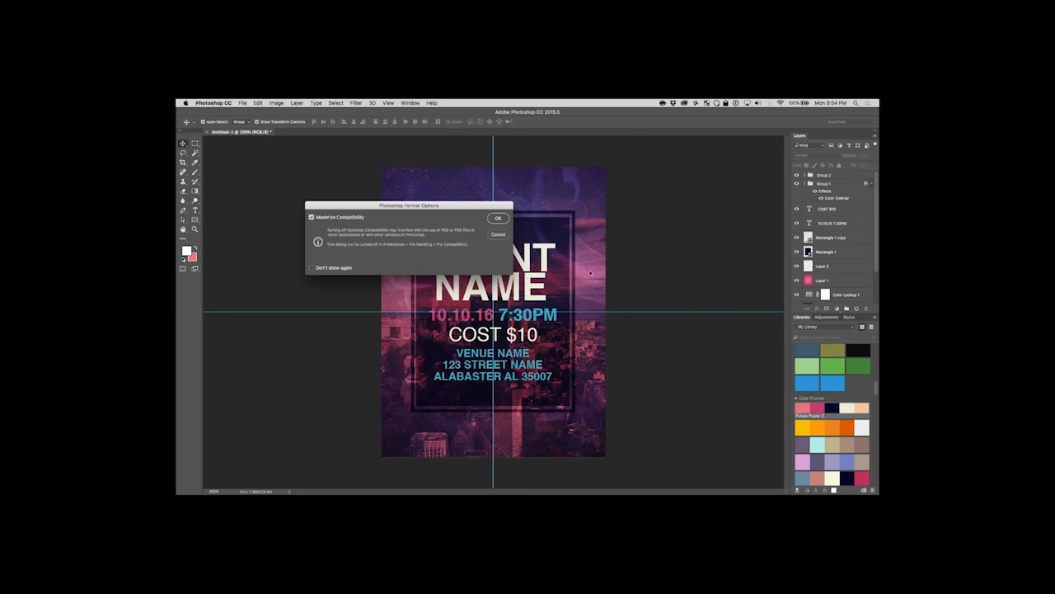
pyautogui.click(500, 218)
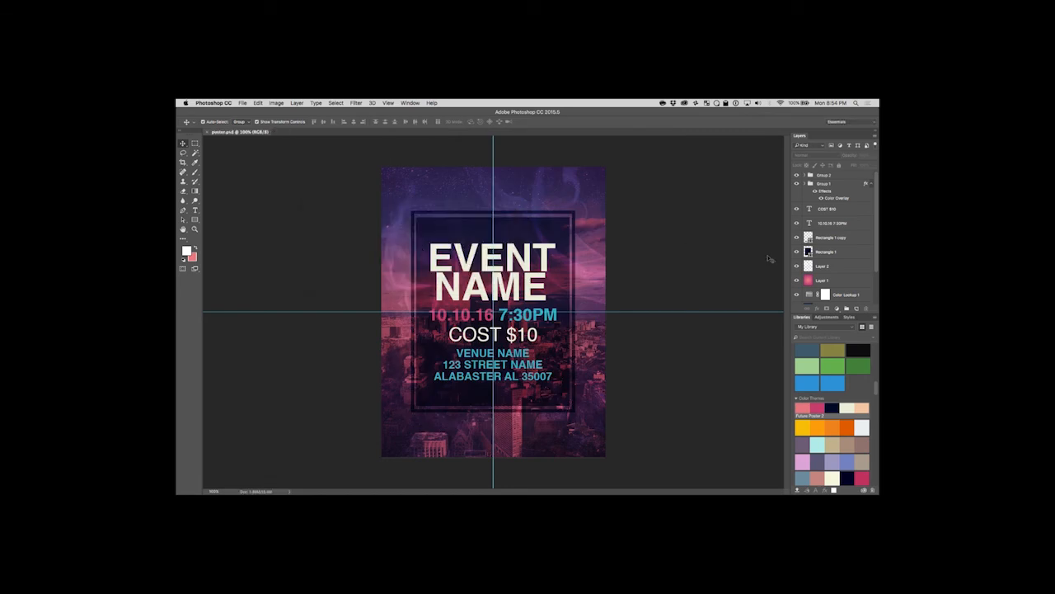
# Export the flyer with Save for Web as the Very High quality JPEG poster.jpg on the Desktop.
pyautogui.click(243, 103)
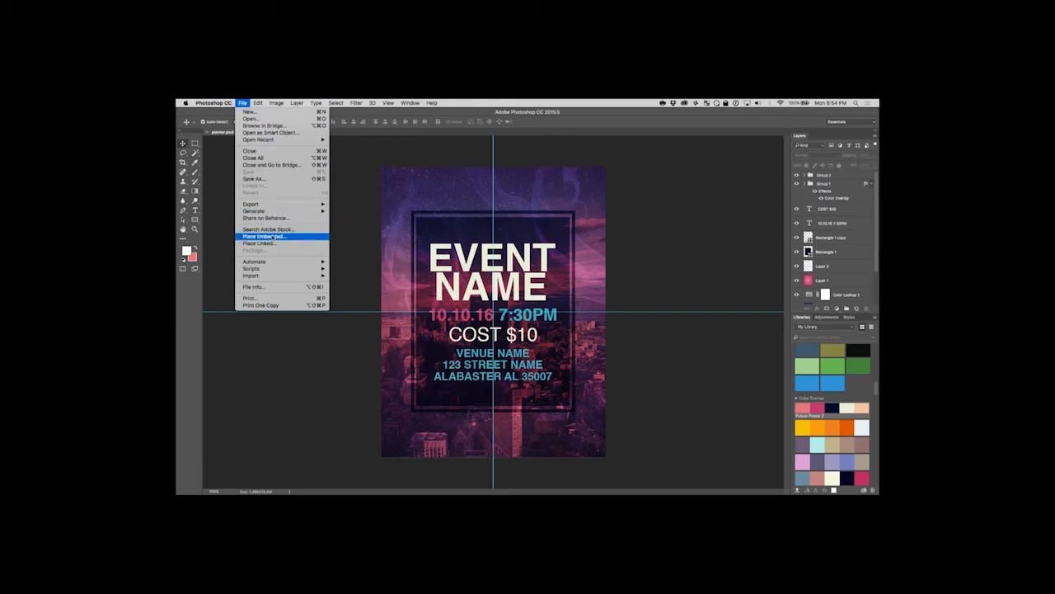
pyautogui.moveTo(278, 211)
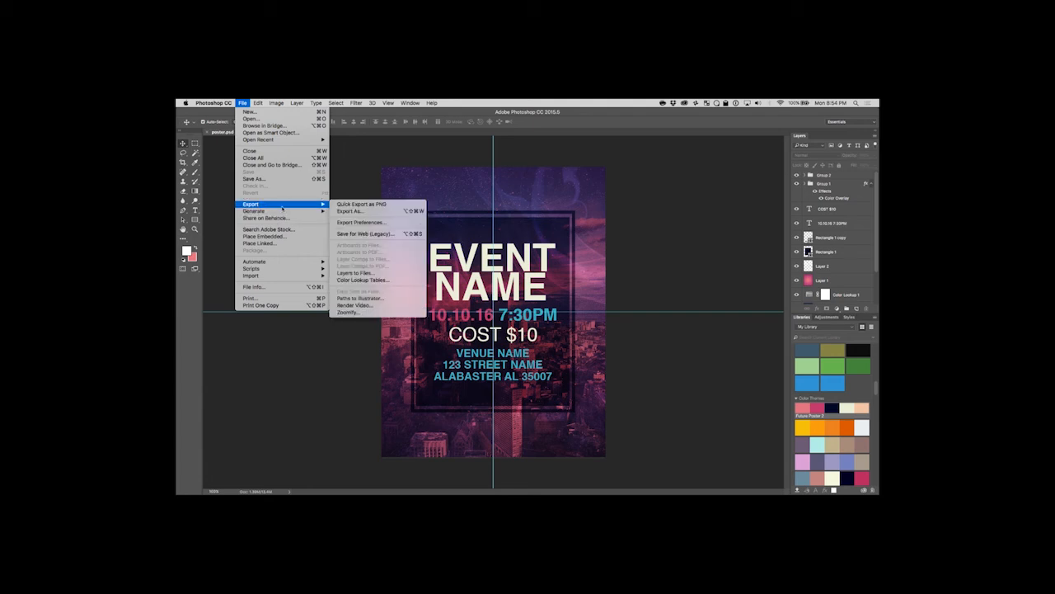
pyautogui.click(388, 234)
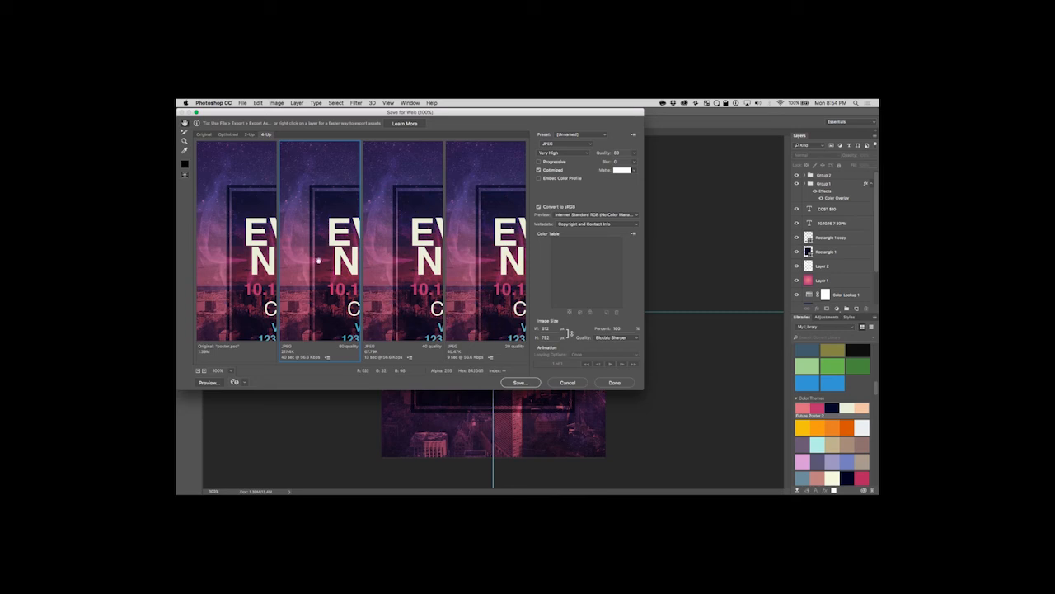
pyautogui.click(516, 382)
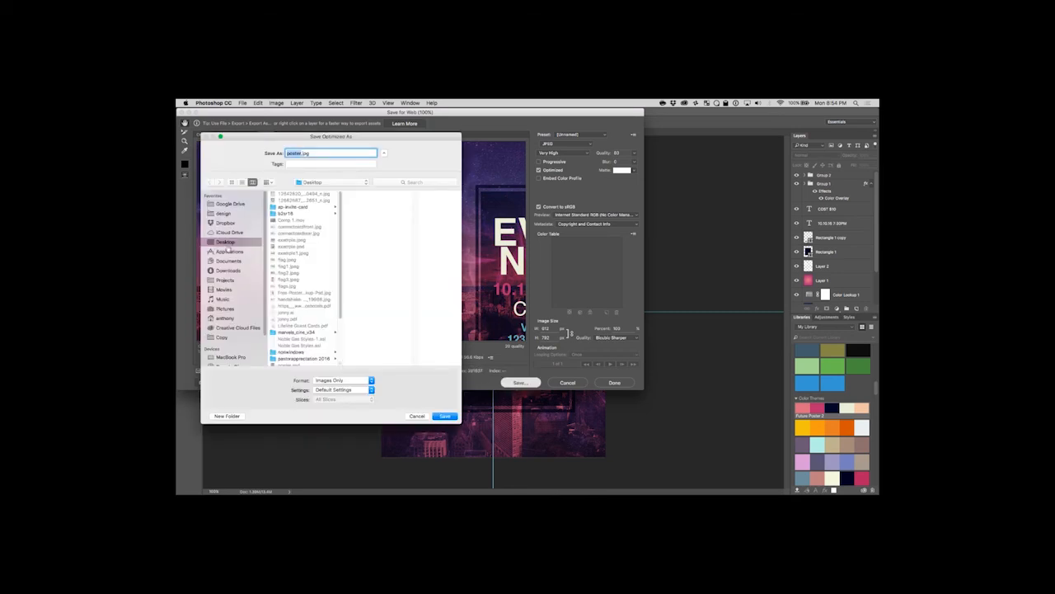
pyautogui.click(449, 416)
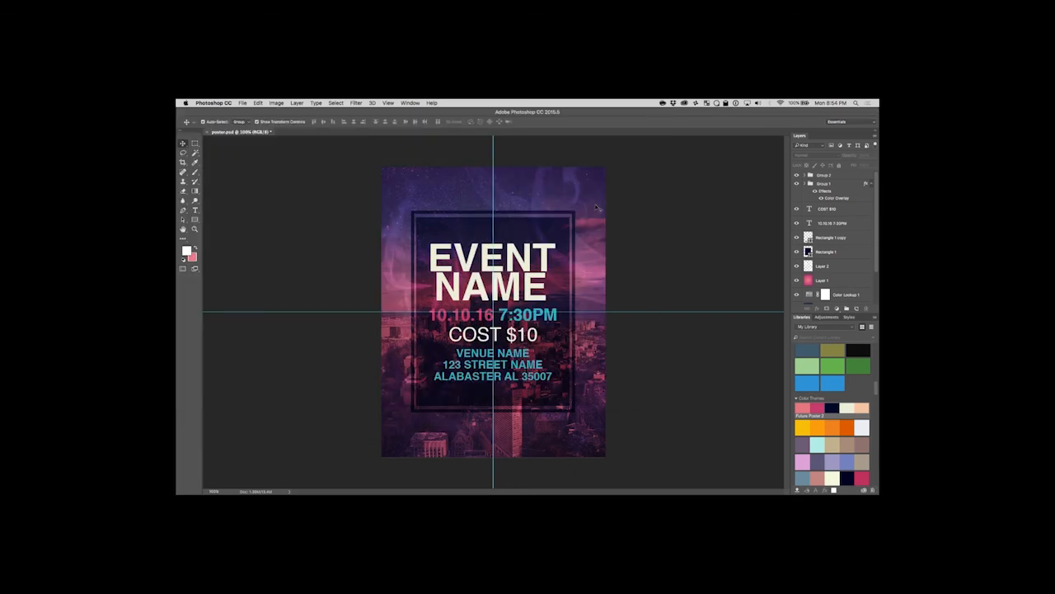
# Start opening a mockup file and browse the Projects resources folder to the contents of its Advertising Poster folder.
pyautogui.click(242, 103)
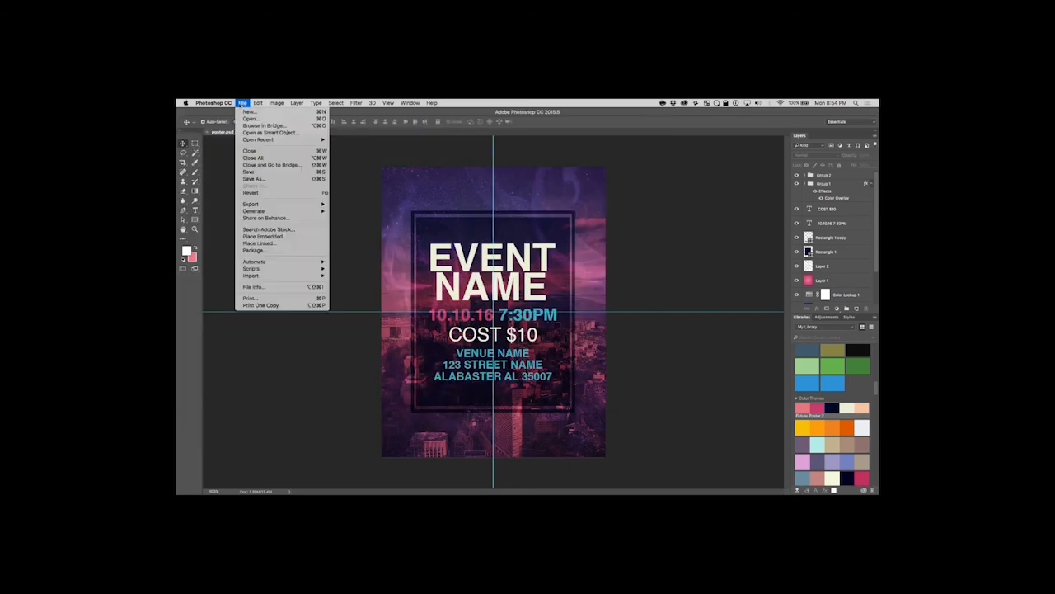
pyautogui.click(249, 119)
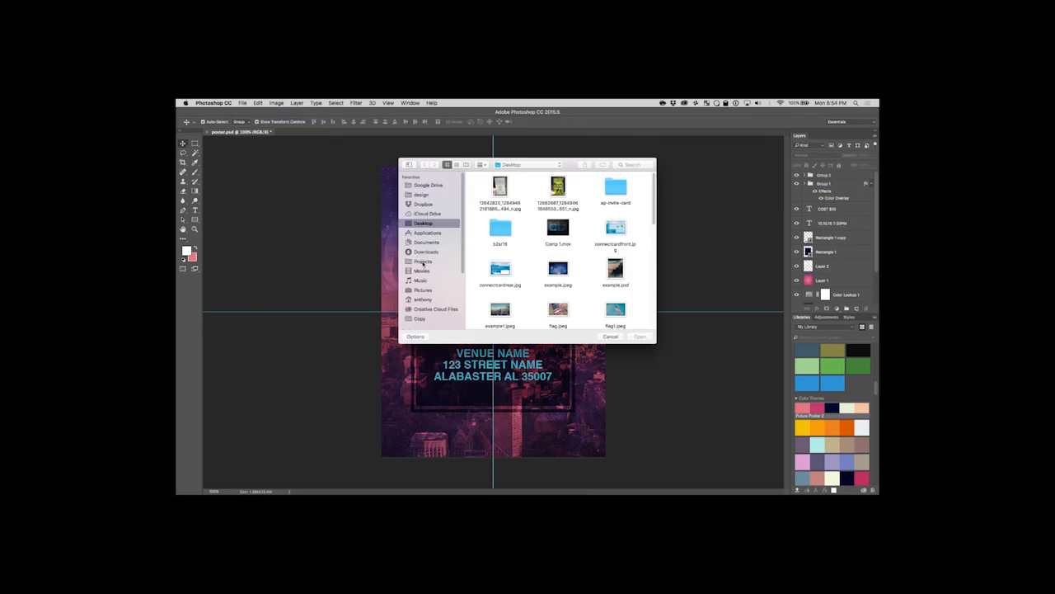
pyautogui.click(423, 262)
pyautogui.doubleClick(562, 189)
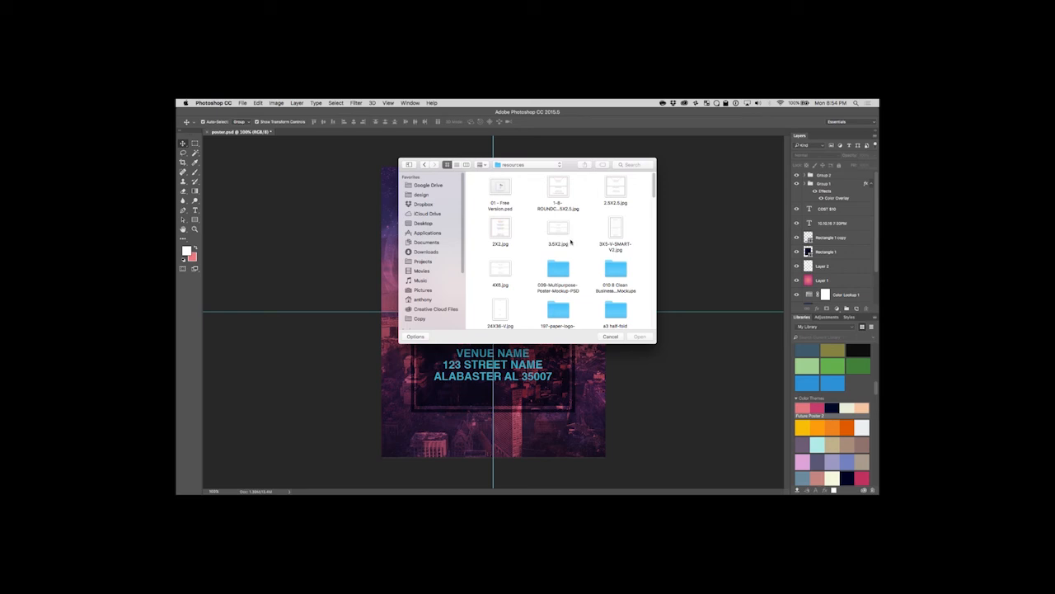
pyautogui.scroll(-2, 573, 286)
pyautogui.scroll(-2, 589, 247)
pyautogui.doubleClick(508, 177)
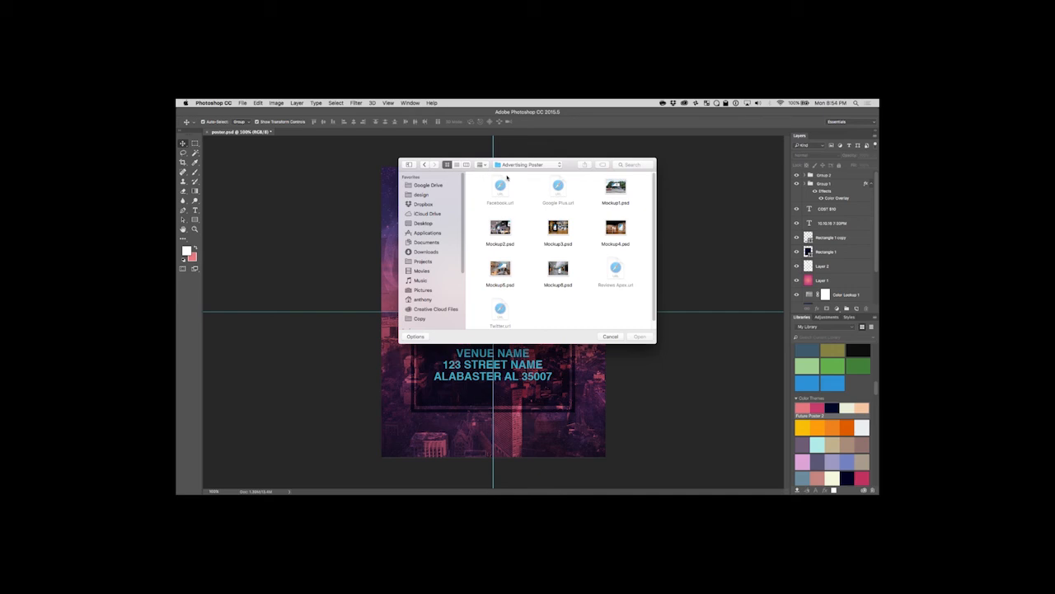
# Return to the resources folder and examine the PSD files inside the Studio Photo Frame mockup folder.
pyautogui.click(547, 166)
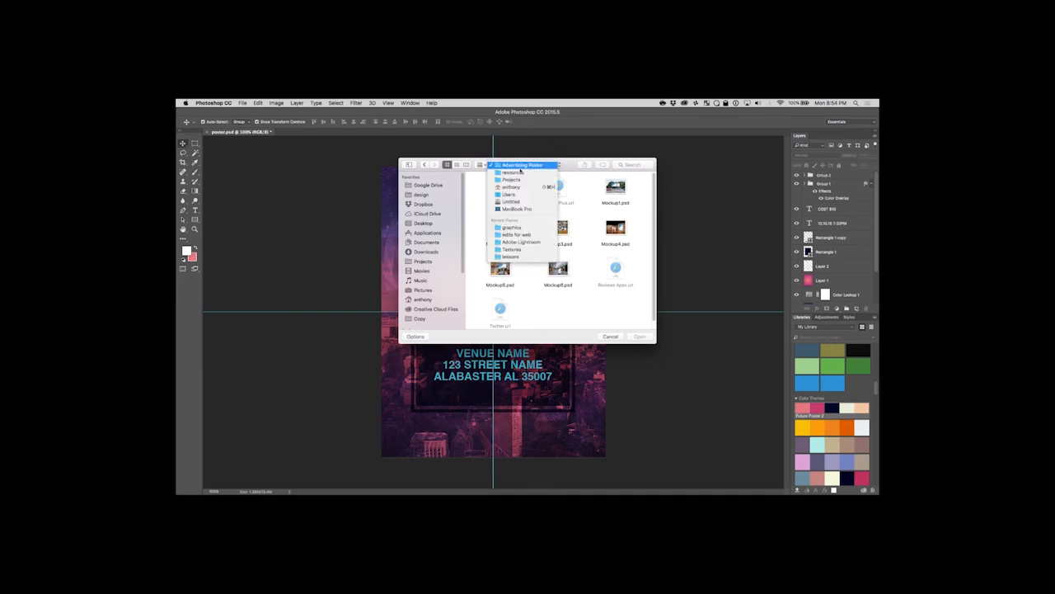
pyautogui.click(515, 172)
pyautogui.scroll(-15, 580, 286)
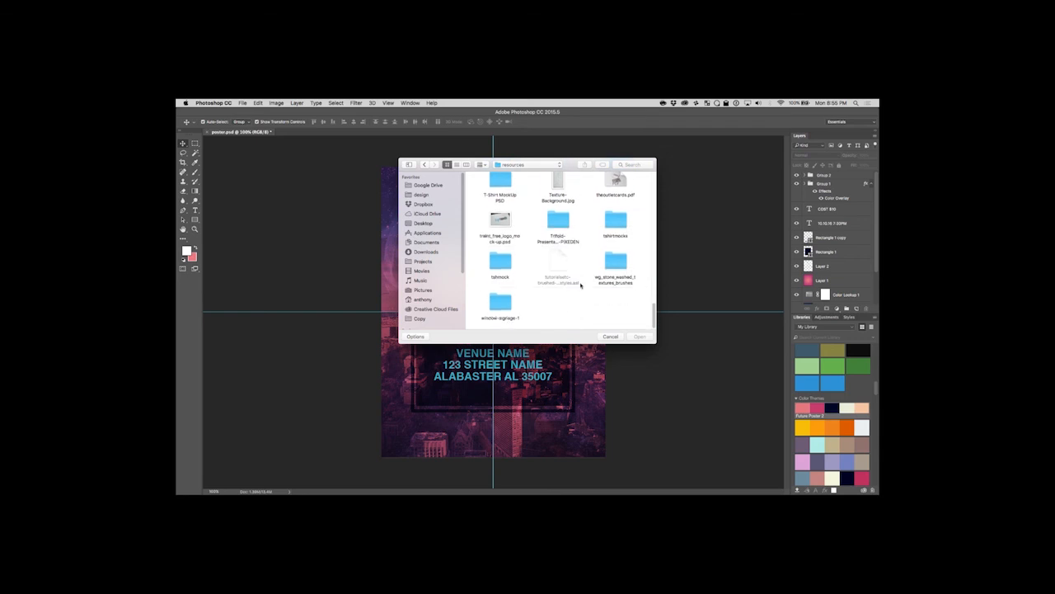
pyautogui.scroll(3, 502, 298)
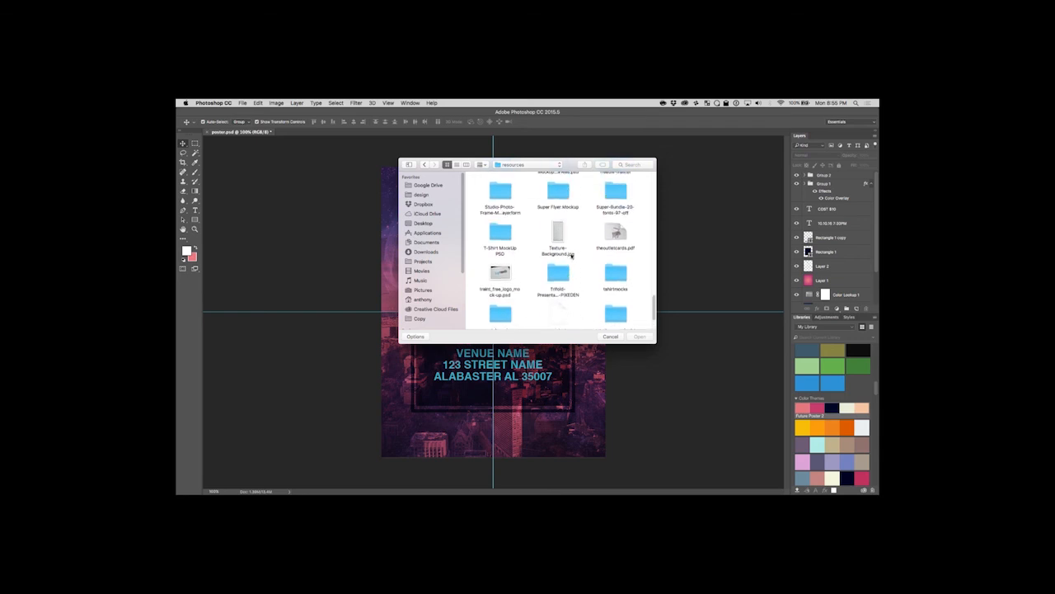
pyautogui.scroll(2, 502, 226)
pyautogui.doubleClick(501, 223)
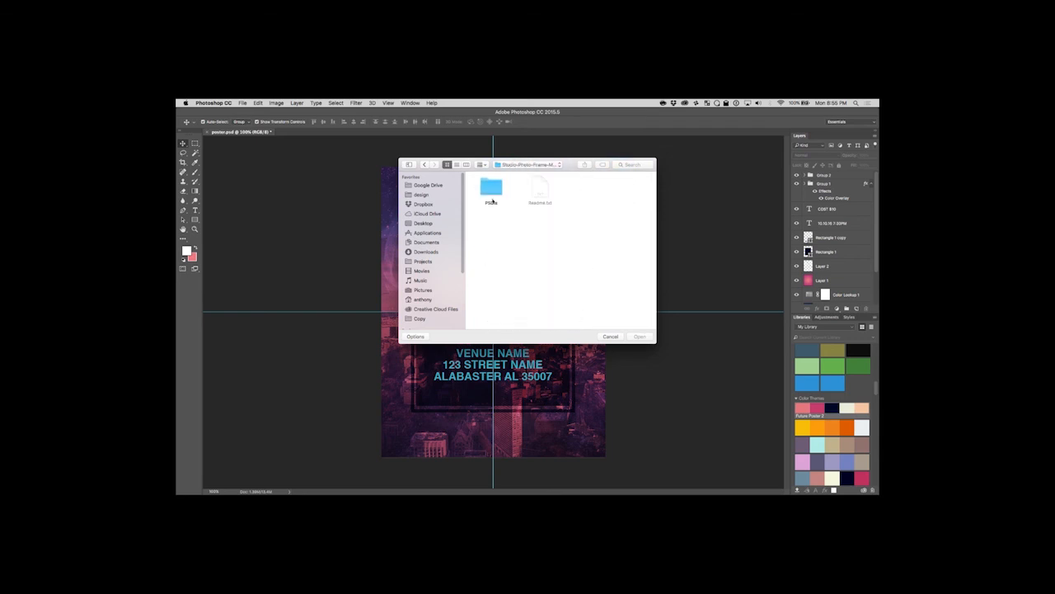
pyautogui.doubleClick(492, 198)
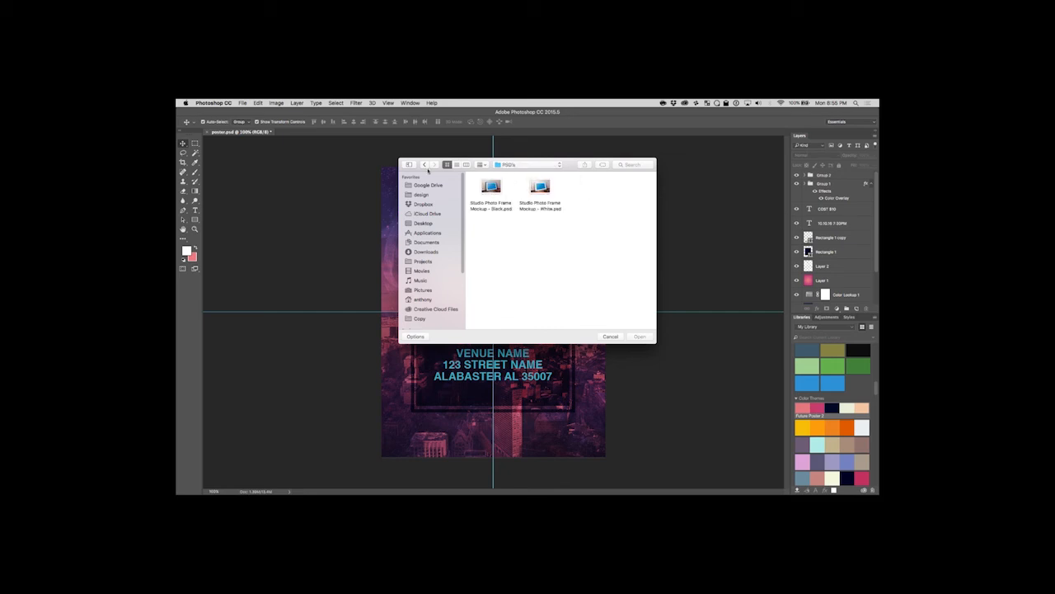
# Go back to the resources folder and look through its files and folders for a suitable flyer or poster mockup.
pyautogui.click(539, 165)
pyautogui.click(615, 220)
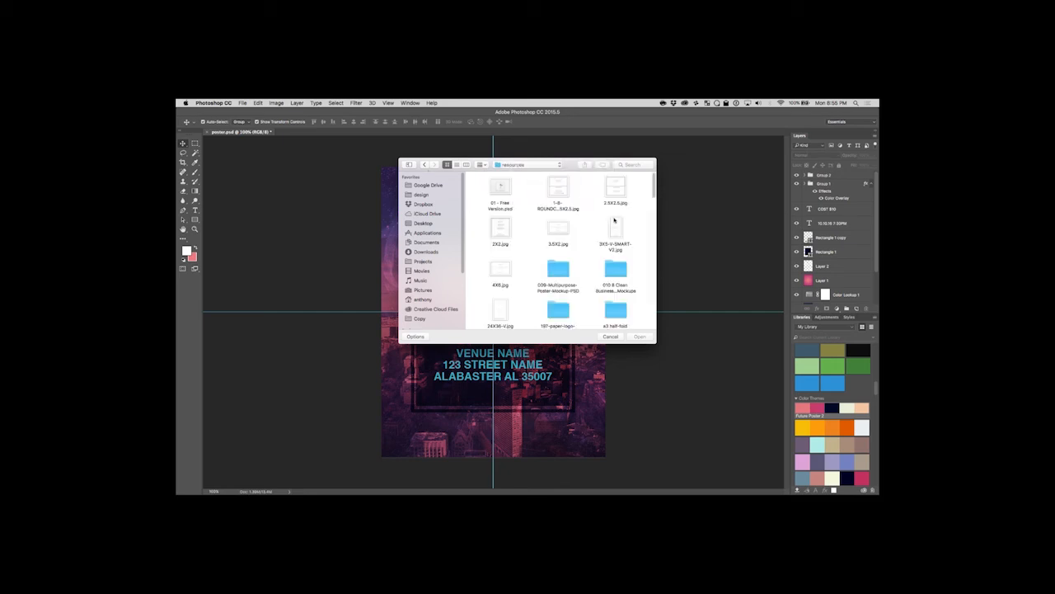
pyautogui.scroll(-3, 593, 282)
pyautogui.scroll(-2, 586, 278)
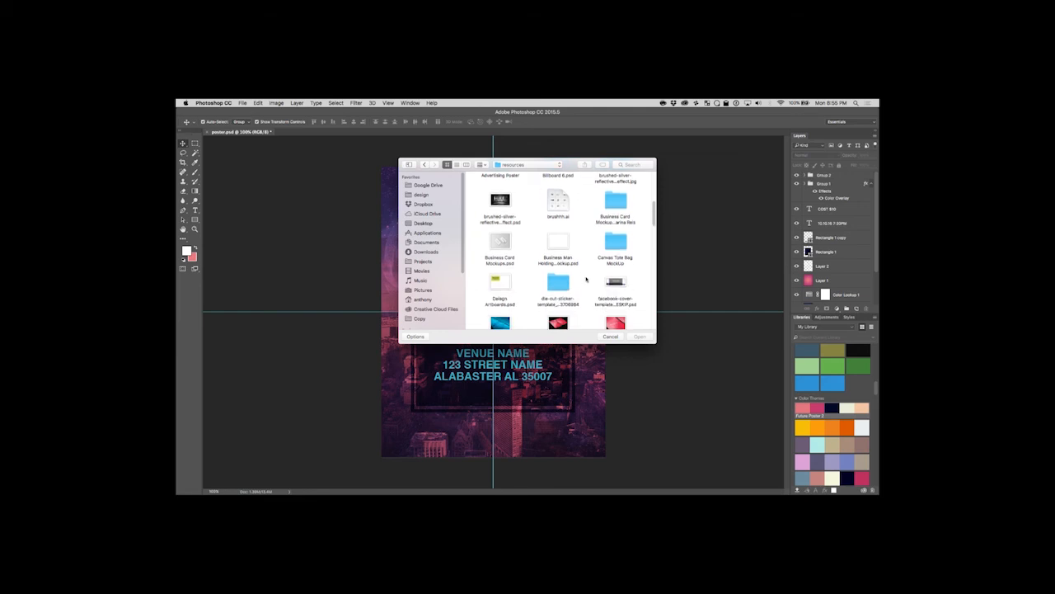
pyautogui.scroll(-2, 569, 276)
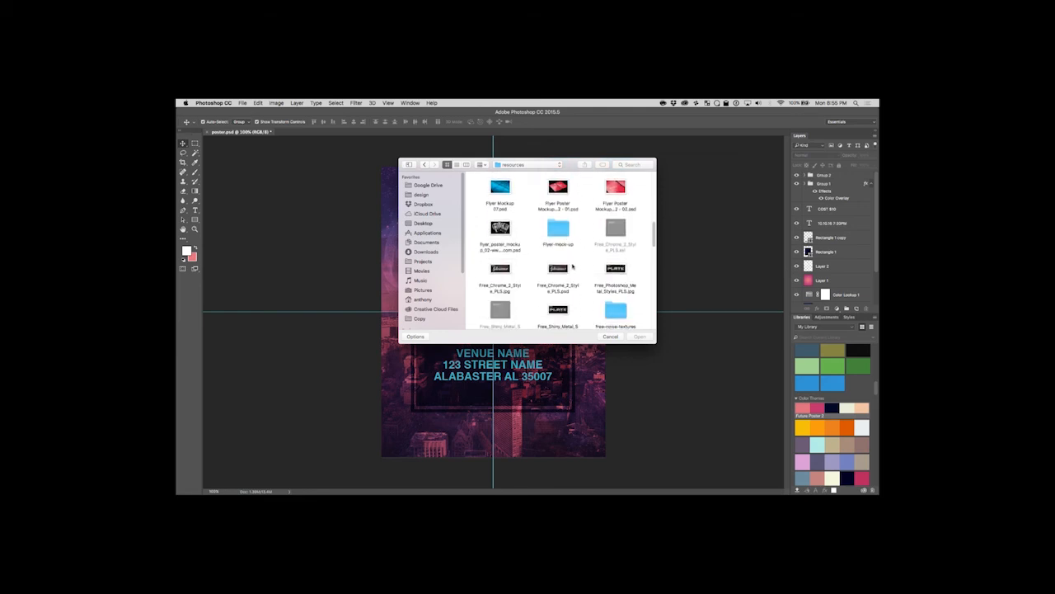
pyautogui.scroll(-2, 582, 272)
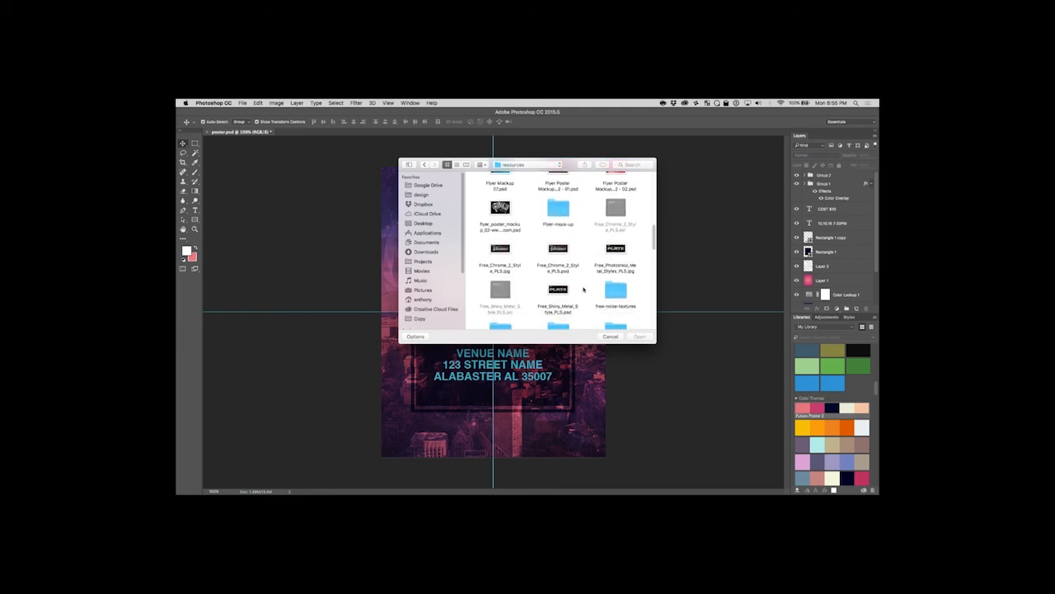
pyautogui.scroll(-1, 575, 265)
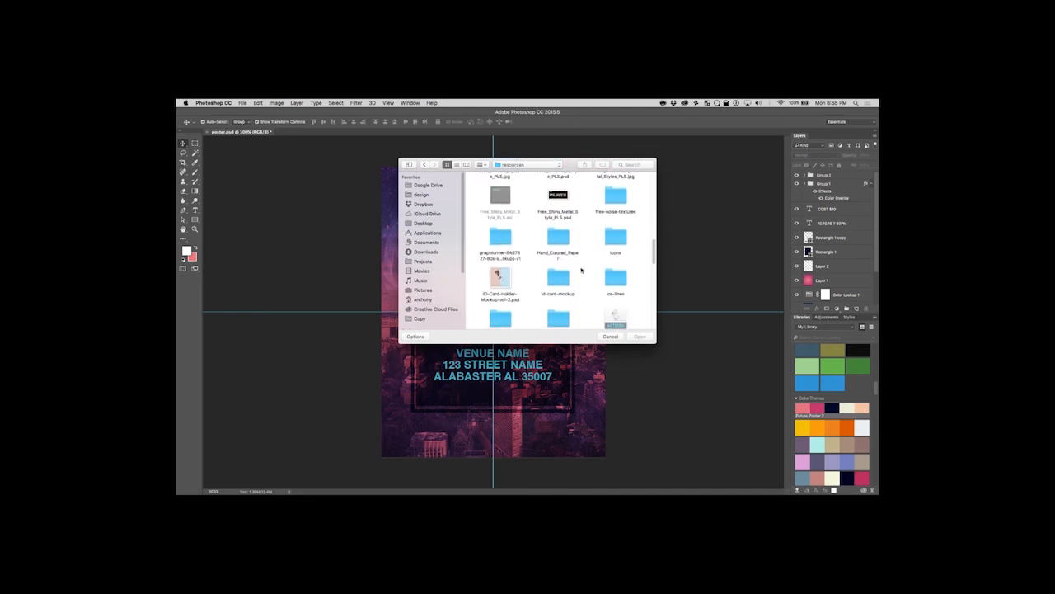
pyautogui.scroll(-1, 581, 272)
pyautogui.scroll(-1, 577, 285)
pyautogui.scroll(-2, 580, 283)
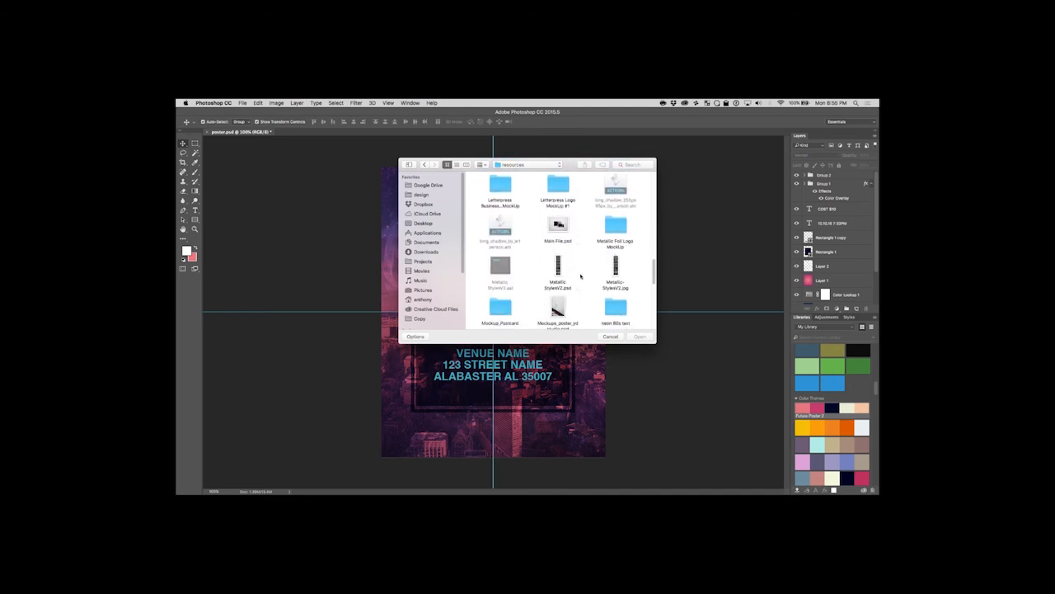
pyautogui.scroll(-3, 573, 285)
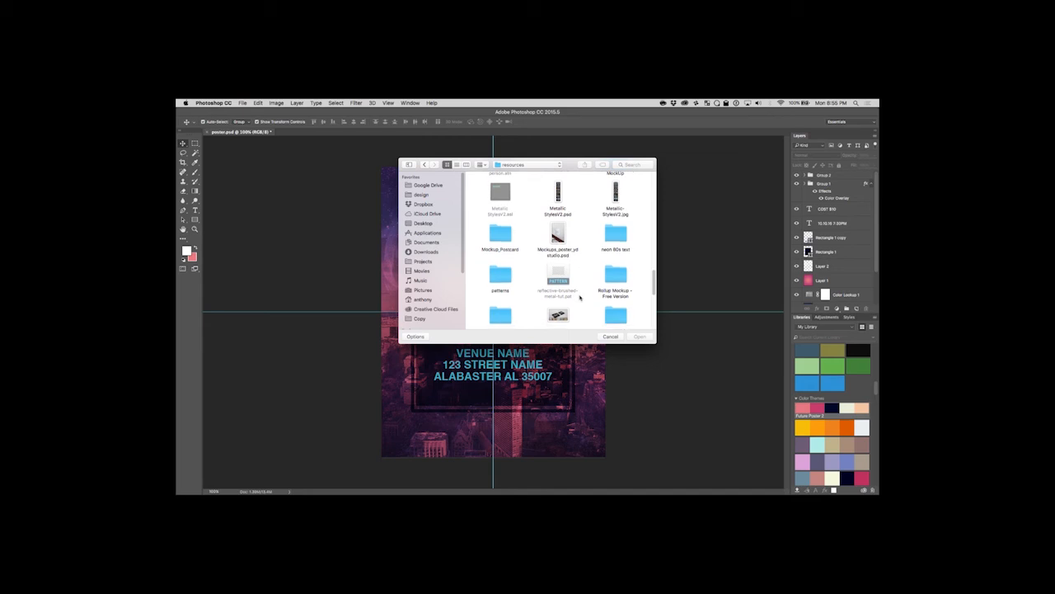
pyautogui.scroll(-2, 582, 299)
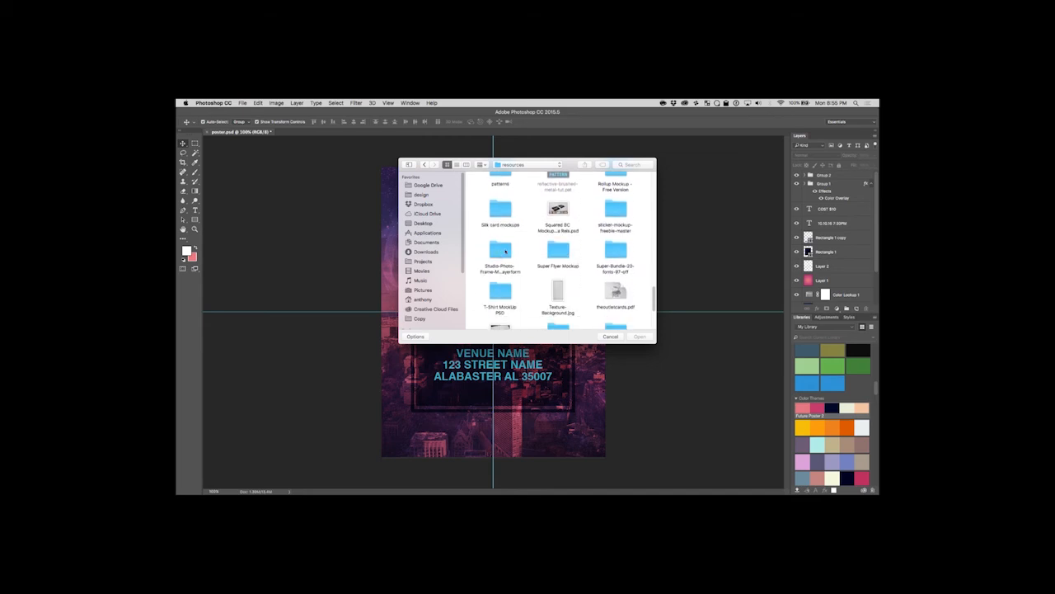
# Check the Super Flyer Mockup folder and look back through the resources folder for another flyer mockup.
pyautogui.doubleClick(558, 251)
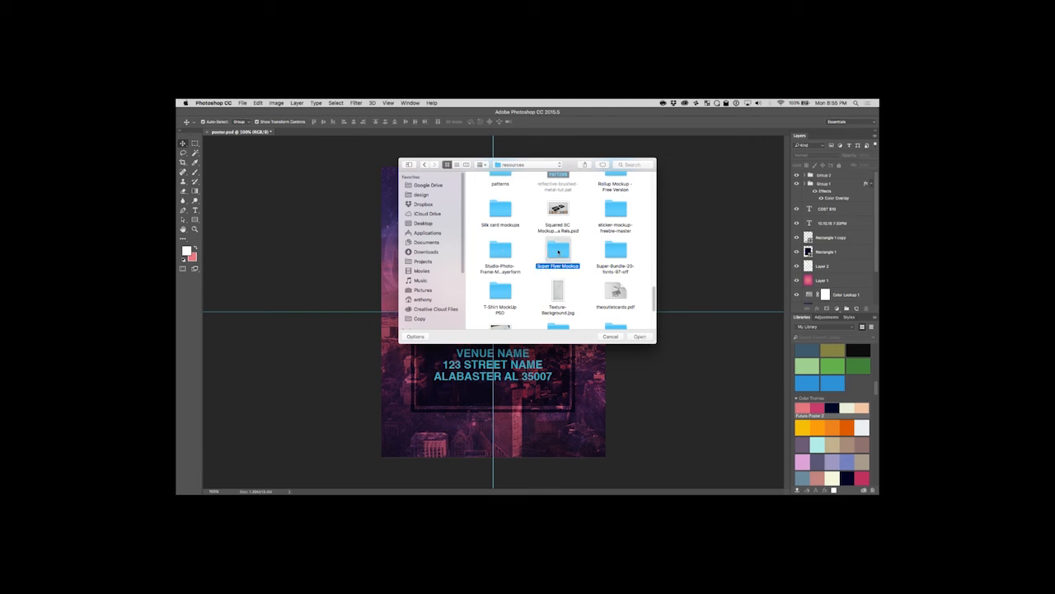
pyautogui.click(425, 165)
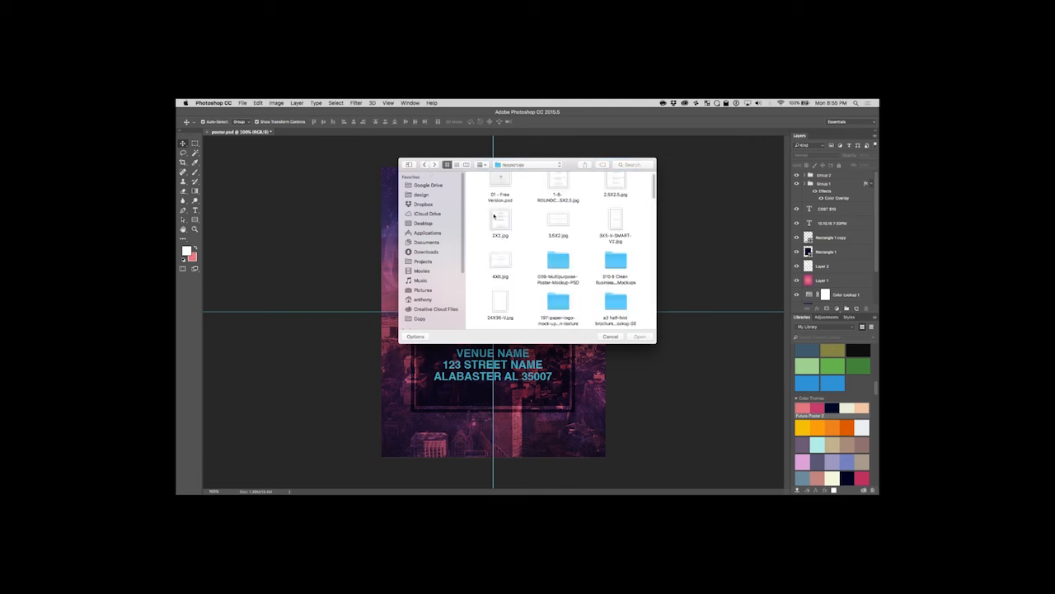
pyautogui.scroll(-10, 538, 277)
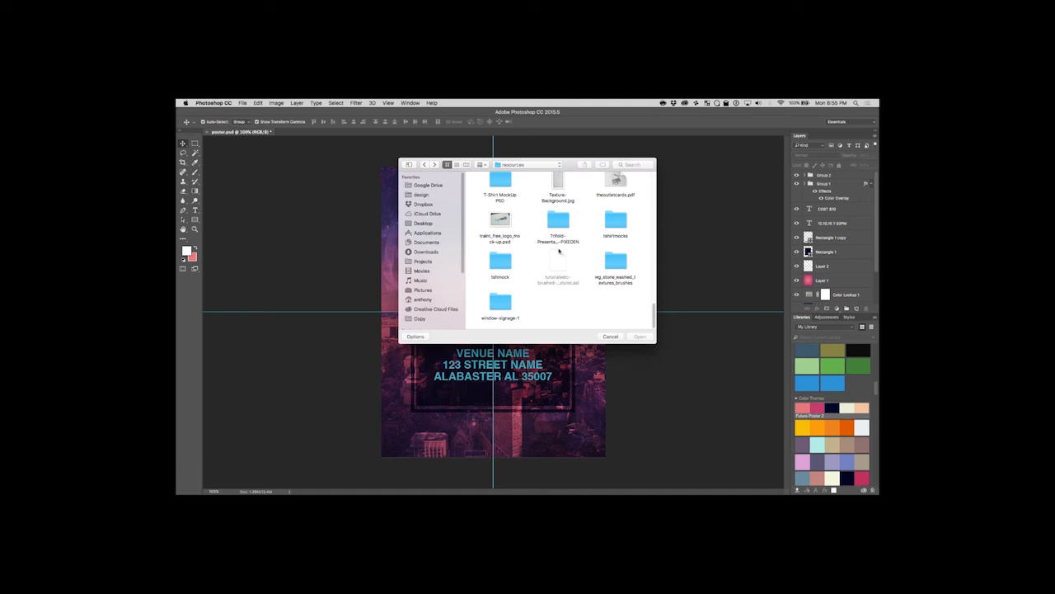
pyautogui.scroll(5, 558, 251)
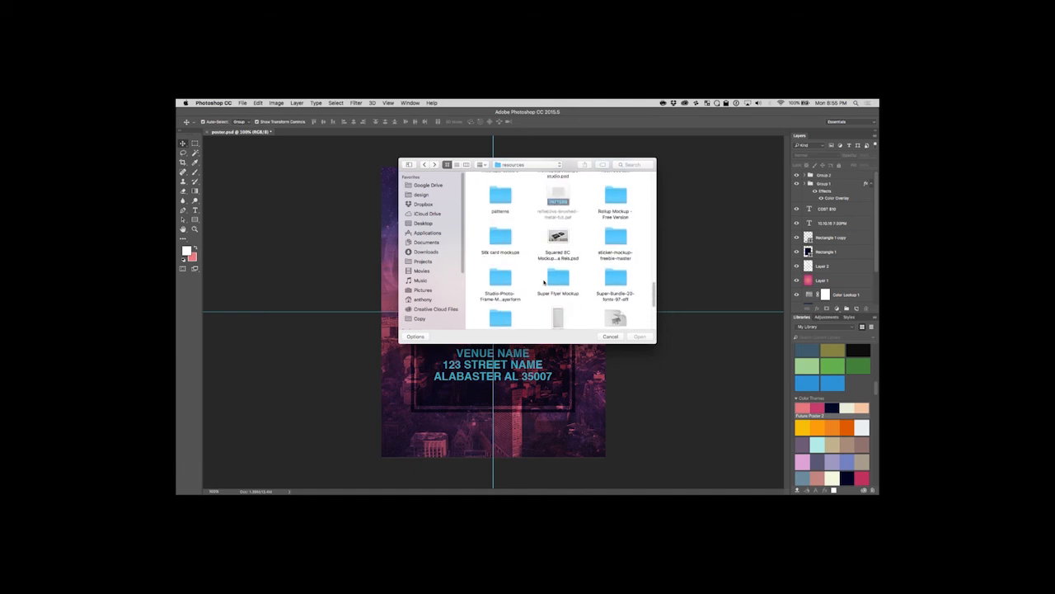
pyautogui.scroll(1, 523, 276)
pyautogui.scroll(2, 523, 276)
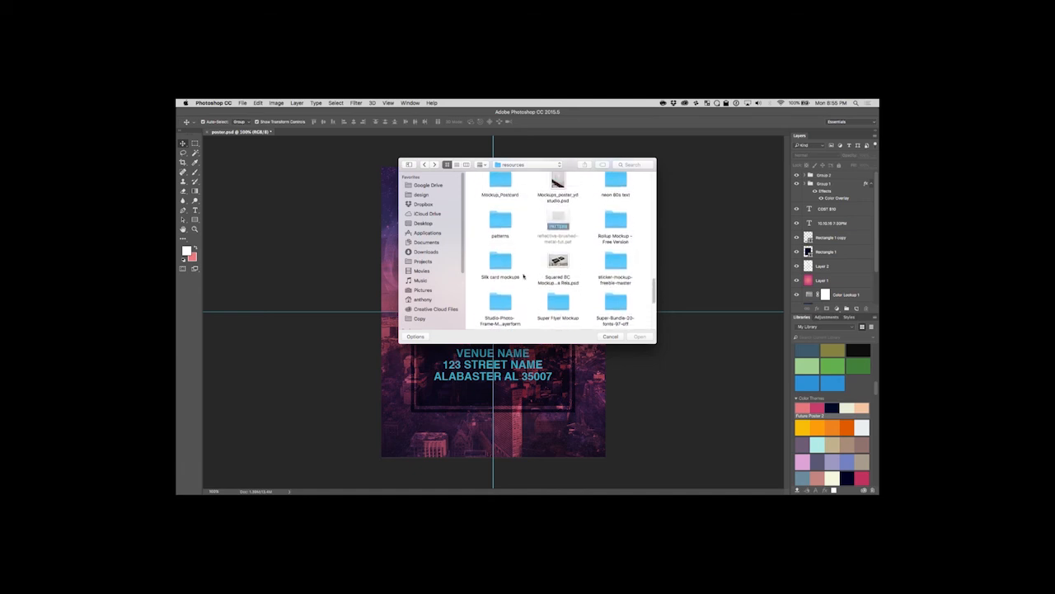
pyautogui.scroll(2, 524, 276)
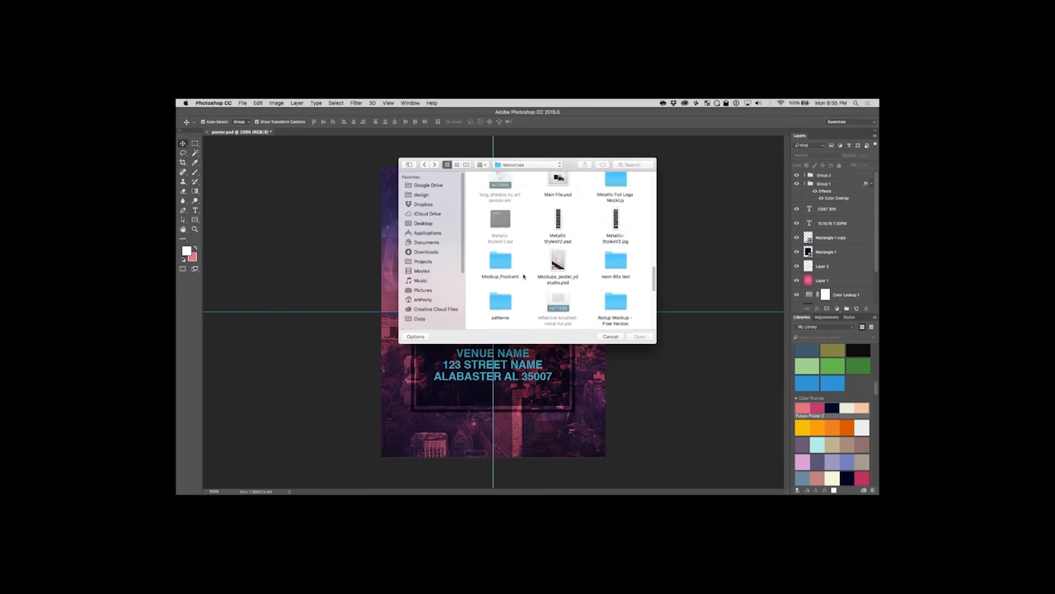
pyautogui.scroll(5, 528, 272)
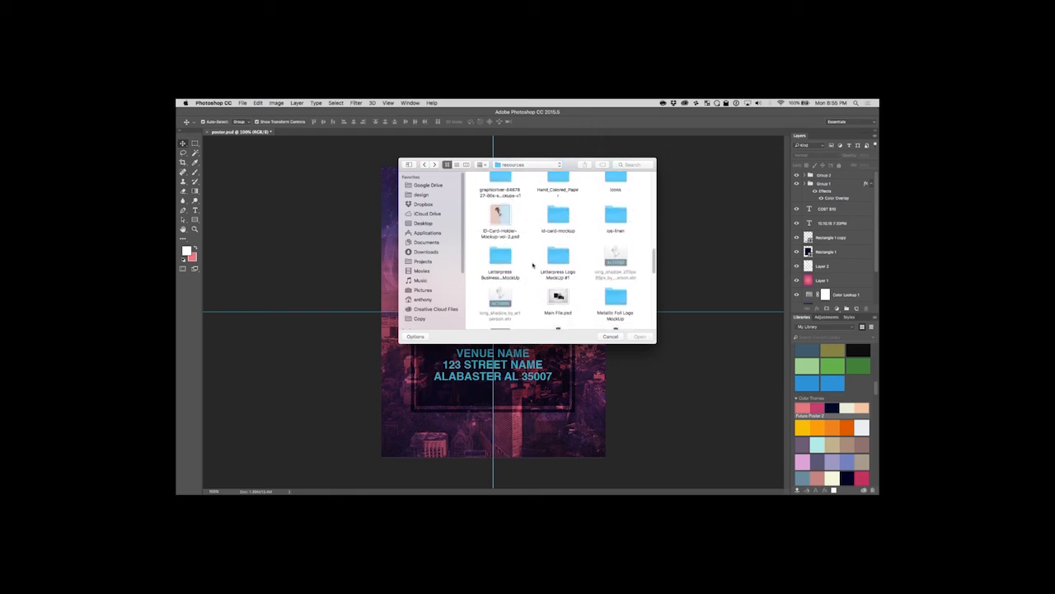
pyautogui.scroll(1, 533, 264)
pyautogui.scroll(2, 532, 264)
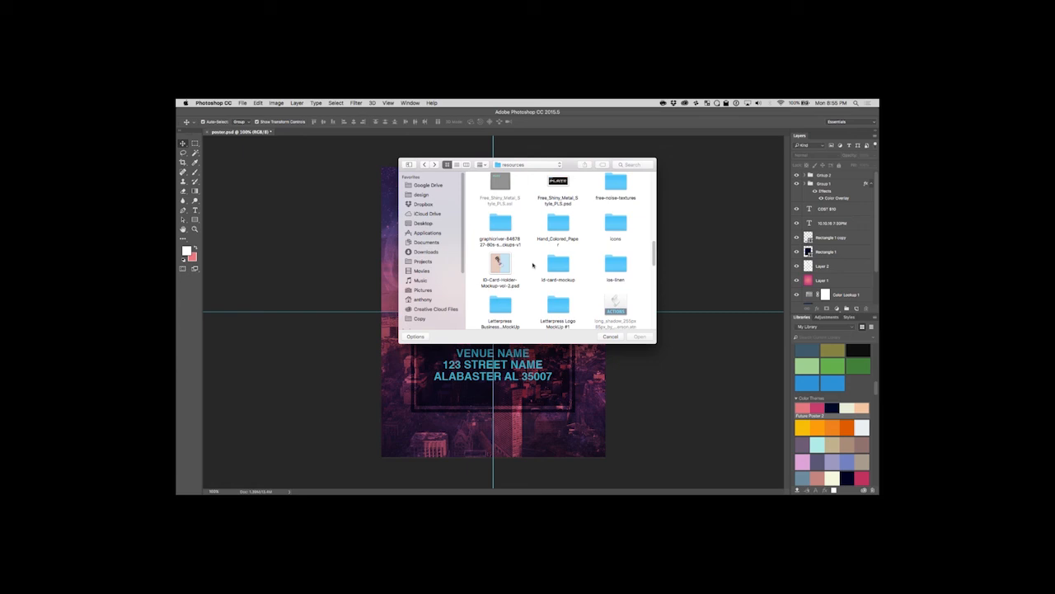
pyautogui.scroll(5, 567, 249)
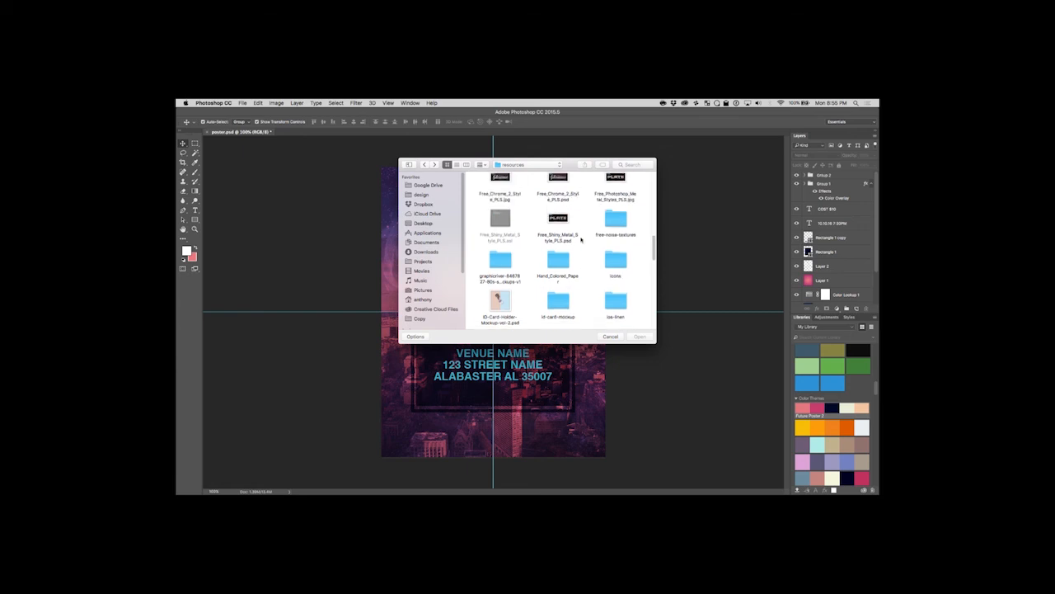
pyautogui.scroll(-5, 586, 252)
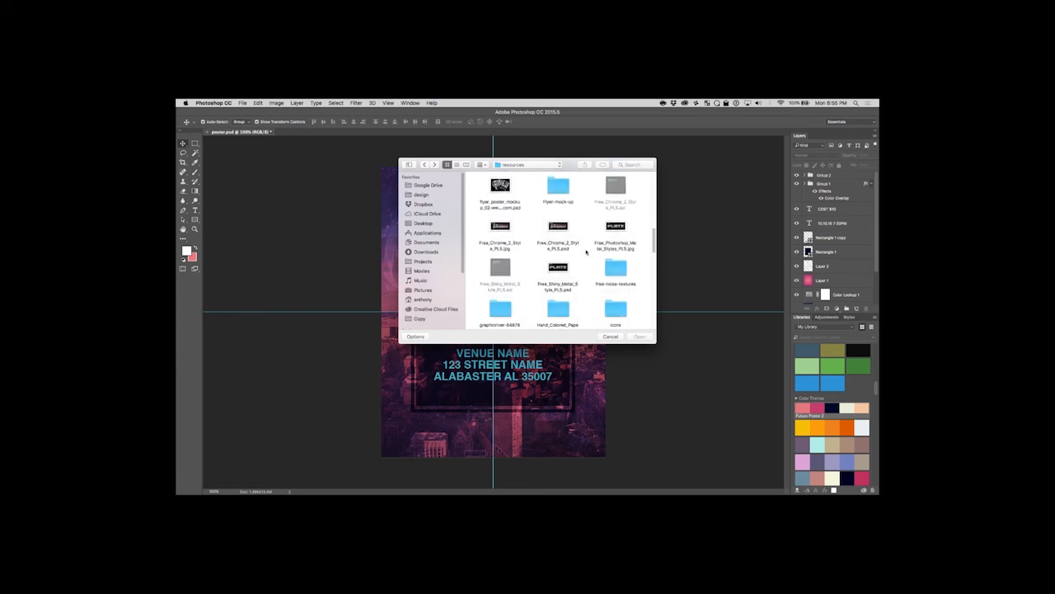
# Examine the contents of the Flyer-mock-up folder and another folder, returning to the resources folder.
pyautogui.click(559, 196)
pyautogui.doubleClick(559, 195)
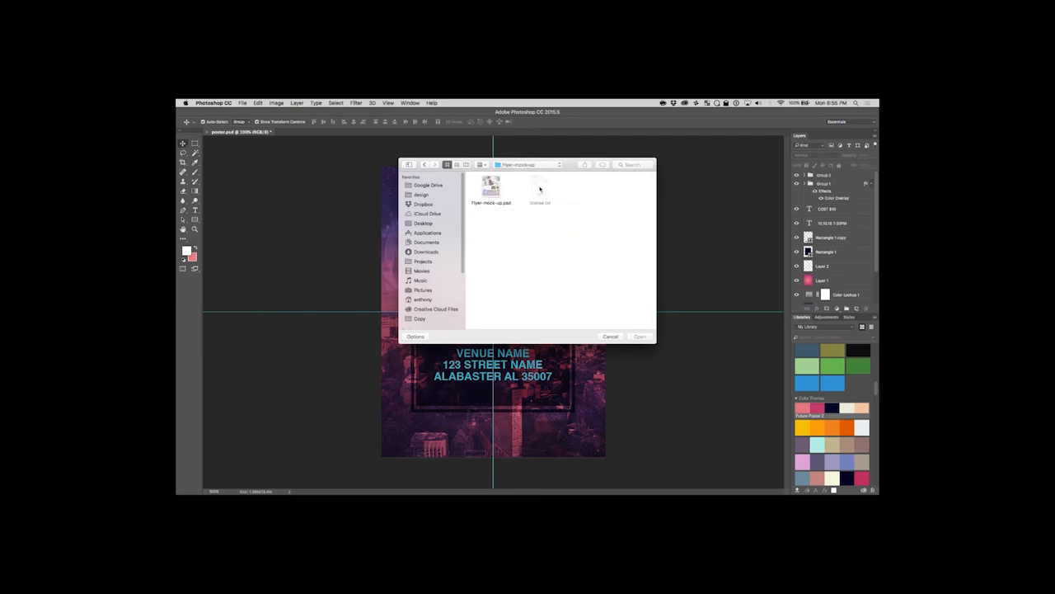
pyautogui.click(425, 165)
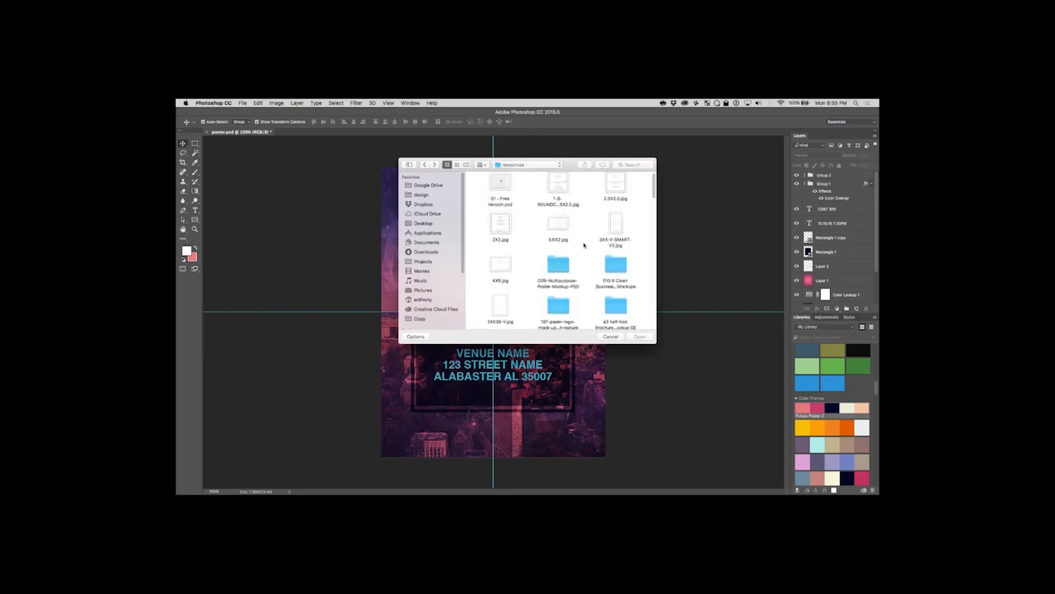
pyautogui.scroll(-3, 584, 249)
pyautogui.doubleClick(502, 256)
pyautogui.click(425, 165)
# Open the two-flyer mockup file Flyer Poster Mockup Vol 2 - 01.psd from the resources folder.
pyautogui.scroll(-1, 634, 255)
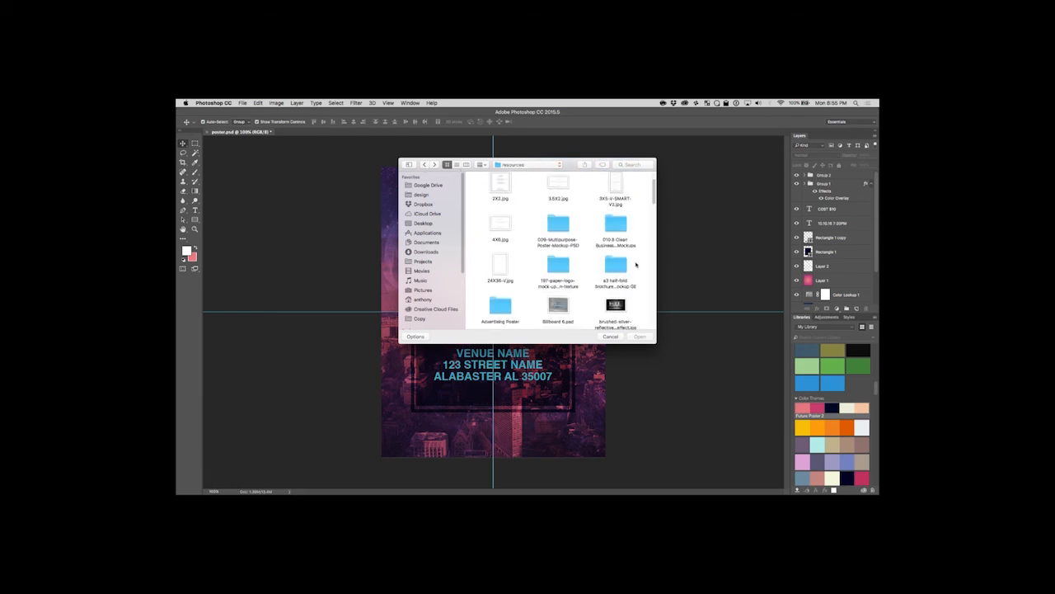
pyautogui.scroll(-3, 636, 264)
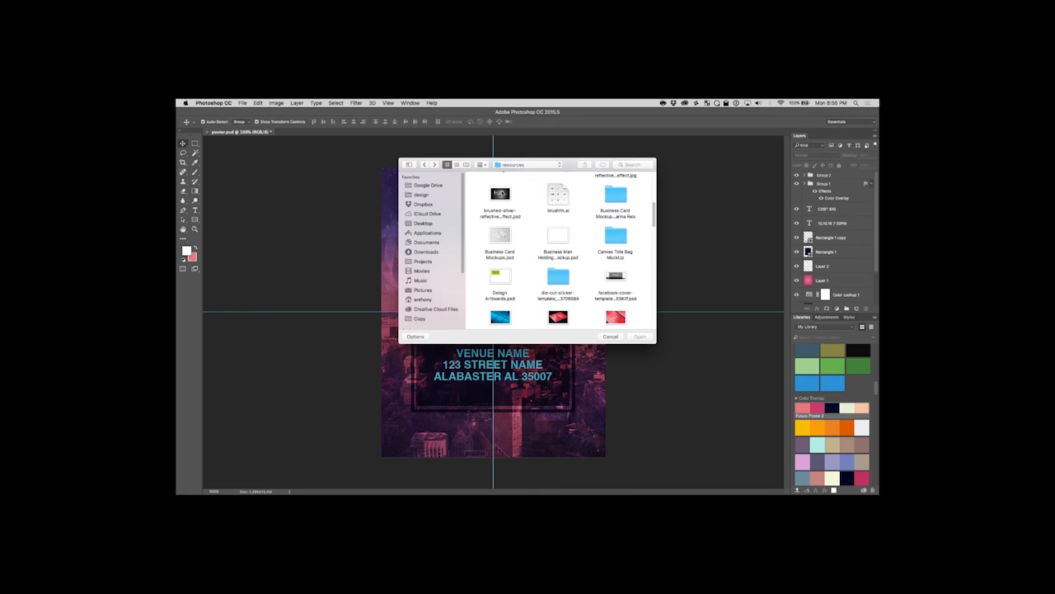
pyautogui.scroll(-1, 529, 247)
pyautogui.scroll(-1, 535, 263)
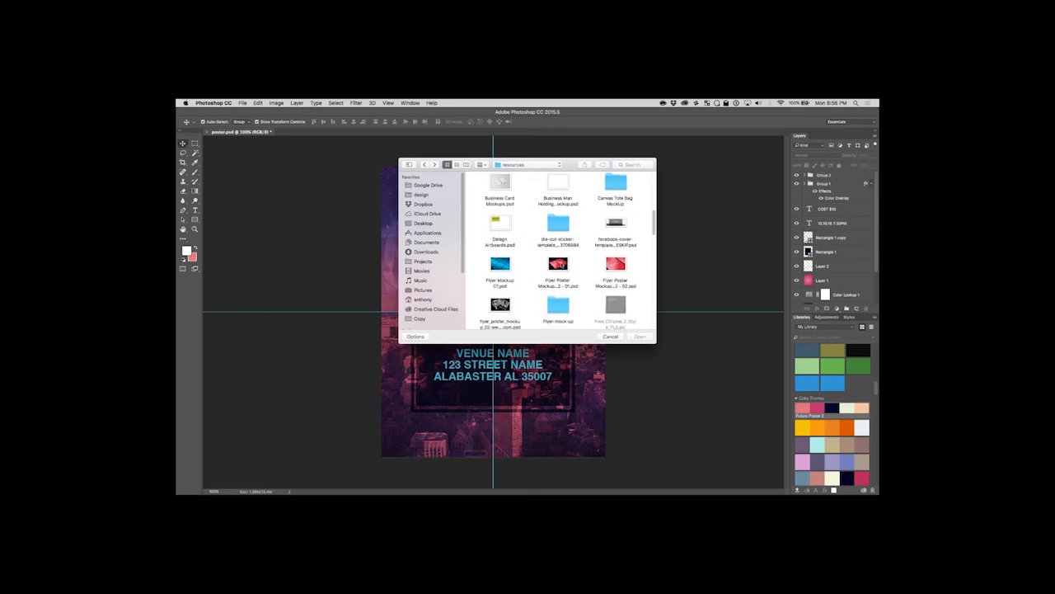
pyautogui.click(562, 264)
pyautogui.doubleClick(561, 264)
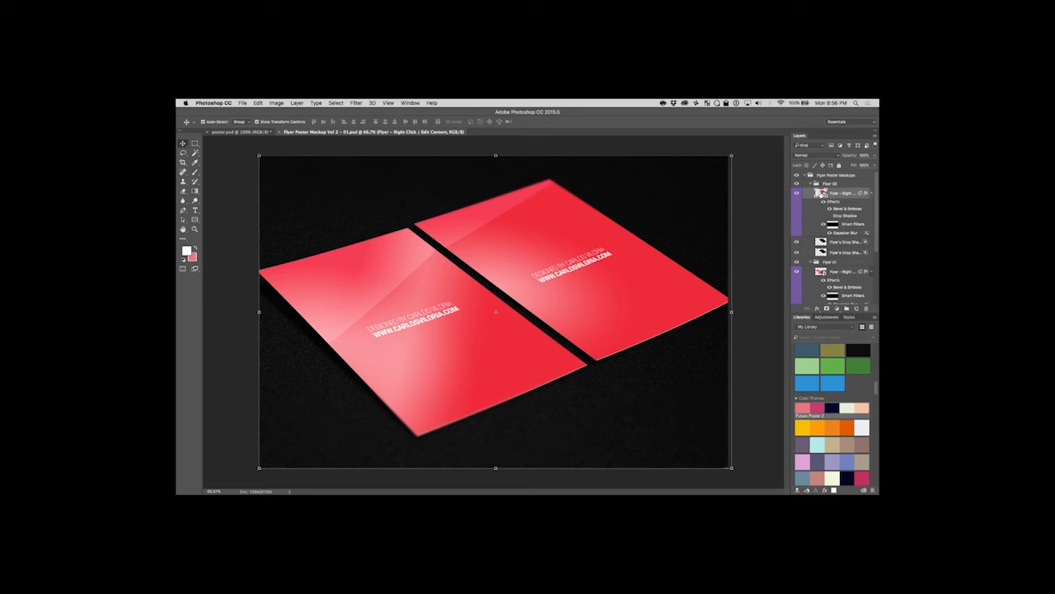
# Open the Flyer 02 smart object's contents and place poster.jpg from the Desktop in it as an embedded image.
pyautogui.doubleClick(819, 193)
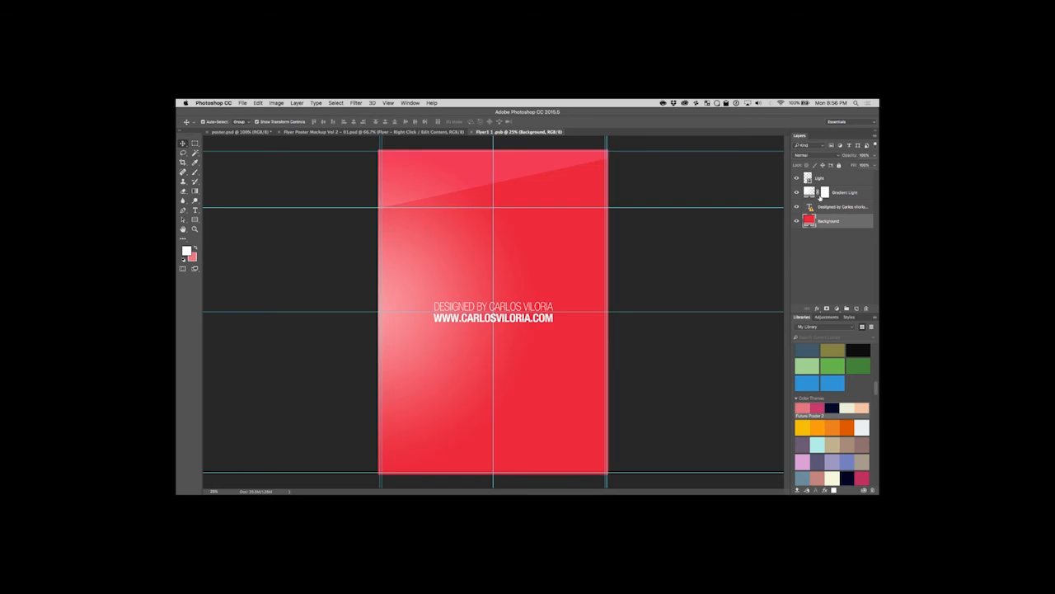
pyautogui.click(243, 103)
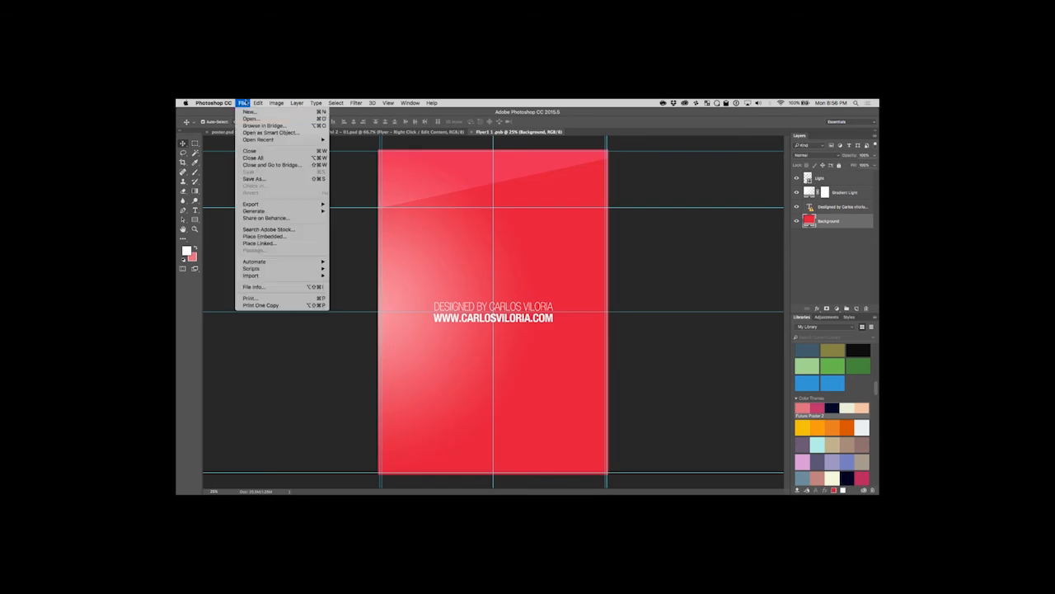
pyautogui.click(276, 236)
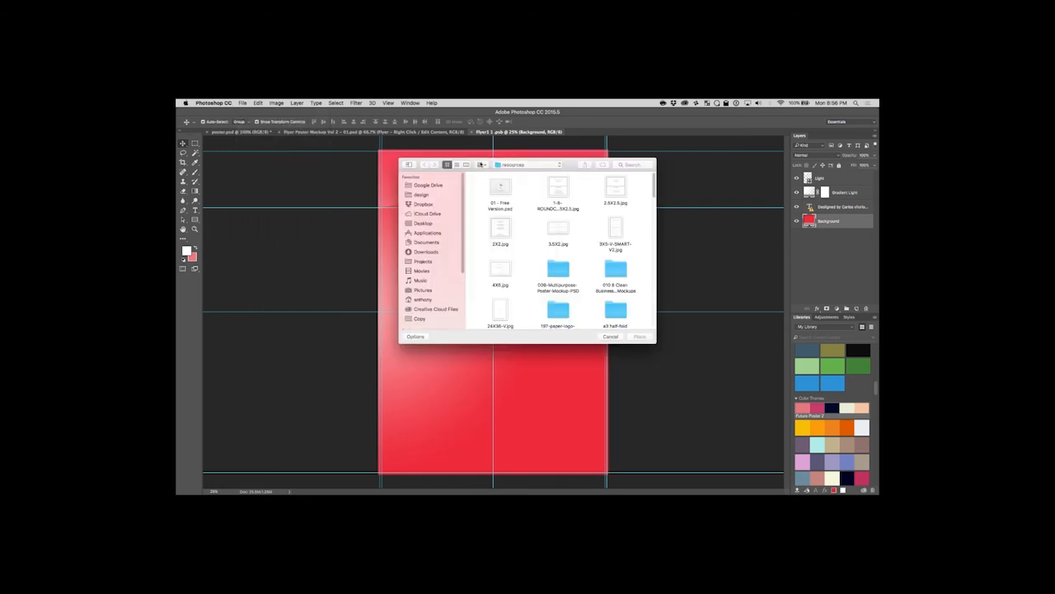
pyautogui.click(485, 165)
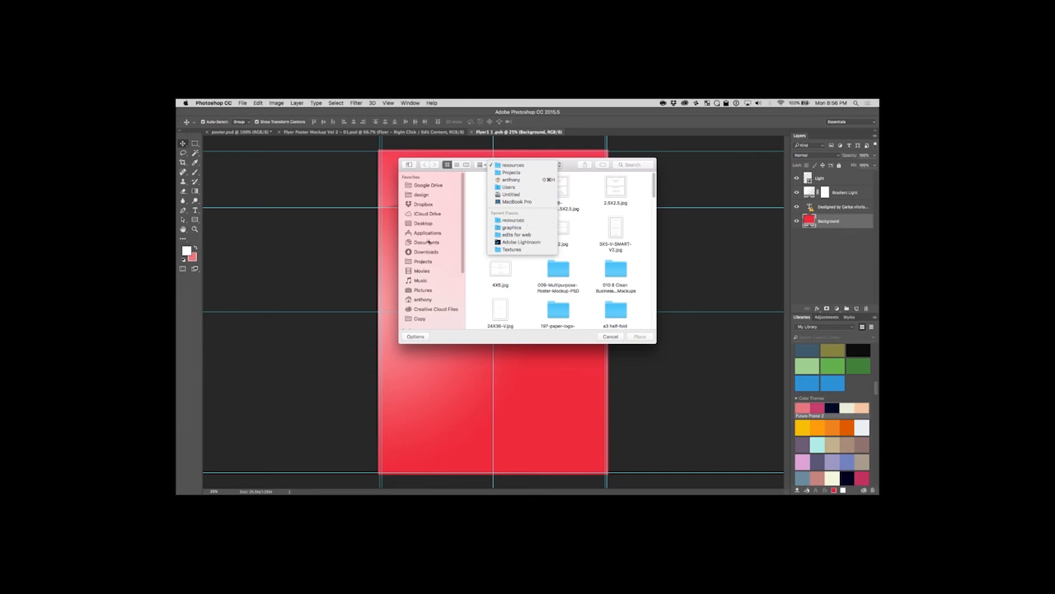
pyautogui.click(425, 223)
pyautogui.click(425, 224)
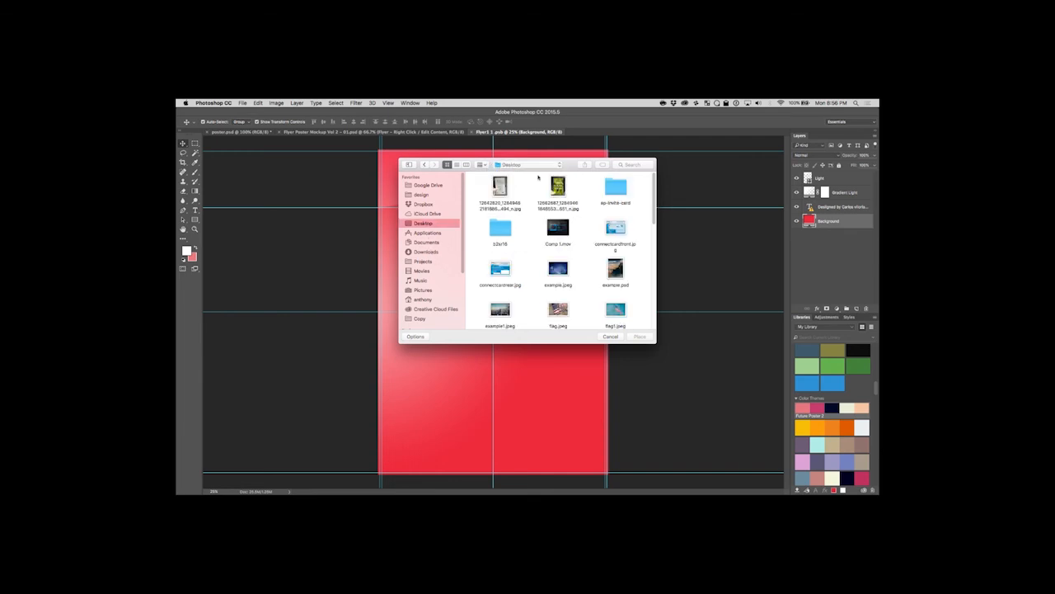
pyautogui.scroll(-10, 568, 272)
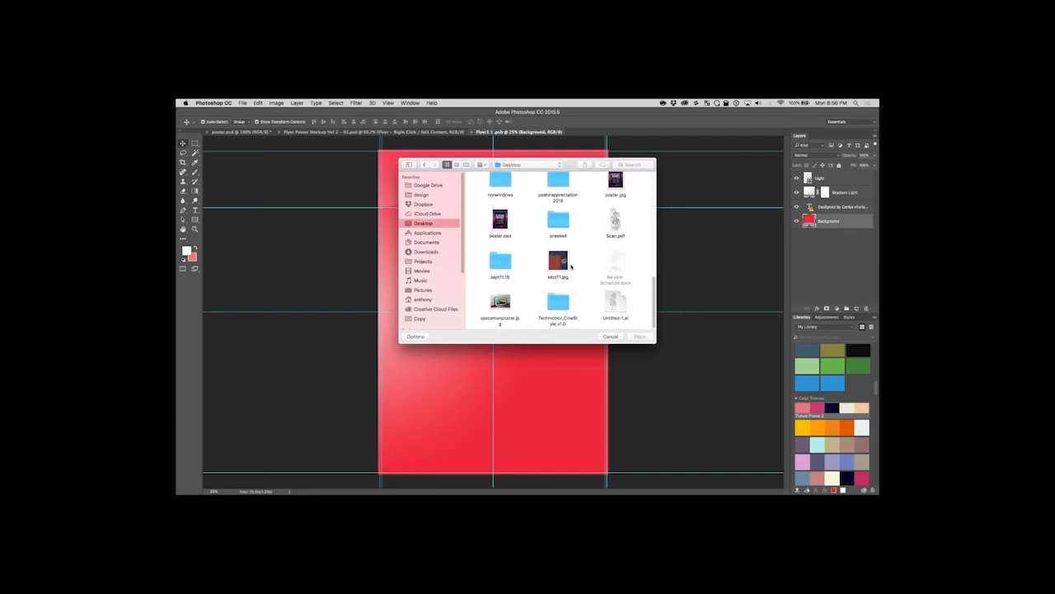
pyautogui.click(610, 192)
pyautogui.click(640, 337)
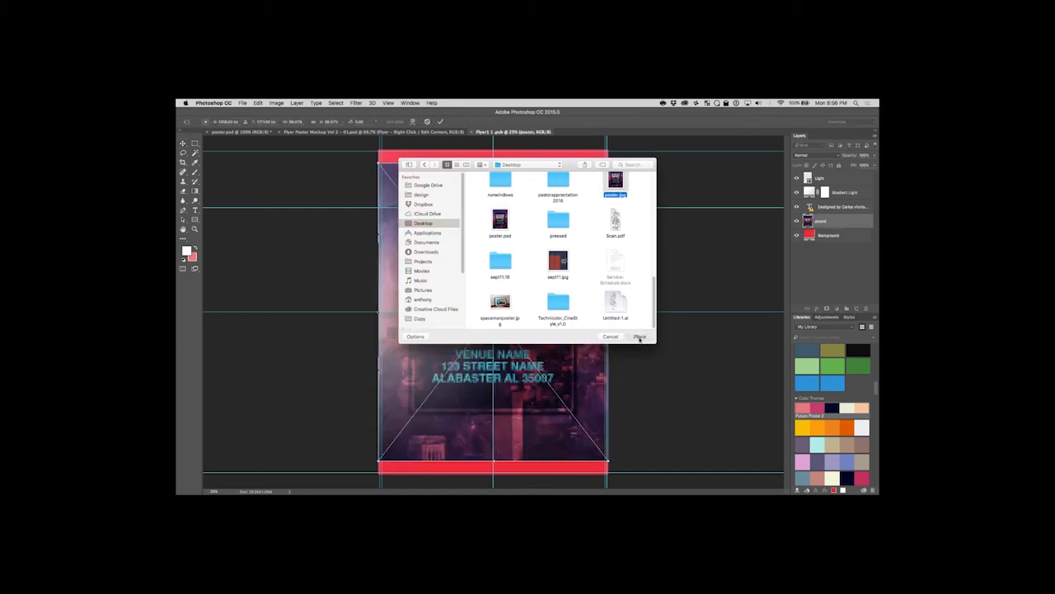
pyautogui.press('Return')
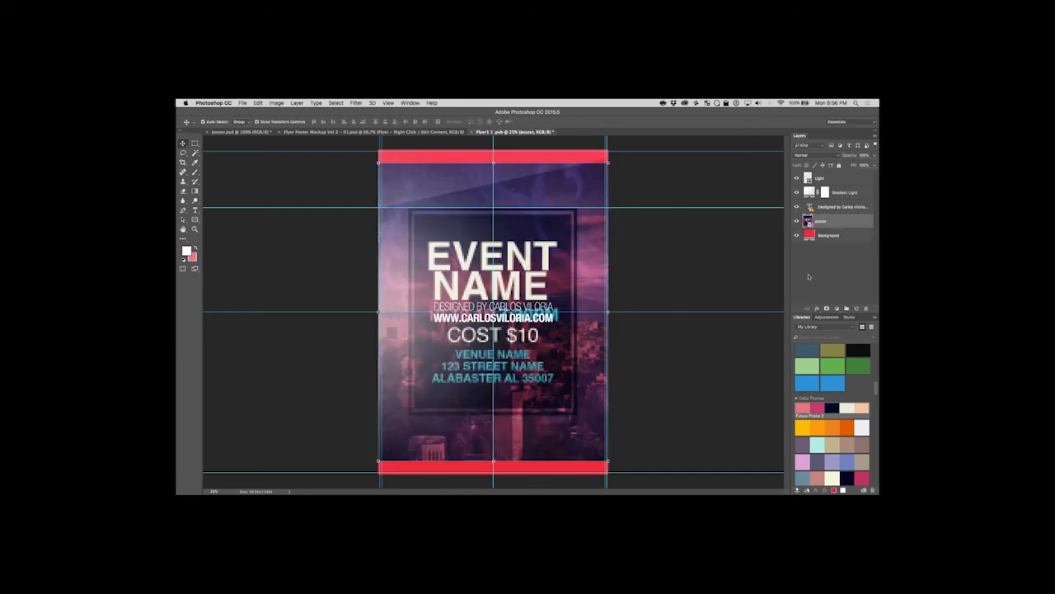
# Raise the poster layer above the designer credit text and stretch it over the whole flyer canvas, saving and closing the smart object.
pyautogui.moveTo(838, 219); pyautogui.dragTo(837, 200)
pyautogui.press('super+t')
pyautogui.moveTo(378, 162); pyautogui.dragTo(378, 149)
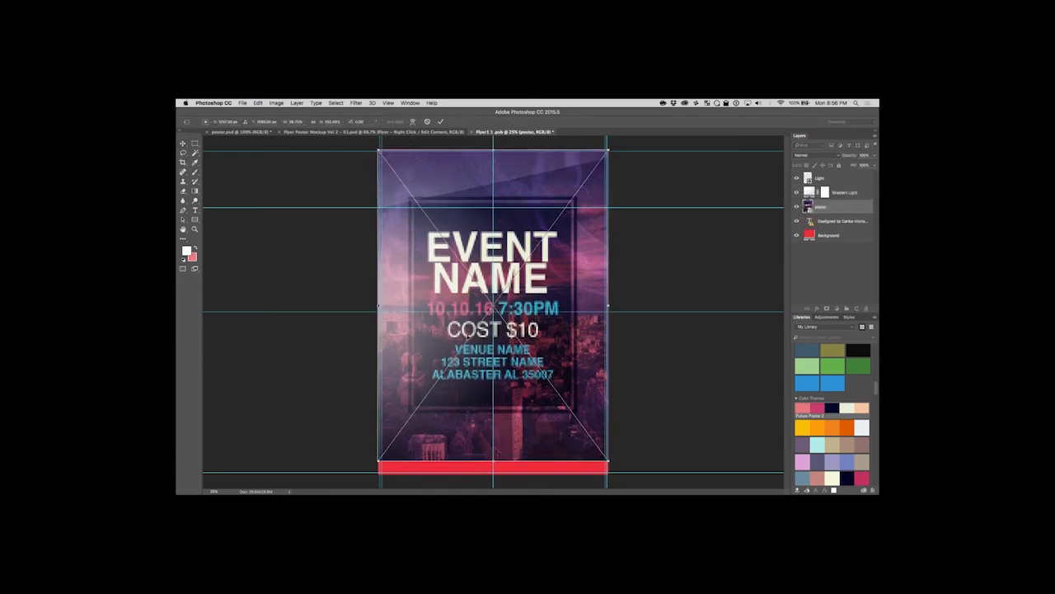
pyautogui.moveTo(607, 461); pyautogui.dragTo(610, 472)
pyautogui.press('Return')
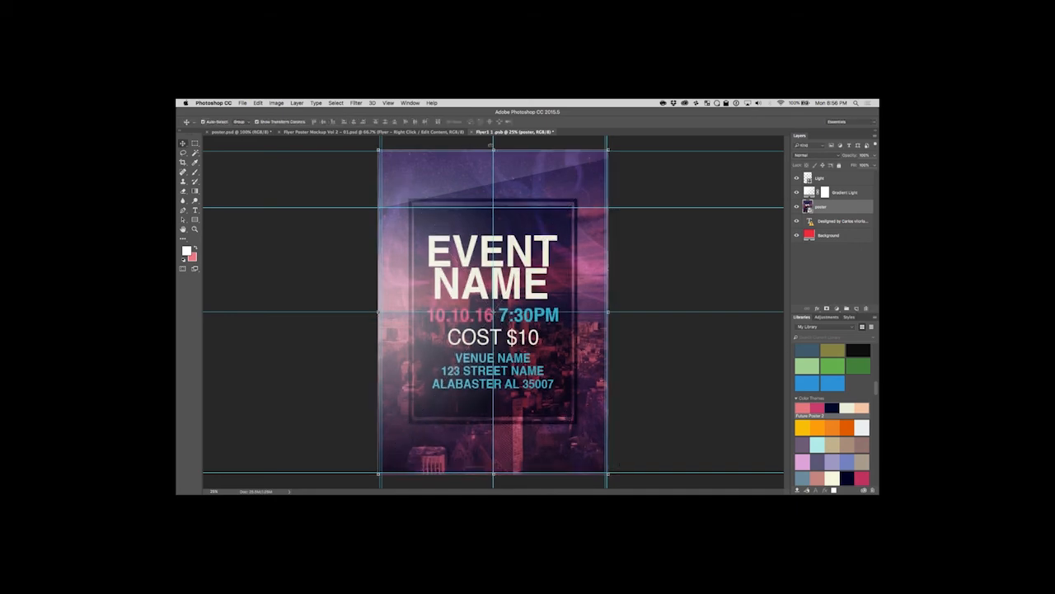
pyautogui.click(473, 132)
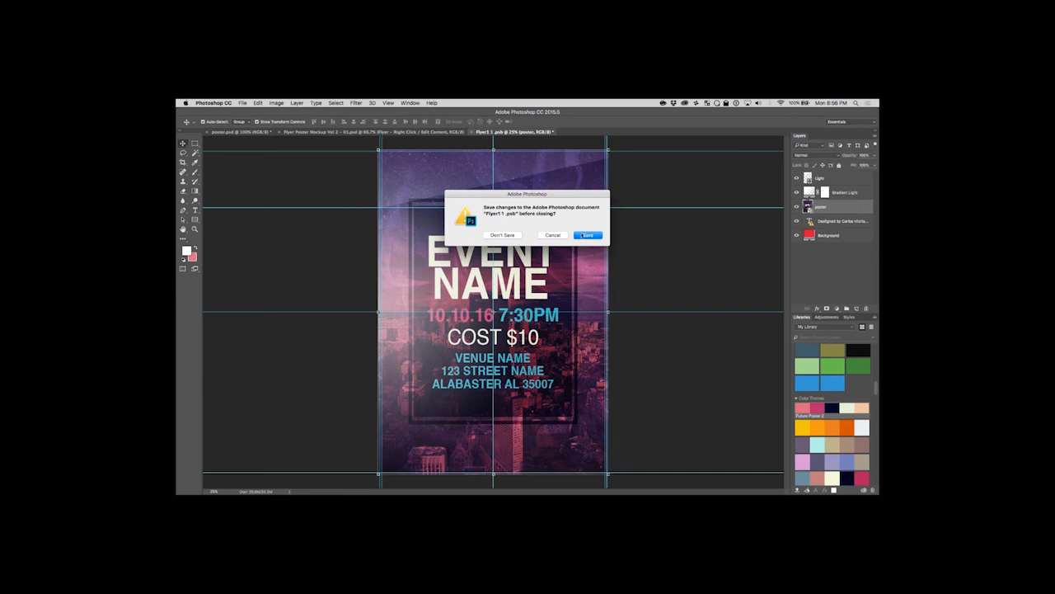
pyautogui.click(584, 235)
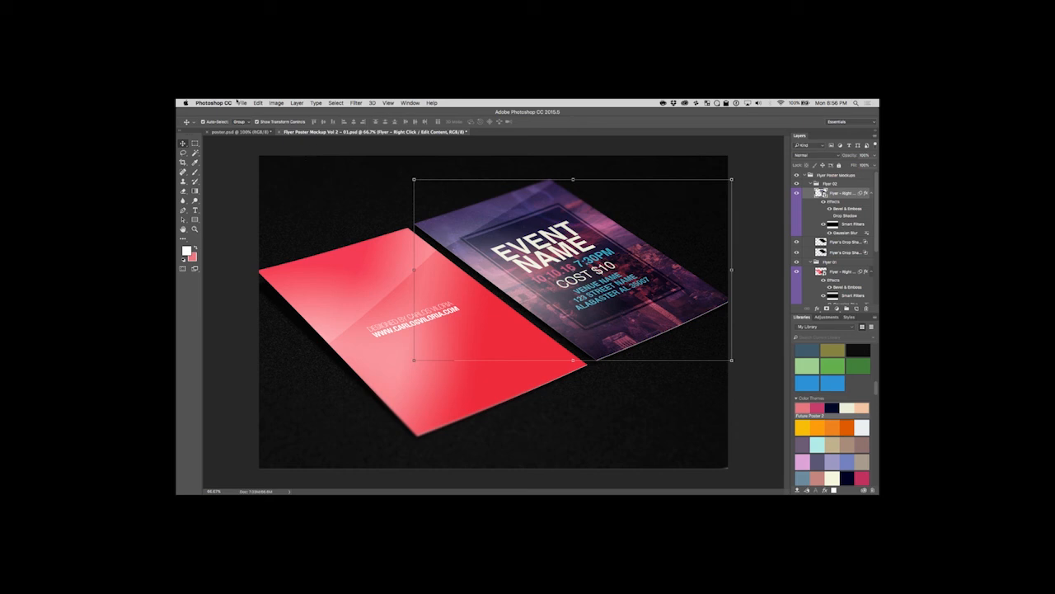
# Browse the resources and Desktop folders for another mockup file to open.
pyautogui.click(243, 102)
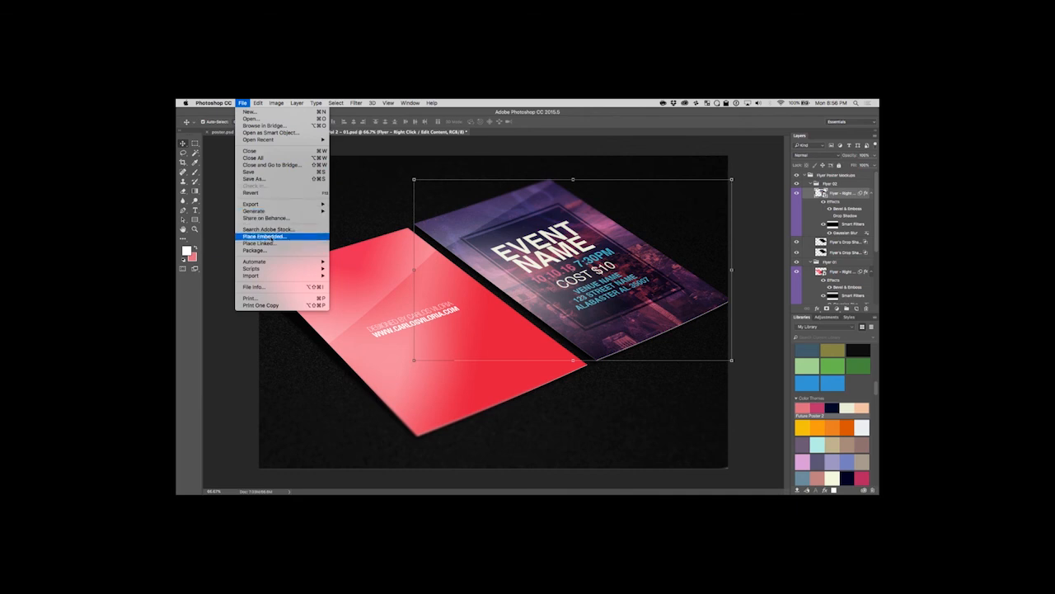
pyautogui.click(257, 120)
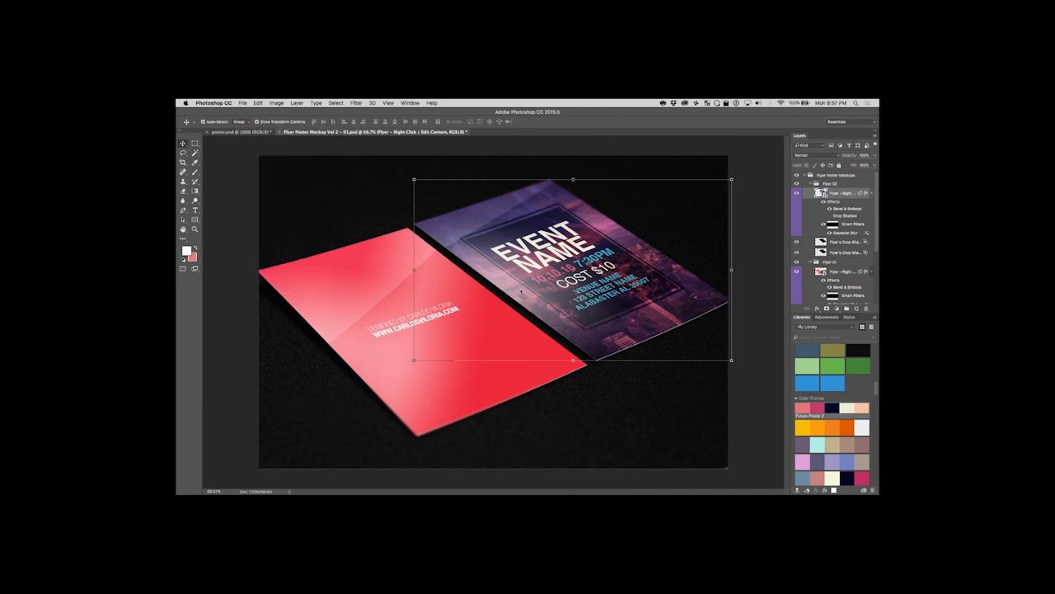
pyautogui.click(514, 165)
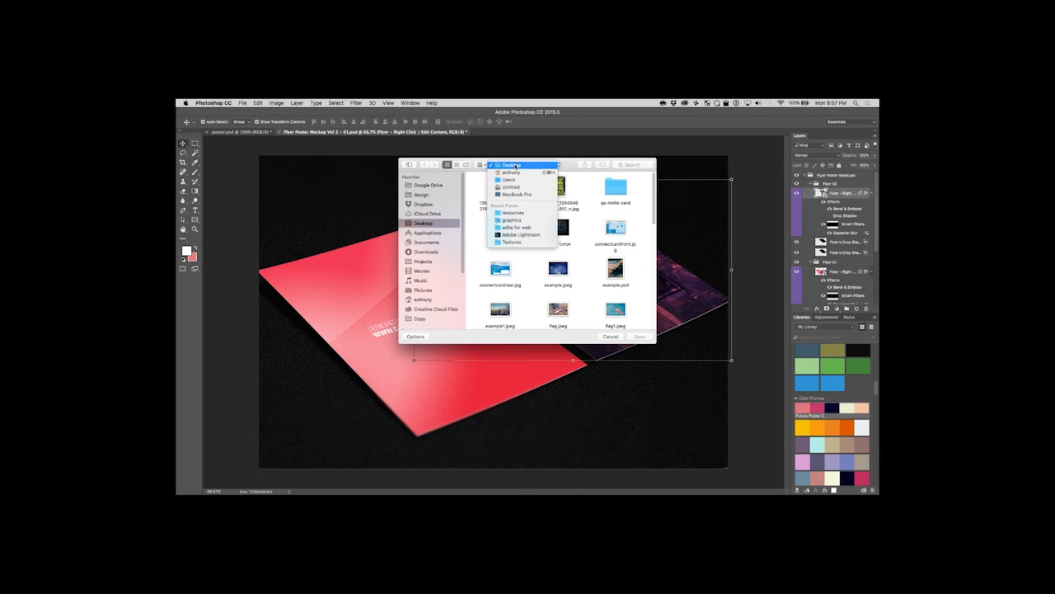
pyautogui.click(530, 214)
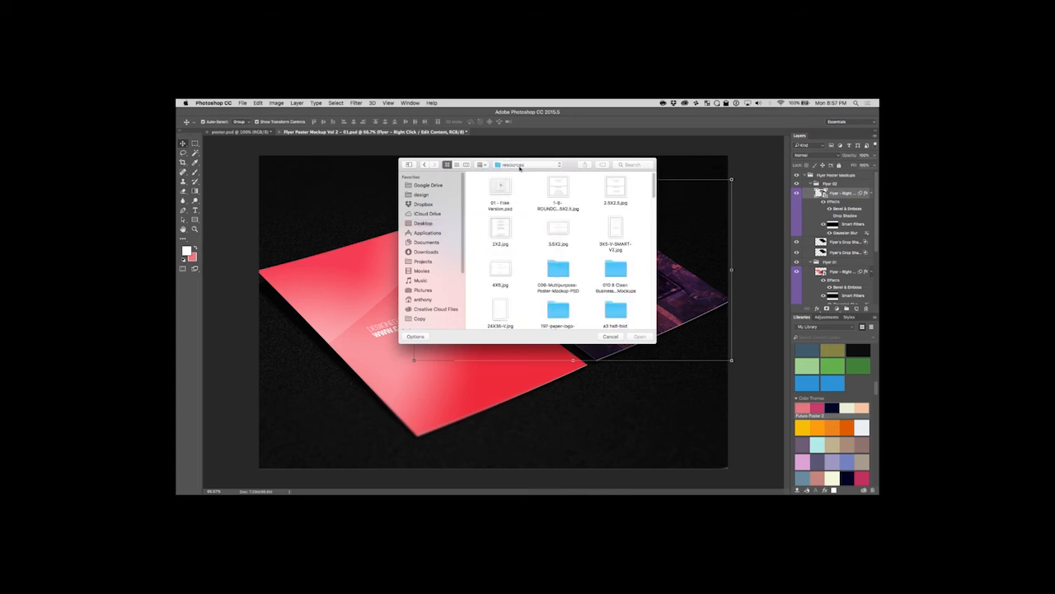
pyautogui.click(515, 165)
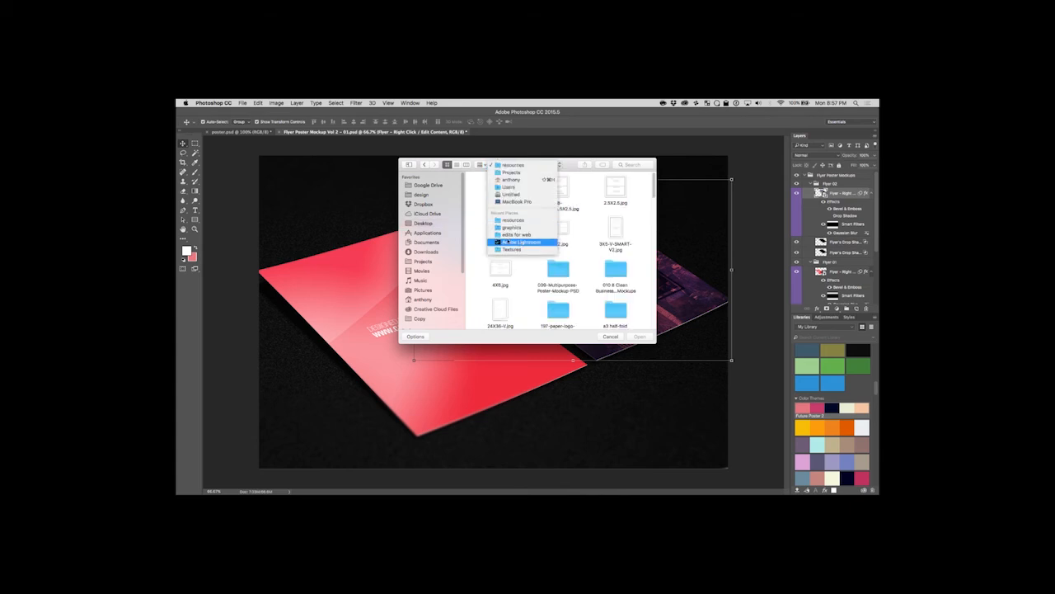
pyautogui.click(429, 223)
pyautogui.click(428, 223)
pyautogui.scroll(-10, 593, 223)
pyautogui.scroll(-3, 590, 256)
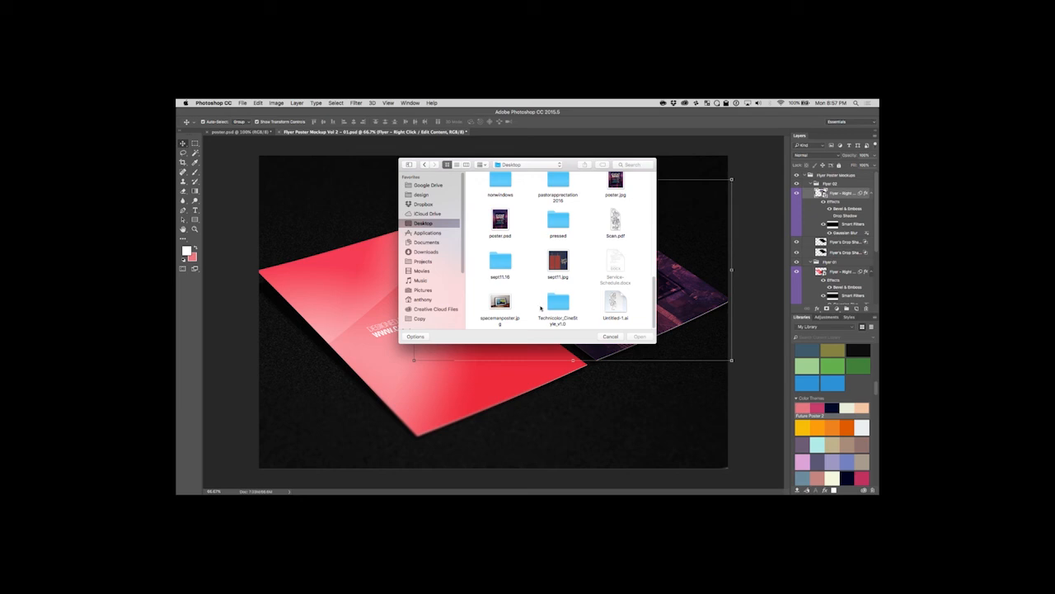
# Open Free Poster Mockup Psd.psd from the 009-Multipurpose-Poster-Mockup-PSD folder inside the resources folder.
pyautogui.click(515, 164)
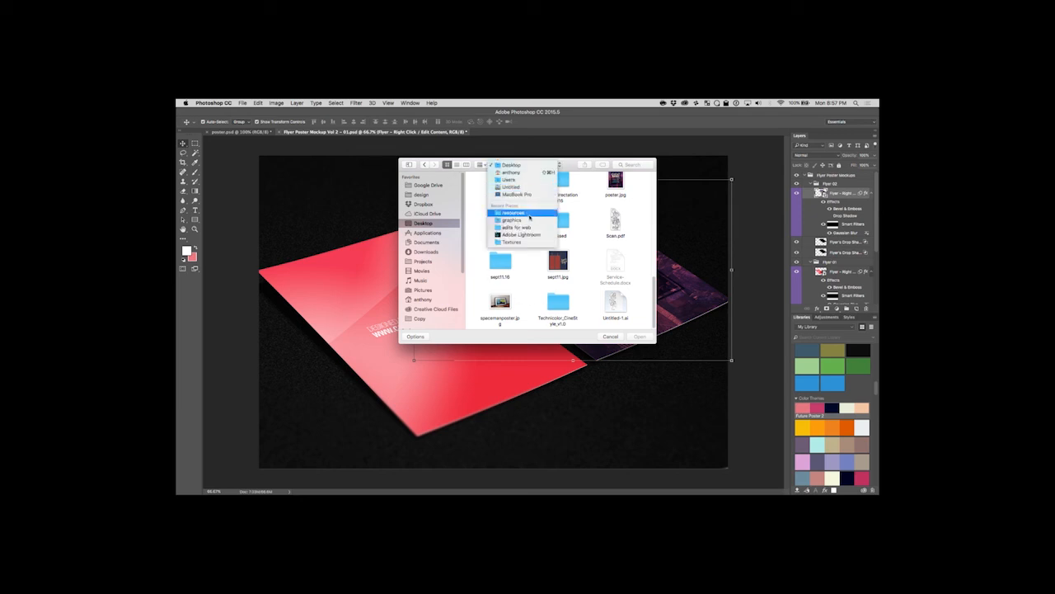
pyautogui.click(518, 215)
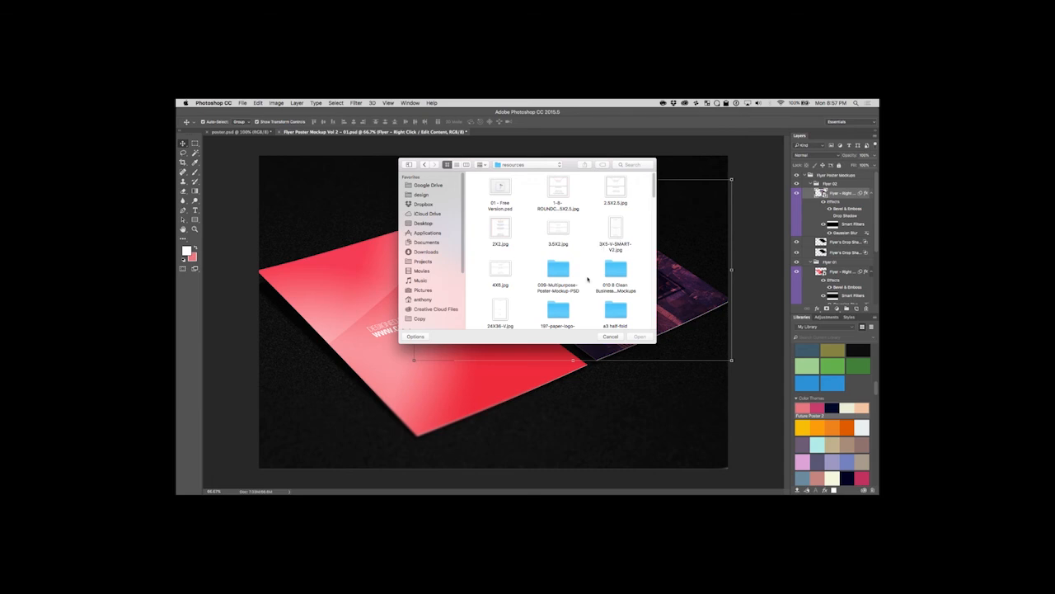
pyautogui.scroll(-1, 587, 279)
pyautogui.doubleClick(559, 246)
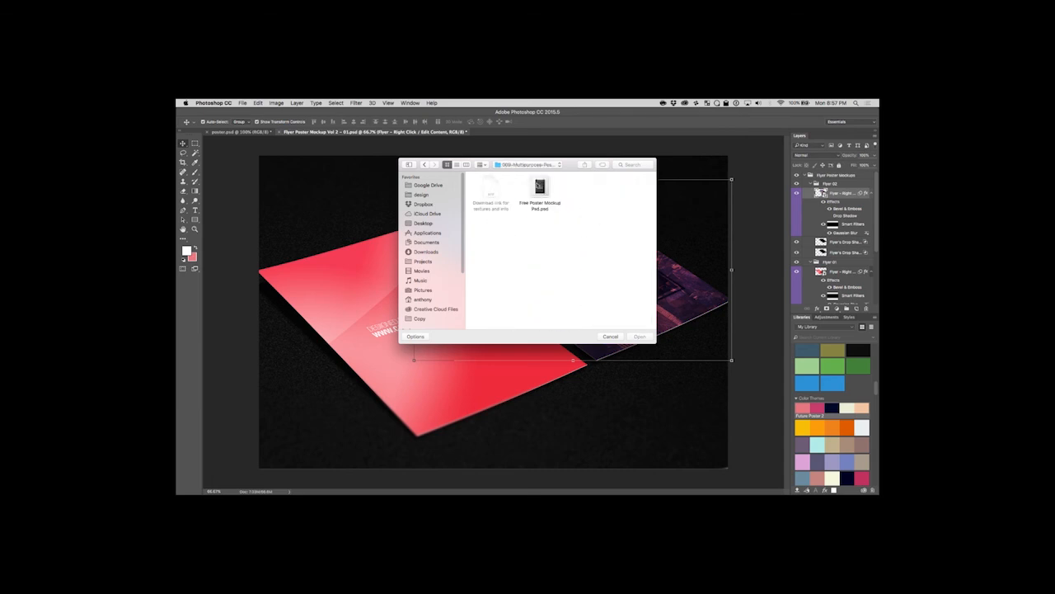
pyautogui.click(539, 186)
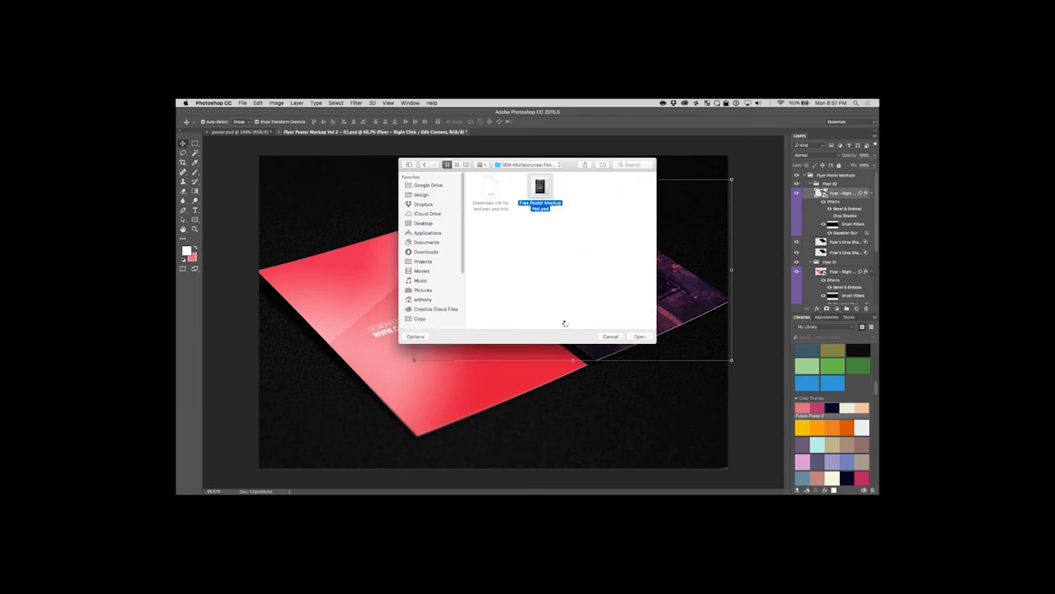
pyautogui.press('Return')
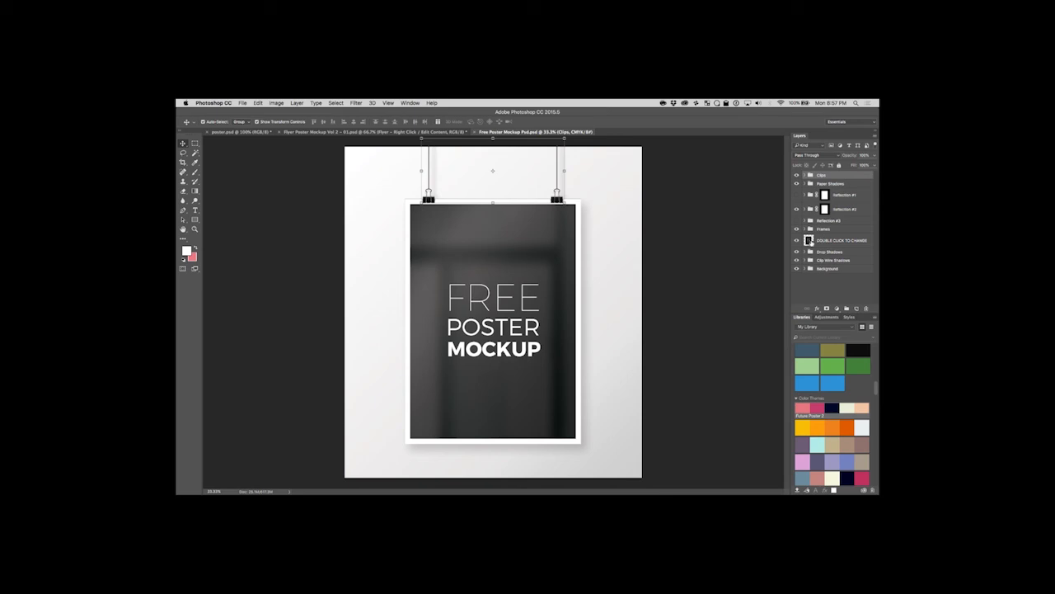
# Open the contents of the DOUBLE CLICK TO CHANGE smart object and place poster.jpg from the Desktop in it as an embedded image.
pyautogui.doubleClick(810, 240)
pyautogui.click(247, 101)
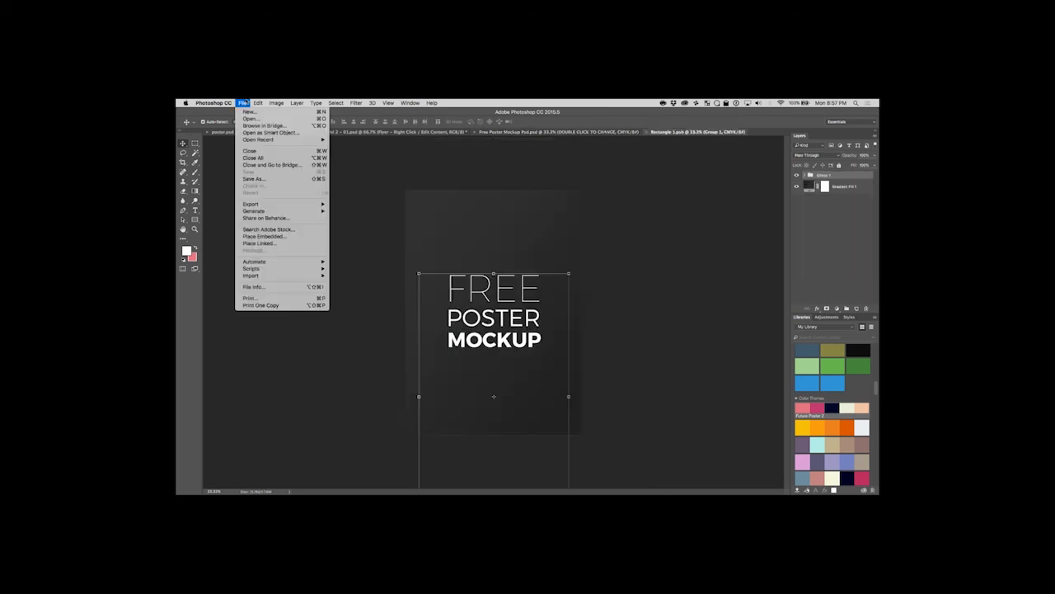
pyautogui.click(282, 238)
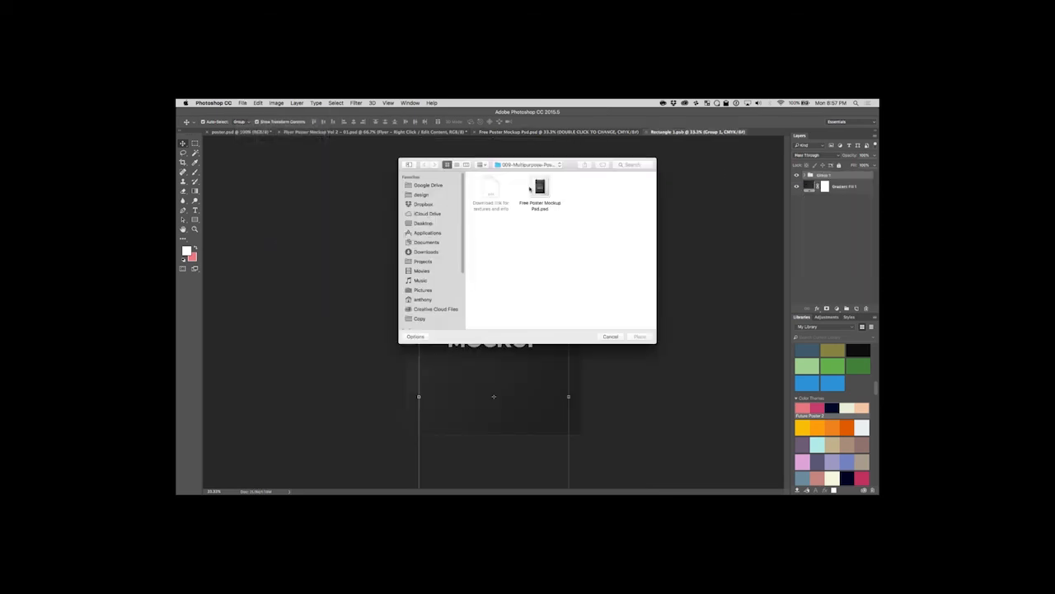
pyautogui.click(538, 165)
pyautogui.click(536, 187)
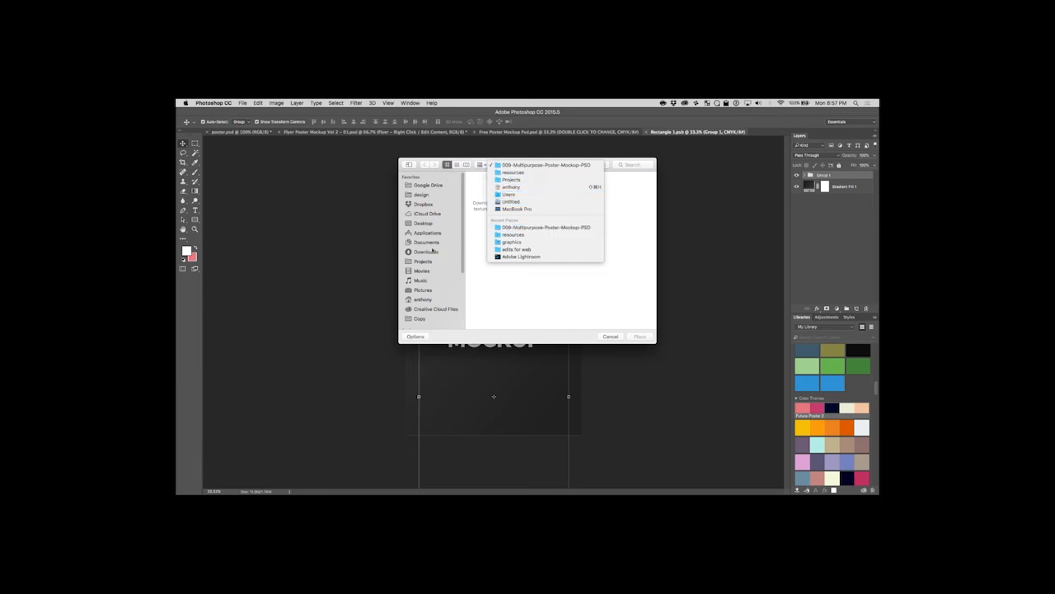
pyautogui.click(425, 224)
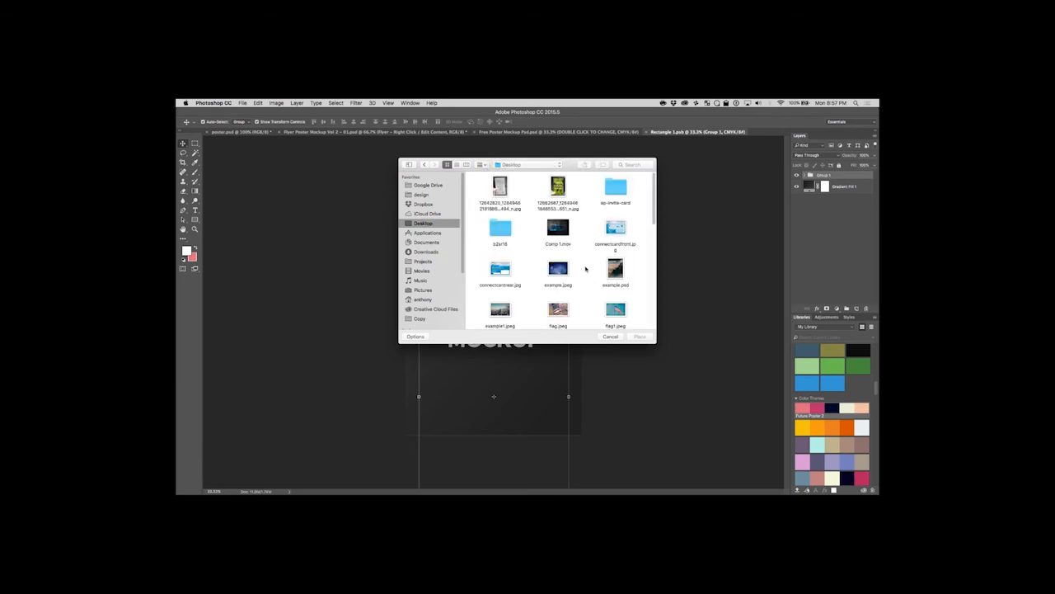
pyautogui.scroll(-10, 584, 256)
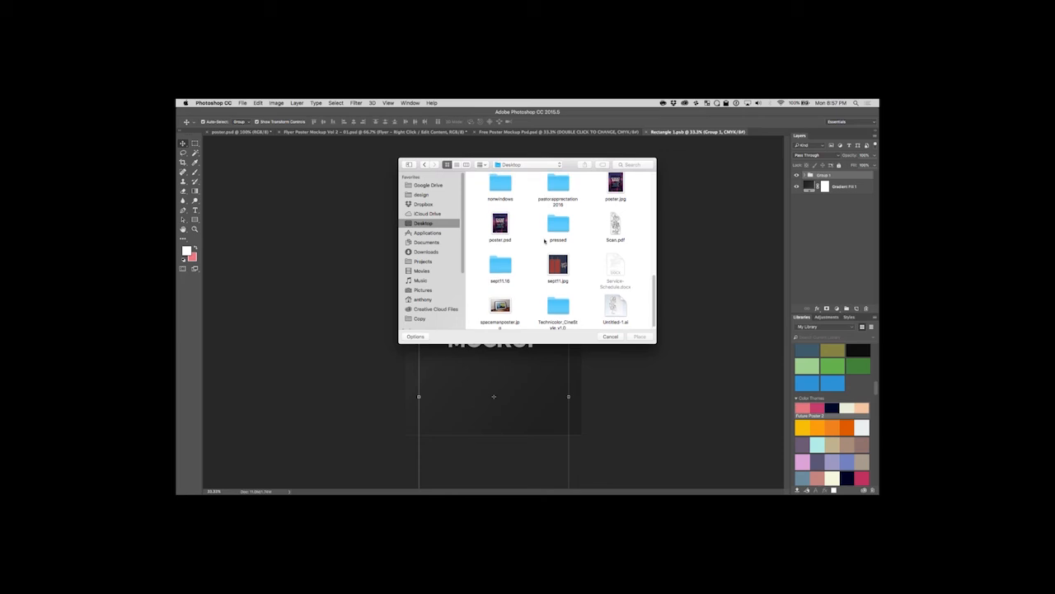
pyautogui.doubleClick(616, 183)
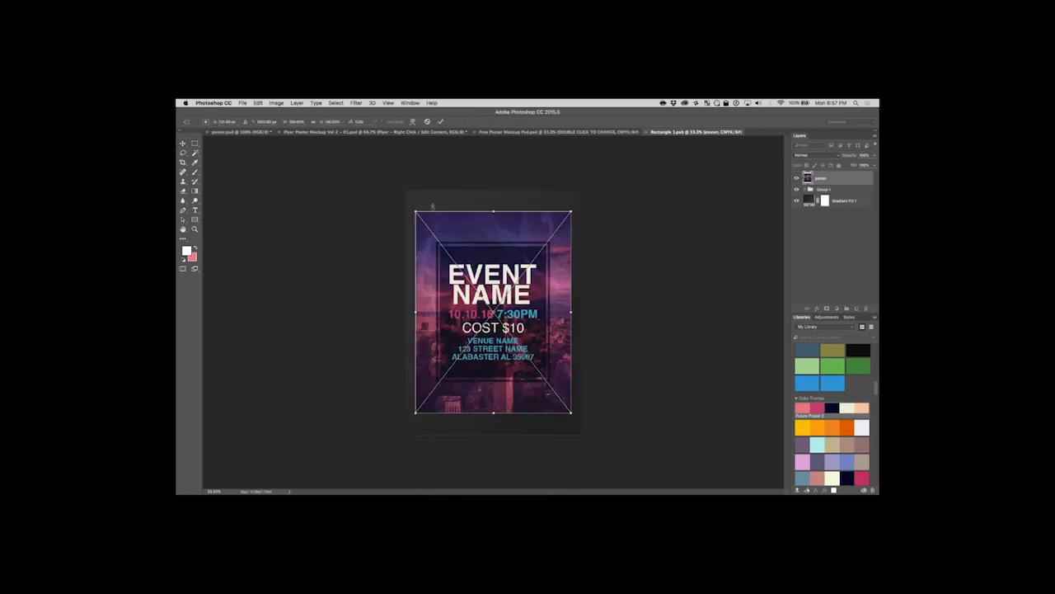
# Stretch the placed poster to cover the whole smart object canvas, saving and closing it to update the hanging poster mockup.
pyautogui.moveTo(415, 212); pyautogui.dragTo(404, 190)
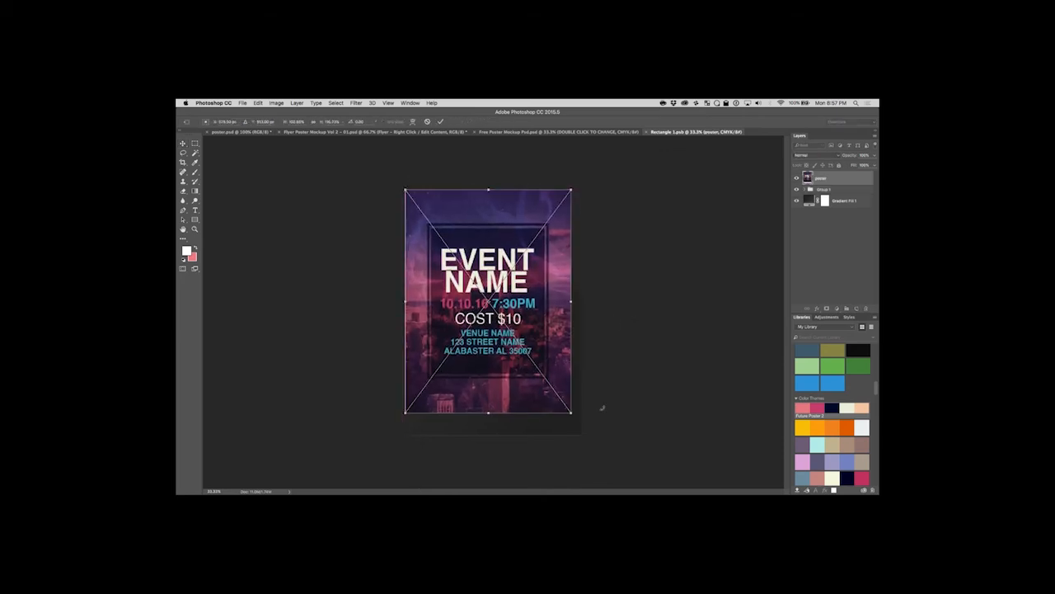
pyautogui.moveTo(573, 414); pyautogui.dragTo(582, 435)
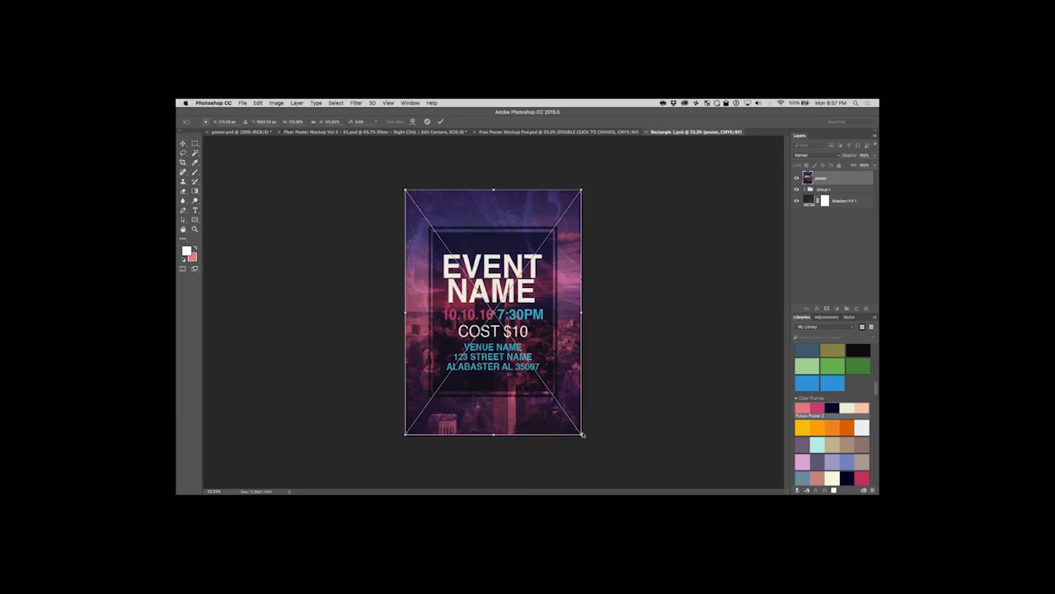
pyautogui.press('Return')
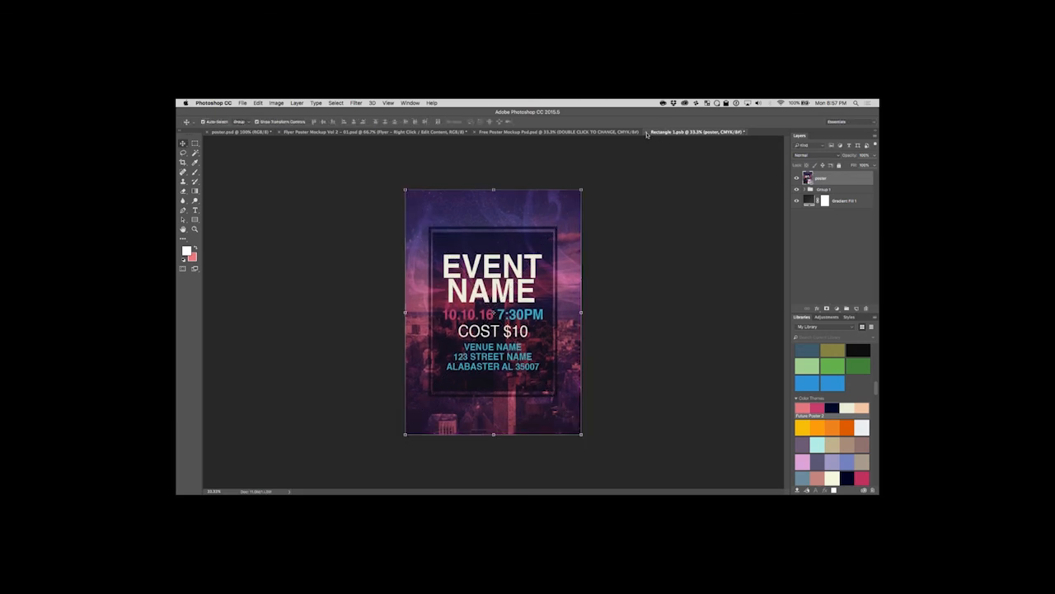
pyautogui.click(646, 132)
pyautogui.click(590, 235)
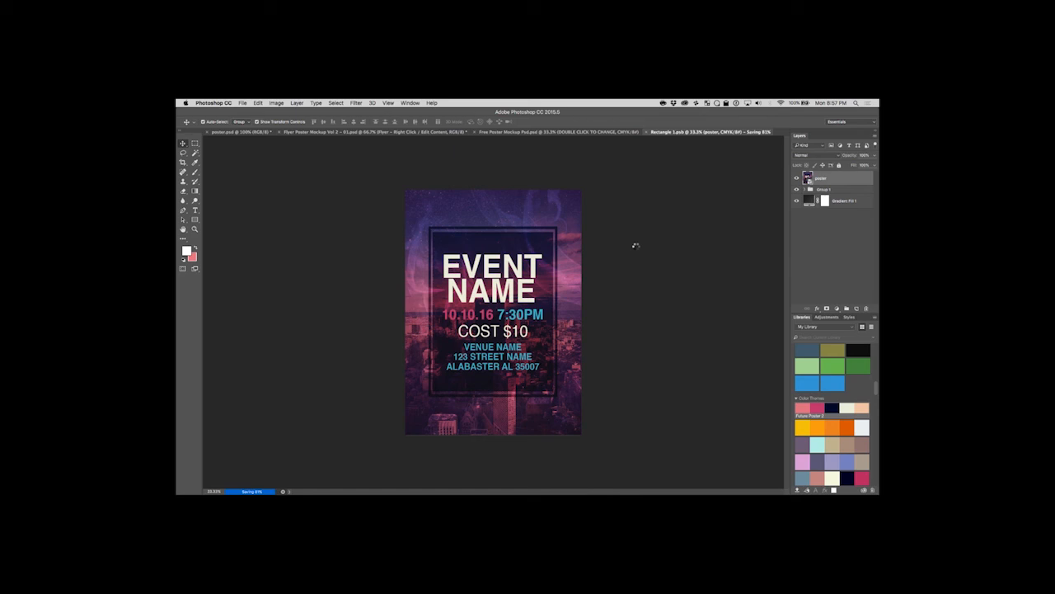
pyautogui.click(287, 296)
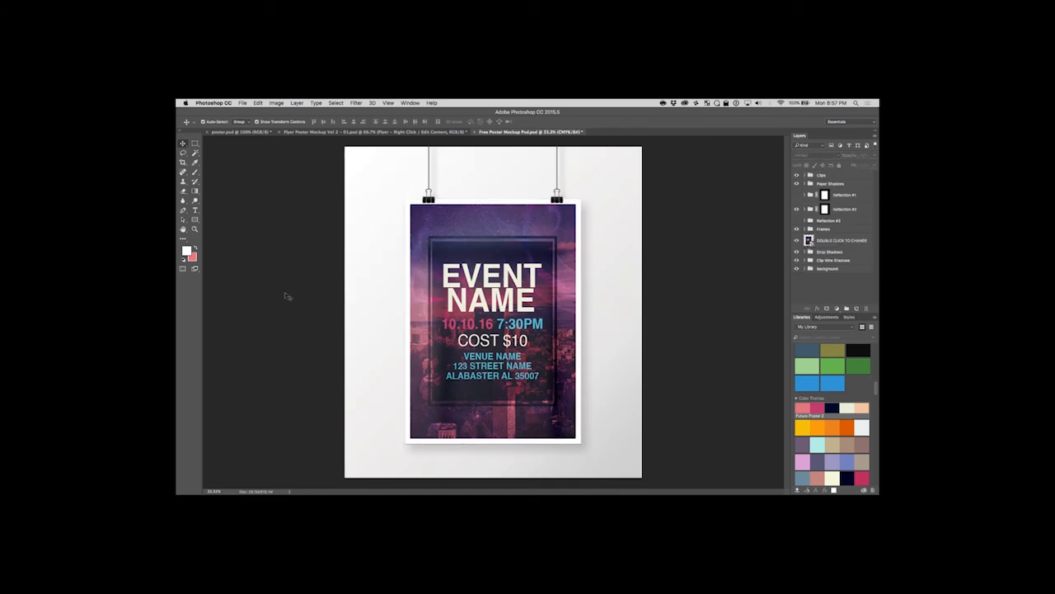